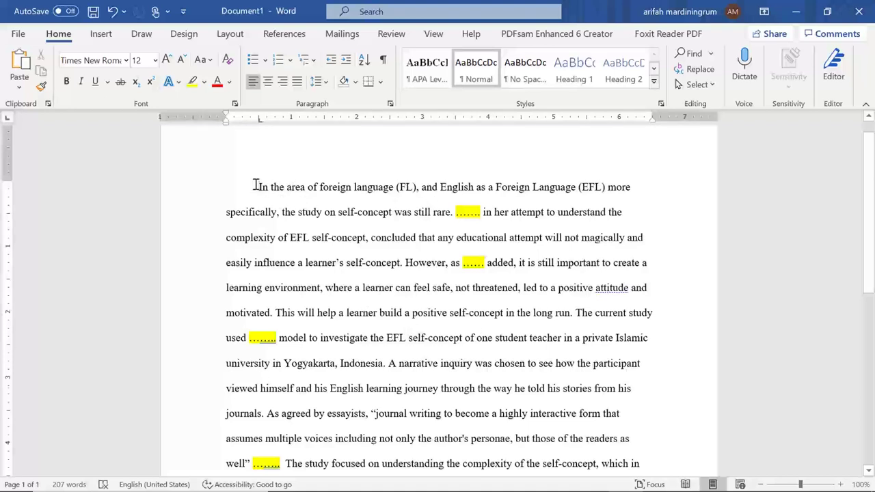
Step: Scroll through the essay paragraph to read it and its citation placeholders
{"action": "left_click", "coordinate": [649, 415]}
{"action": "scroll", "coordinate": [392, 298], "scroll_direction": "down", "scroll_amount": 3}
{"action": "scroll", "coordinate": [392, 299], "scroll_direction": "up", "scroll_amount": 2}
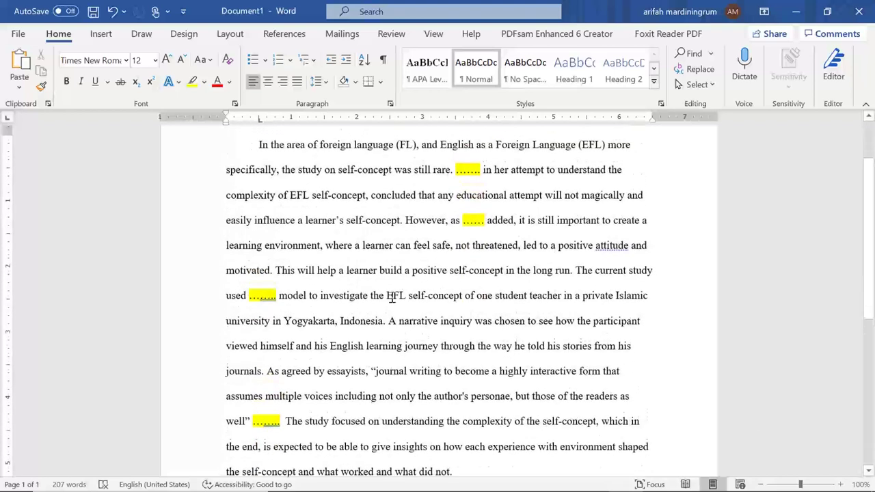
{"action": "scroll", "coordinate": [392, 298], "scroll_direction": "up", "scroll_amount": 2}
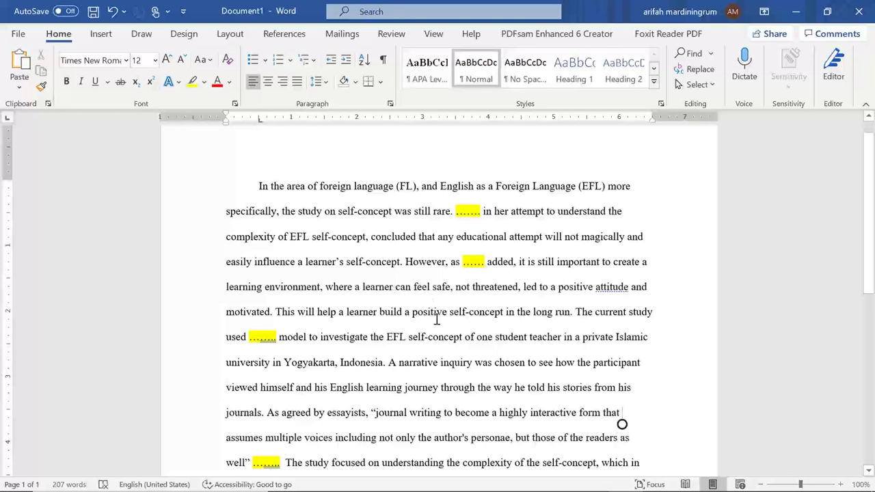
{"action": "scroll", "coordinate": [436, 318], "scroll_direction": "down", "scroll_amount": 3}
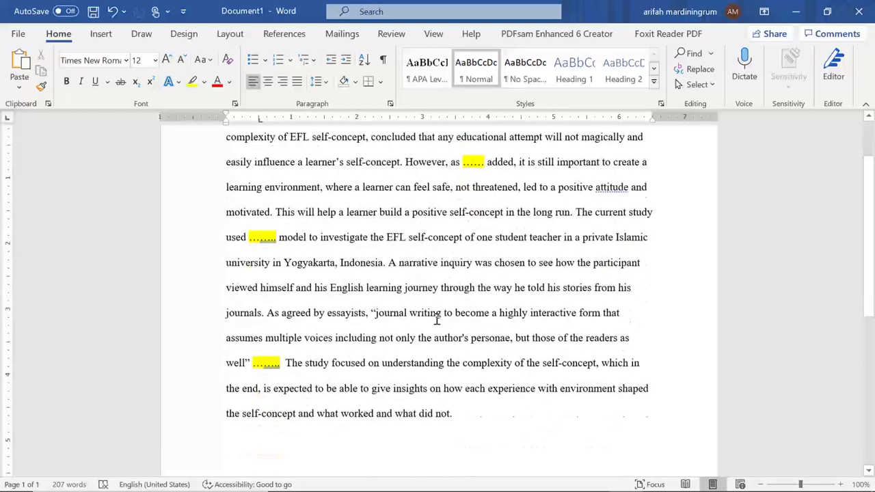
{"action": "scroll", "coordinate": [437, 319], "scroll_direction": "up", "scroll_amount": 3}
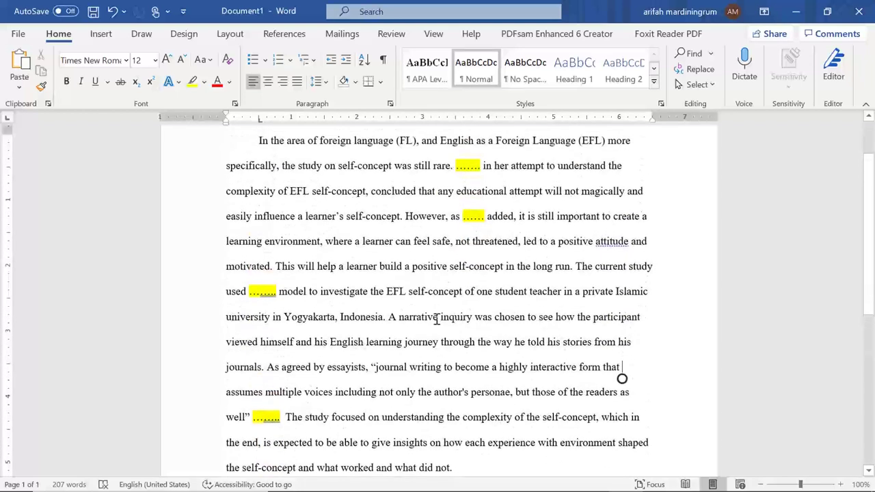
{"action": "scroll", "coordinate": [436, 319], "scroll_direction": "up", "scroll_amount": 1}
{"action": "scroll", "coordinate": [436, 319], "scroll_direction": "down", "scroll_amount": 1}
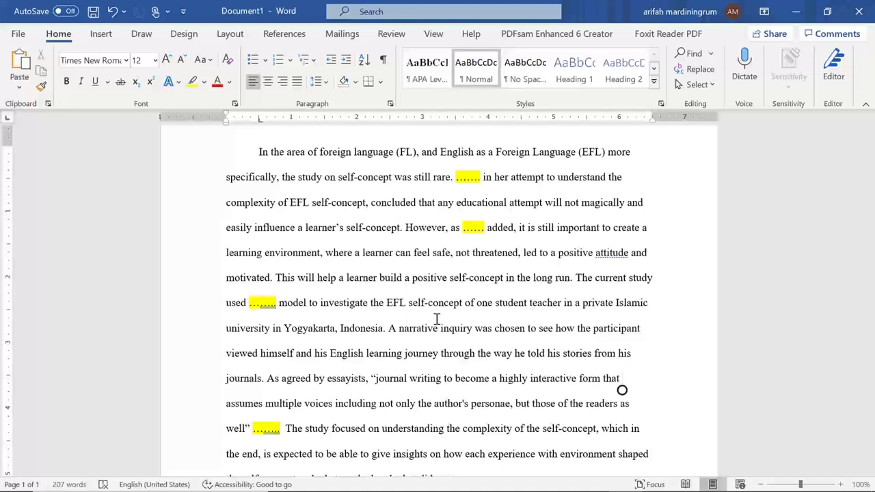
{"action": "scroll", "coordinate": [437, 319], "scroll_direction": "up", "scroll_amount": 1}
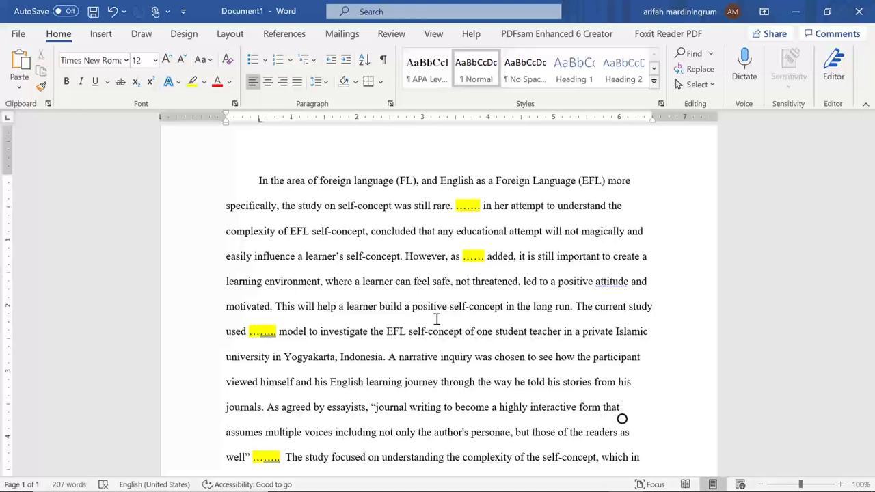
Step: Check each of the three yellow placeholders, then bring up the book PDF in Foxit Reader
{"action": "left_click", "coordinate": [473, 257]}
{"action": "left_click", "coordinate": [250, 333]}
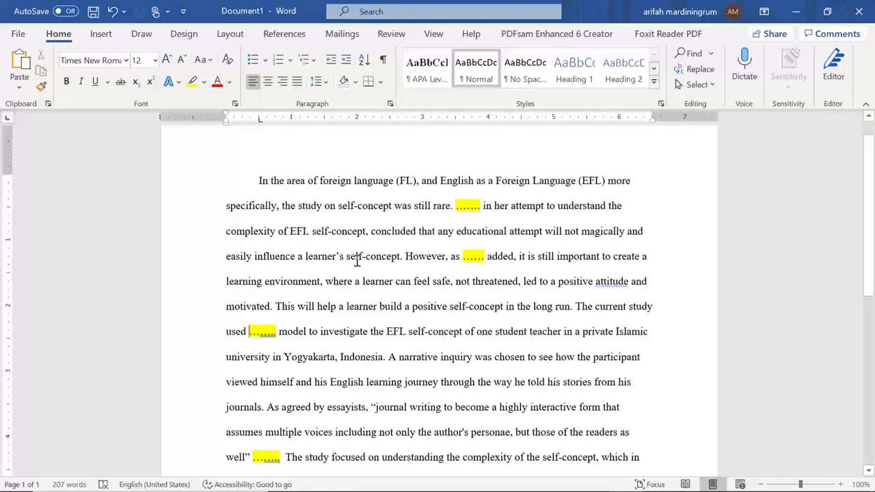
{"action": "left_click", "coordinate": [456, 207]}
{"action": "left_click_drag", "start_coordinate": [484, 206], "coordinate": [476, 342]}
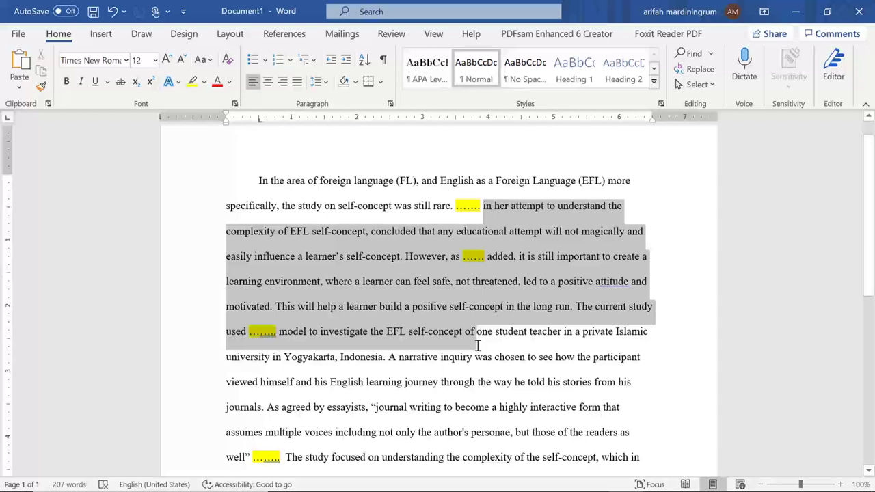
{"action": "left_click", "coordinate": [360, 313]}
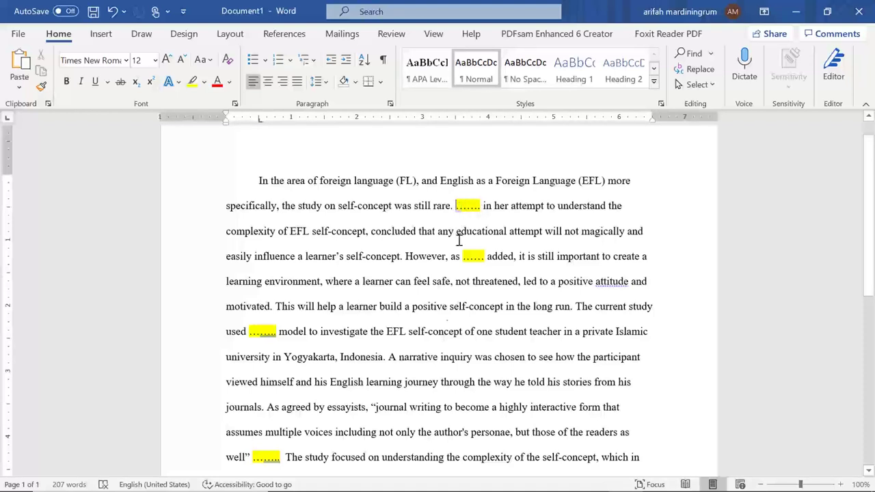
{"action": "left_click", "coordinate": [590, 481]}
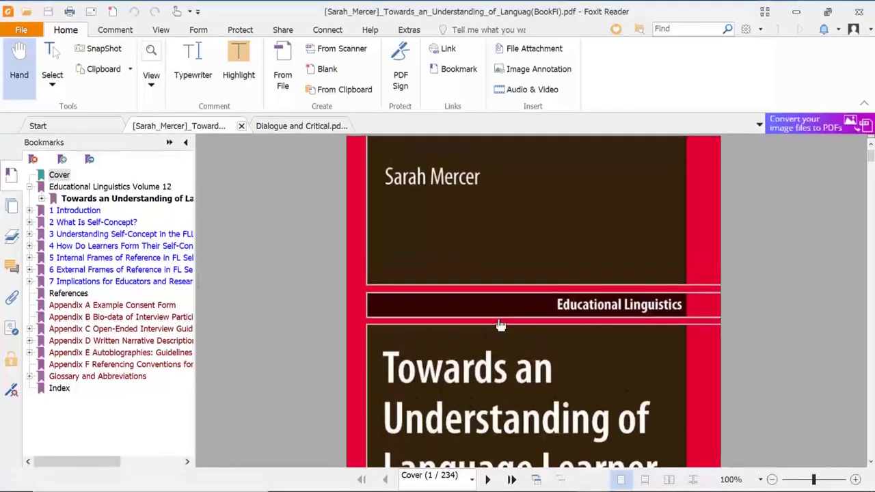
Step: Look over the cover of Towards an Understanding of Language Learner Self-Concept, then return to Document1
{"action": "scroll", "coordinate": [500, 324], "scroll_direction": "down", "scroll_amount": 2}
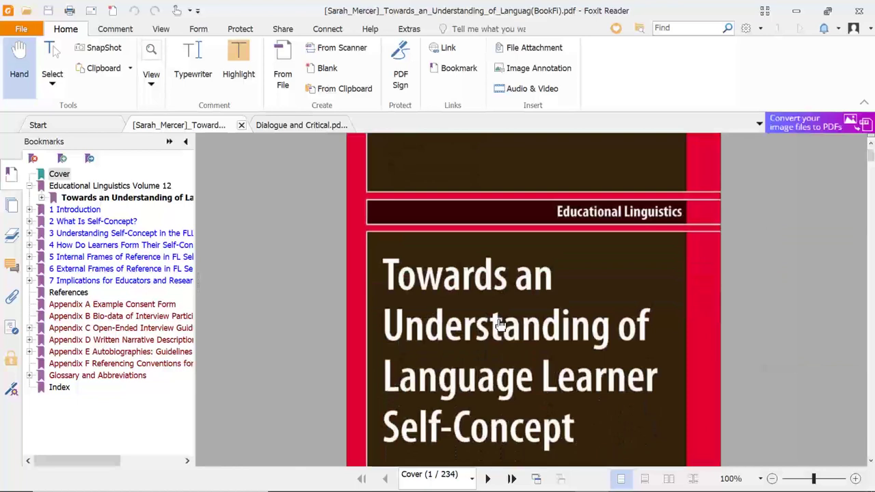
{"action": "scroll", "coordinate": [500, 325], "scroll_direction": "down", "scroll_amount": 2}
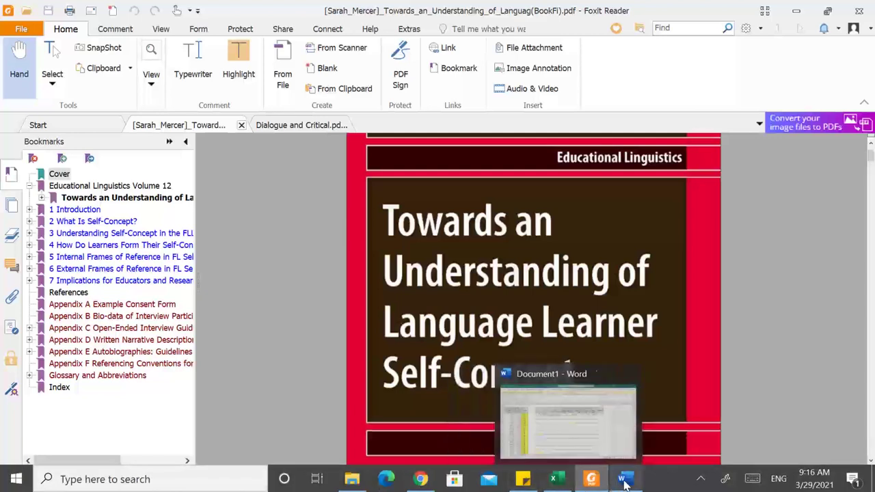
{"action": "left_click", "coordinate": [628, 482]}
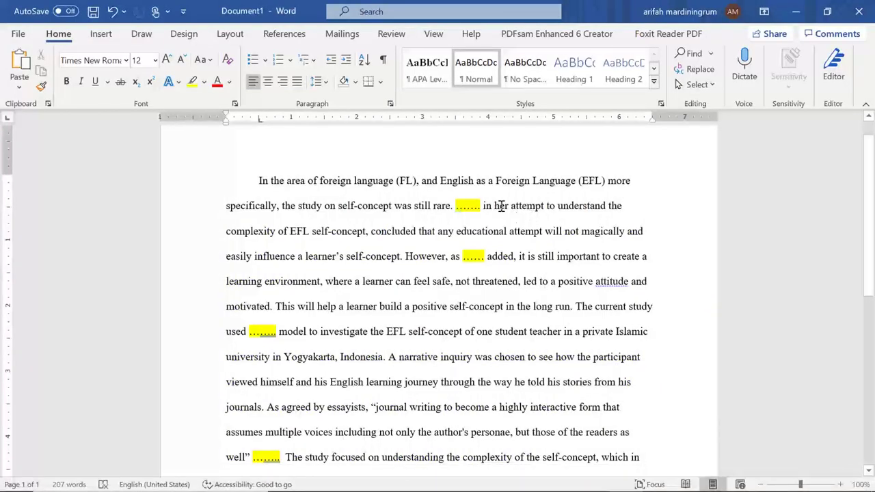
Step: At the first placeholder, check Source Manager's single 2006 source, then show the Insert Citation options
{"action": "left_click", "coordinate": [500, 206]}
{"action": "left_click", "coordinate": [465, 205]}
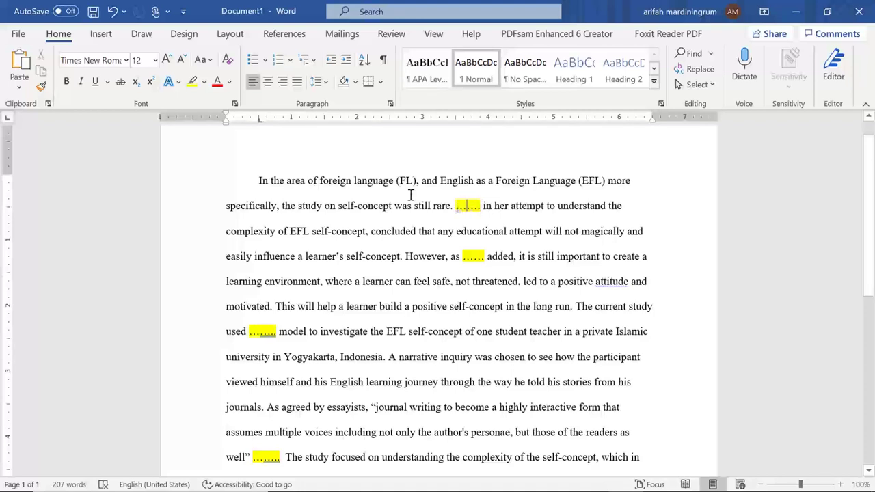
{"action": "left_click", "coordinate": [285, 34]}
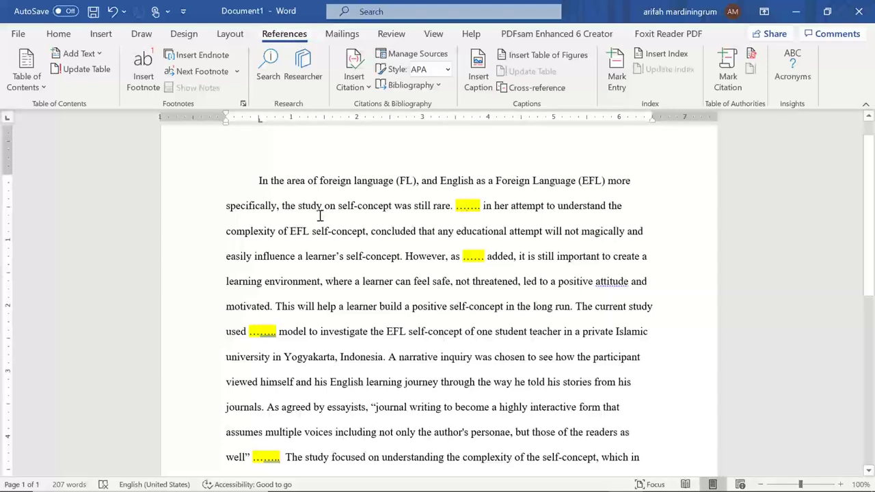
{"action": "left_click", "coordinate": [404, 60]}
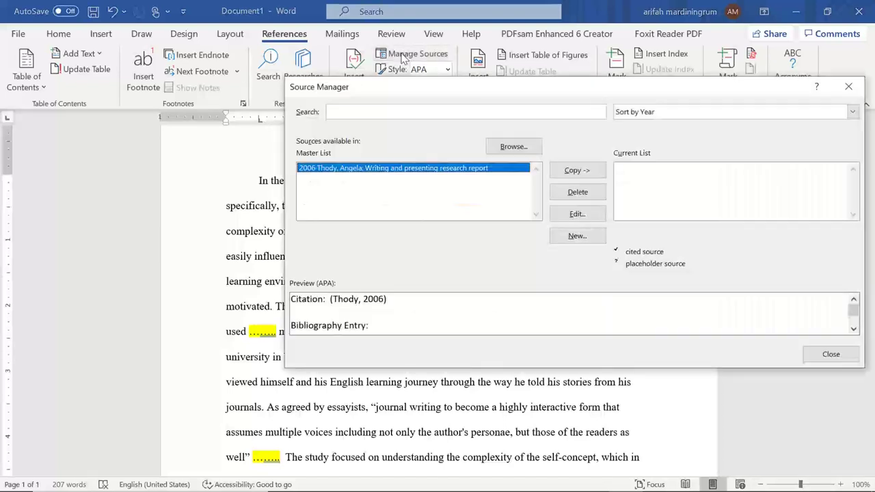
{"action": "left_click", "coordinate": [851, 88]}
{"action": "left_click", "coordinate": [352, 76]}
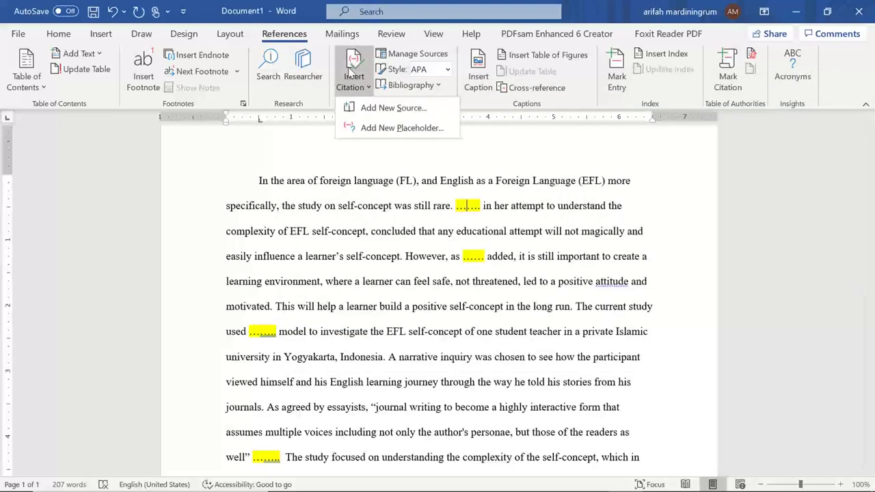
Step: Add a new source with Book as its type, ready to fill in the Author
{"action": "left_click", "coordinate": [398, 109]}
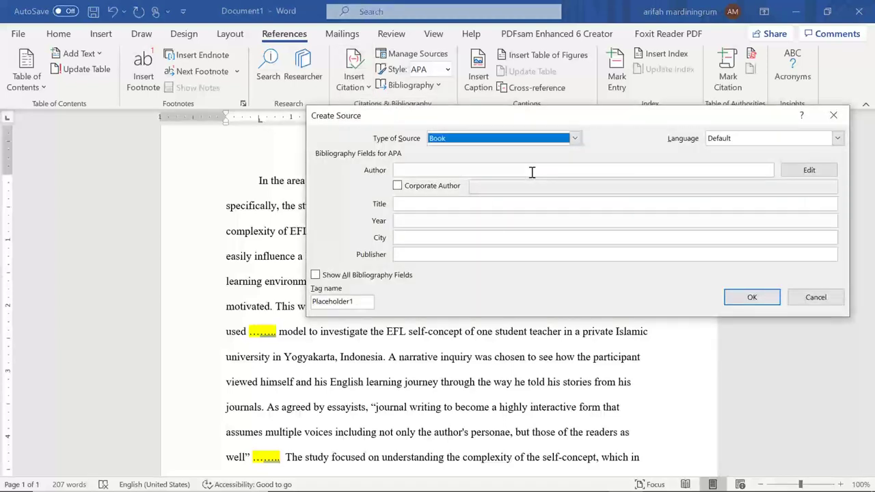
{"action": "left_click", "coordinate": [577, 139]}
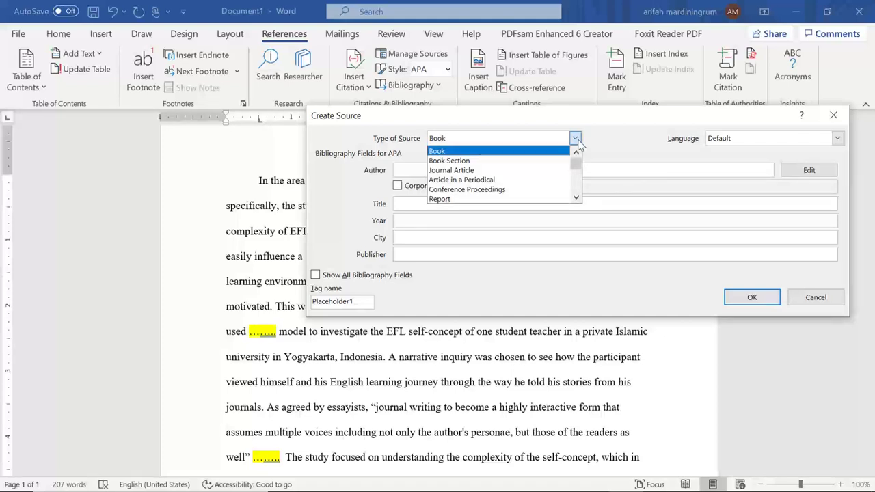
{"action": "left_click", "coordinate": [529, 150]}
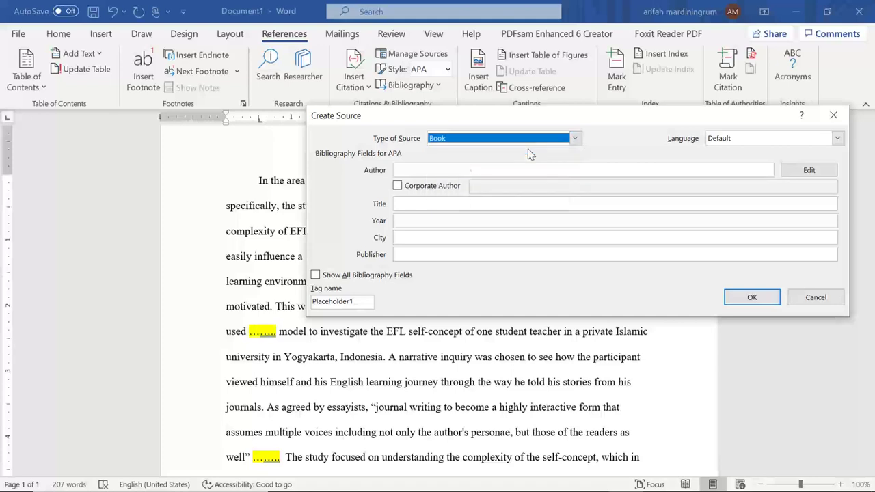
{"action": "left_click", "coordinate": [443, 169]}
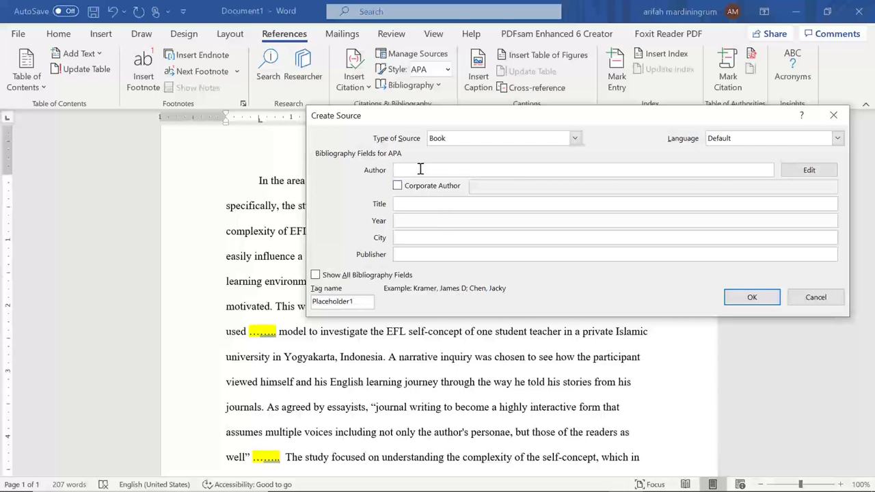
Step: Enter the book's author surname first, as 'Last, First', in the Author field
{"action": "type", "text": "Sarah"}
{"action": "type", "text": " Mercer"}
{"action": "key", "text": "BackSpace"}
{"action": "key", "text": "BackSpace"}
{"action": "key", "text": "BackSpace"}
{"action": "key", "text": "BackSpace"}
{"action": "key", "text": "BackSpace"}
{"action": "key", "text": "BackSpace"}
{"action": "key", "text": "BackSpace"}
{"action": "type", "text": "Mercer"}
{"action": "type", "text": ","}
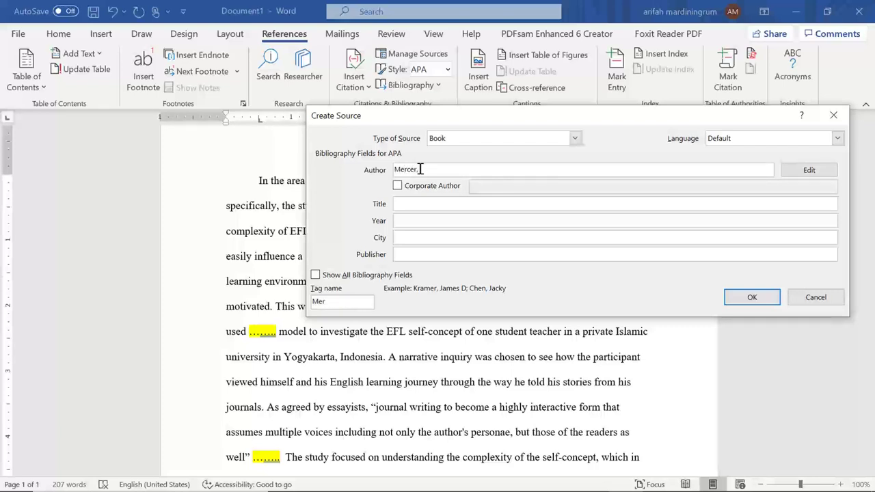
{"action": "type", "text": " Sarah"}
{"action": "left_click_drag", "start_coordinate": [402, 169], "coordinate": [394, 169]}
{"action": "left_click", "coordinate": [465, 171]}
{"action": "left_click", "coordinate": [420, 169]}
{"action": "left_click", "coordinate": [401, 170]}
{"action": "left_click_drag", "start_coordinate": [396, 169], "coordinate": [445, 170]}
Step: Keep the author as a personal rather than corporate author, ready for the Title
{"action": "left_click", "coordinate": [397, 186]}
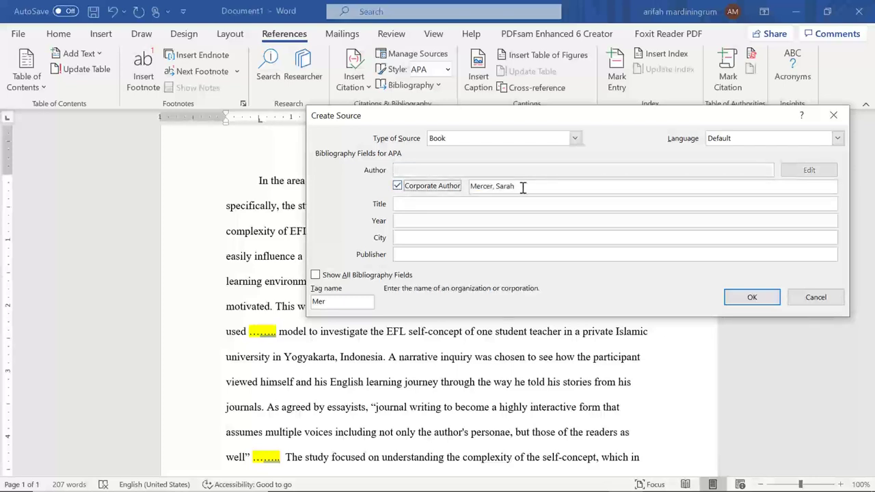
{"action": "left_click_drag", "start_coordinate": [523, 187], "coordinate": [468, 190]}
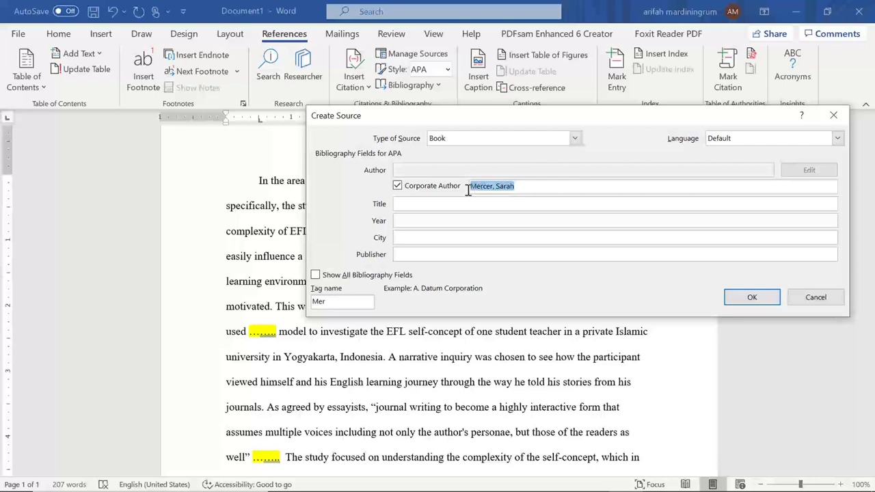
{"action": "left_click", "coordinate": [397, 187]}
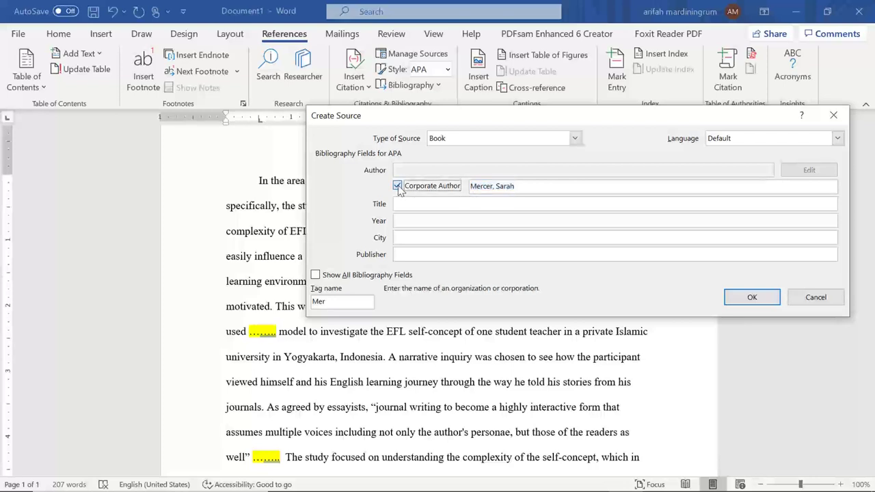
{"action": "left_click", "coordinate": [448, 170]}
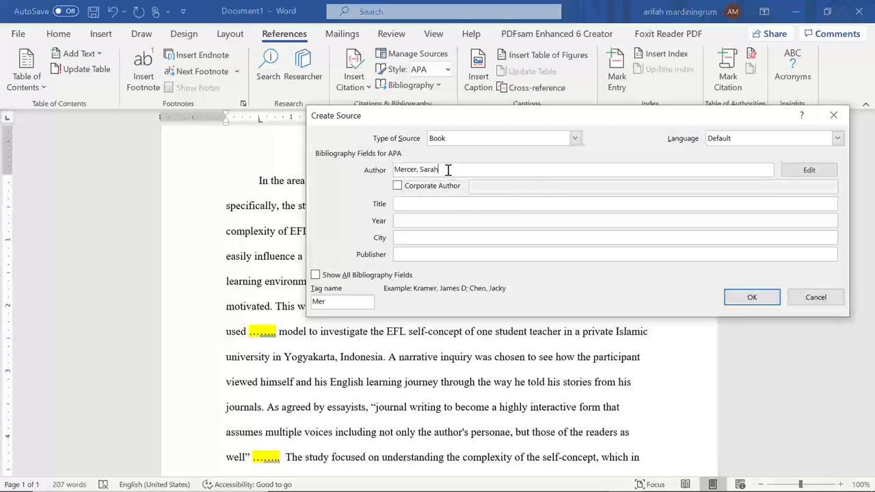
{"action": "left_click", "coordinate": [433, 204]}
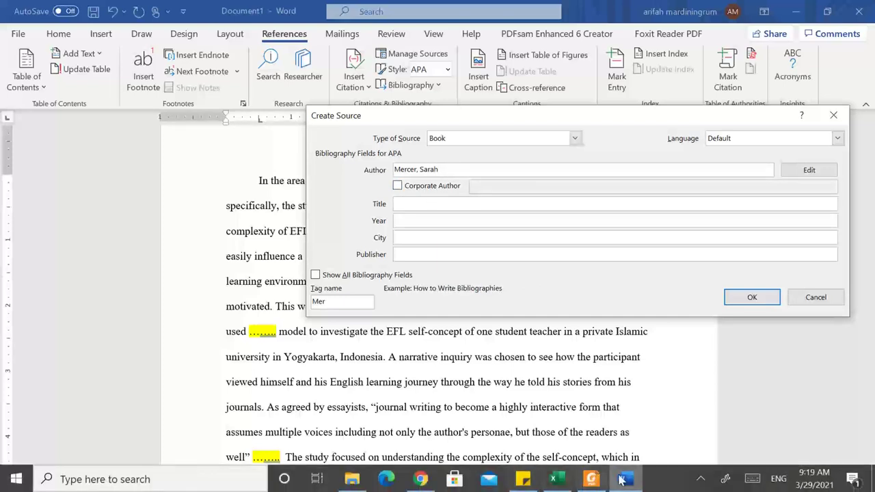
{"action": "mouse_move", "coordinate": [591, 479]}
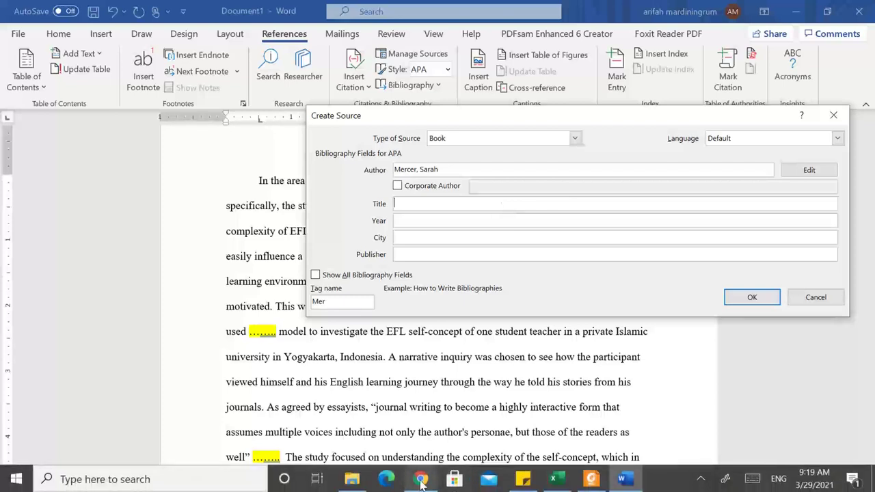
Step: Check Purdue OWL's APA rule that book titles capitalize only the first letter, then return to the PDF
{"action": "left_click", "coordinate": [421, 482]}
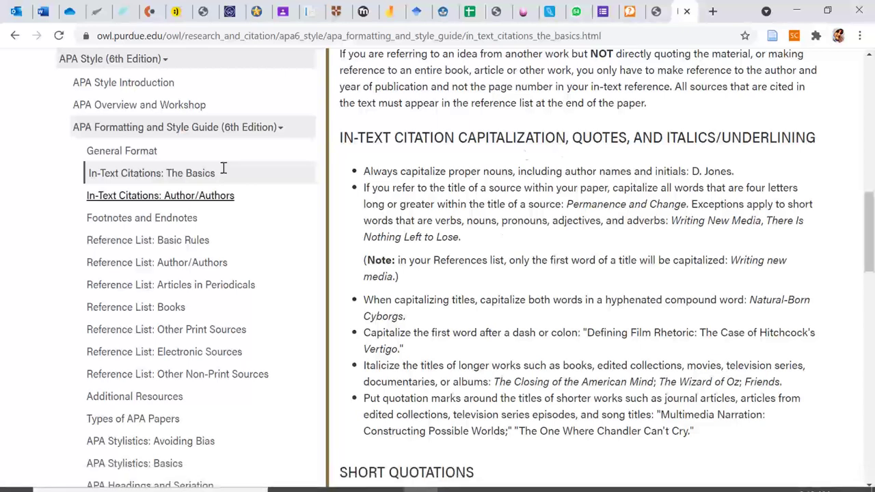
{"action": "left_click", "coordinate": [164, 247]}
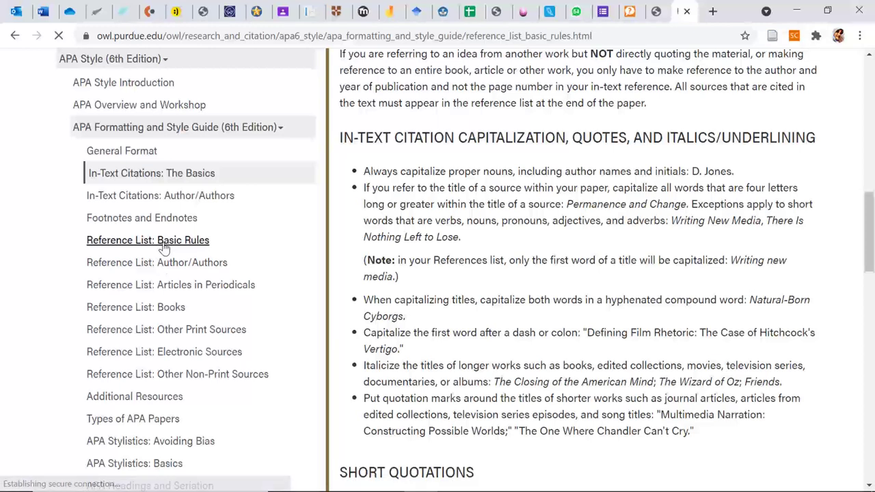
{"action": "scroll", "coordinate": [638, 260], "scroll_direction": "down", "scroll_amount": 5}
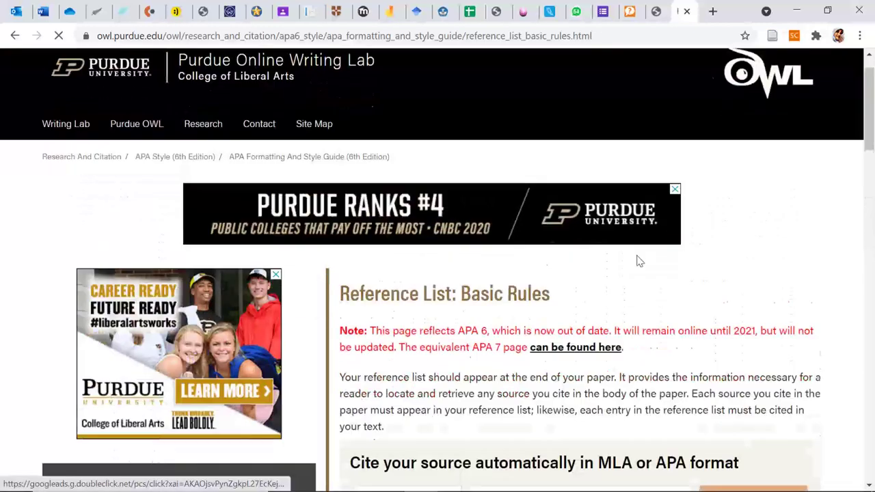
{"action": "scroll", "coordinate": [638, 259], "scroll_direction": "down", "scroll_amount": 4}
{"action": "scroll", "coordinate": [638, 260], "scroll_direction": "down", "scroll_amount": 2}
{"action": "scroll", "coordinate": [639, 259], "scroll_direction": "down", "scroll_amount": 1}
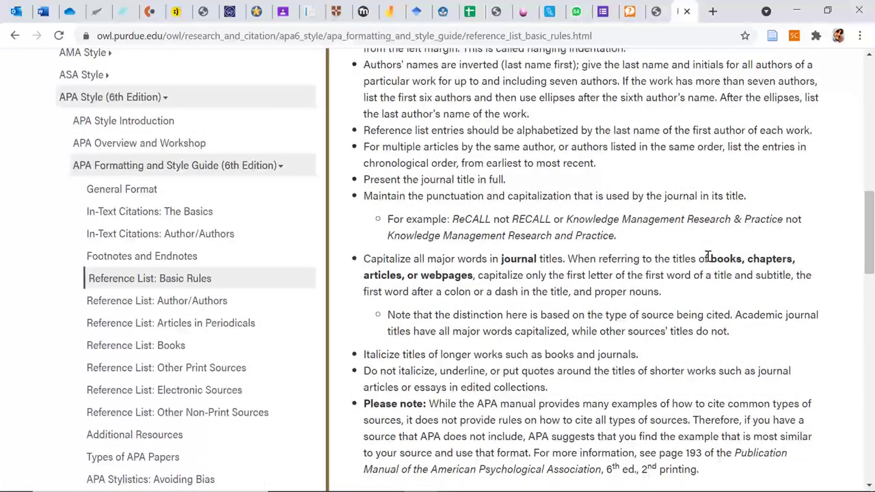
{"action": "left_click_drag", "start_coordinate": [708, 258], "coordinate": [748, 264]}
{"action": "left_click_drag", "start_coordinate": [526, 275], "coordinate": [614, 275]}
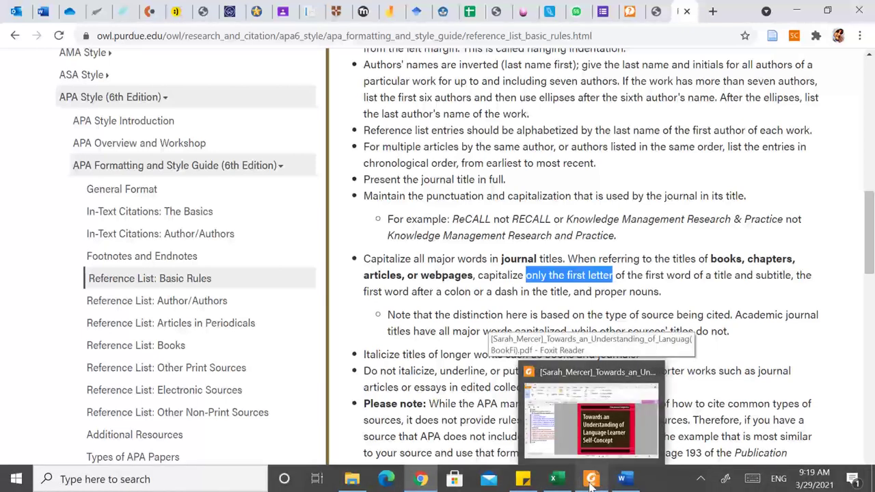
{"action": "left_click", "coordinate": [592, 479]}
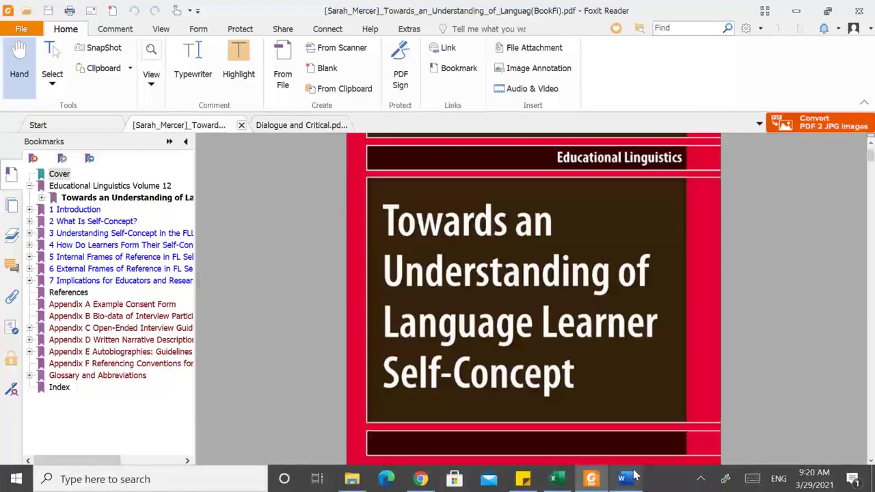
Step: Enter 'Towards an understanding of language learner self-consept' as the Book source's title
{"action": "left_click", "coordinate": [624, 478]}
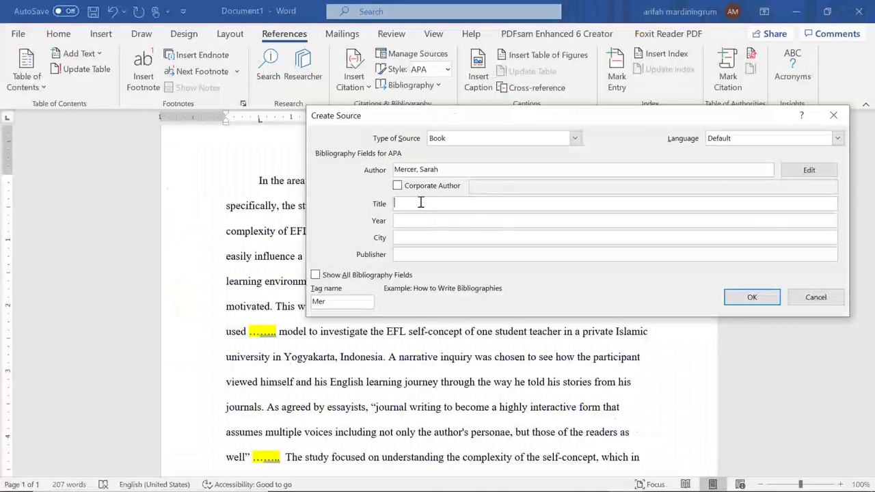
{"action": "type", "text": "Tow"}
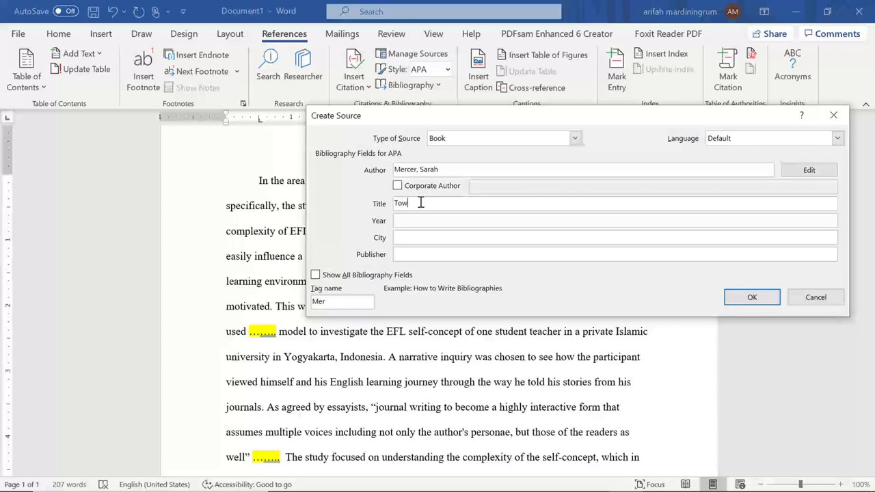
{"action": "type", "text": "ards an und"}
{"action": "type", "text": "erstdn"}
{"action": "key", "text": "BackSpace"}
{"action": "key", "text": "BackSpace"}
{"action": "key", "text": "BackSpace"}
{"action": "type", "text": "tanding"}
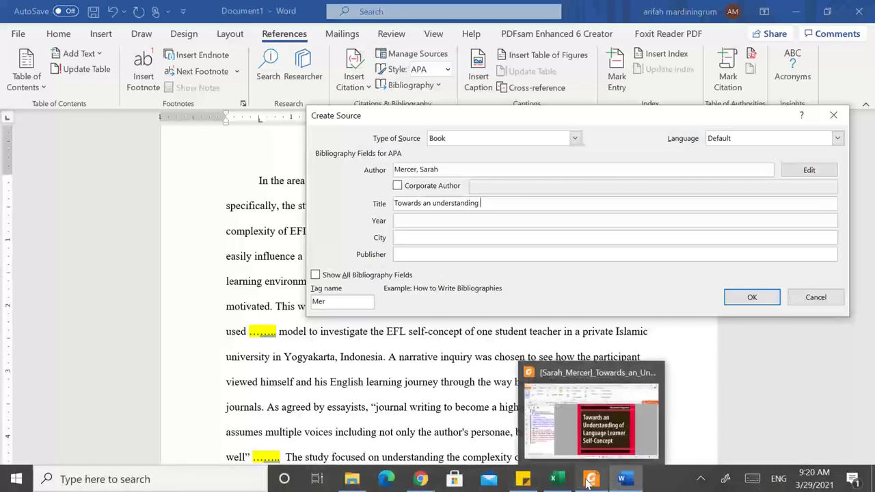
{"action": "mouse_move", "coordinate": [591, 480]}
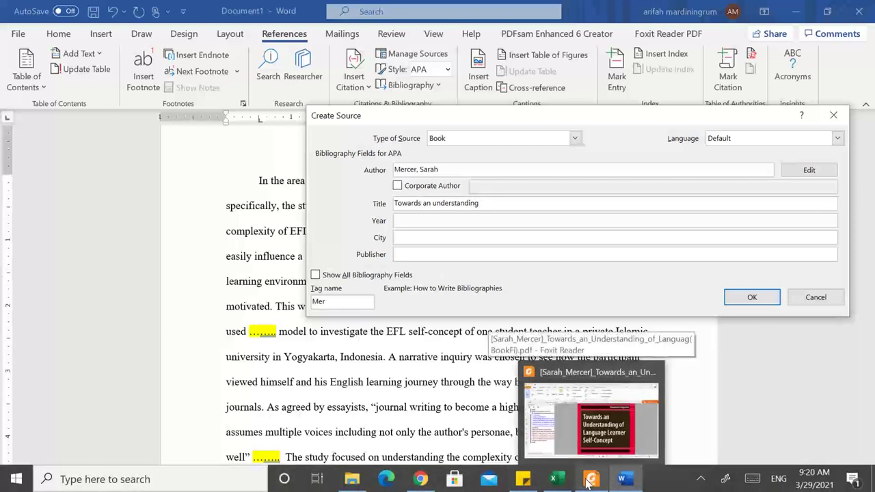
{"action": "type", "text": " o"}
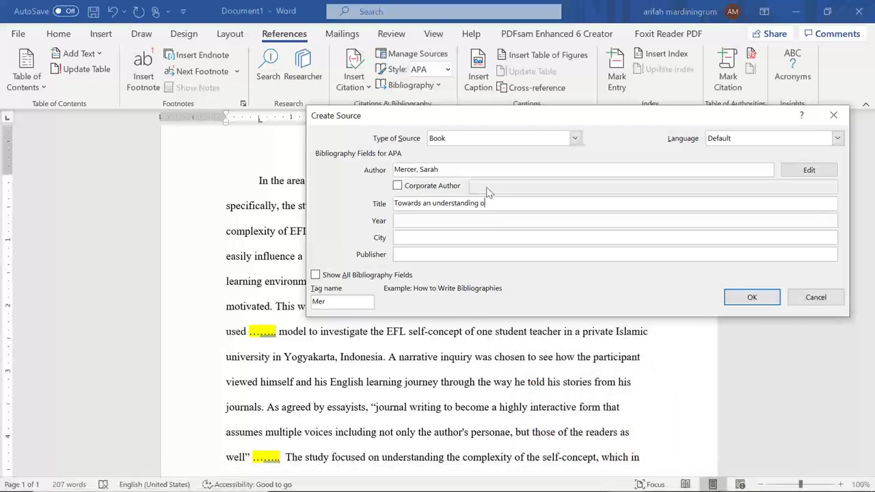
{"action": "type", "text": "f language "}
{"action": "type", "text": "learner self"}
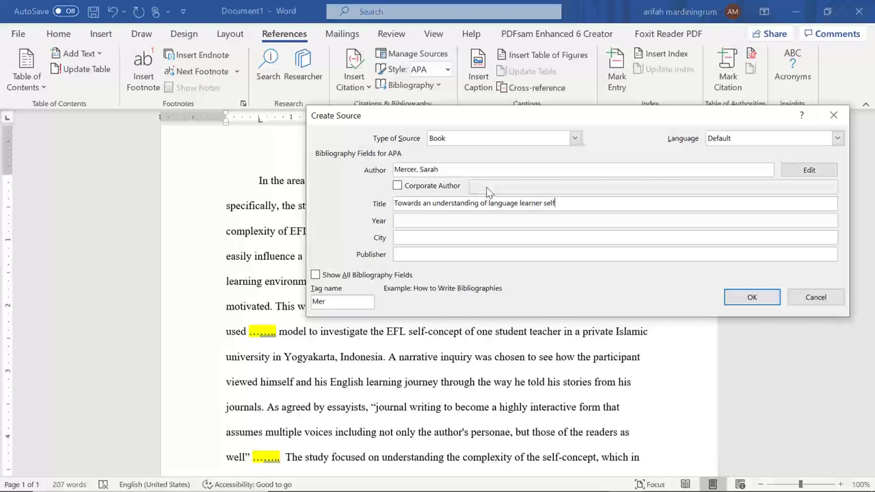
{"action": "type", "text": "-con"}
{"action": "type", "text": "sept"}
{"action": "left_click_drag", "start_coordinate": [601, 203], "coordinate": [404, 203]}
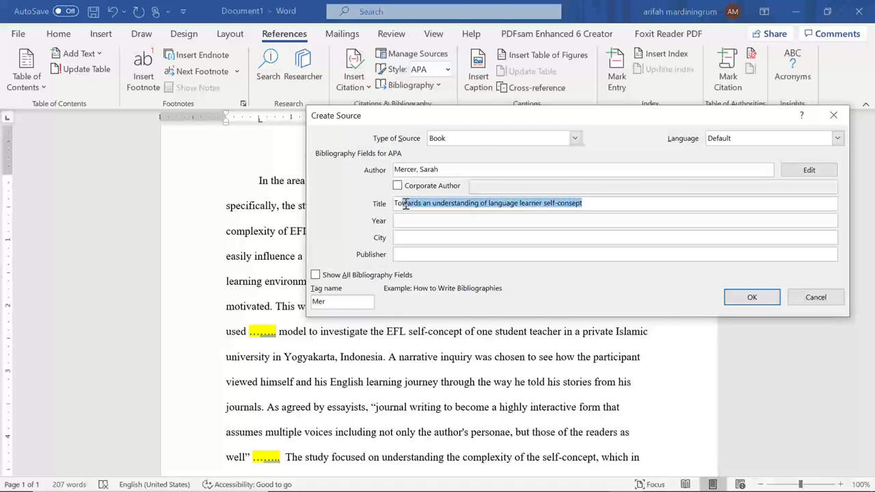
{"action": "left_click", "coordinate": [405, 204]}
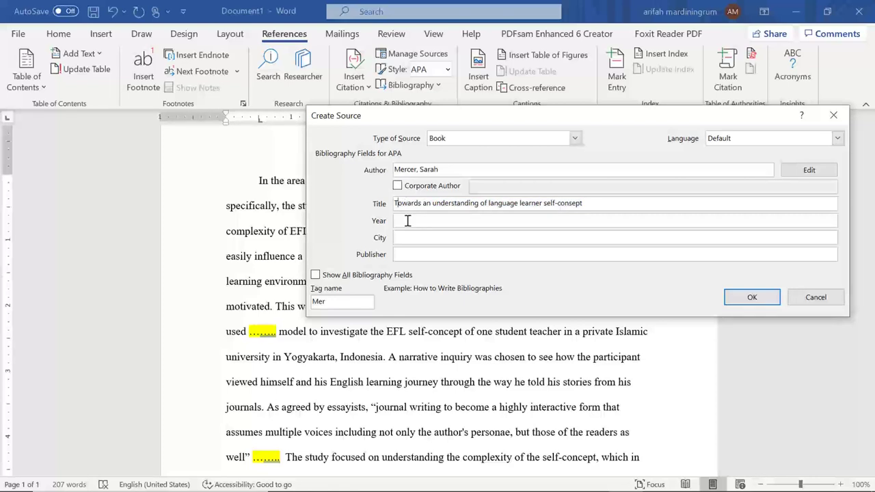
{"action": "left_click", "coordinate": [407, 220]}
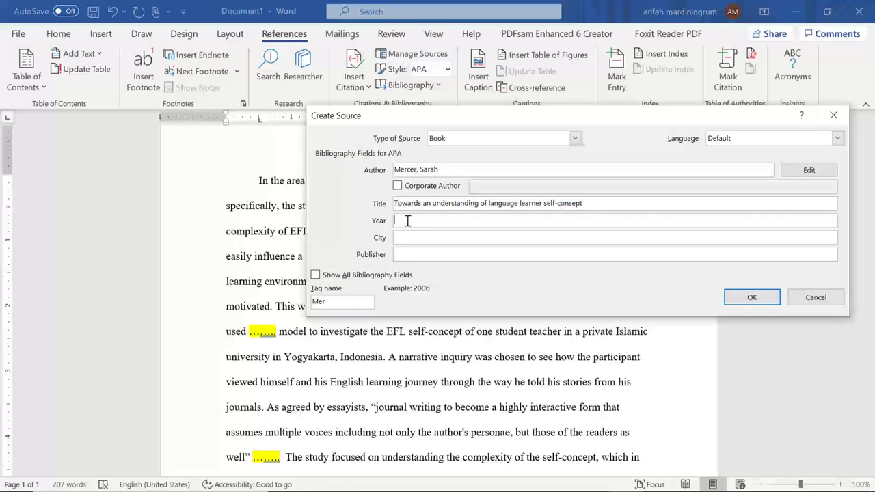
{"action": "left_click", "coordinate": [586, 203]}
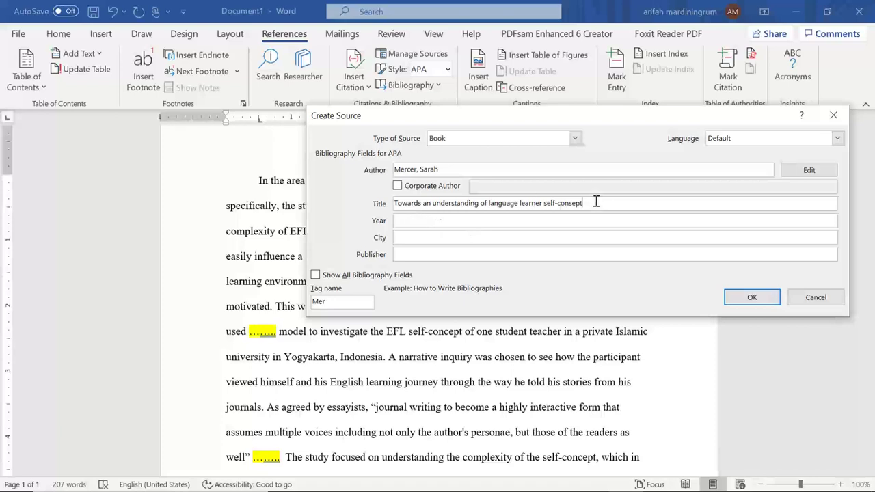
{"action": "left_click_drag", "start_coordinate": [592, 203], "coordinate": [396, 204]}
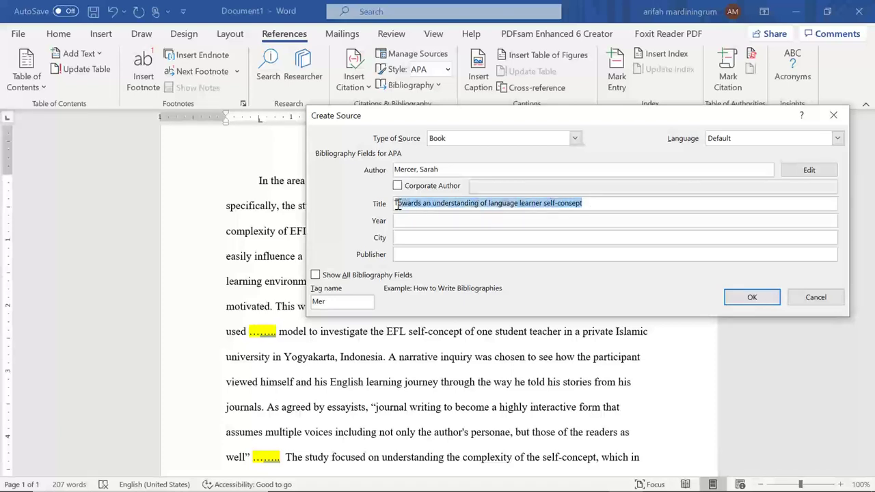
{"action": "left_click", "coordinate": [419, 219]}
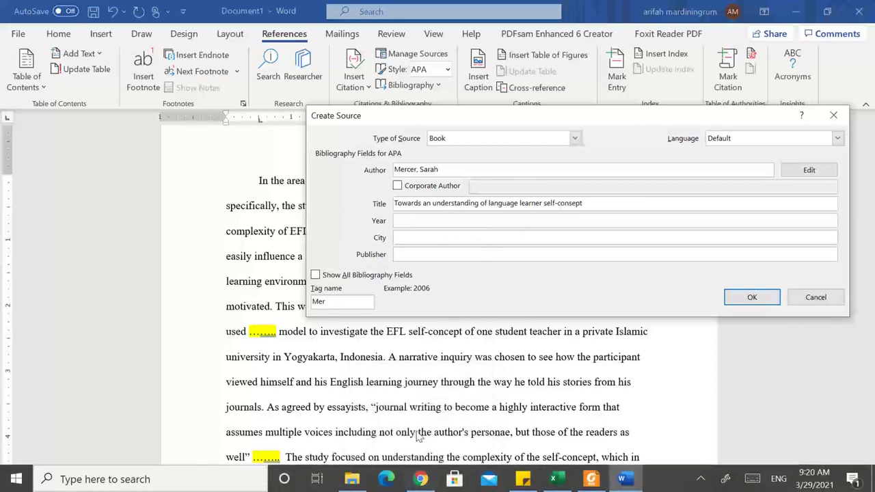
{"action": "left_click", "coordinate": [589, 481]}
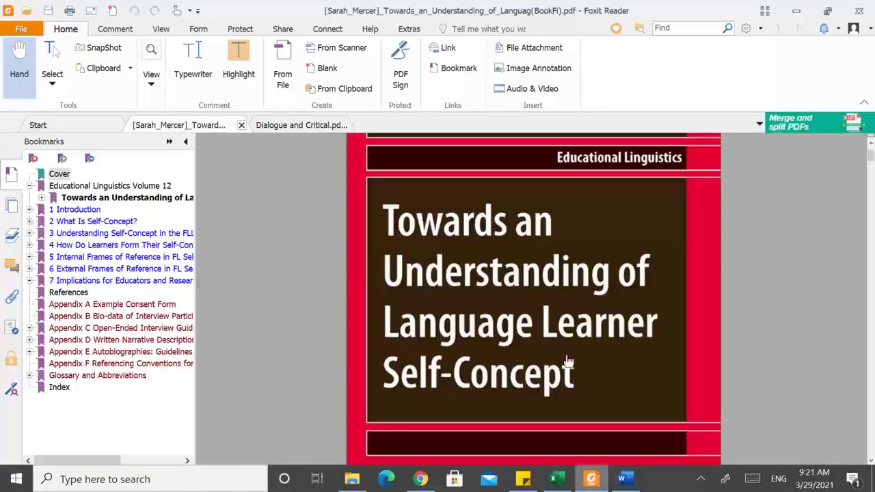
Step: On the PDF's copyright page, highlight the © symbol and select the 2011 copyright year
{"action": "scroll", "coordinate": [627, 369], "scroll_direction": "down", "scroll_amount": 3}
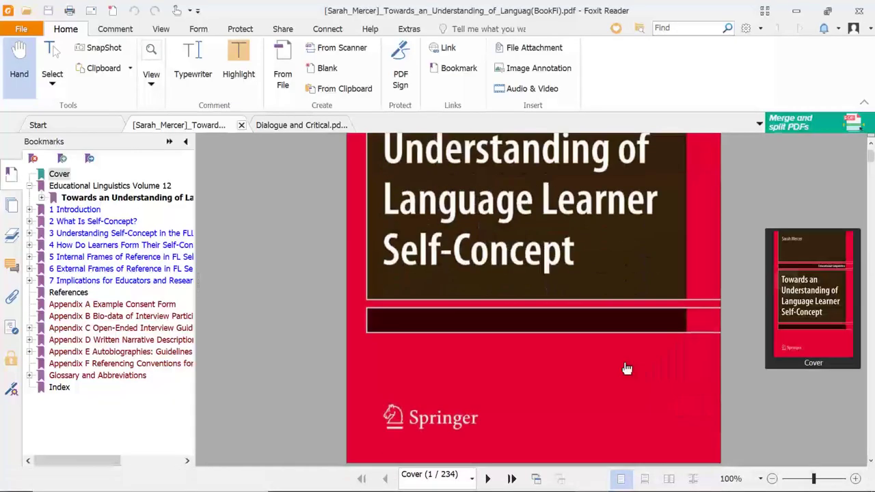
{"action": "scroll", "coordinate": [627, 369], "scroll_direction": "down", "scroll_amount": 2}
{"action": "scroll", "coordinate": [627, 369], "scroll_direction": "down", "scroll_amount": 5}
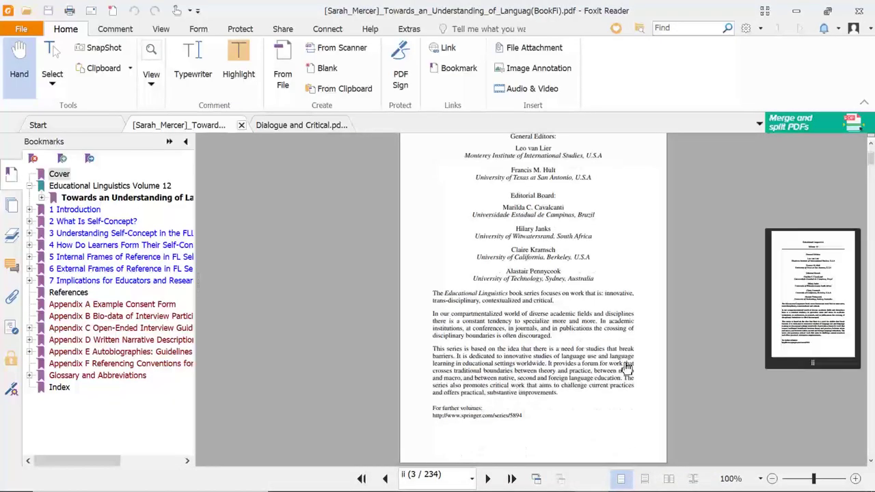
{"action": "scroll", "coordinate": [627, 369], "scroll_direction": "up", "scroll_amount": 1, "text": "ctrl"}
{"action": "scroll", "coordinate": [627, 370], "scroll_direction": "up", "scroll_amount": 1, "text": "ctrl"}
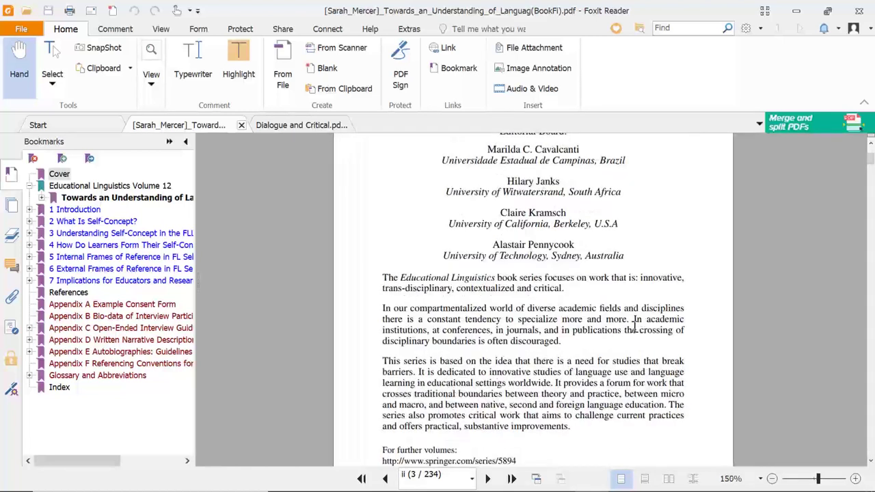
{"action": "scroll", "coordinate": [634, 327], "scroll_direction": "up", "scroll_amount": 1}
{"action": "scroll", "coordinate": [635, 327], "scroll_direction": "up", "scroll_amount": 1}
{"action": "scroll", "coordinate": [635, 328], "scroll_direction": "down", "scroll_amount": 1}
{"action": "scroll", "coordinate": [634, 327], "scroll_direction": "down", "scroll_amount": 3}
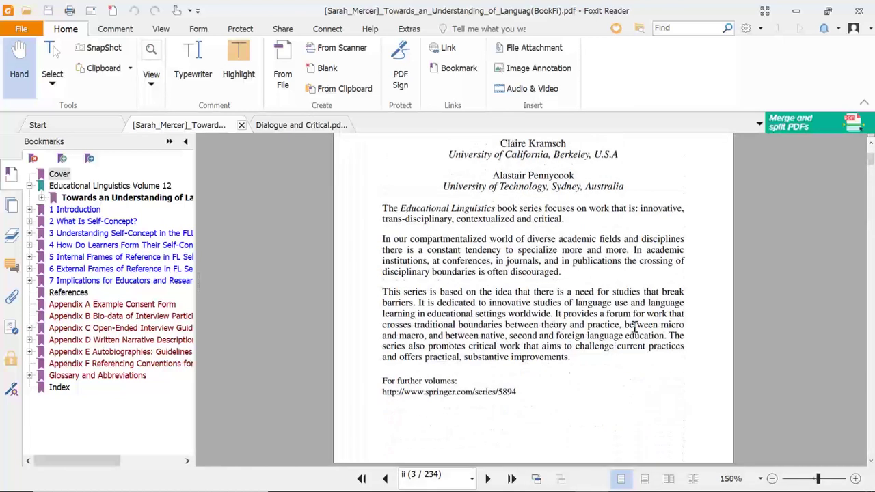
{"action": "scroll", "coordinate": [634, 327], "scroll_direction": "down", "scroll_amount": 3}
{"action": "scroll", "coordinate": [635, 328], "scroll_direction": "down", "scroll_amount": 1}
{"action": "scroll", "coordinate": [635, 327], "scroll_direction": "down", "scroll_amount": 3}
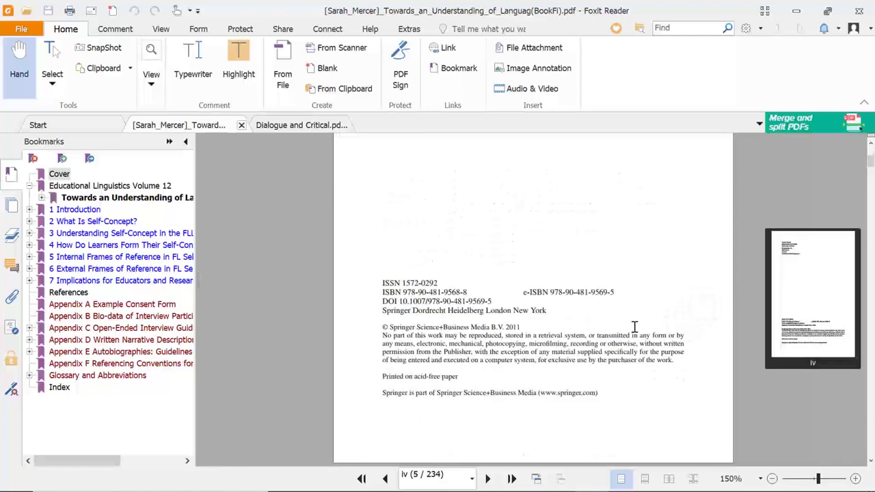
{"action": "scroll", "coordinate": [634, 327], "scroll_direction": "up", "scroll_amount": 2, "text": "ctrl"}
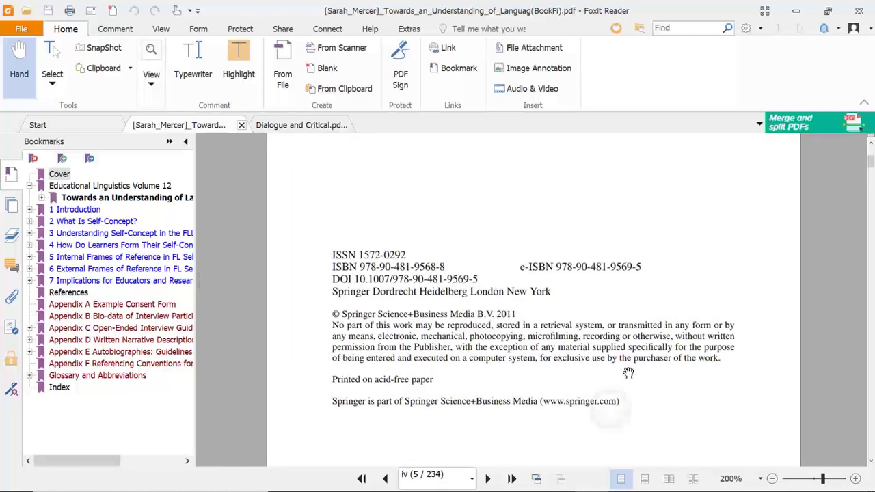
{"action": "scroll", "coordinate": [634, 365], "scroll_direction": "up", "scroll_amount": 1, "text": "ctrl"}
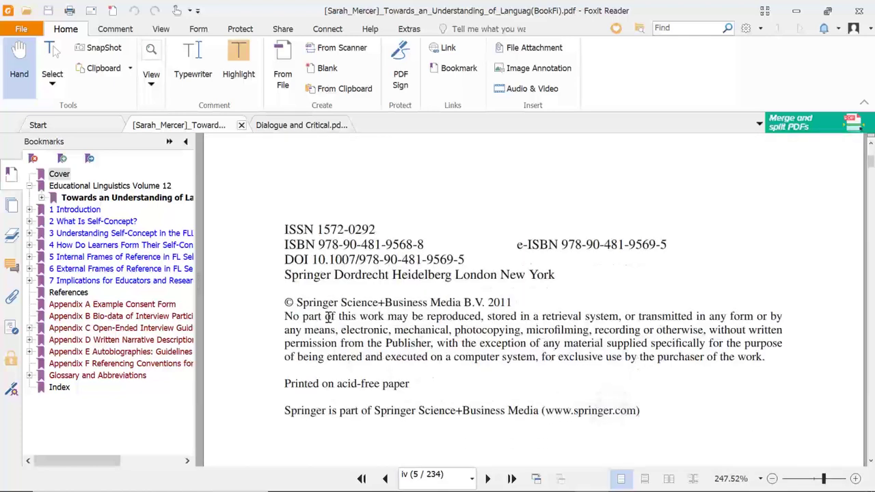
{"action": "left_click_drag", "start_coordinate": [284, 302], "coordinate": [296, 302]}
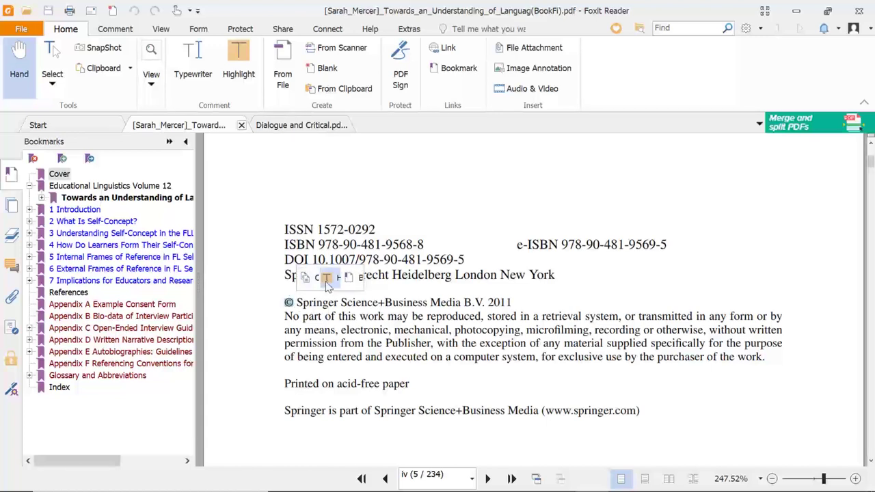
{"action": "left_click", "coordinate": [327, 279]}
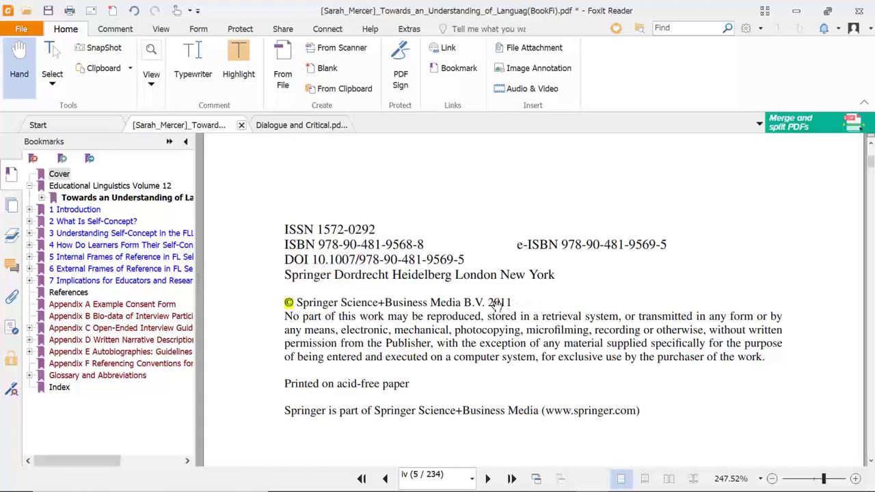
{"action": "left_click_drag", "start_coordinate": [489, 303], "coordinate": [512, 303]}
Step: Enter 2011 as the source's Year, then go back to the copyright page for the city
{"action": "left_click", "coordinate": [624, 480]}
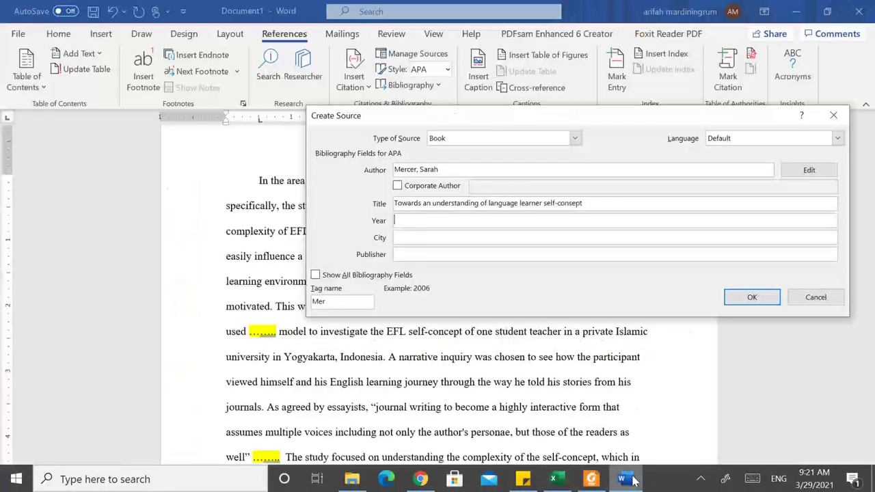
{"action": "left_click", "coordinate": [441, 221]}
{"action": "type", "text": "20"}
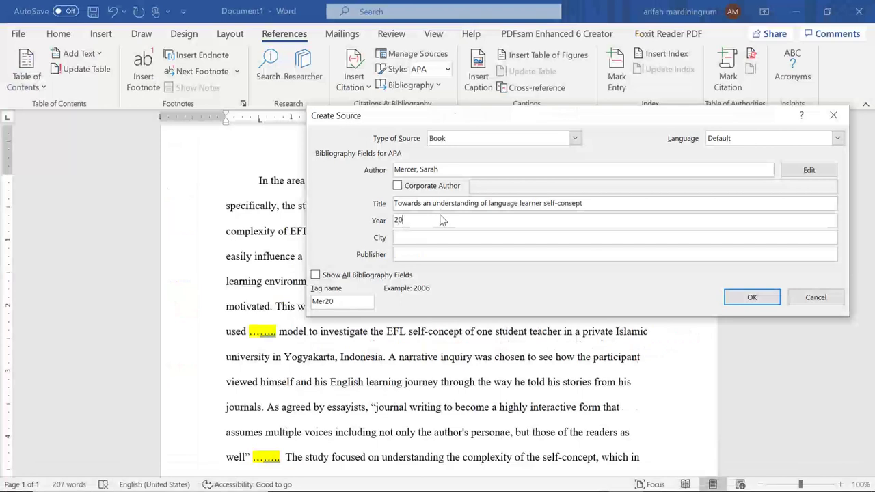
{"action": "type", "text": "11"}
{"action": "left_click", "coordinate": [408, 236]}
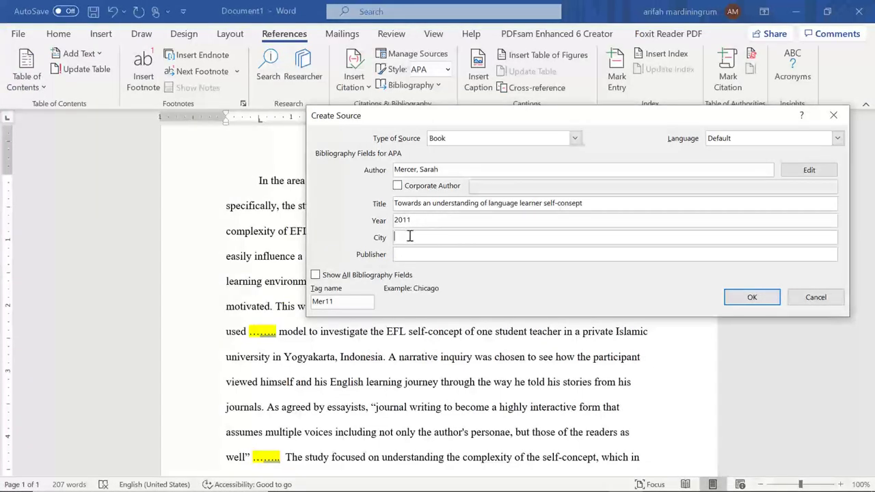
{"action": "left_click", "coordinate": [591, 479]}
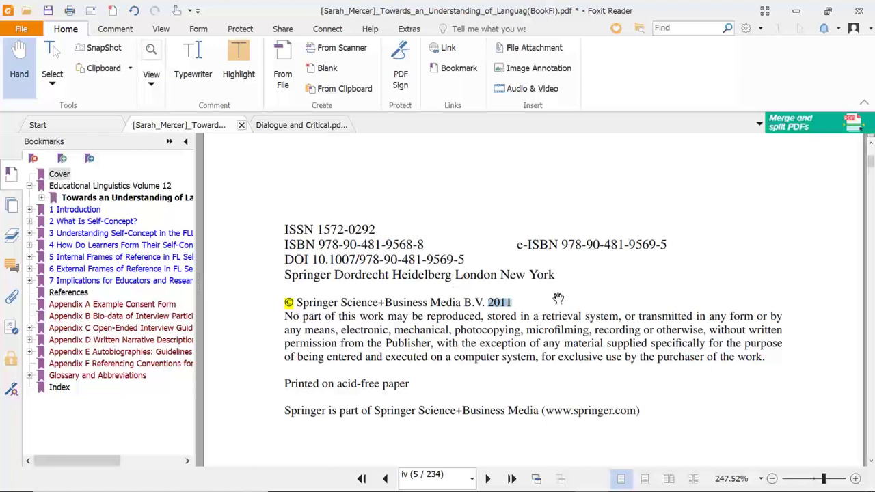
Step: Scroll to the copyright block and select Heidelberg among Springer's listed publication cities
{"action": "scroll", "coordinate": [559, 298], "scroll_direction": "up", "scroll_amount": 5}
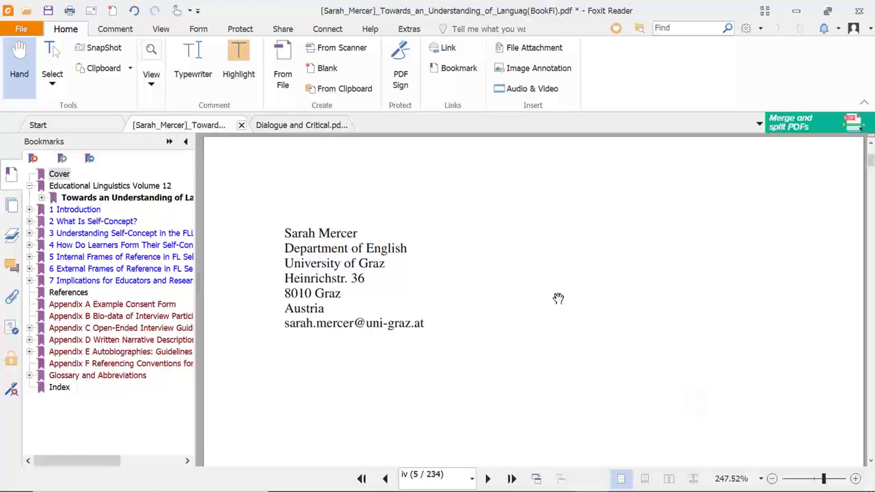
{"action": "scroll", "coordinate": [558, 298], "scroll_direction": "up", "scroll_amount": 5}
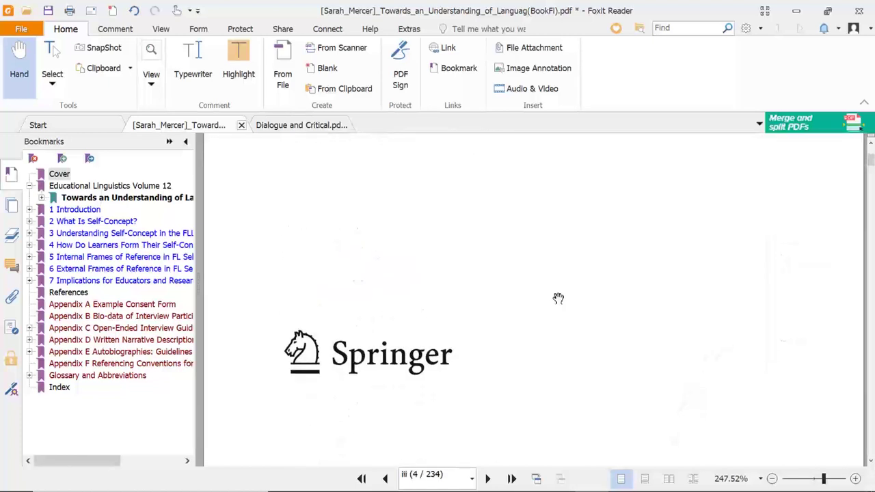
{"action": "scroll", "coordinate": [559, 298], "scroll_direction": "up", "scroll_amount": 3}
{"action": "scroll", "coordinate": [559, 298], "scroll_direction": "up", "scroll_amount": 2}
{"action": "scroll", "coordinate": [558, 298], "scroll_direction": "up", "scroll_amount": 5}
{"action": "scroll", "coordinate": [558, 298], "scroll_direction": "down", "scroll_amount": 5}
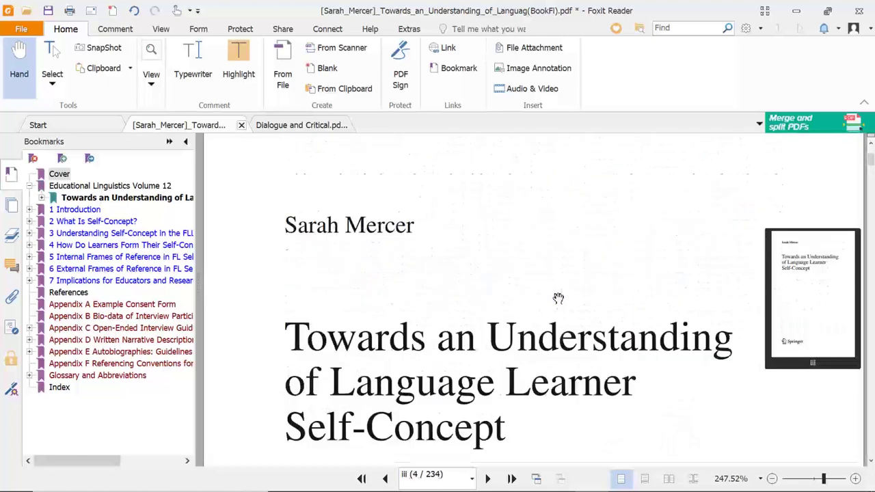
{"action": "scroll", "coordinate": [559, 299], "scroll_direction": "down", "scroll_amount": 2}
{"action": "scroll", "coordinate": [559, 299], "scroll_direction": "down", "scroll_amount": 3}
{"action": "scroll", "coordinate": [558, 298], "scroll_direction": "down", "scroll_amount": 2}
{"action": "scroll", "coordinate": [558, 298], "scroll_direction": "down", "scroll_amount": 4}
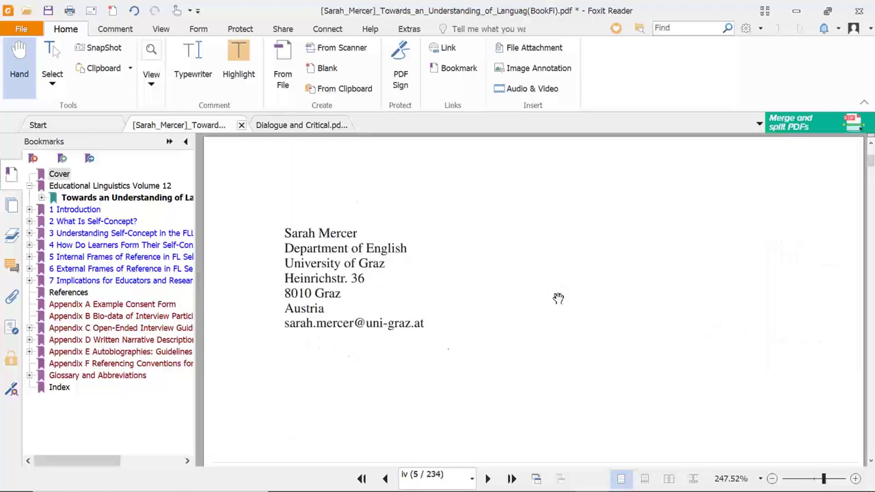
{"action": "scroll", "coordinate": [558, 298], "scroll_direction": "down", "scroll_amount": 3}
{"action": "scroll", "coordinate": [558, 298], "scroll_direction": "up", "scroll_amount": 2}
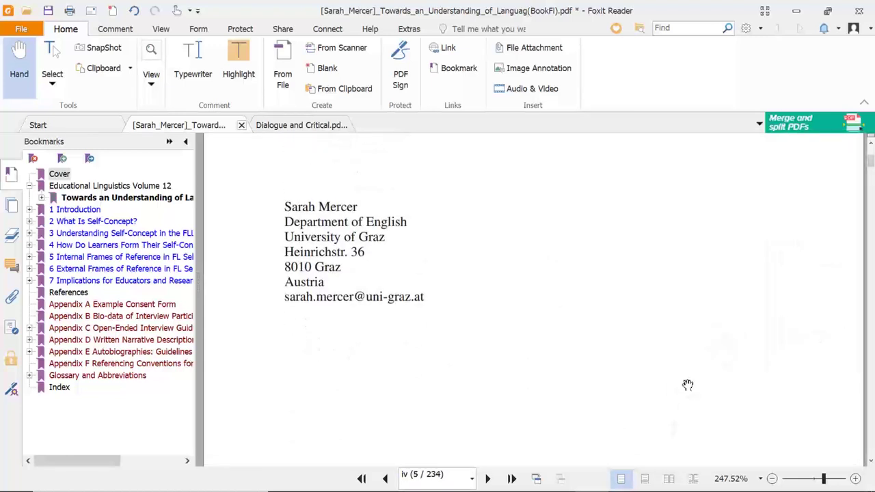
{"action": "scroll", "coordinate": [688, 385], "scroll_direction": "down", "scroll_amount": 2}
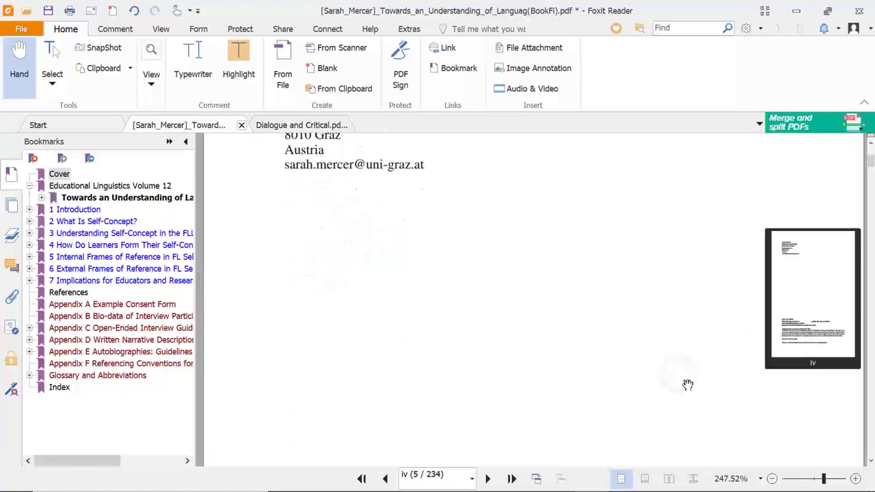
{"action": "scroll", "coordinate": [688, 385], "scroll_direction": "down", "scroll_amount": 2}
{"action": "scroll", "coordinate": [688, 385], "scroll_direction": "down", "scroll_amount": 1}
{"action": "scroll", "coordinate": [688, 385], "scroll_direction": "down", "scroll_amount": 2}
{"action": "scroll", "coordinate": [688, 385], "scroll_direction": "down", "scroll_amount": 2}
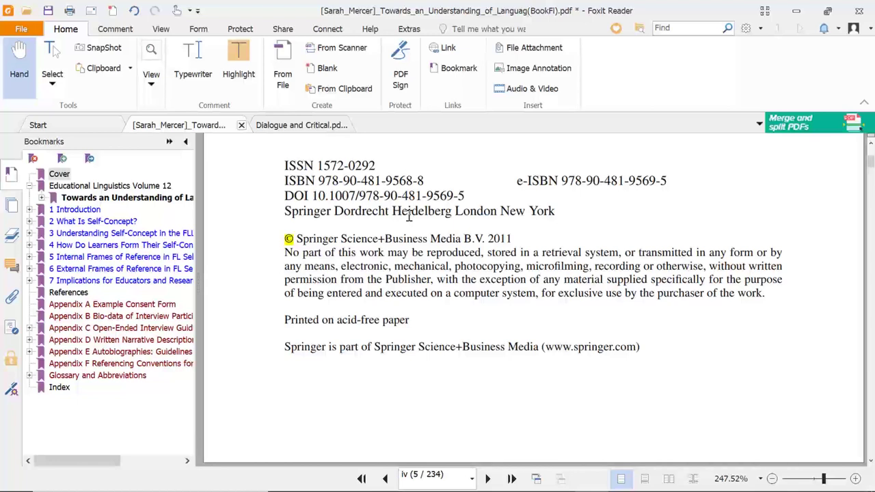
{"action": "left_click_drag", "start_coordinate": [455, 212], "coordinate": [560, 213]}
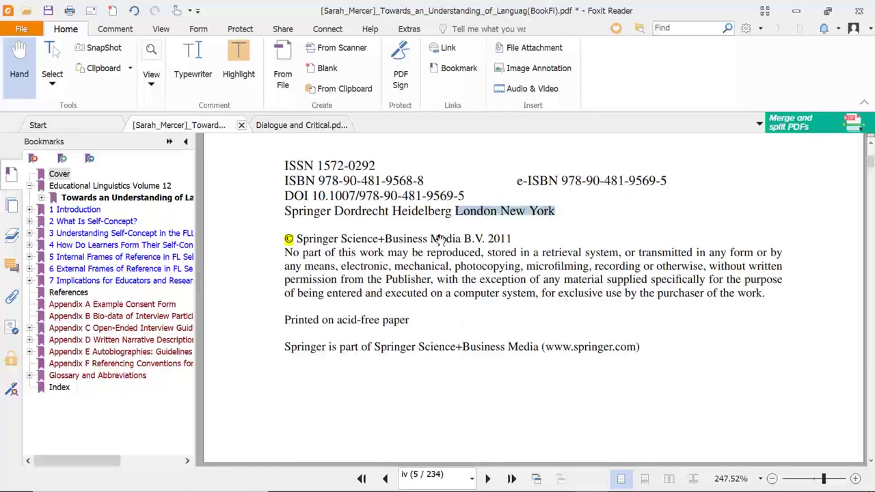
{"action": "left_click", "coordinate": [400, 217]}
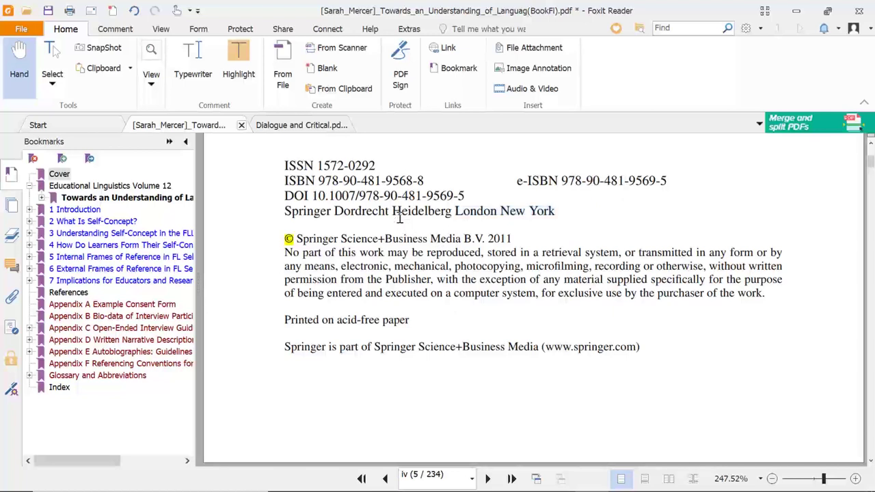
{"action": "left_click_drag", "start_coordinate": [395, 212], "coordinate": [454, 212]}
{"action": "key", "text": "ctrl+c"}
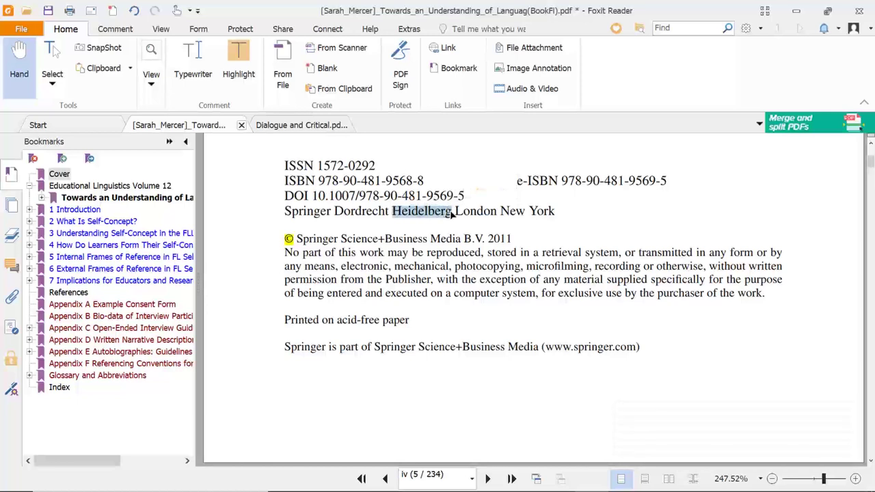
Step: Search Google for Heidelberg in a new Chrome tab, noting it is a German town
{"action": "left_click", "coordinate": [421, 482]}
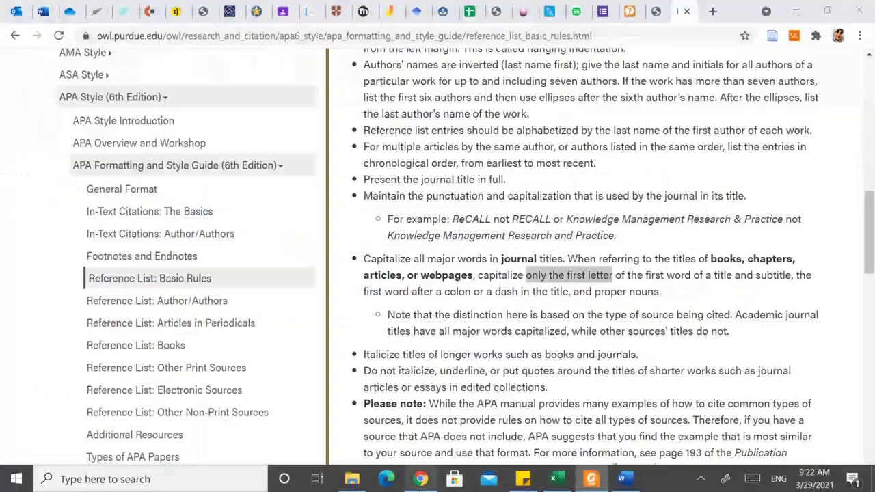
{"action": "left_click", "coordinate": [711, 15]}
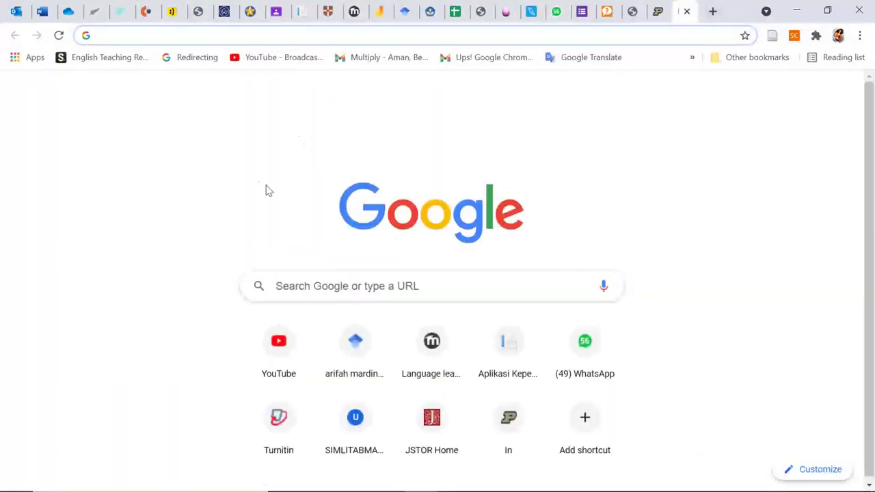
{"action": "key", "text": "ctrl+v"}
{"action": "key", "text": "Return"}
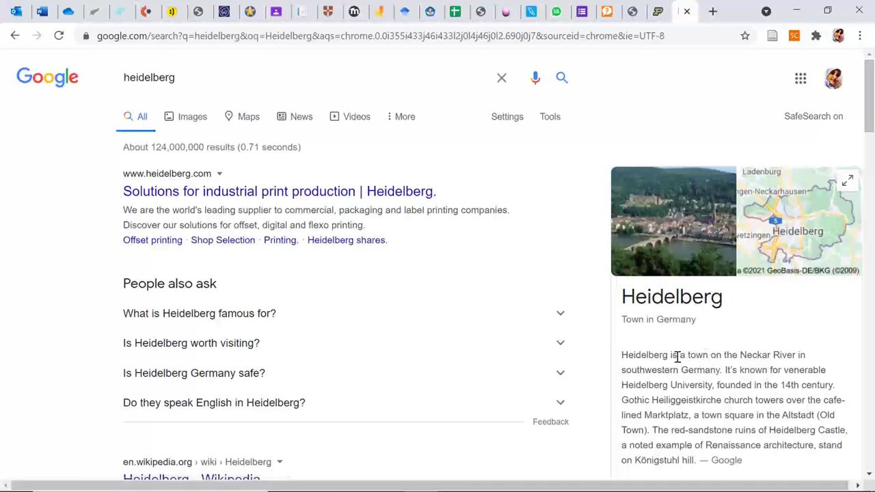
{"action": "double_click", "coordinate": [689, 355]}
{"action": "mouse_move", "coordinate": [592, 481]}
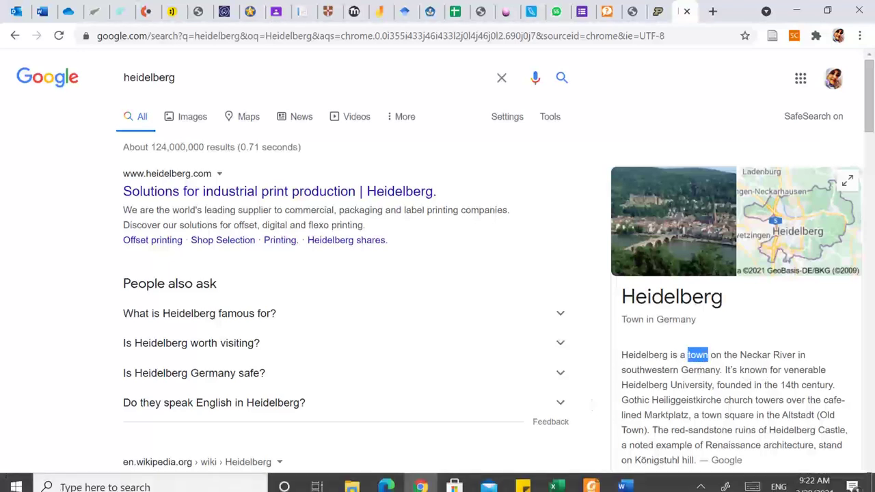
Step: Copy Dordrecht from the PDF copyright page and search it, confirming it is in the Netherlands
{"action": "left_click", "coordinate": [592, 480]}
{"action": "left_click", "coordinate": [434, 303]}
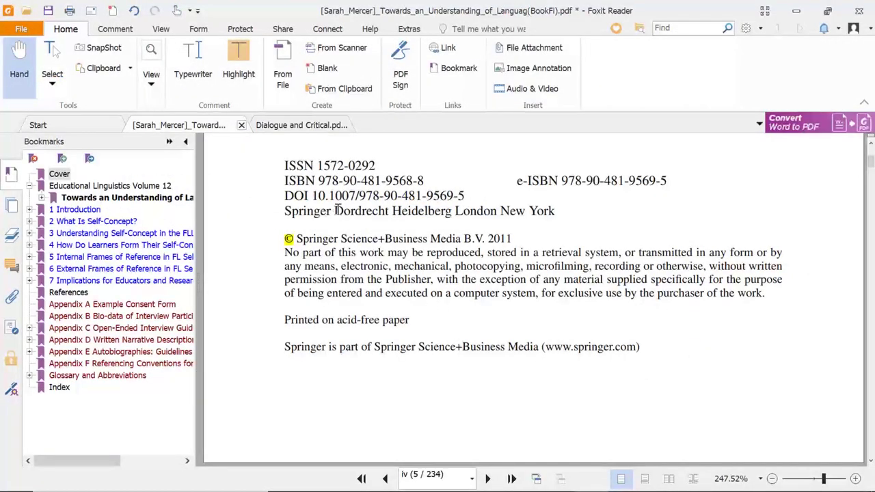
{"action": "left_click_drag", "start_coordinate": [336, 210], "coordinate": [392, 214]}
{"action": "key", "text": "ctrl+c"}
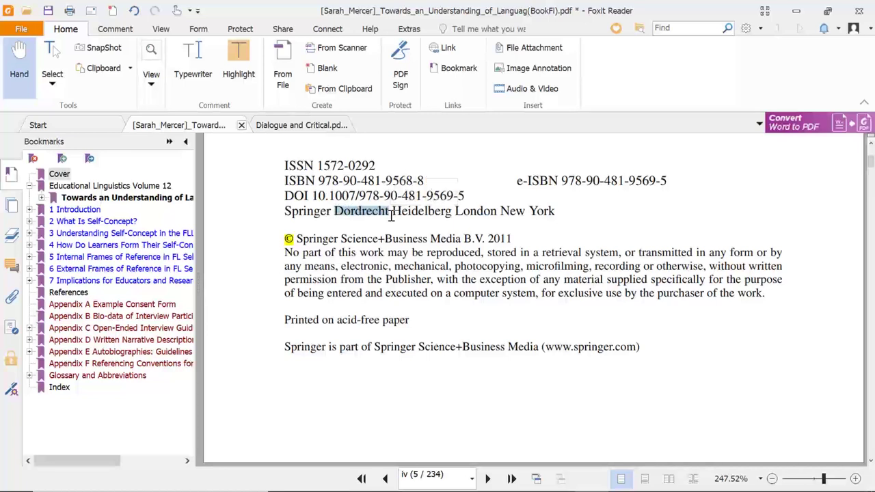
{"action": "left_click", "coordinate": [421, 480]}
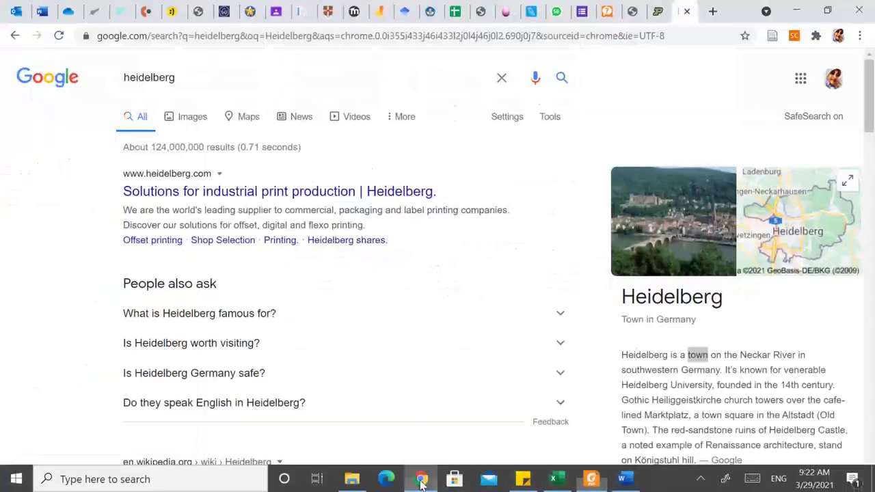
{"action": "left_click_drag", "start_coordinate": [197, 77], "coordinate": [121, 77]}
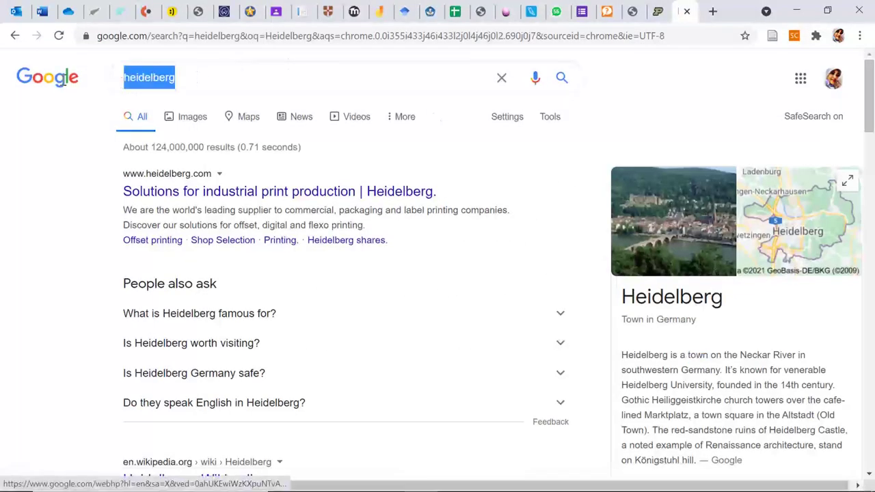
{"action": "key", "text": "ctrl+v"}
{"action": "key", "text": "Return"}
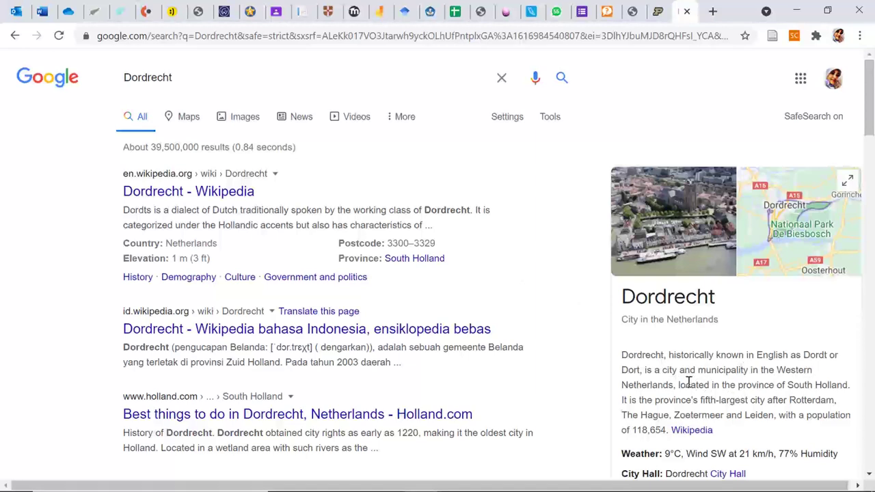
{"action": "left_click_drag", "start_coordinate": [622, 388], "coordinate": [686, 388]}
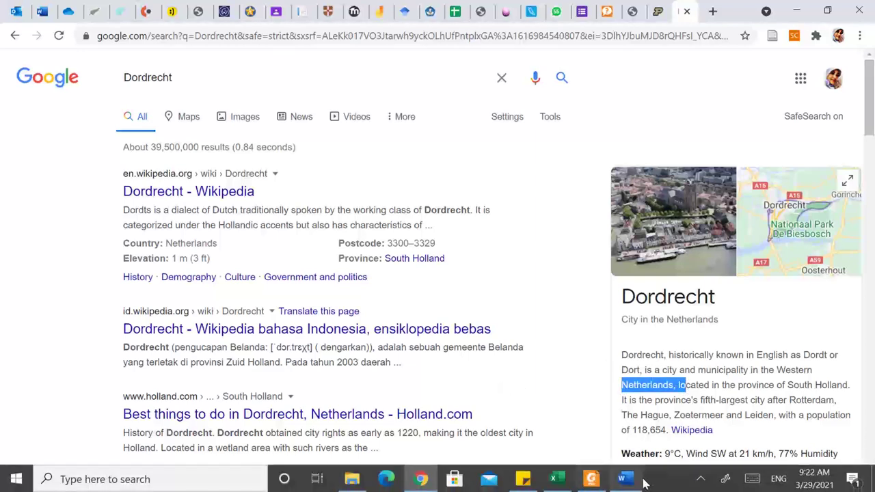
{"action": "left_click", "coordinate": [592, 479]}
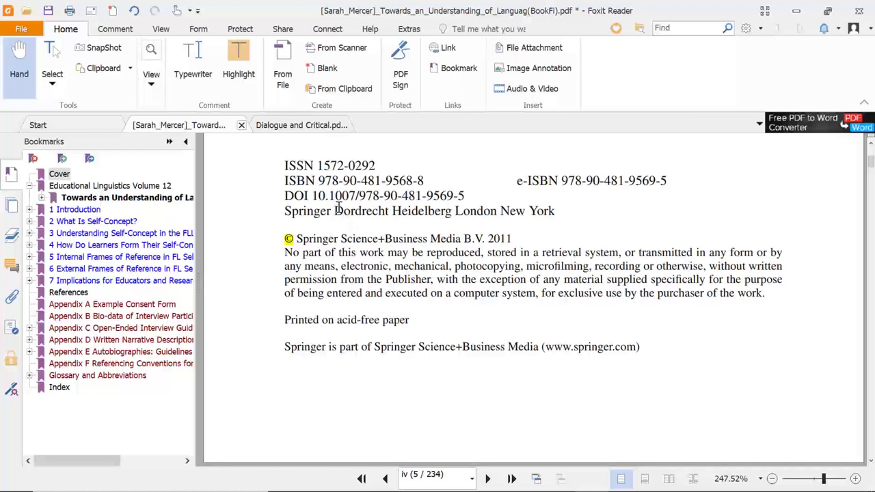
Step: Select Dordrecht from page iv's list of publication cities and go back to Word's Create Source
{"action": "left_click_drag", "start_coordinate": [336, 212], "coordinate": [390, 213]}
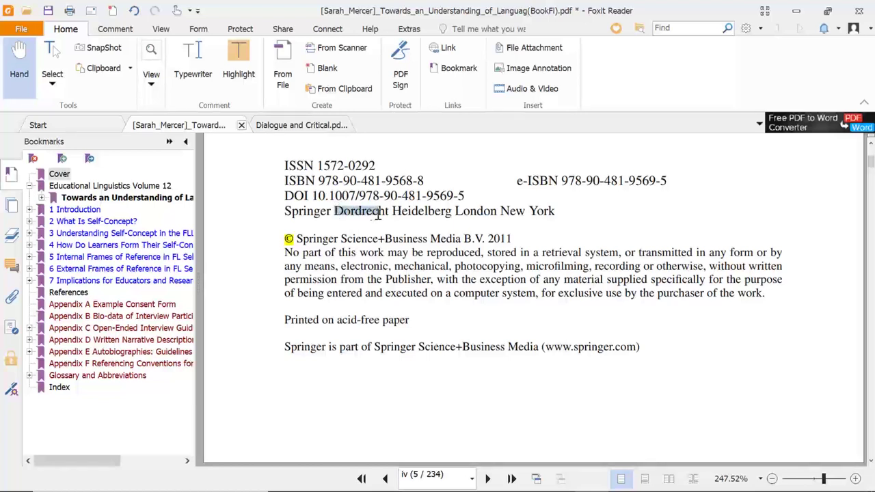
{"action": "left_click", "coordinate": [309, 213]}
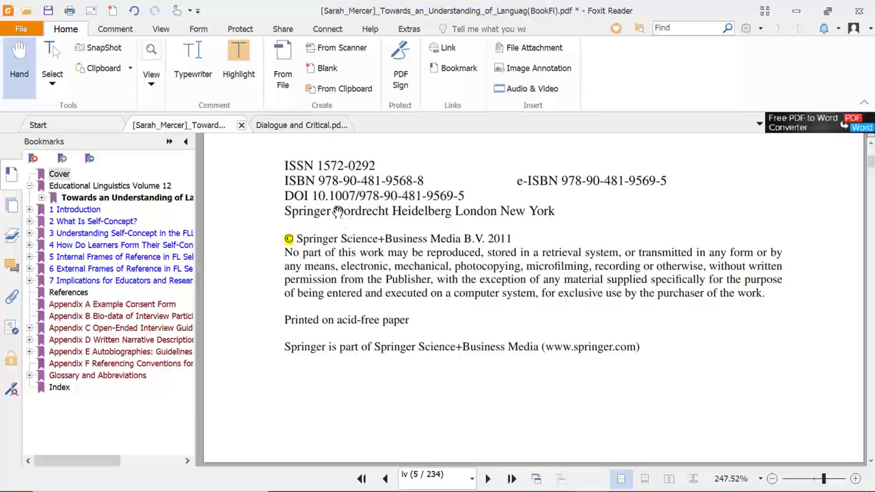
{"action": "left_click_drag", "start_coordinate": [335, 211], "coordinate": [567, 211]}
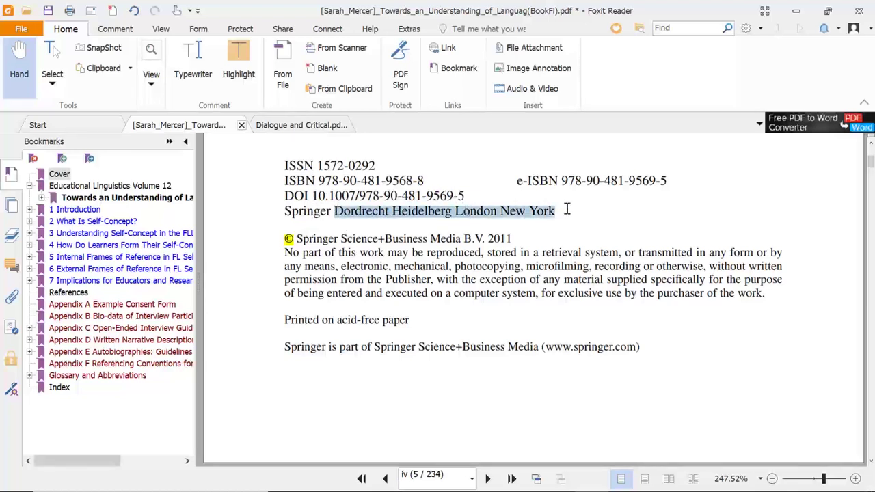
{"action": "left_click", "coordinate": [375, 228]}
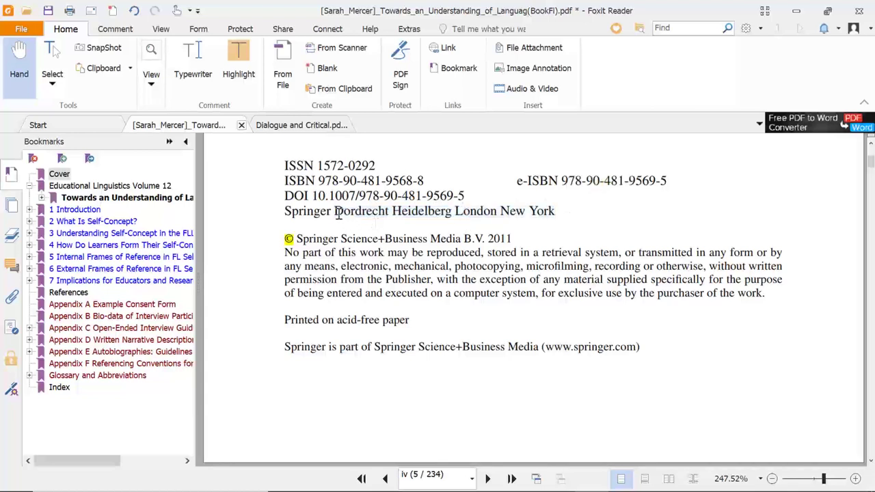
{"action": "left_click_drag", "start_coordinate": [336, 211], "coordinate": [394, 215]}
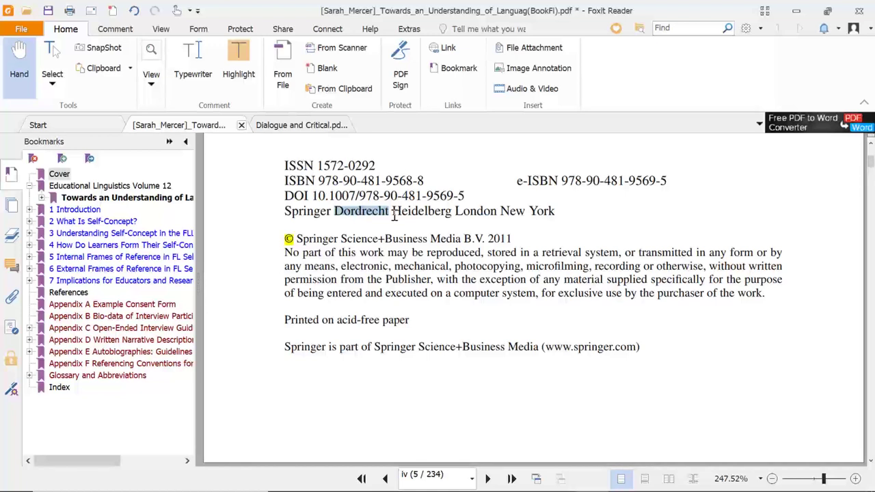
{"action": "left_click", "coordinate": [624, 481]}
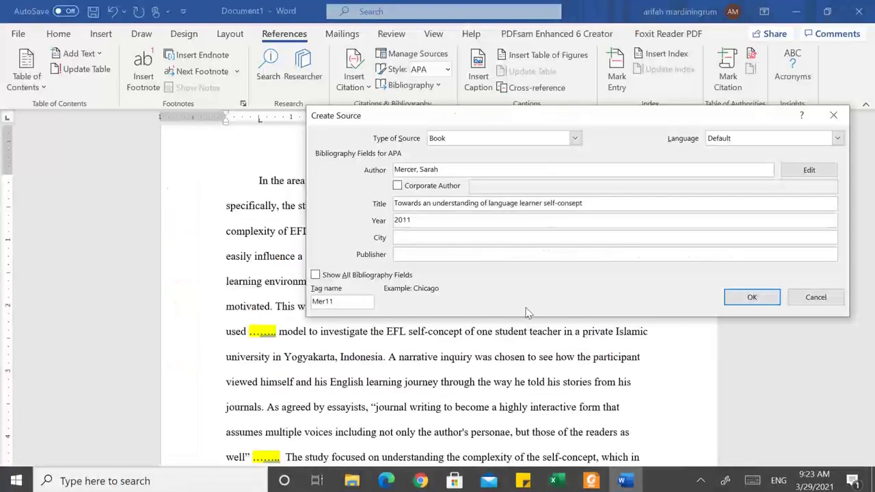
Step: Enter Dordrecht as the City and Springer as the Publisher of the book source
{"action": "left_click", "coordinate": [436, 235]}
{"action": "key", "text": "ctrl+v"}
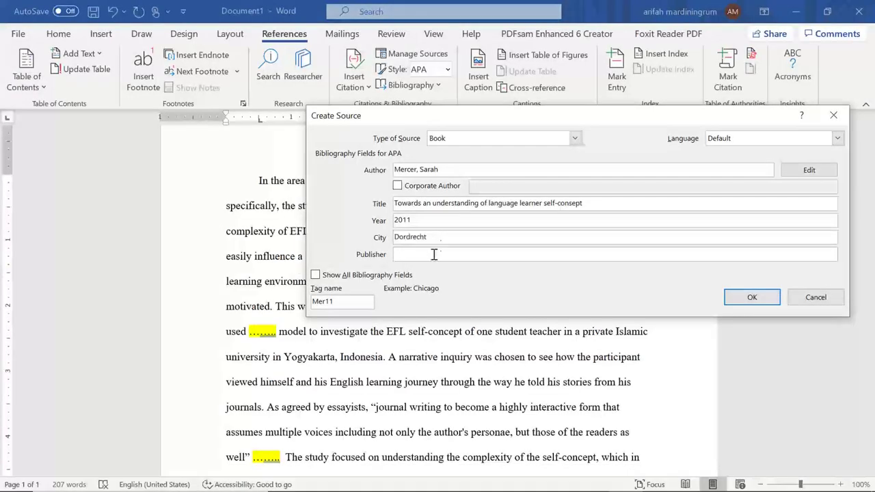
{"action": "left_click", "coordinate": [410, 253]}
{"action": "type", "text": "Sp"}
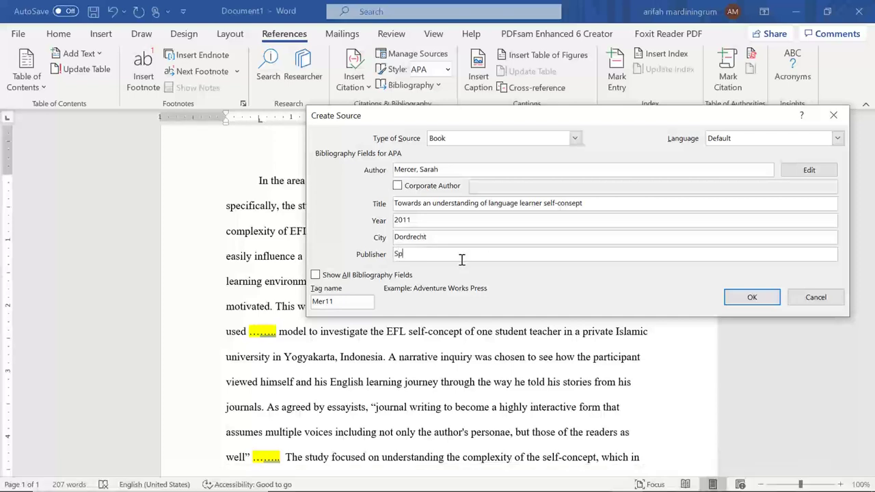
{"action": "type", "text": "ringer"}
Step: Show all bibliography fields and review them, including Pages and URL
{"action": "left_click", "coordinate": [315, 275]}
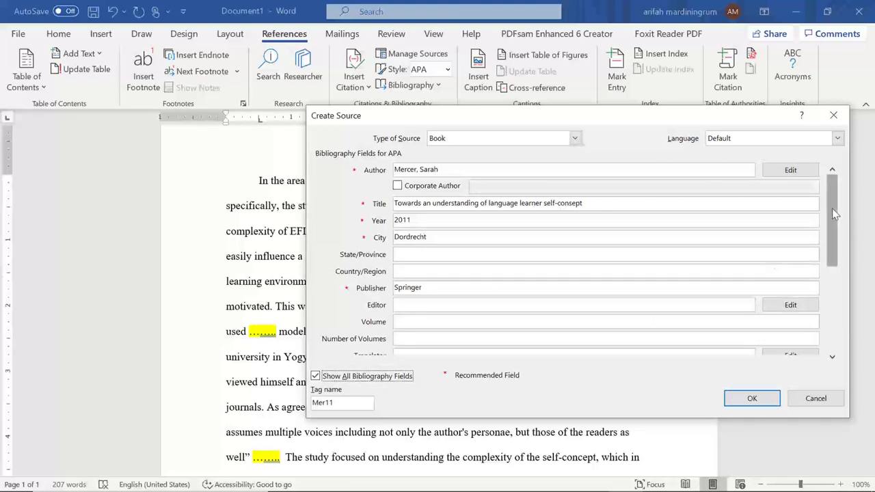
{"action": "left_click_drag", "start_coordinate": [834, 218], "coordinate": [842, 300]}
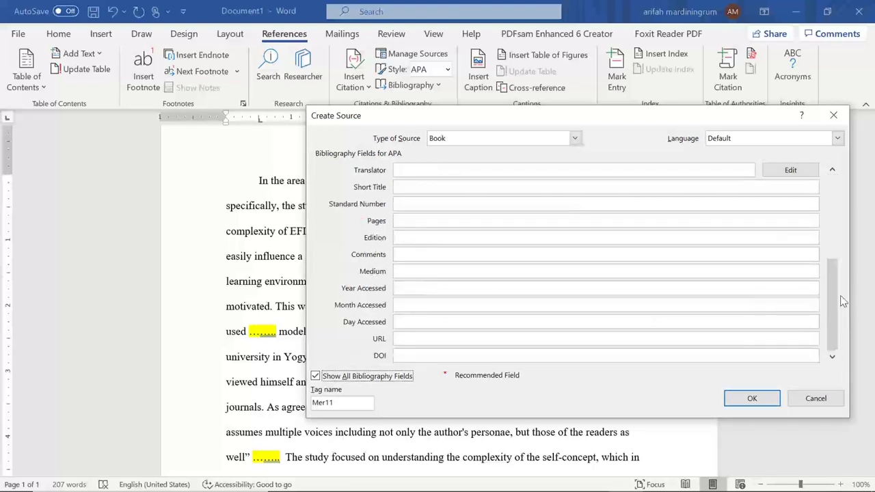
{"action": "left_click", "coordinate": [414, 219]}
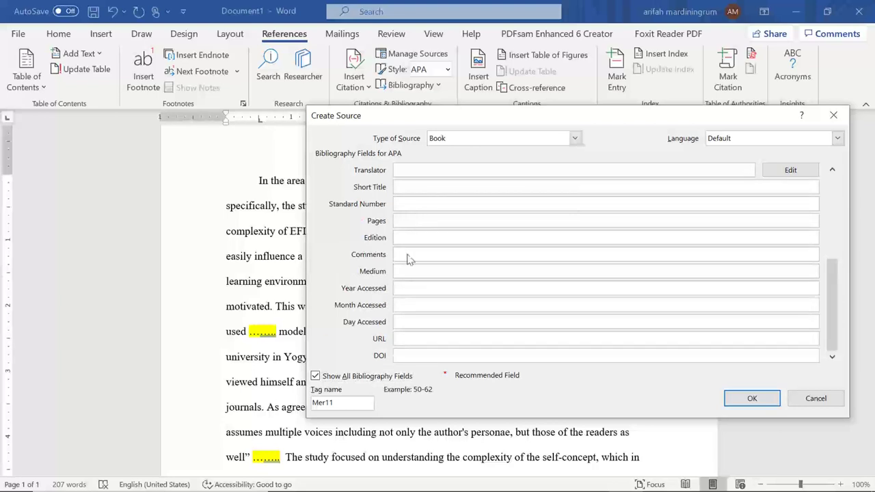
{"action": "left_click", "coordinate": [405, 338]}
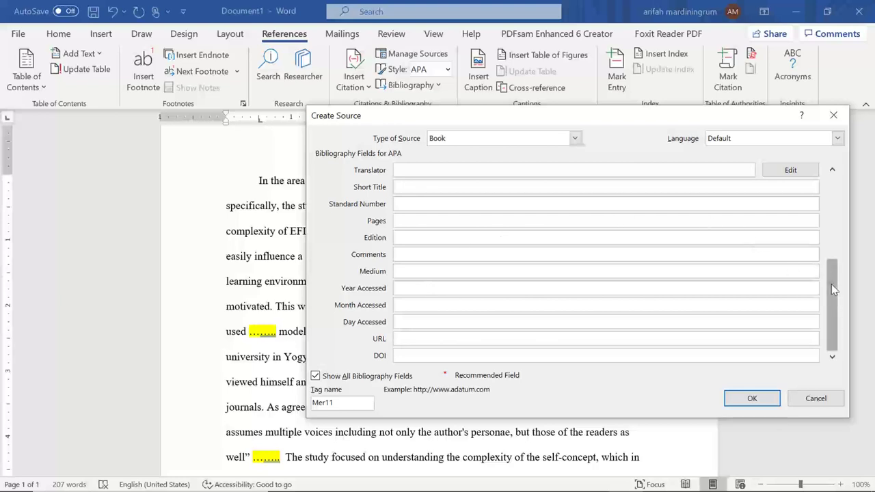
{"action": "left_click_drag", "start_coordinate": [833, 290], "coordinate": [835, 244]}
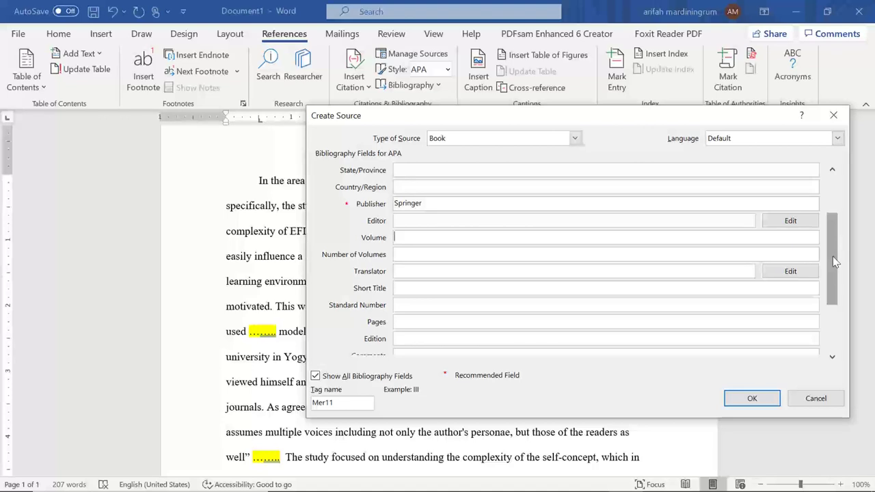
{"action": "left_click_drag", "start_coordinate": [833, 257], "coordinate": [832, 208]}
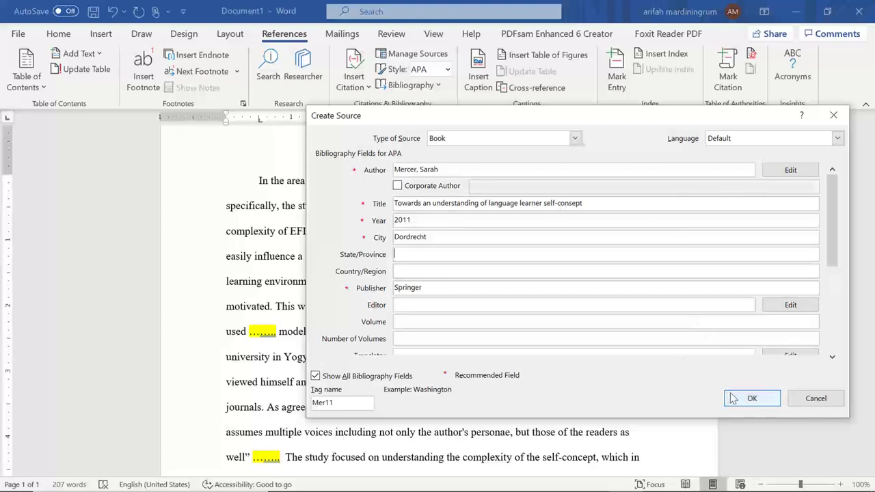
Step: Save the book source and browse the Bibliography and Insert Citation lists
{"action": "left_click", "coordinate": [753, 400]}
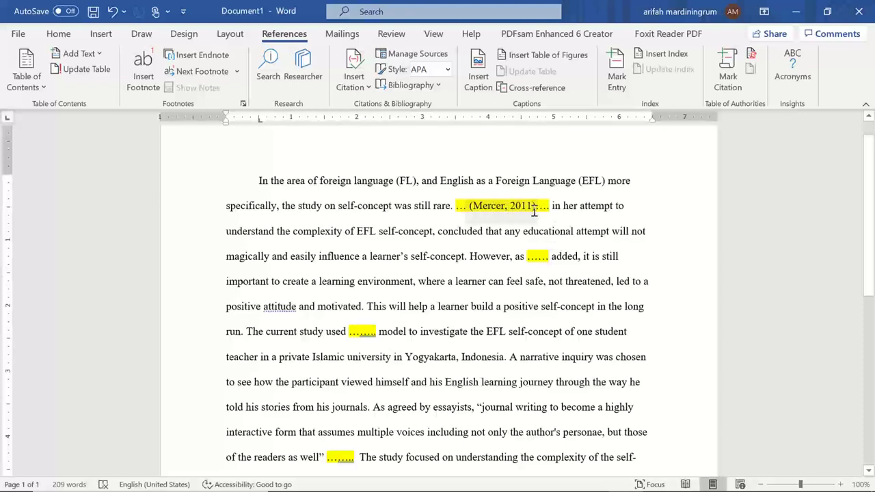
{"action": "left_click", "coordinate": [425, 85]}
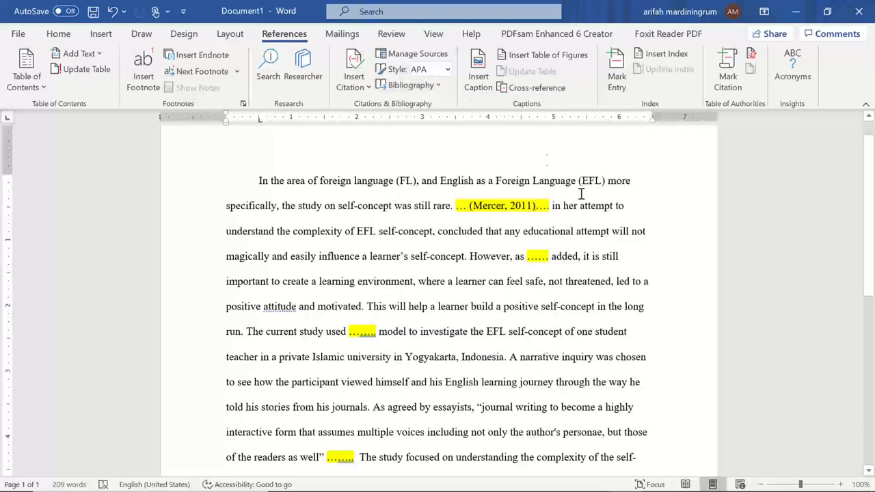
{"action": "left_click", "coordinate": [359, 88]}
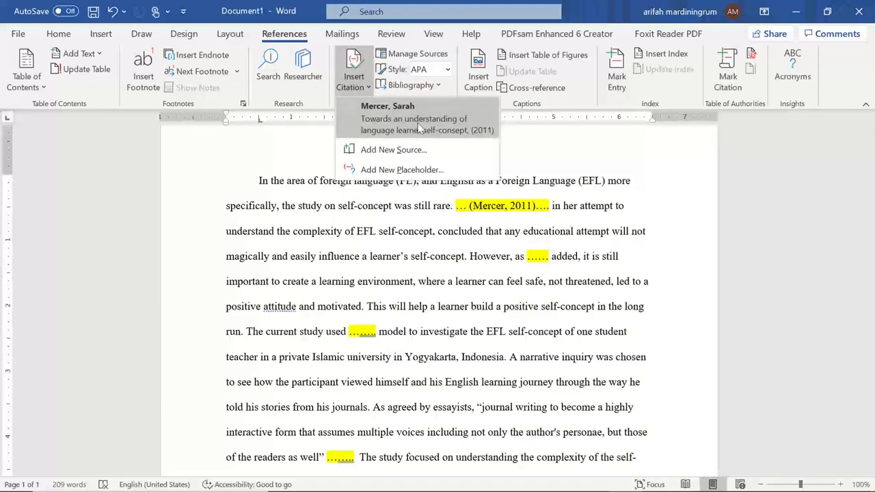
{"action": "left_click", "coordinate": [488, 250]}
Step: Select the (Mercer, 2011) citation field and bring up its Citation Options menu
{"action": "left_click", "coordinate": [472, 209]}
{"action": "left_click", "coordinate": [578, 232]}
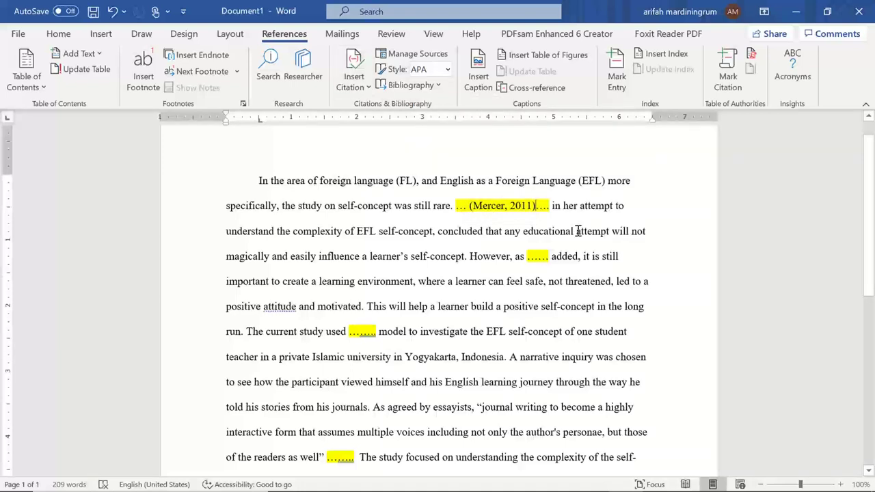
{"action": "left_click", "coordinate": [470, 207]}
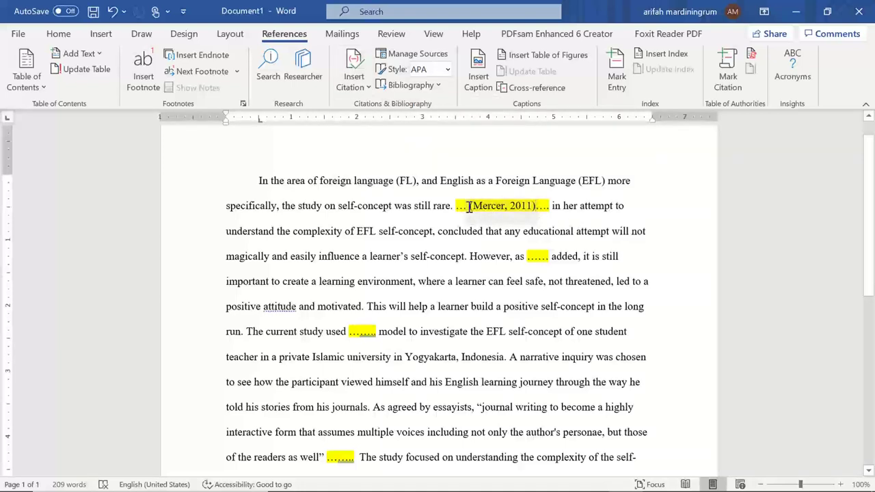
{"action": "left_click", "coordinate": [470, 207]}
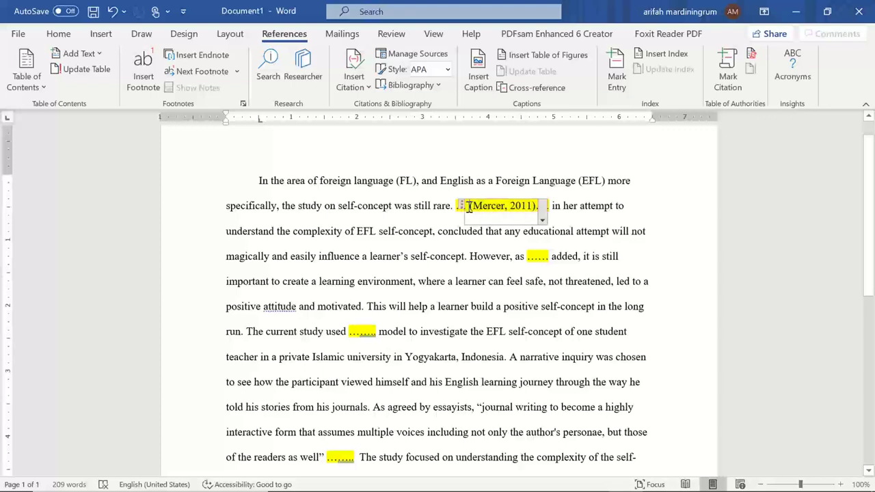
{"action": "left_click", "coordinate": [543, 221]}
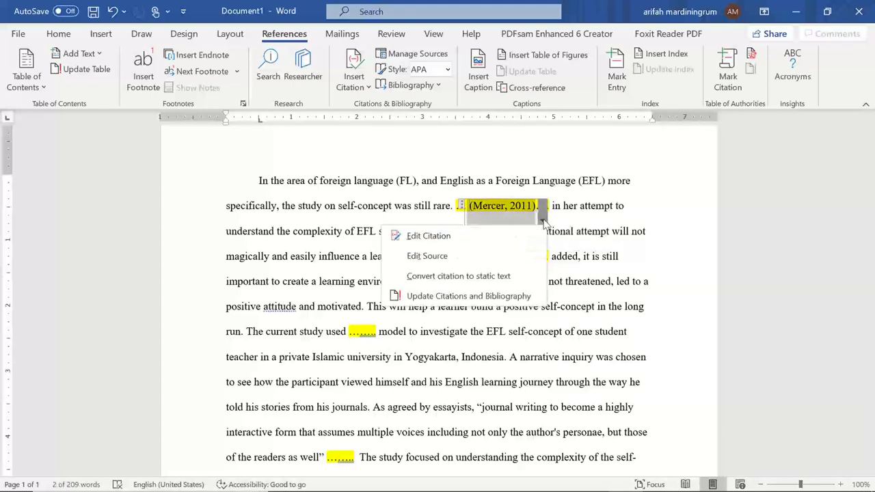
{"action": "left_click", "coordinate": [543, 222]}
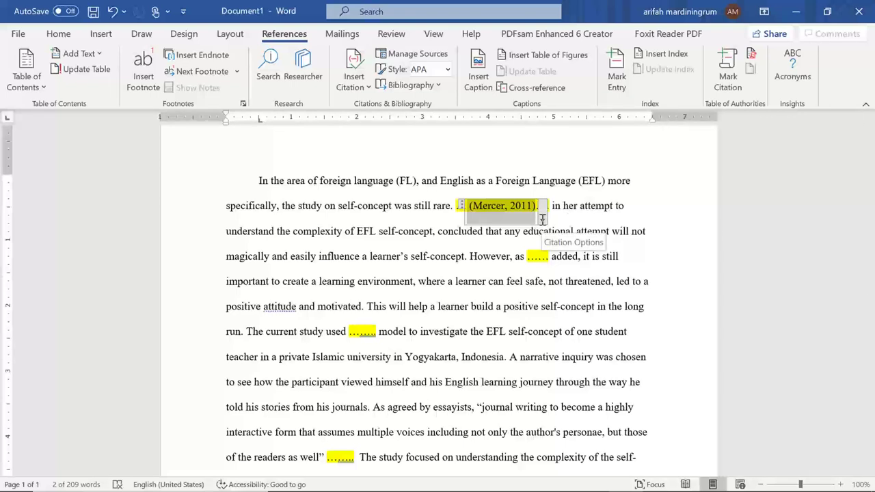
{"action": "left_click", "coordinate": [543, 221]}
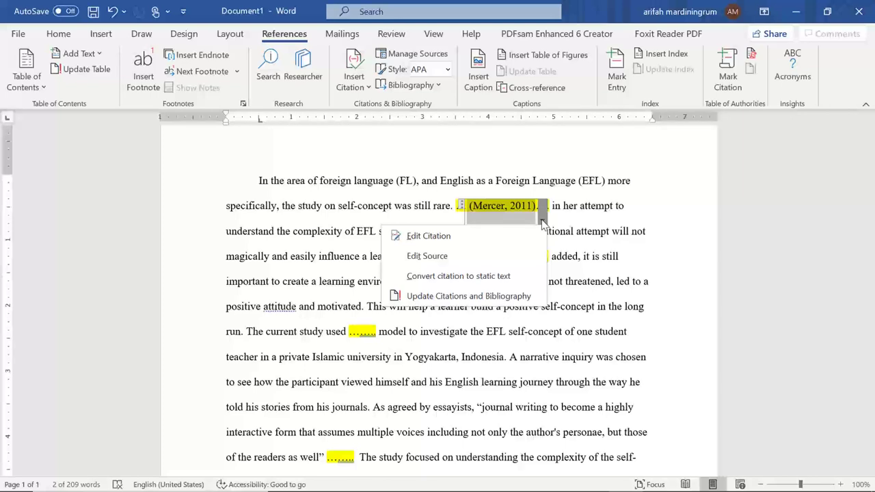
Step: Convert the (Mercer, 2011) citation to static text and set its highlight to No Color
{"action": "left_click", "coordinate": [465, 283]}
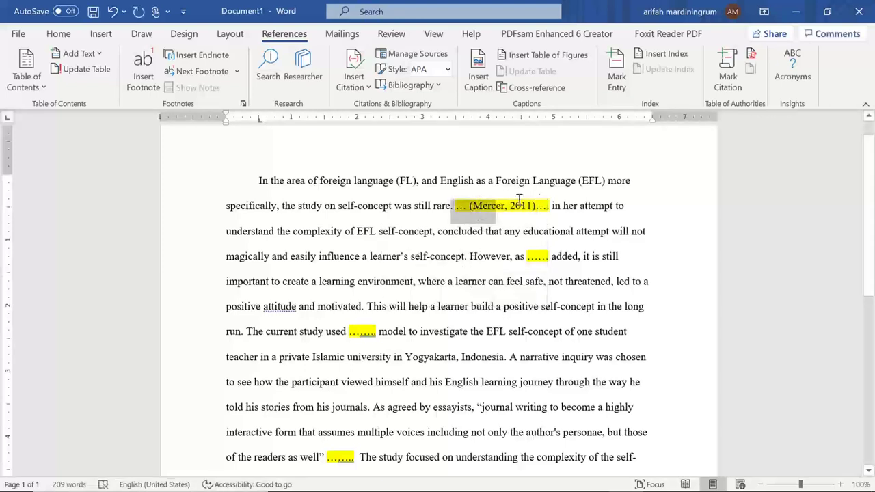
{"action": "left_click_drag", "start_coordinate": [454, 206], "coordinate": [581, 180]}
{"action": "left_click", "coordinate": [558, 206]}
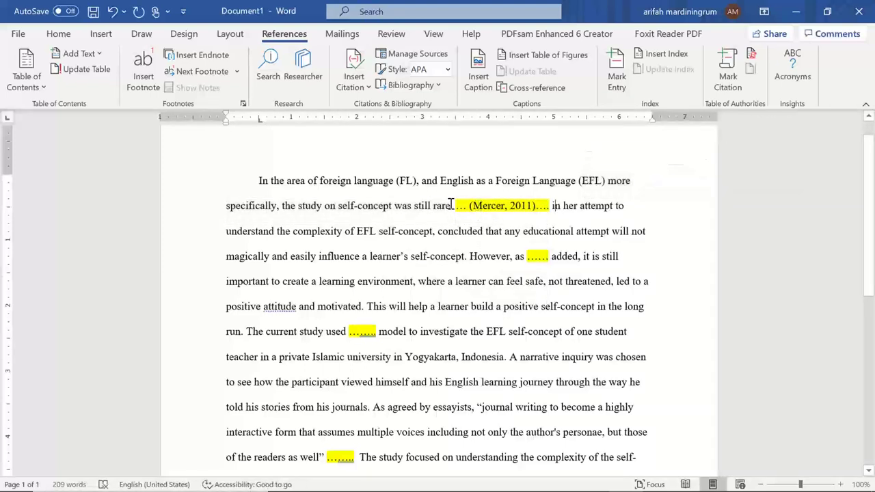
{"action": "left_click_drag", "start_coordinate": [451, 205], "coordinate": [562, 205]}
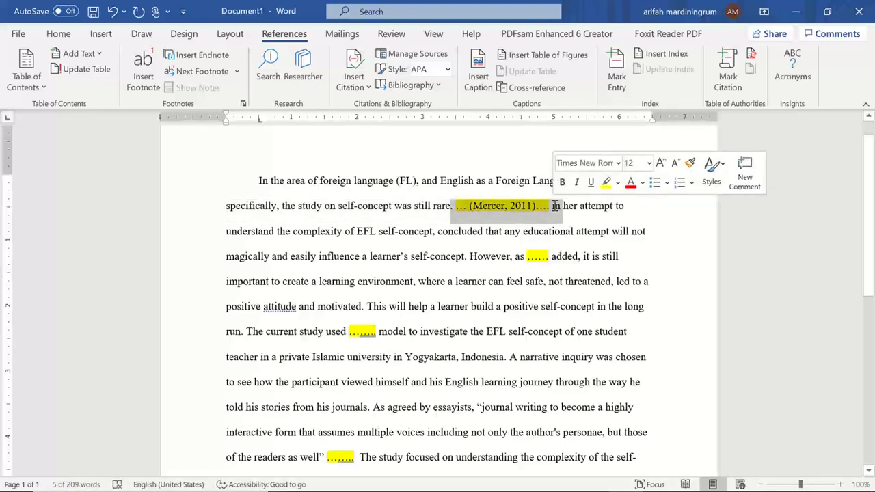
{"action": "left_click", "coordinate": [58, 34]}
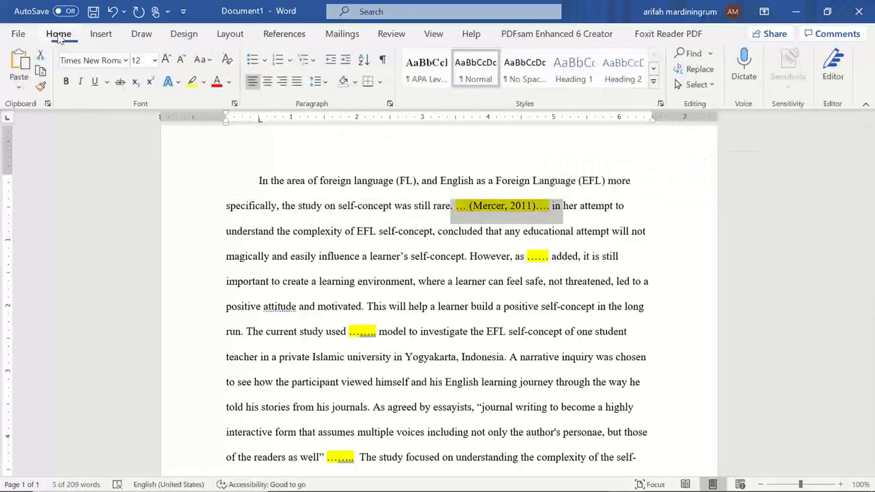
{"action": "left_click", "coordinate": [205, 82]}
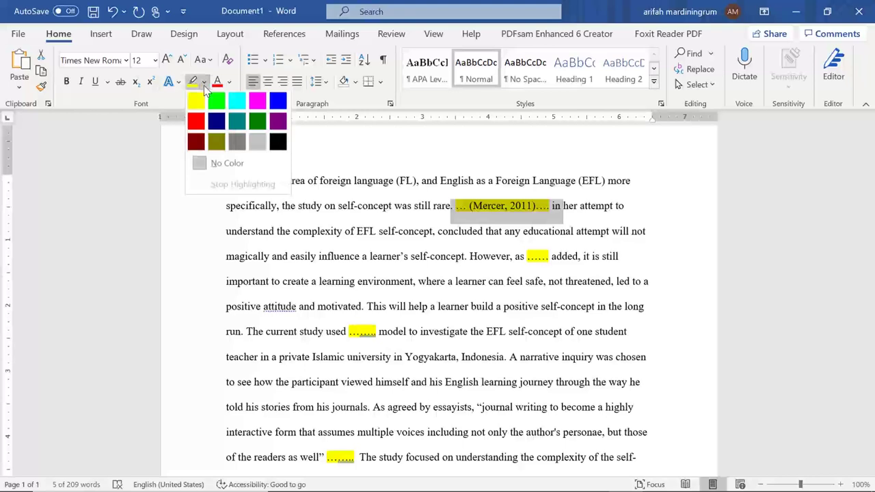
{"action": "left_click", "coordinate": [231, 165]}
{"action": "left_click", "coordinate": [484, 222]}
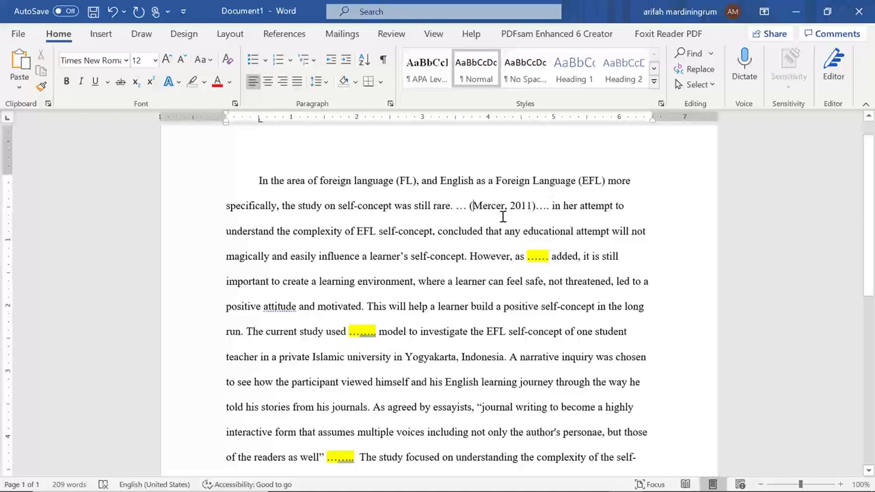
Step: Edit the citation into the narrative form 'Mercer (2011),' at the start of the sentence
{"action": "key", "text": "BackSpace"}
{"action": "key", "text": "BackSpace"}
{"action": "key", "text": "BackSpace"}
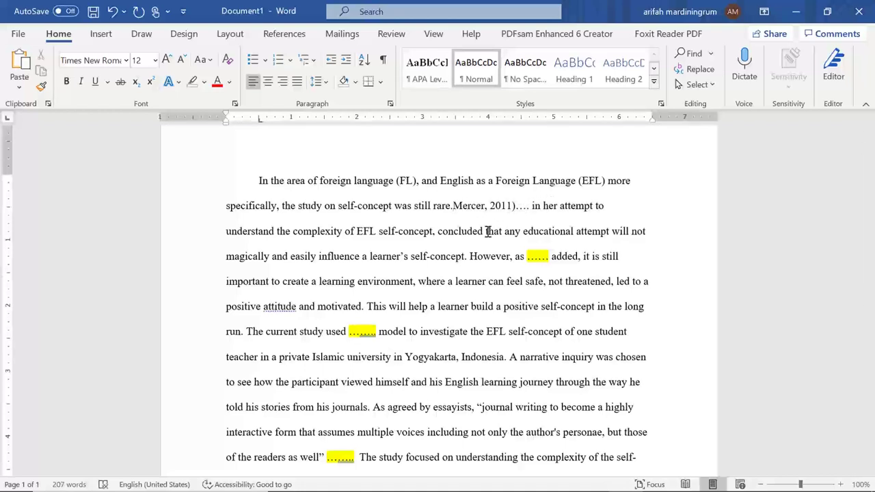
{"action": "left_click", "coordinate": [492, 205]}
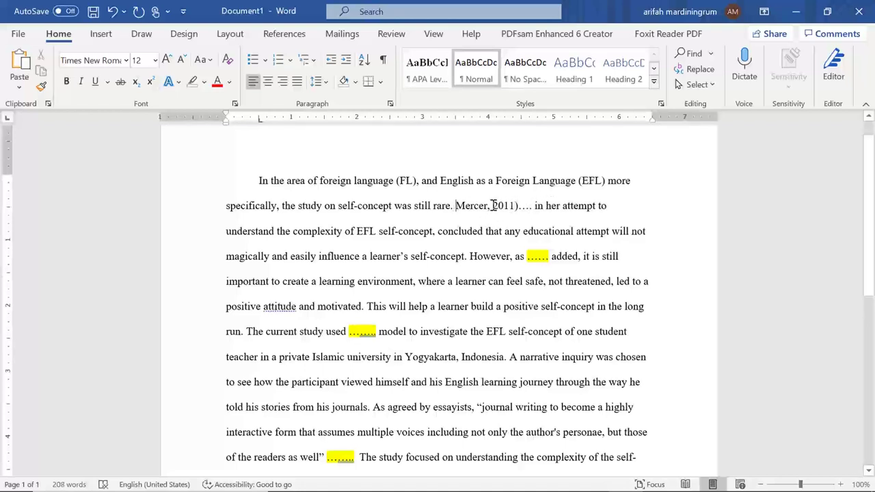
{"action": "key", "text": "BackSpace"}
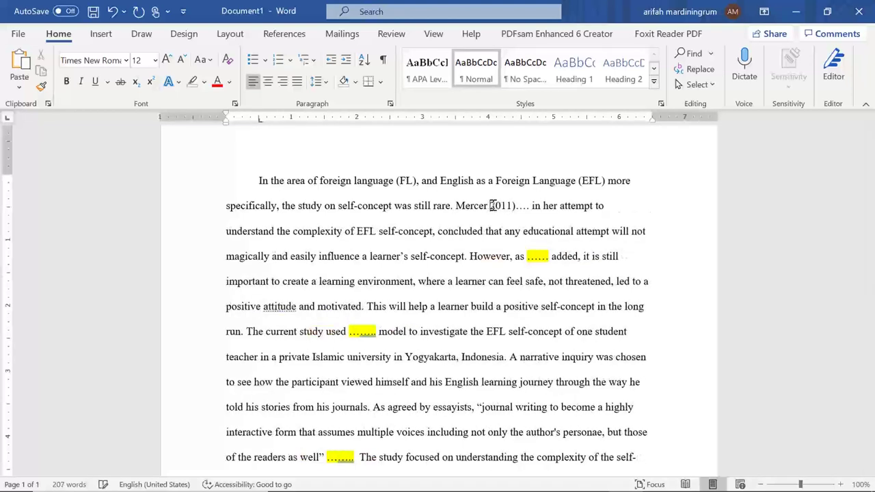
{"action": "type", "text": "("}
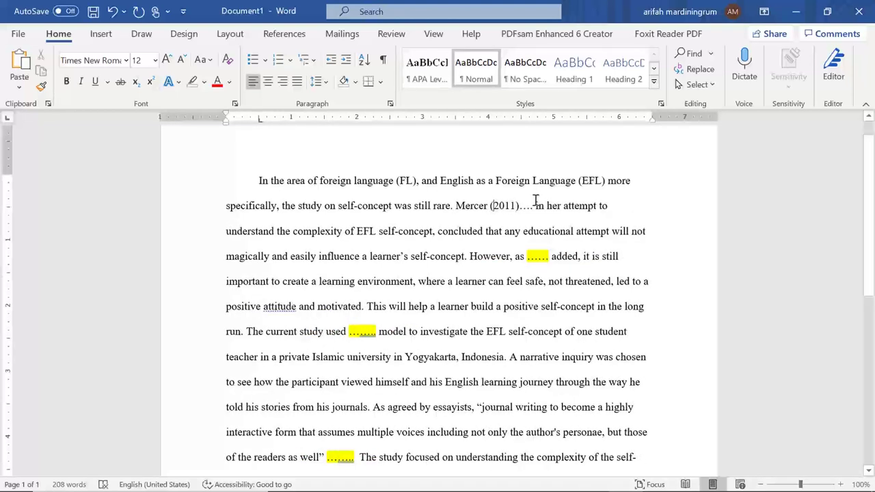
{"action": "left_click", "coordinate": [534, 205]}
{"action": "key", "text": "BackSpace"}
{"action": "key", "text": "BackSpace"}
{"action": "key", "text": "BackSpace"}
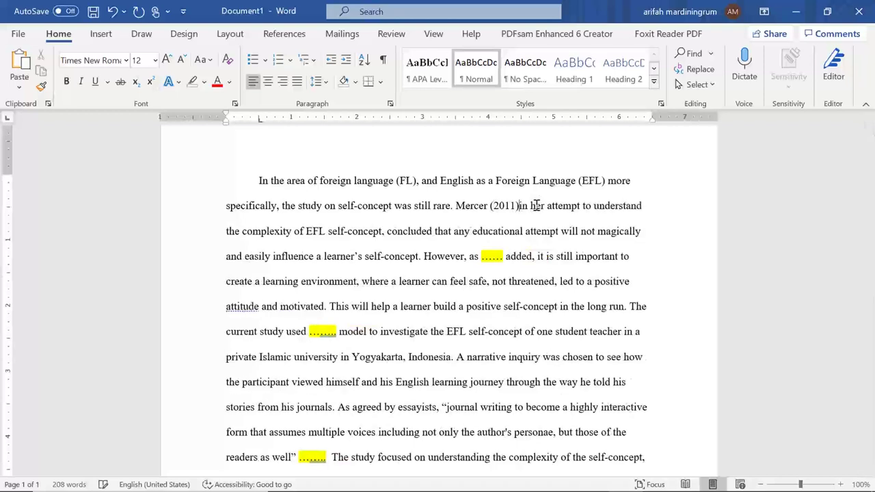
{"action": "type", "text": ") "}
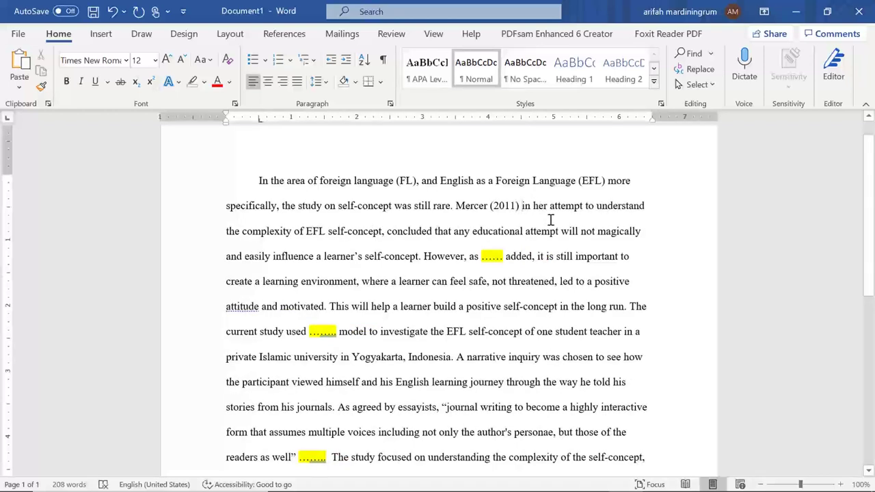
{"action": "type", "text": ","}
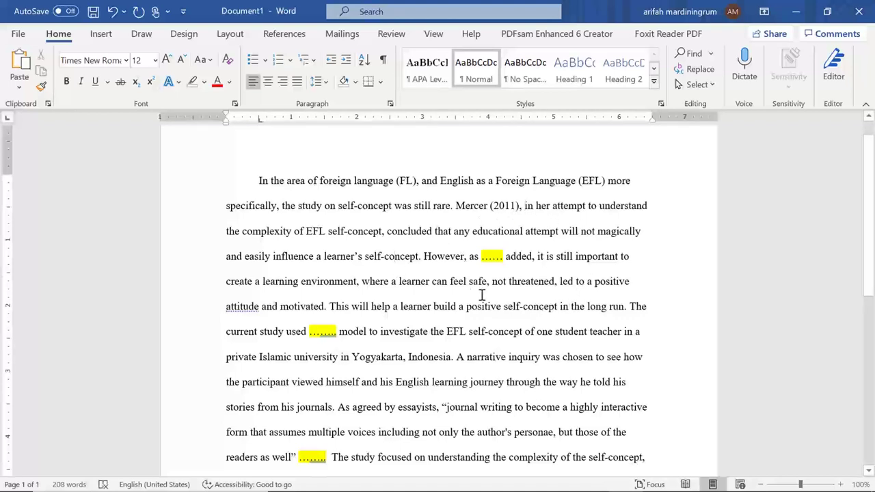
Step: Locate the '……' placeholder after 'as' further down the paragraph
{"action": "scroll", "coordinate": [481, 276], "scroll_direction": "down", "scroll_amount": 1}
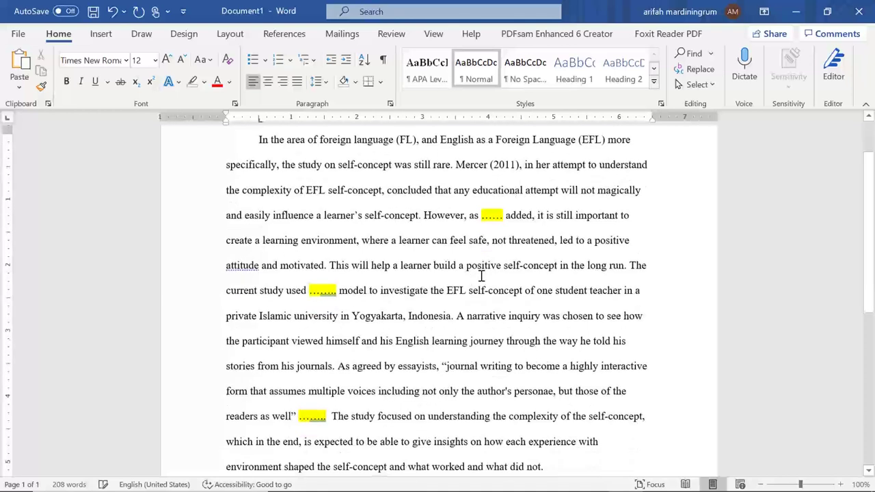
{"action": "left_click", "coordinate": [505, 238]}
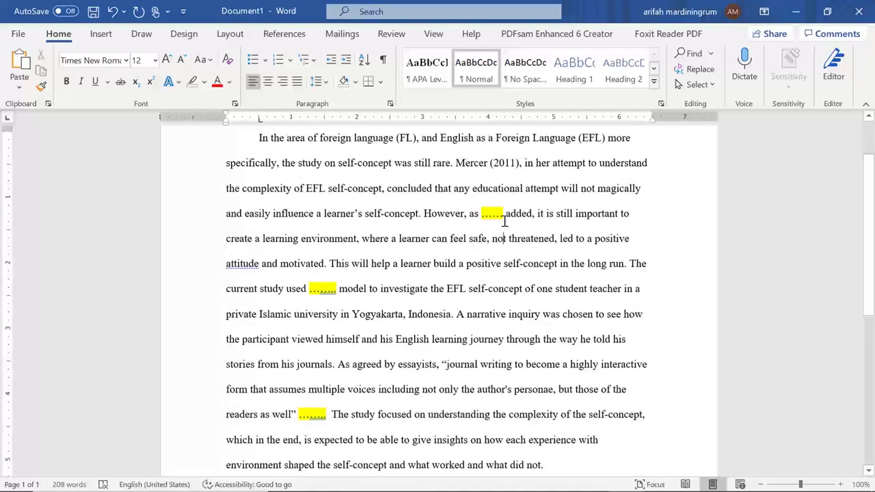
{"action": "double_click", "coordinate": [487, 214]}
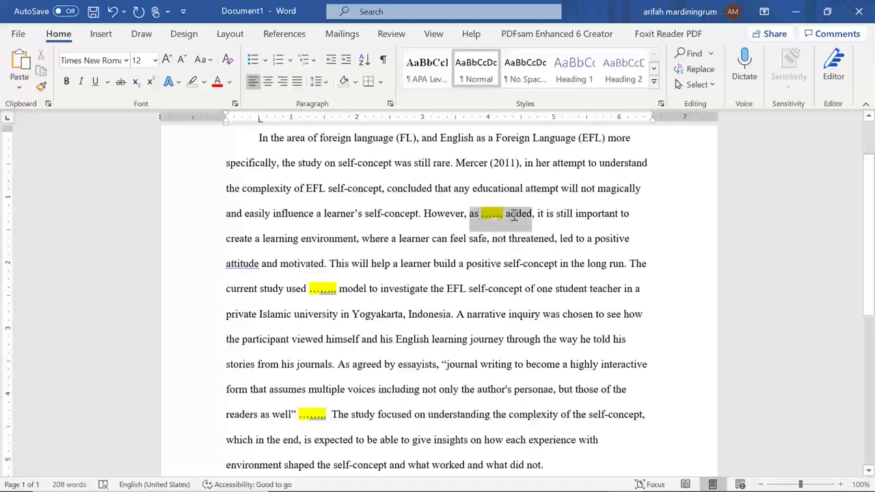
{"action": "left_click", "coordinate": [492, 240]}
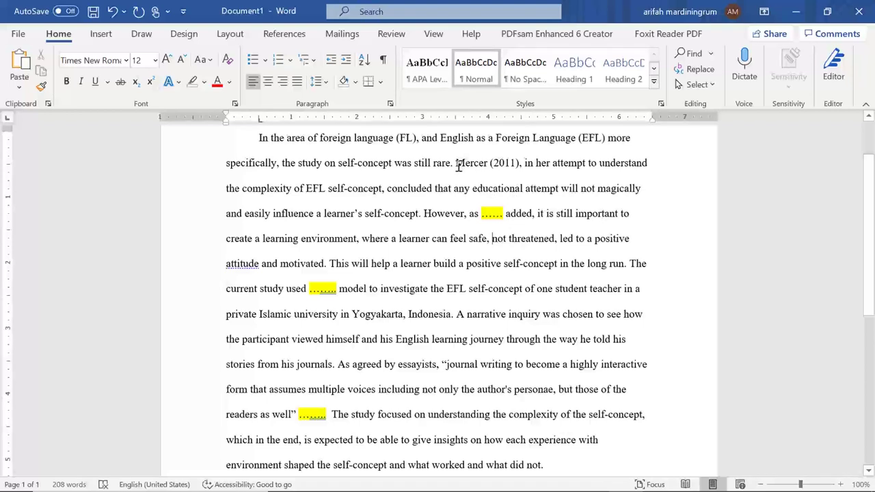
{"action": "left_click_drag", "start_coordinate": [456, 165], "coordinate": [517, 164]}
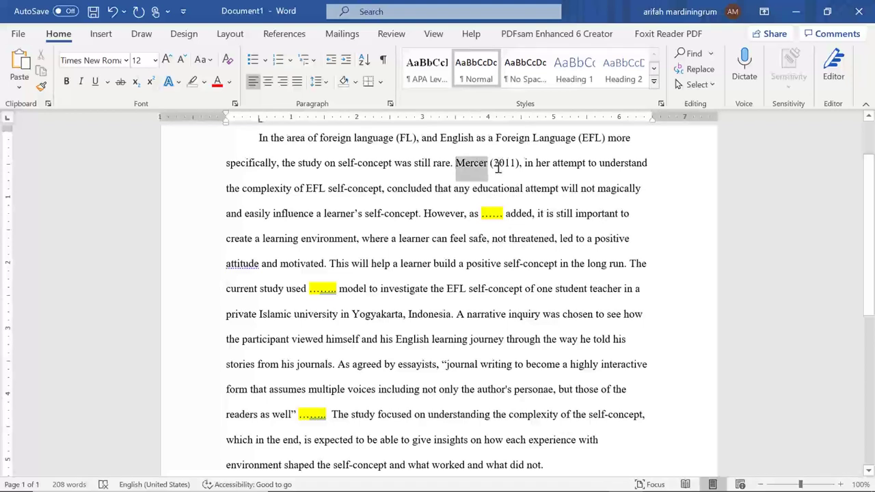
{"action": "left_click", "coordinate": [494, 216]}
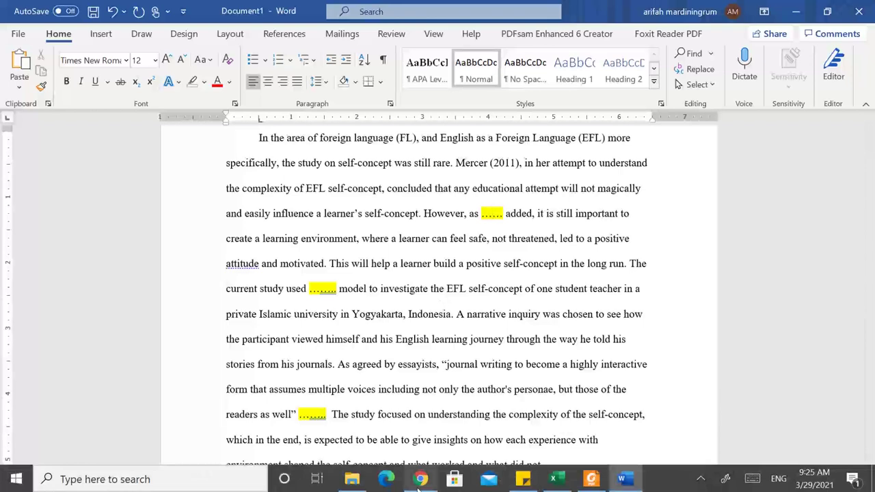
Step: Switch to the APA Style Blog tab and scroll the post to its green example box
{"action": "mouse_move", "coordinate": [420, 480]}
{"action": "left_click", "coordinate": [419, 410]}
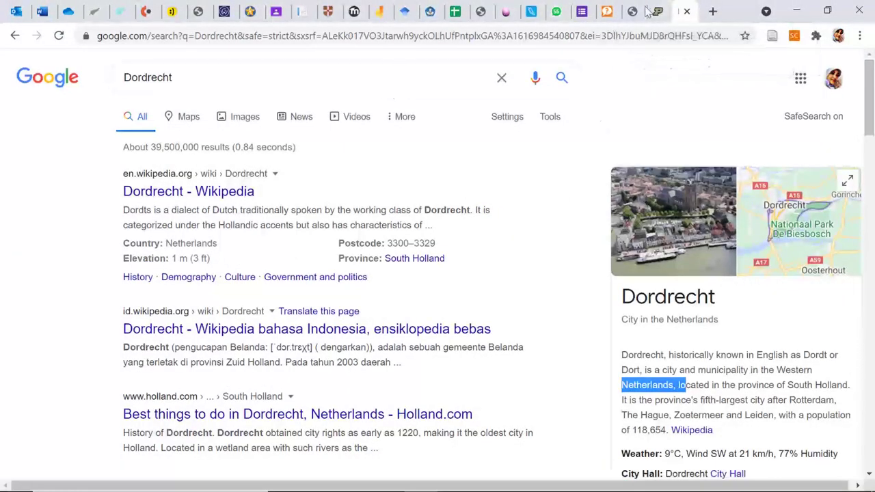
{"action": "left_click", "coordinate": [631, 18]}
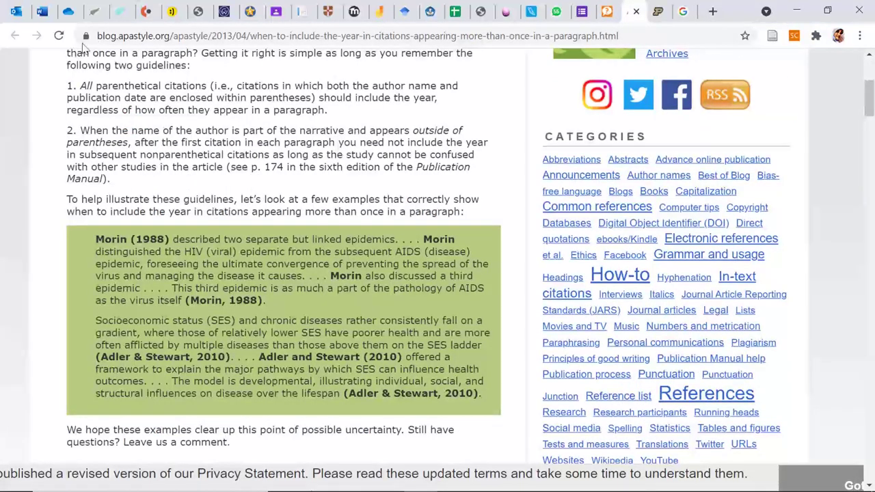
{"action": "left_click_drag", "start_coordinate": [110, 35], "coordinate": [175, 36]}
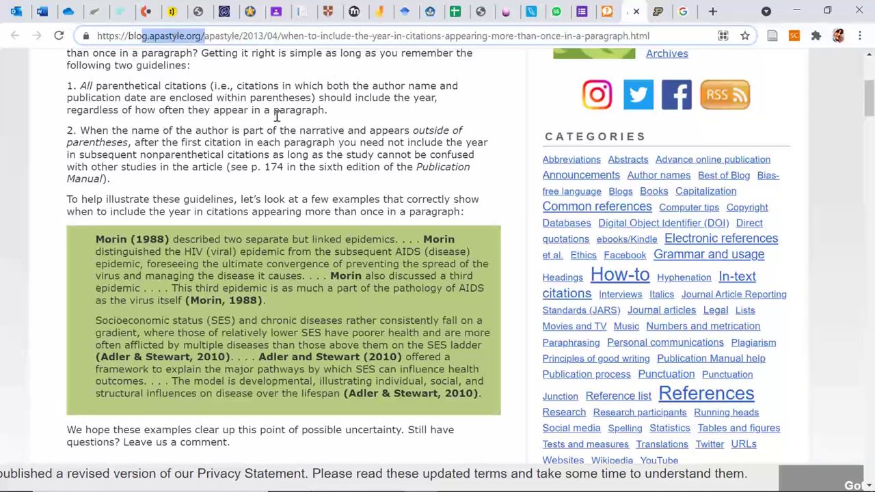
{"action": "left_click", "coordinate": [307, 143]}
{"action": "scroll", "coordinate": [307, 144], "scroll_direction": "up", "scroll_amount": 5}
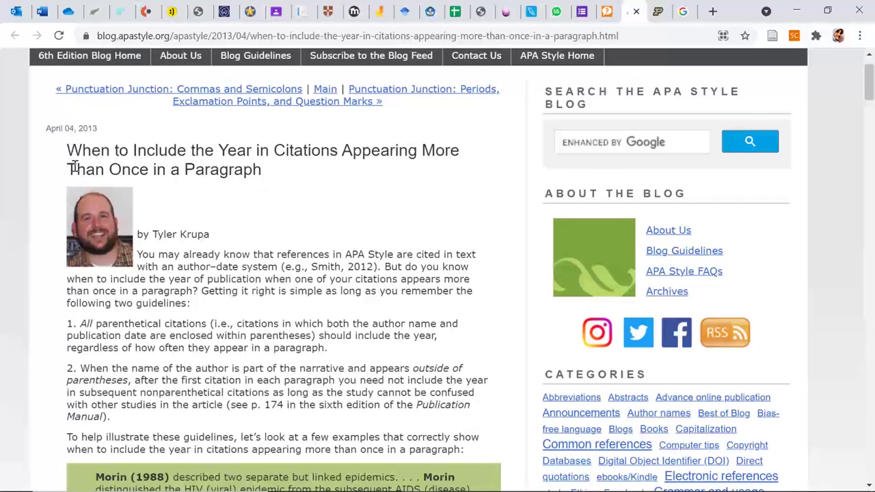
{"action": "left_click_drag", "start_coordinate": [75, 169], "coordinate": [262, 171]}
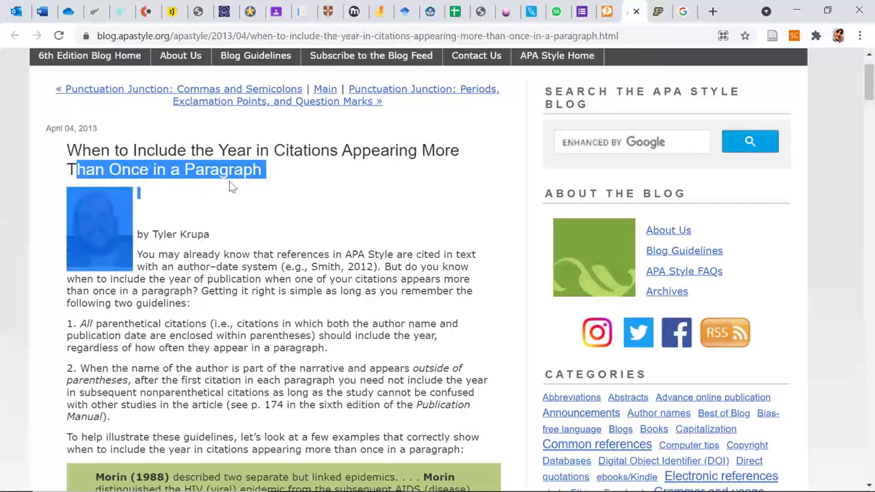
{"action": "left_click", "coordinate": [277, 269]}
{"action": "scroll", "coordinate": [277, 269], "scroll_direction": "down", "scroll_amount": 4}
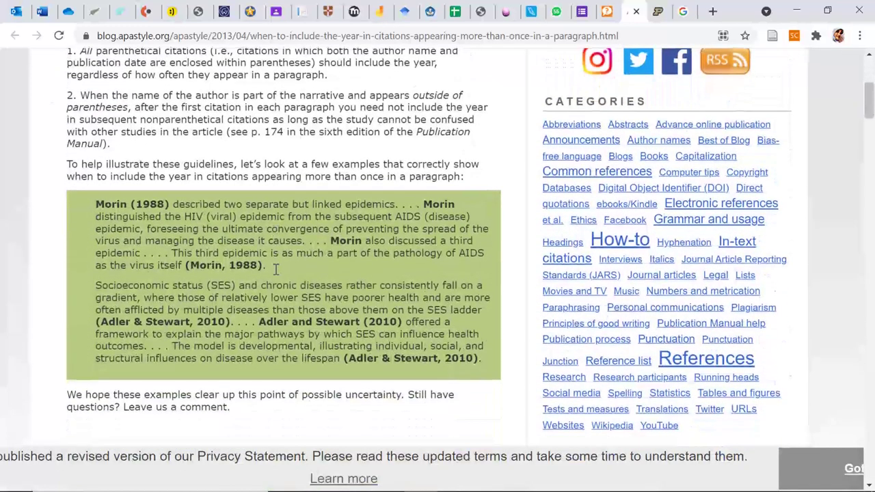
{"action": "scroll", "coordinate": [277, 269], "scroll_direction": "down", "scroll_amount": 1}
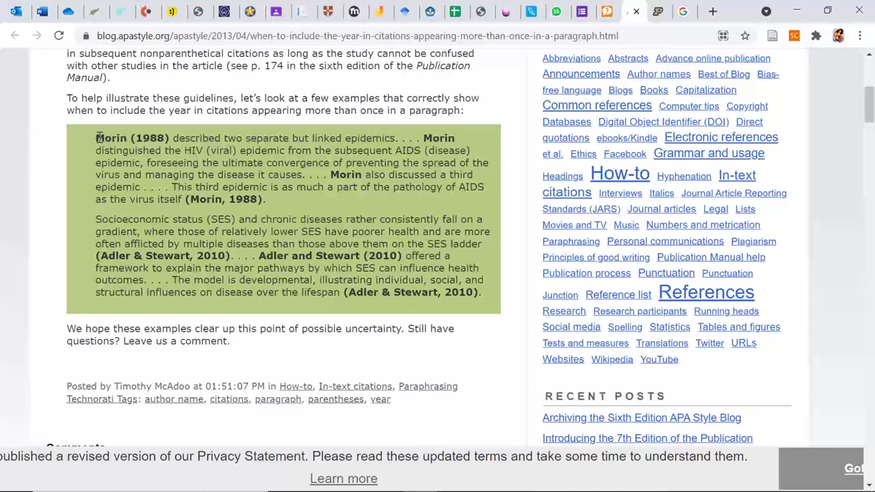
Step: Review the Morin example: Morin (1988), later bare 'Morin', and (Morin, 1988)
{"action": "left_click_drag", "start_coordinate": [97, 138], "coordinate": [168, 134]}
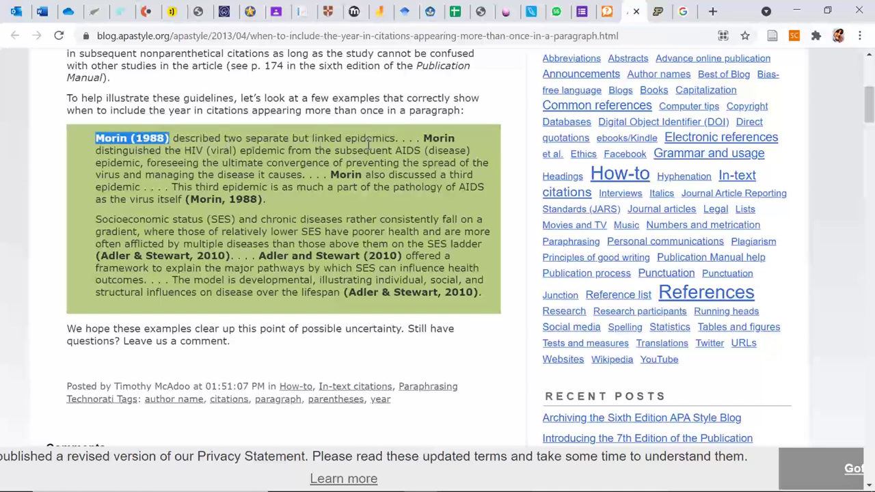
{"action": "left_click", "coordinate": [422, 139]}
{"action": "left_click_drag", "start_coordinate": [423, 138], "coordinate": [486, 149]}
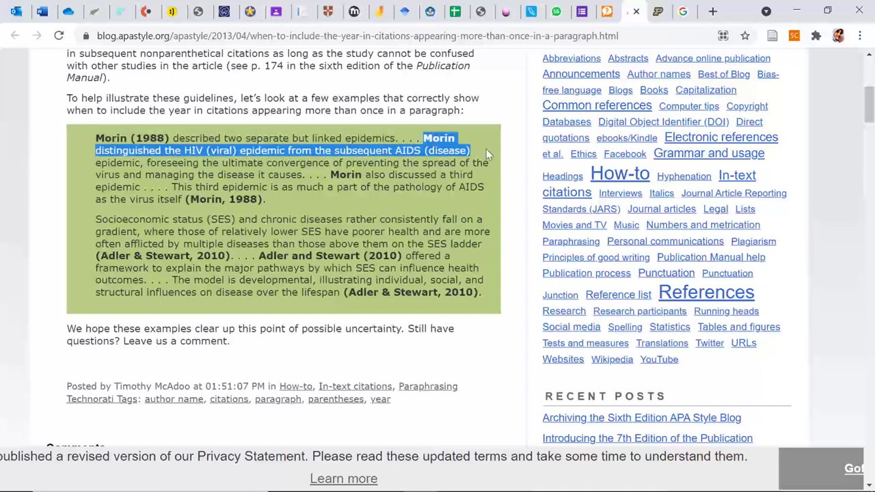
{"action": "left_click", "coordinate": [456, 163]}
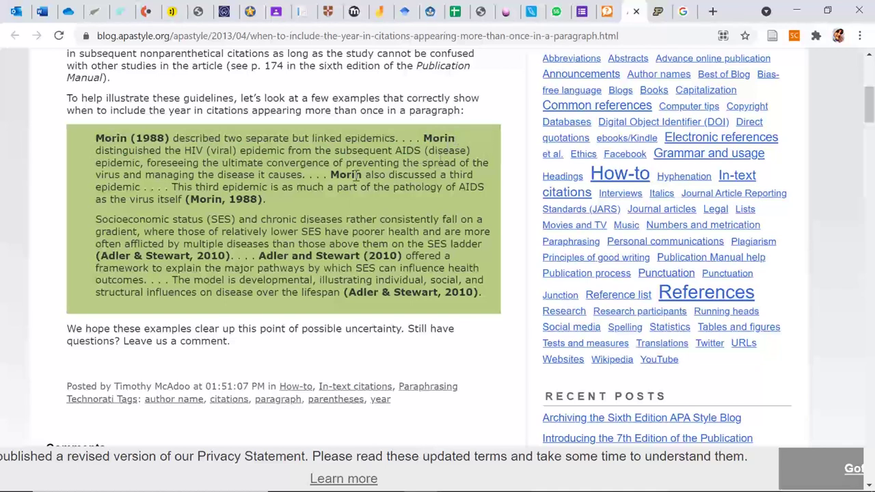
{"action": "left_click_drag", "start_coordinate": [331, 175], "coordinate": [369, 177]}
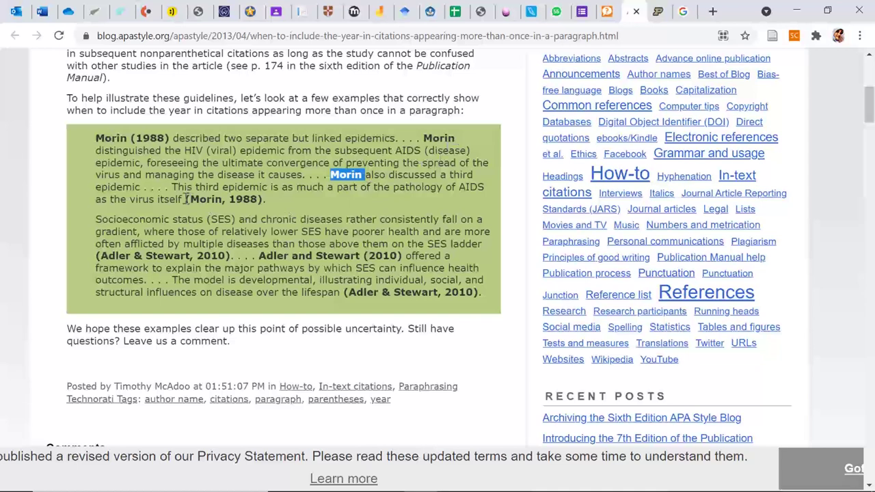
{"action": "left_click_drag", "start_coordinate": [185, 199], "coordinate": [268, 198]}
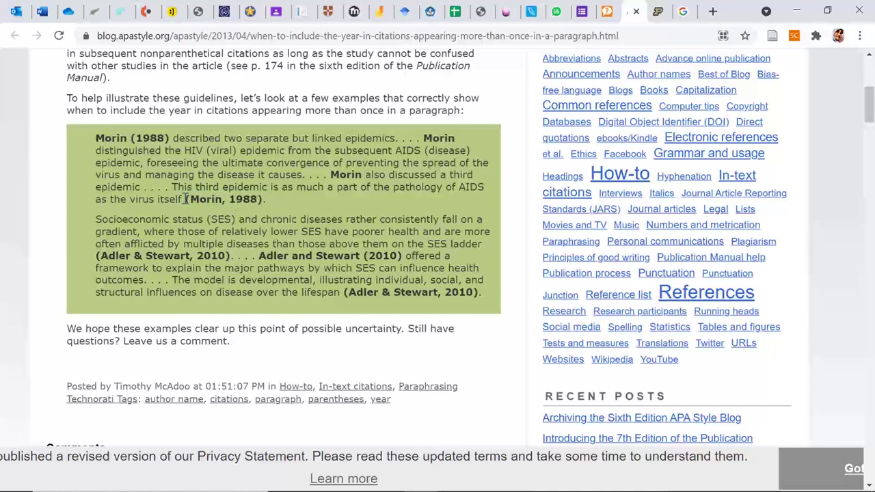
{"action": "left_click_drag", "start_coordinate": [185, 199], "coordinate": [264, 204]}
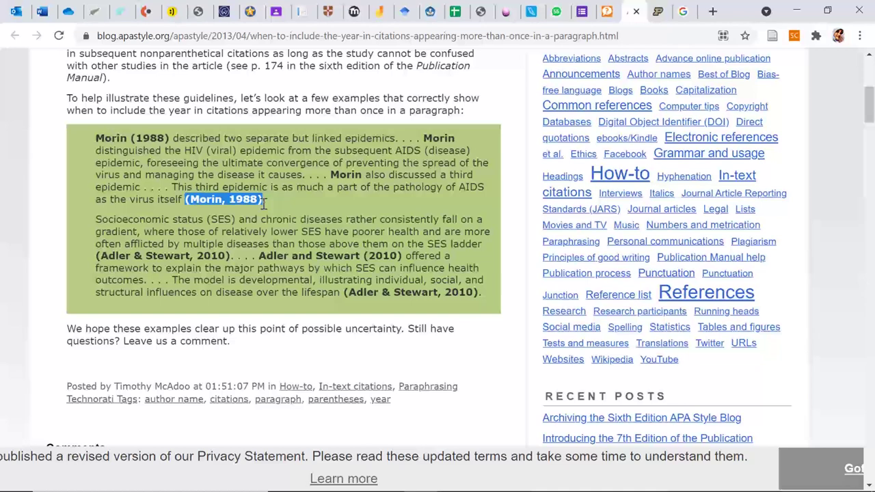
{"action": "left_click", "coordinate": [307, 265]}
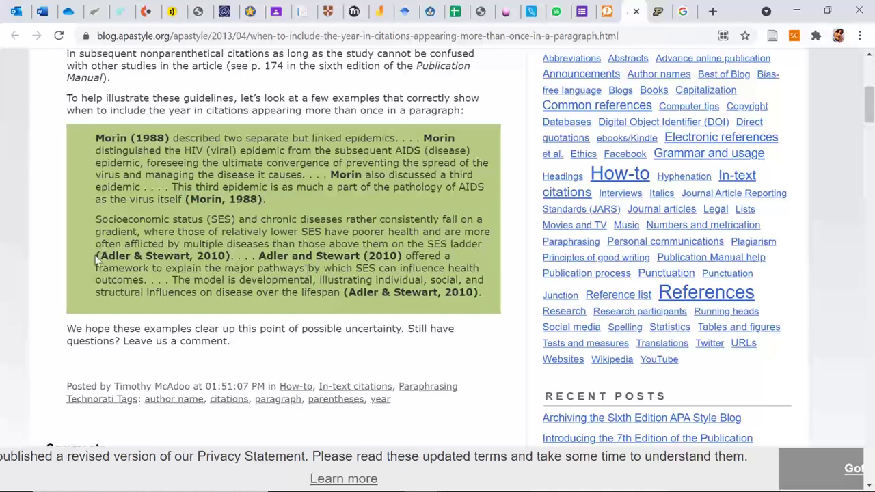
Step: Review the Adler and Stewart (2010) and (Adler & Stewart, 2010) example citations
{"action": "left_click_drag", "start_coordinate": [97, 257], "coordinate": [407, 260]}
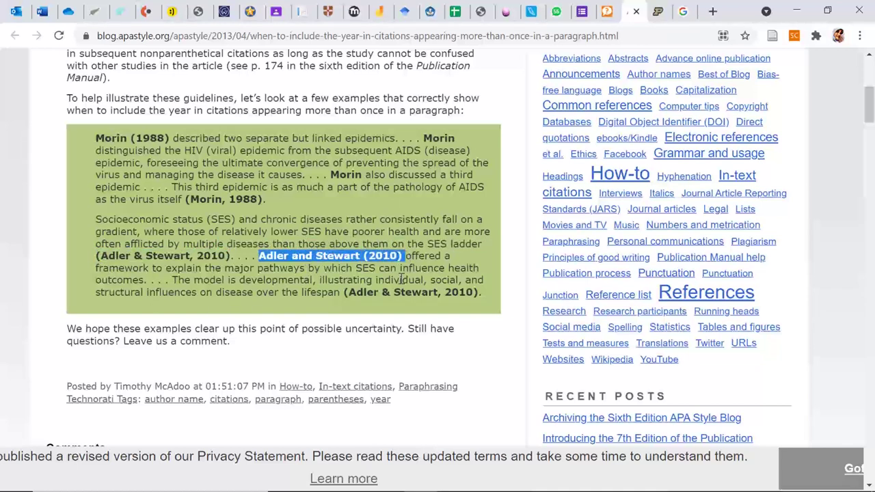
{"action": "left_click", "coordinate": [403, 279]}
{"action": "left_click_drag", "start_coordinate": [259, 256], "coordinate": [403, 257]}
{"action": "left_click_drag", "start_coordinate": [232, 257], "coordinate": [115, 244]}
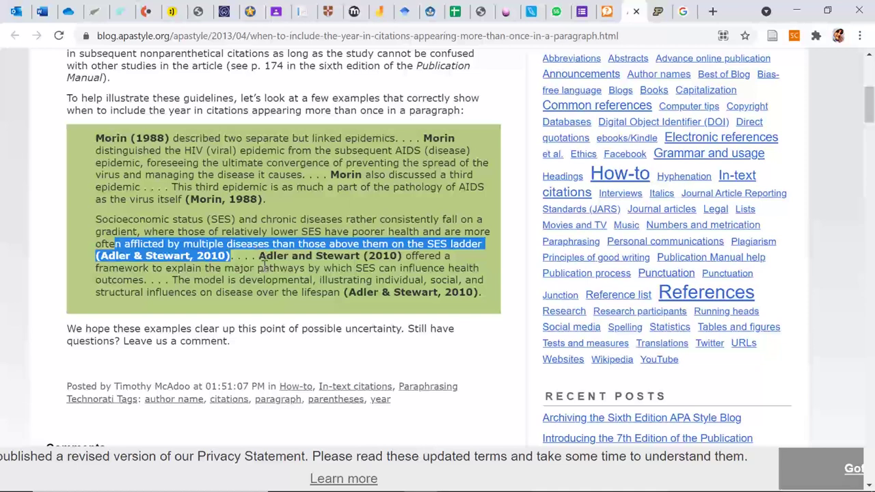
{"action": "left_click_drag", "start_coordinate": [261, 257], "coordinate": [402, 257]}
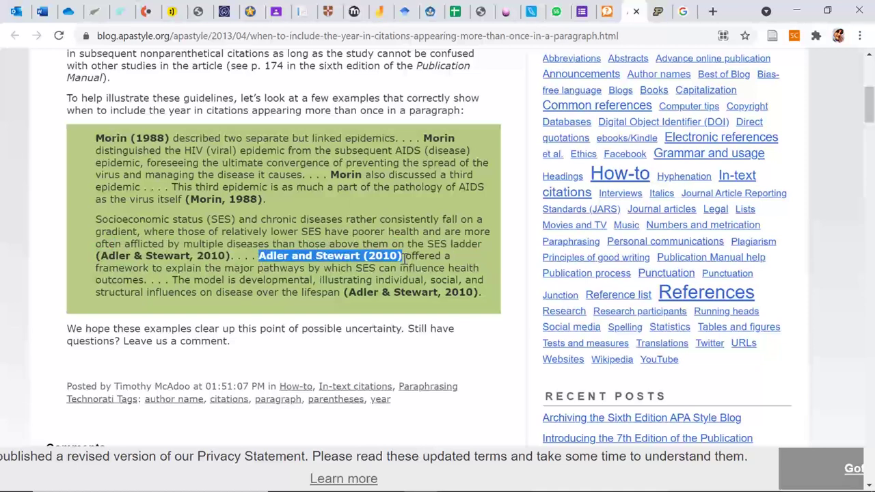
{"action": "left_click_drag", "start_coordinate": [344, 292], "coordinate": [482, 294]}
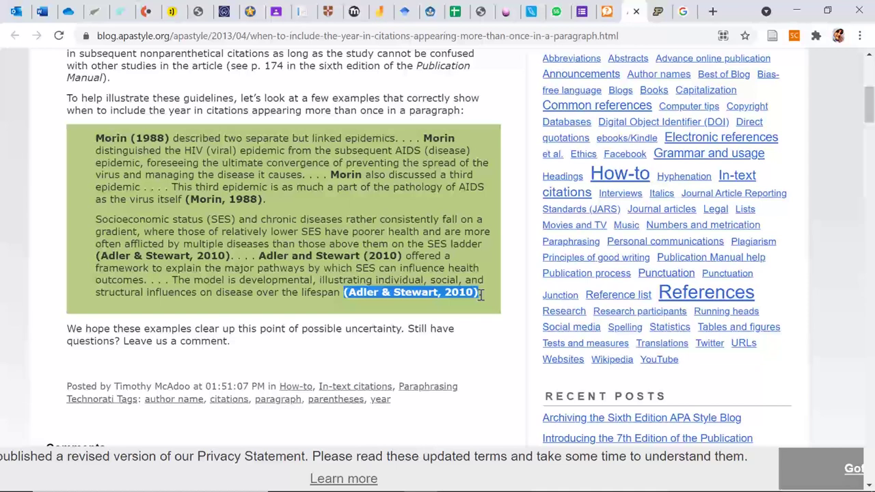
{"action": "left_click", "coordinate": [288, 263]}
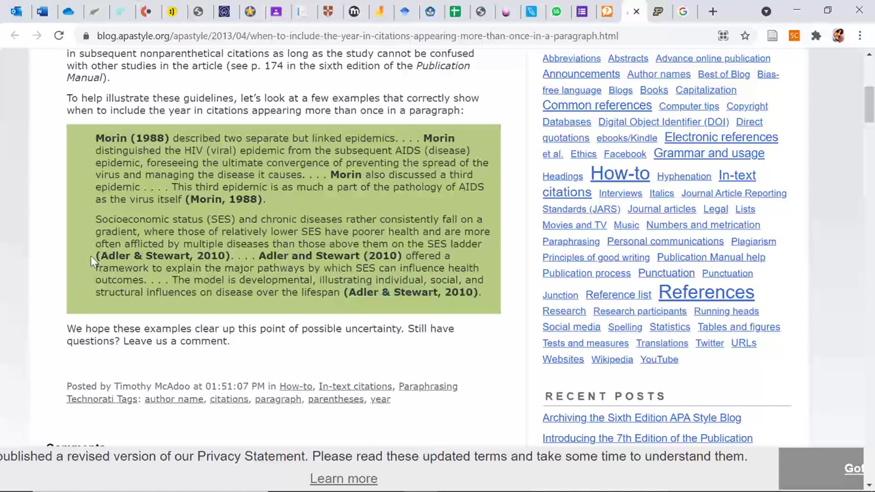
{"action": "left_click_drag", "start_coordinate": [96, 256], "coordinate": [231, 255]}
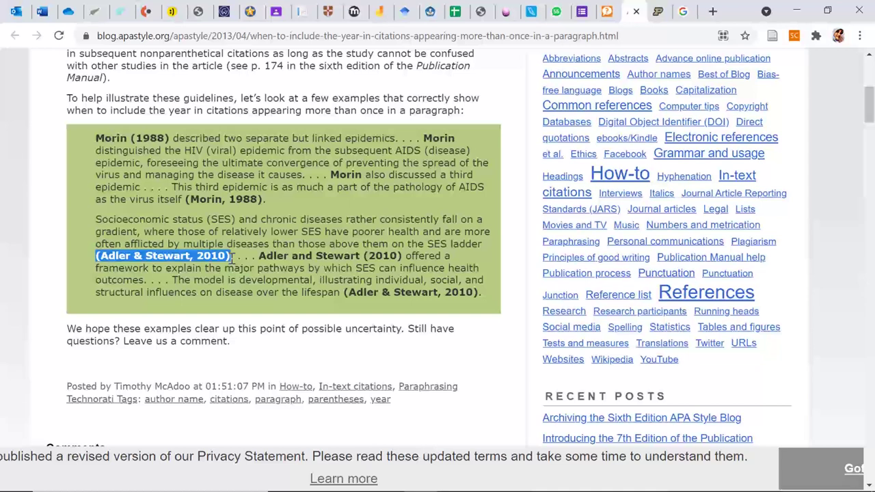
{"action": "left_click", "coordinate": [263, 260]}
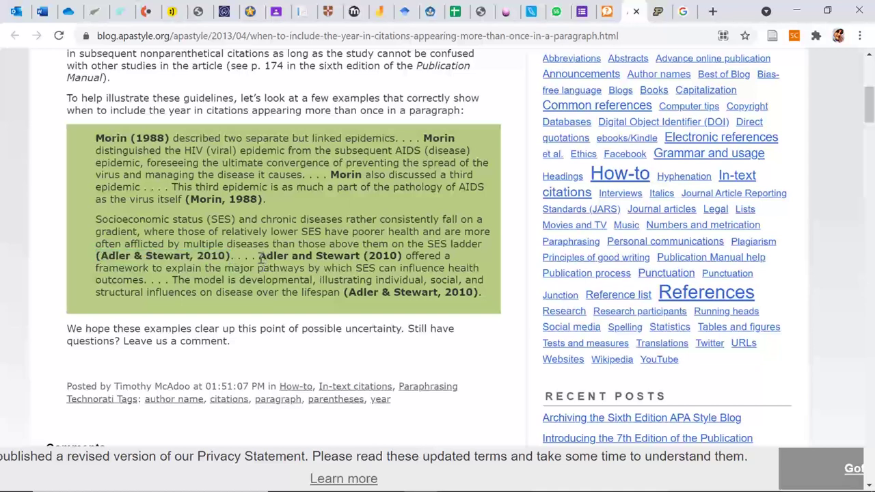
{"action": "left_click_drag", "start_coordinate": [260, 258], "coordinate": [411, 260]}
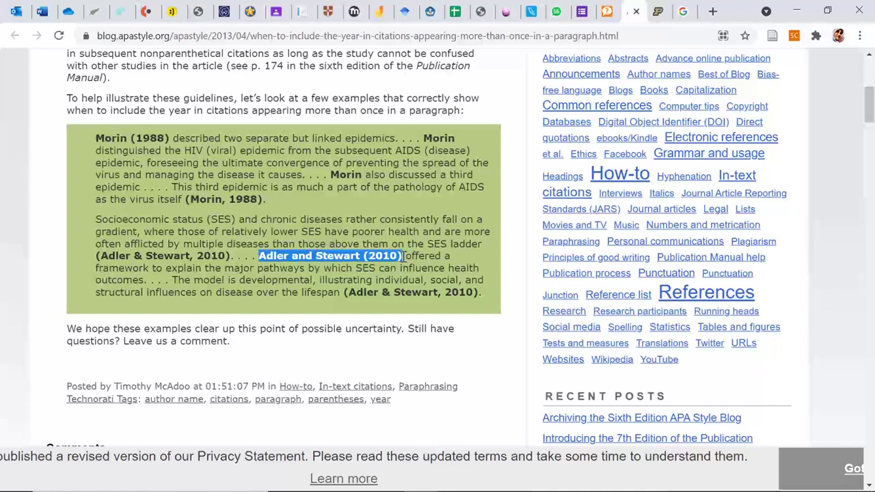
{"action": "left_click", "coordinate": [427, 262]}
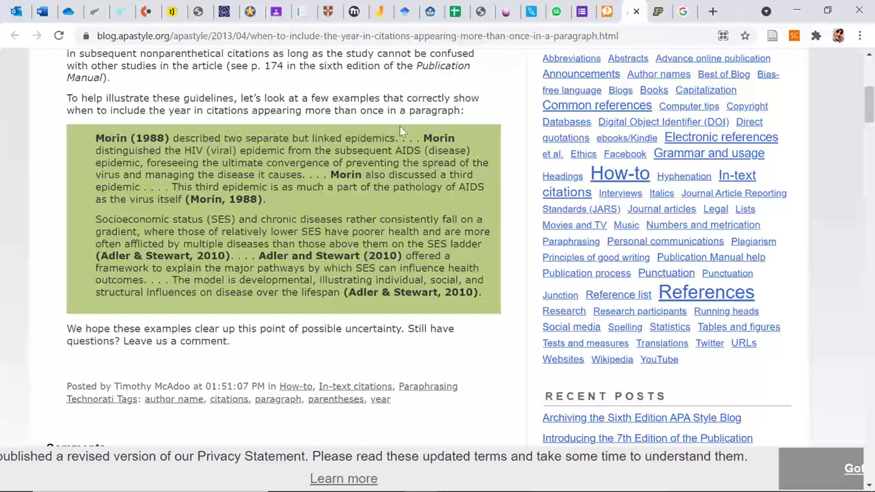
{"action": "left_click_drag", "start_coordinate": [422, 139], "coordinate": [446, 162]}
{"action": "left_click", "coordinate": [444, 166]}
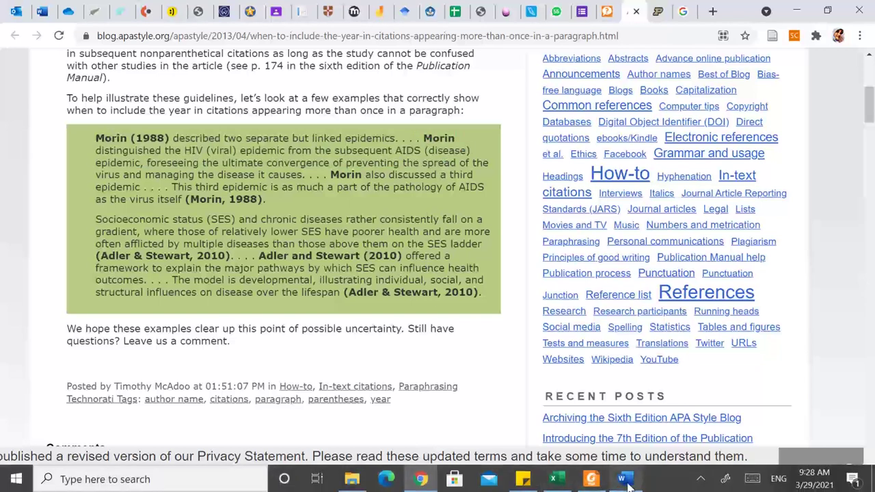
{"action": "mouse_move", "coordinate": [624, 479]}
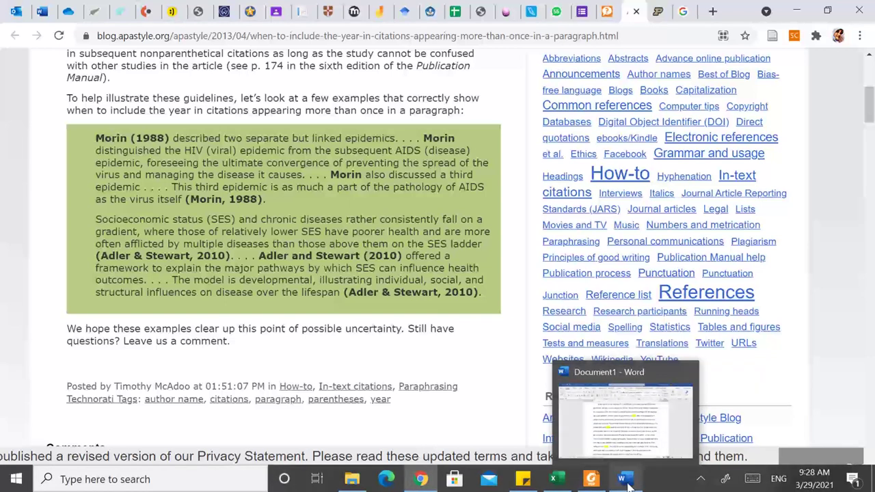
Step: In Word, replace the dotted placeholder after 'However, as' with the name Mercer
{"action": "left_click", "coordinate": [628, 482]}
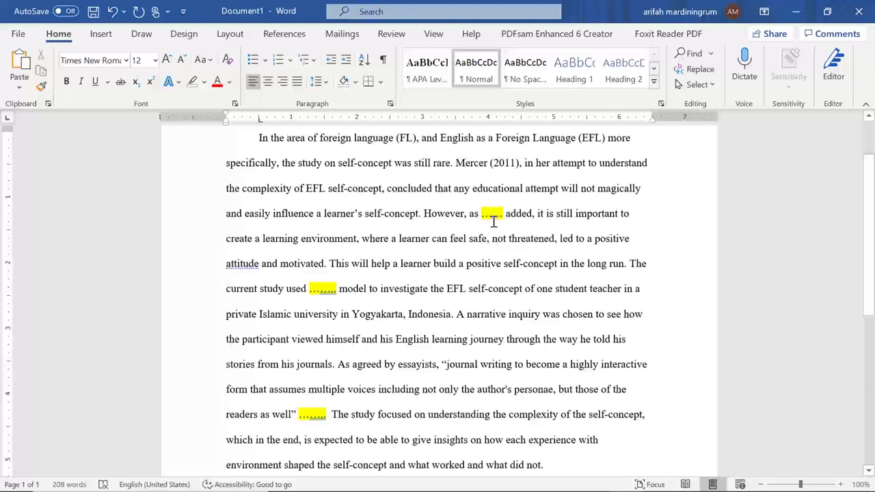
{"action": "left_click_drag", "start_coordinate": [459, 266], "coordinate": [455, 189]}
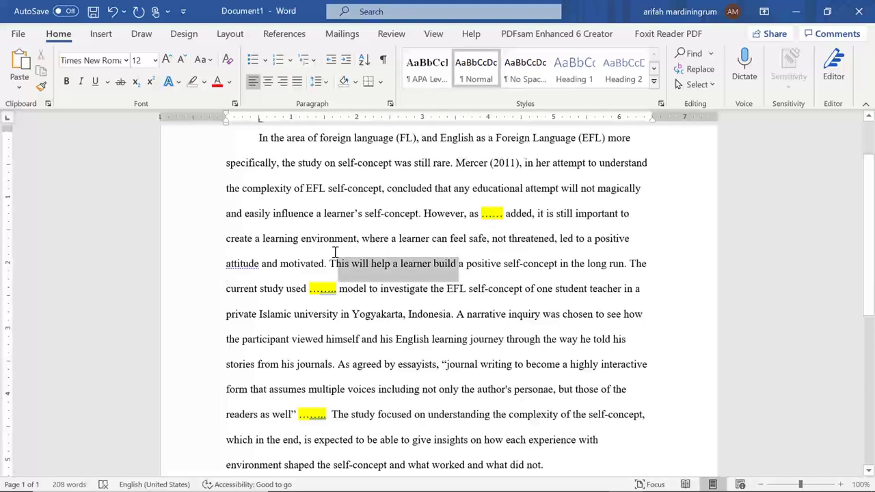
{"action": "left_click", "coordinate": [506, 265]}
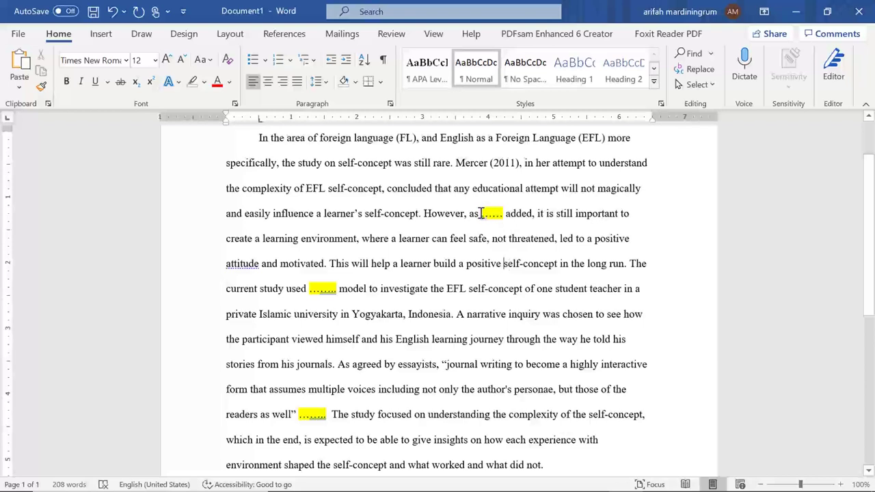
{"action": "left_click_drag", "start_coordinate": [481, 213], "coordinate": [509, 217]}
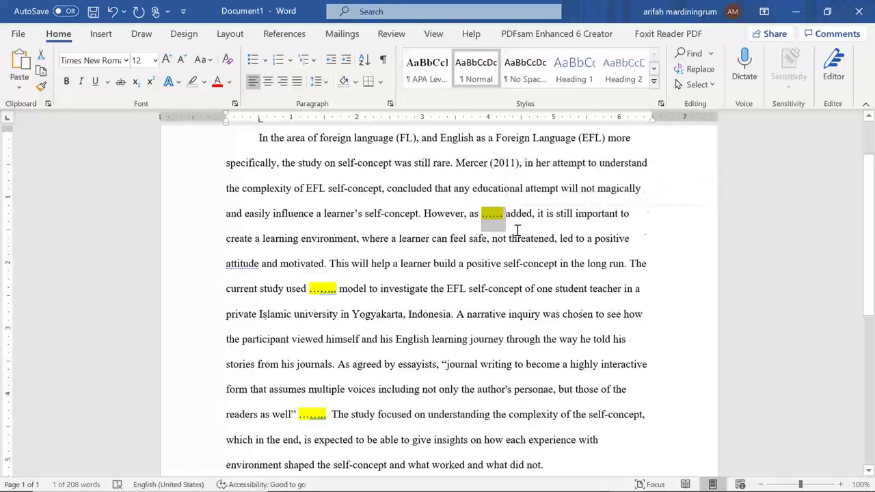
{"action": "type", "text": "Mercer"}
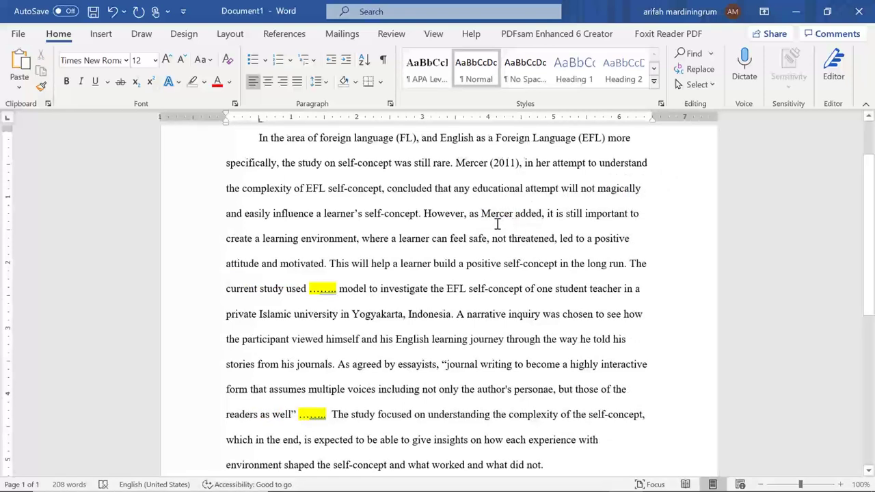
{"action": "left_click", "coordinate": [547, 215]}
Step: Delete Mercer again, keeping a space gap between 'as' and 'added'
{"action": "left_click_drag", "start_coordinate": [468, 213], "coordinate": [542, 215]}
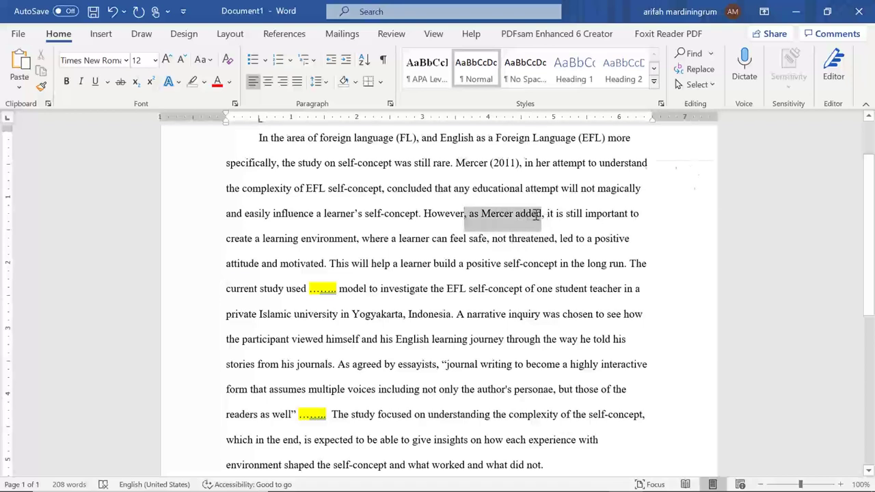
{"action": "left_click", "coordinate": [522, 238]}
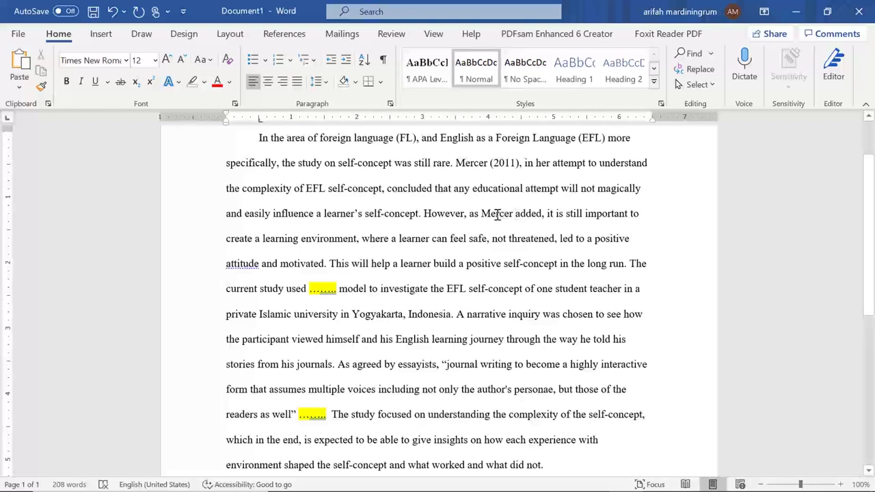
{"action": "double_click", "coordinate": [497, 215]}
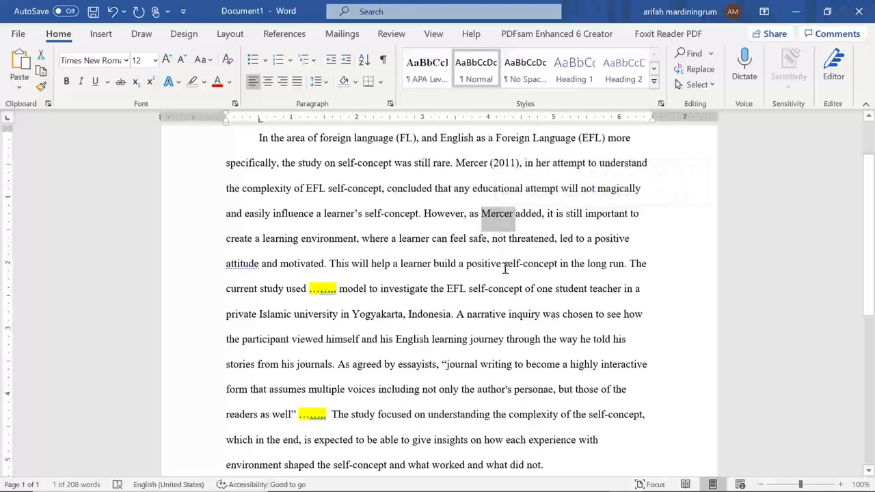
{"action": "key", "text": "Delete"}
{"action": "key", "text": "ctrl+z"}
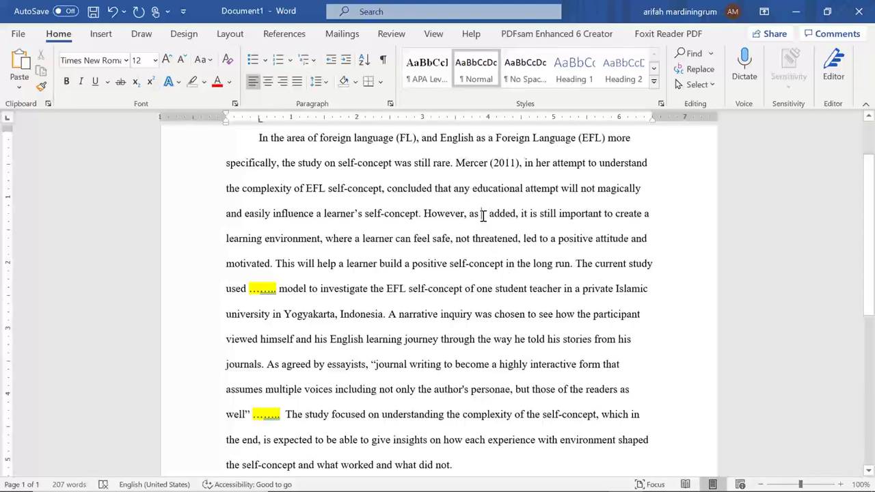
Step: Insert the Mercer, Sarah 2011 citation after 'However, as' and convert it to static text
{"action": "left_click", "coordinate": [286, 35]}
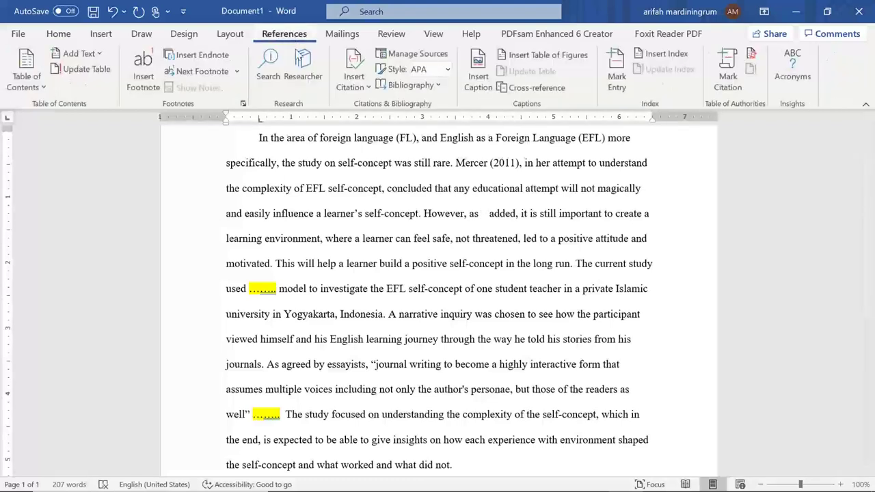
{"action": "left_click", "coordinate": [353, 82]}
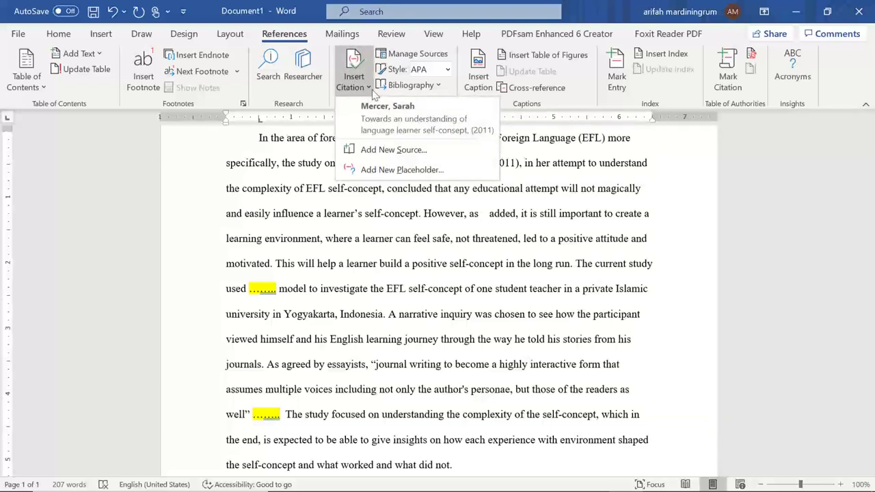
{"action": "left_click", "coordinate": [414, 123]}
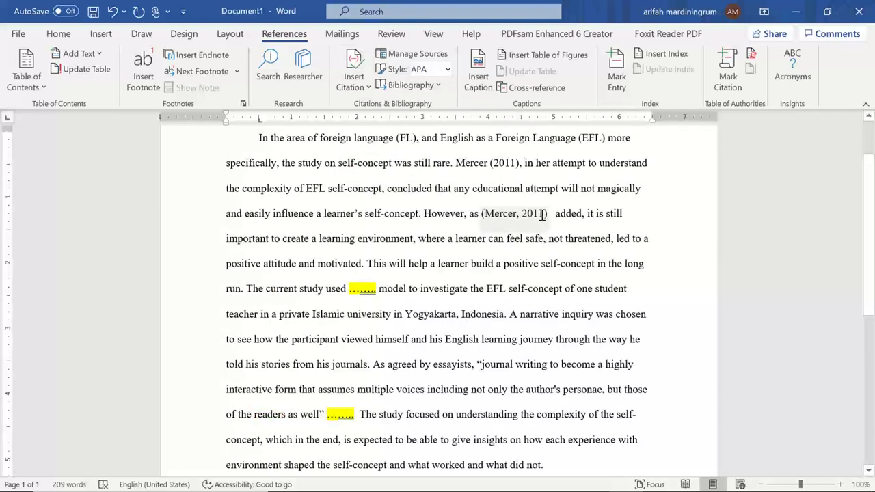
{"action": "left_click", "coordinate": [558, 230]}
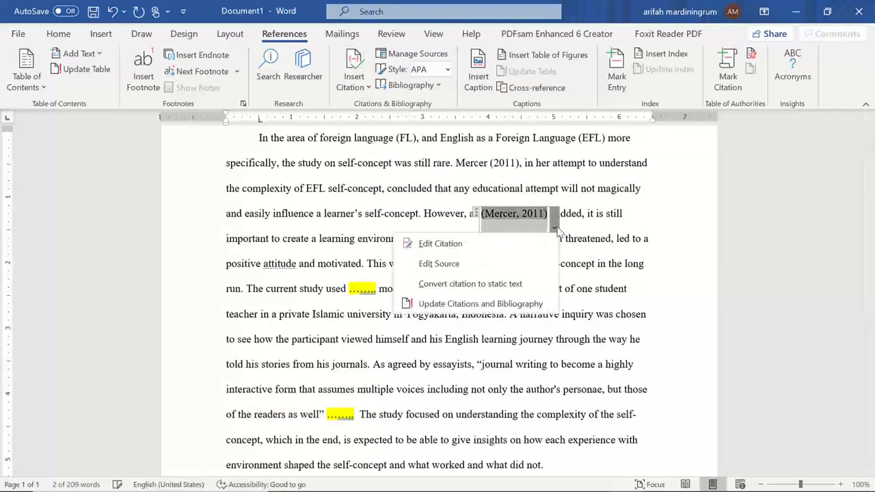
{"action": "left_click", "coordinate": [519, 294]}
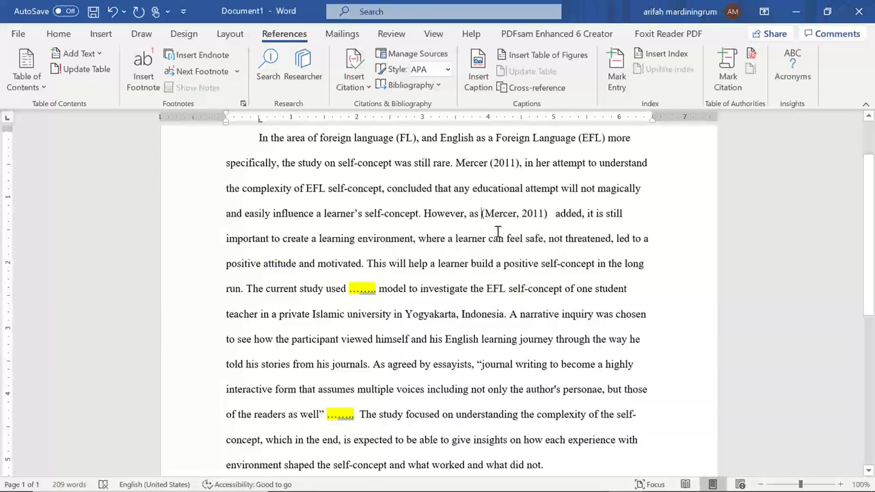
Step: Delete the parentheses and year so the sentence reads 'as Mercer added'
{"action": "key", "text": "Delete"}
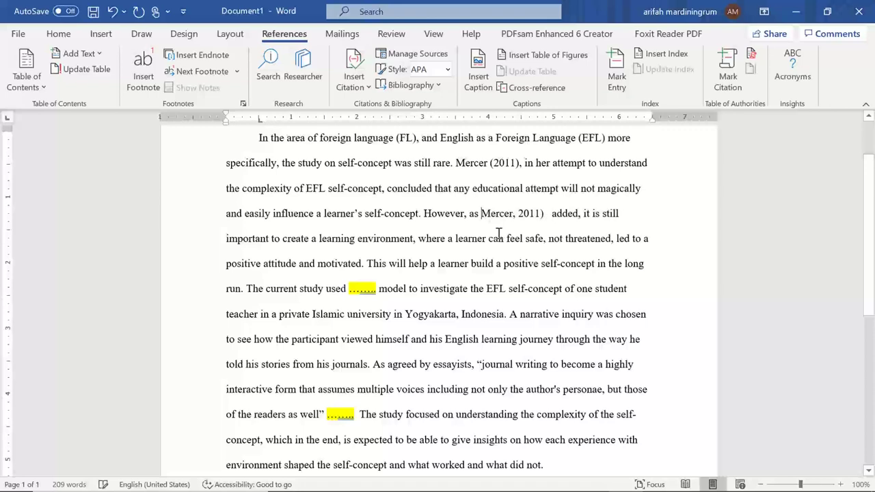
{"action": "key", "text": "BackSpace"}
{"action": "key", "text": "BackSpace"}
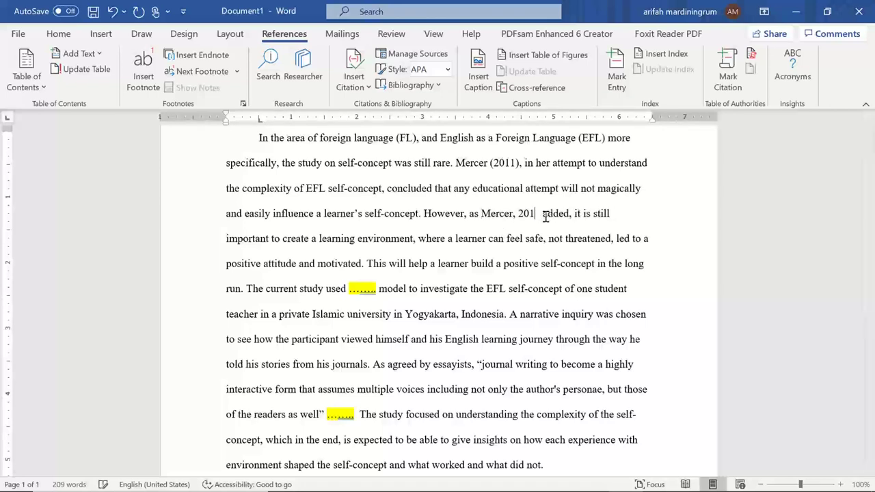
{"action": "key", "text": "BackSpace"}
{"action": "key", "text": "BackSpace"}
{"action": "key", "text": "BackSpace"}
{"action": "key", "text": "BackSpace"}
{"action": "key", "text": "BackSpace"}
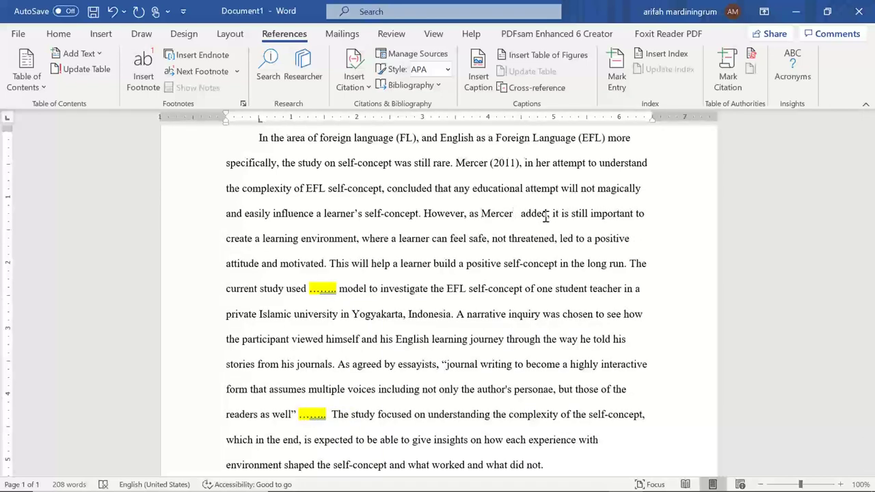
{"action": "key", "text": "Delete"}
{"action": "key", "text": "Delete"}
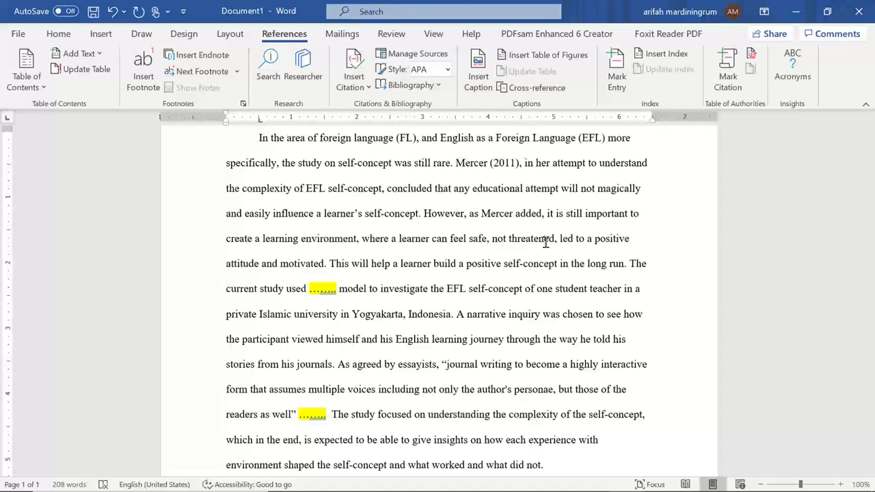
{"action": "left_click", "coordinate": [545, 239]}
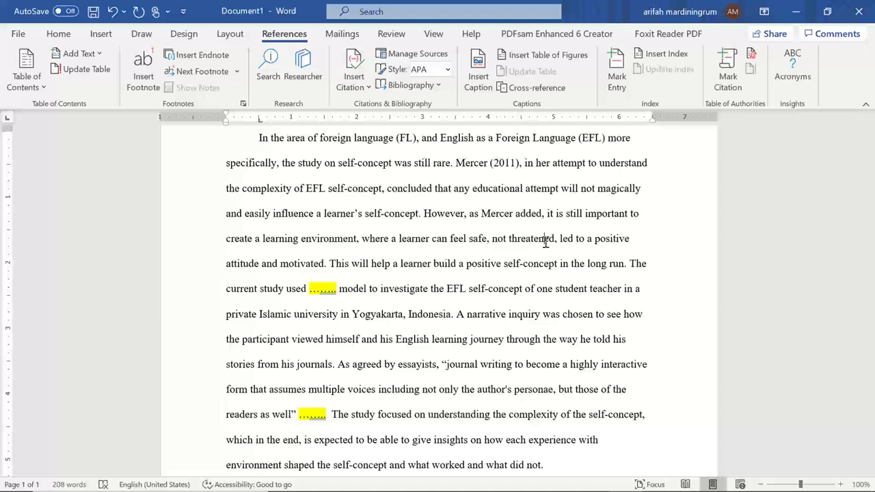
{"action": "left_click", "coordinate": [500, 213]}
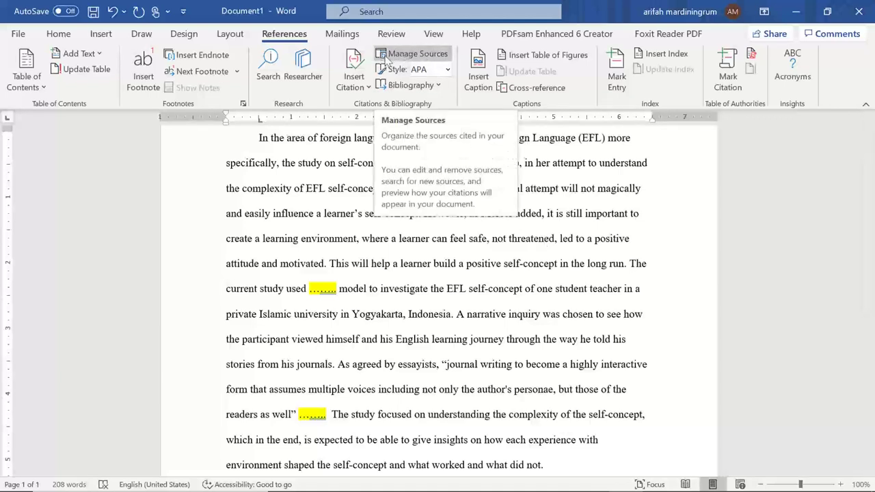
{"action": "left_click", "coordinate": [405, 53]}
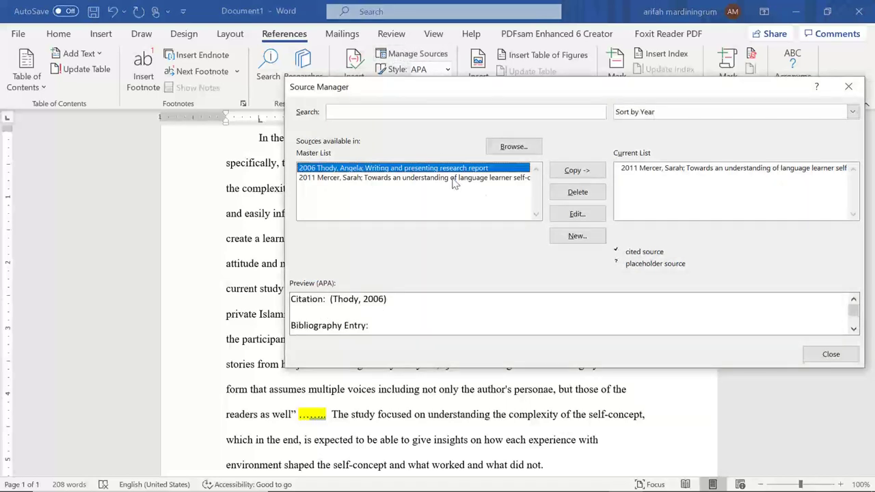
{"action": "left_click", "coordinate": [435, 178]}
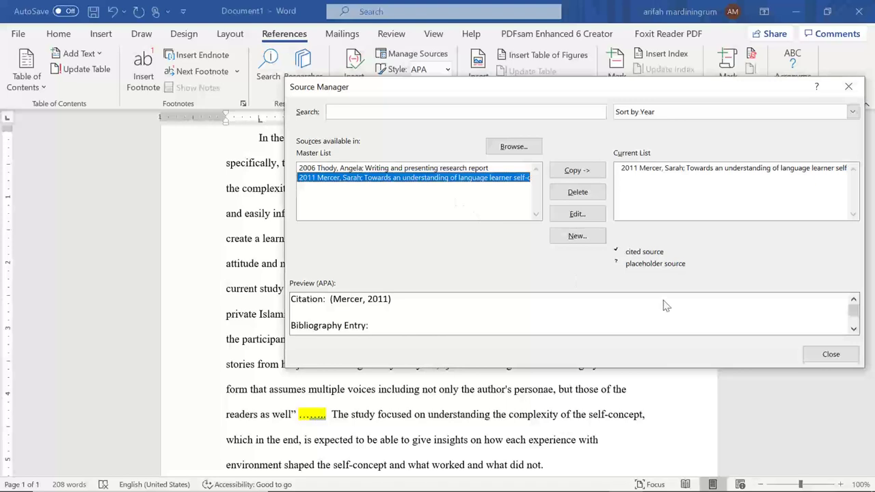
{"action": "left_click", "coordinate": [810, 355]}
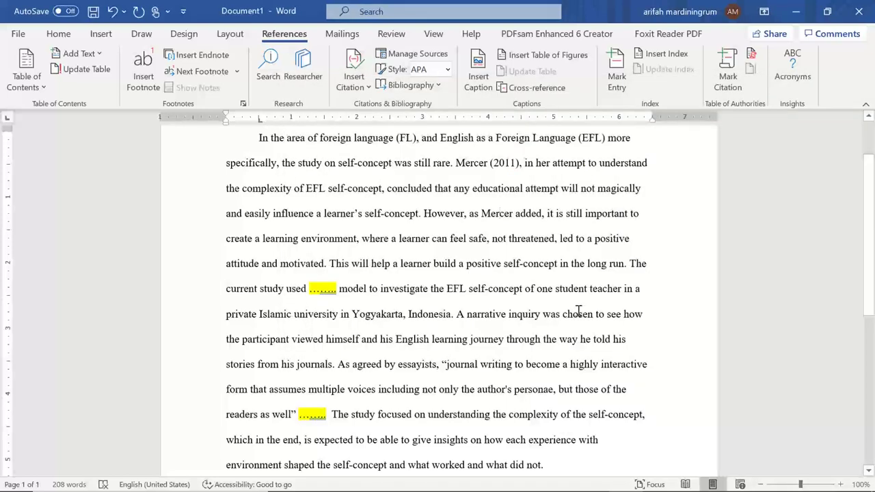
Step: Compare 'Mercer added,' with the earlier 'Mercer (2011)' phrase in the paragraph
{"action": "left_click", "coordinate": [515, 213]}
{"action": "left_click_drag", "start_coordinate": [481, 213], "coordinate": [545, 213]}
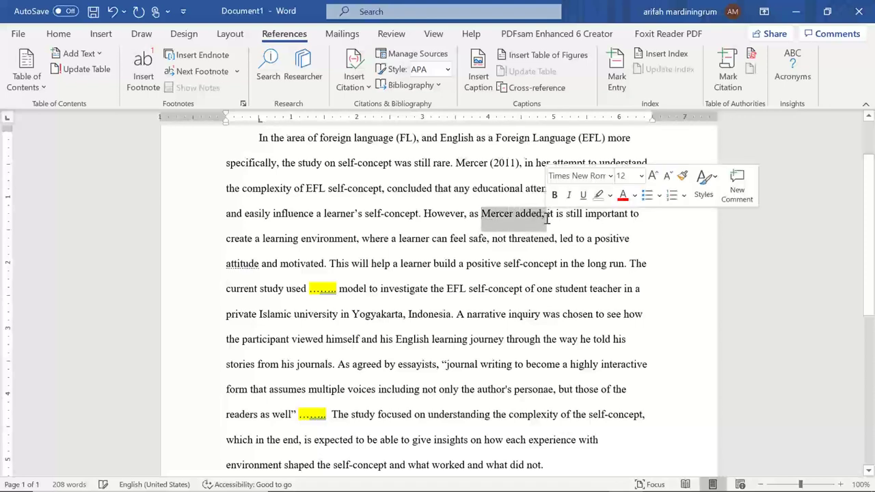
{"action": "left_click_drag", "start_coordinate": [457, 163], "coordinate": [533, 162]}
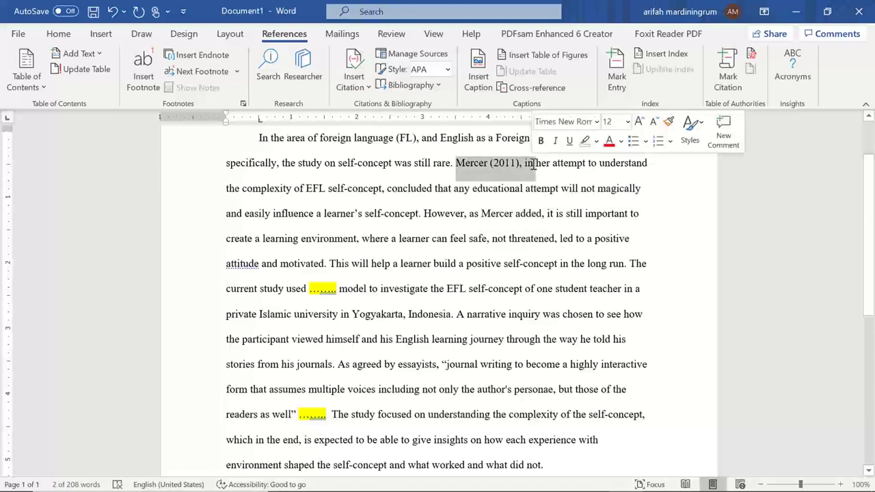
{"action": "left_click", "coordinate": [507, 224]}
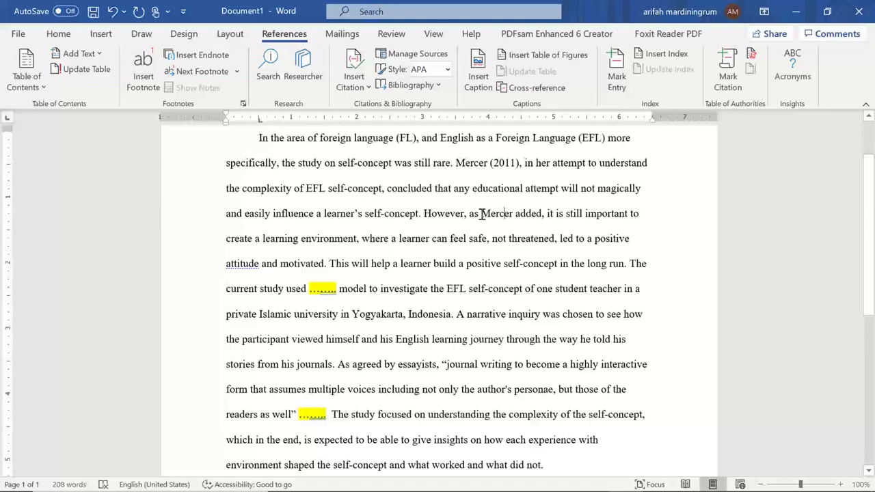
{"action": "left_click_drag", "start_coordinate": [482, 215], "coordinate": [517, 216]}
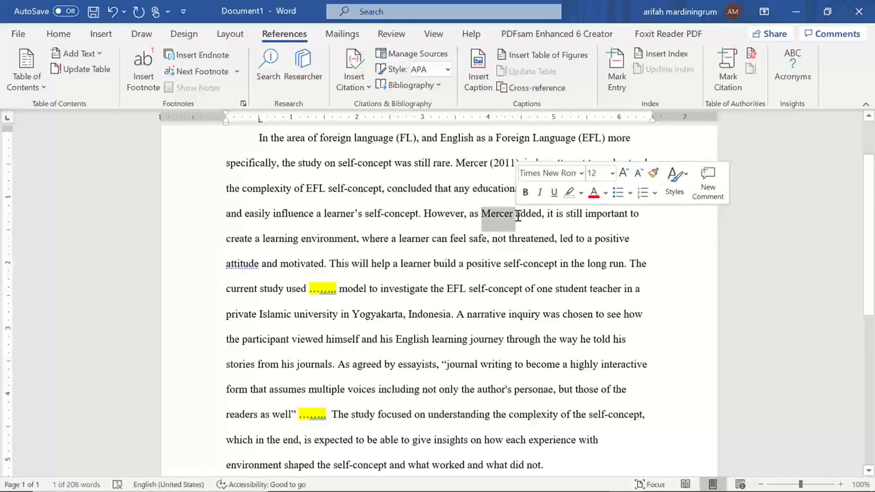
{"action": "left_click", "coordinate": [499, 315]}
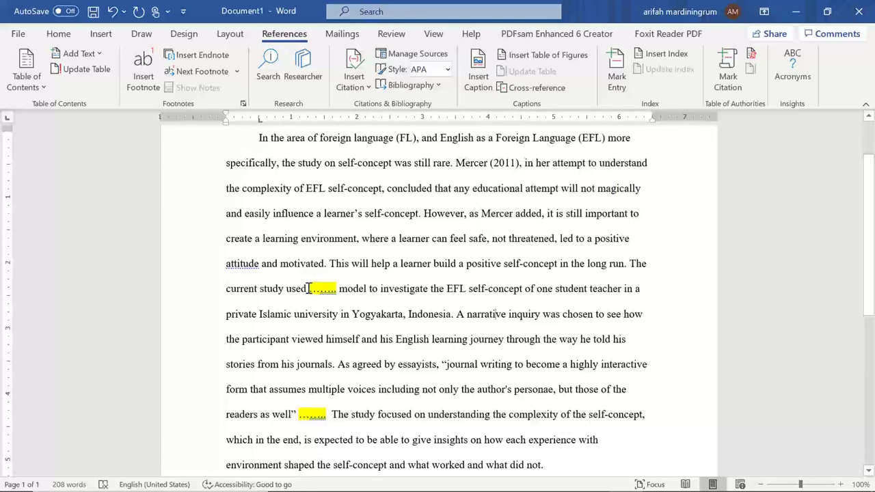
Step: Replace the highlighted placeholder before 'model' with a plain '...', after trying 'the'
{"action": "left_click_drag", "start_coordinate": [308, 289], "coordinate": [339, 292]}
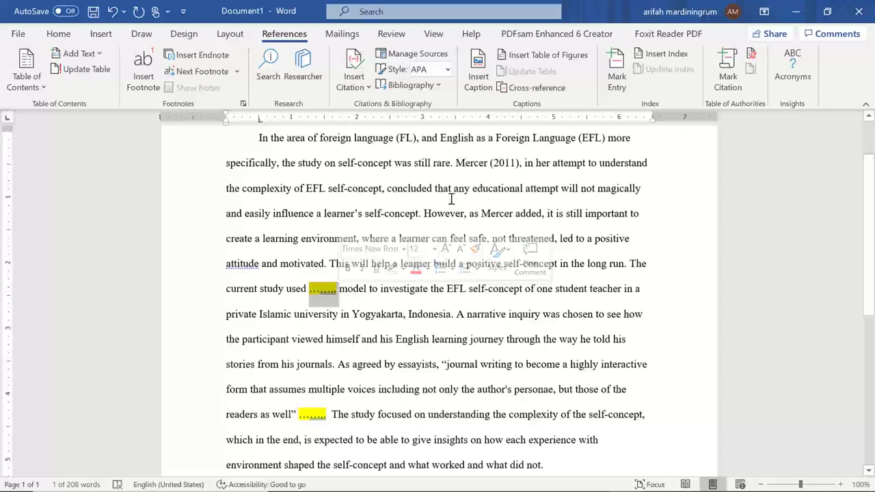
{"action": "left_click", "coordinate": [455, 191]}
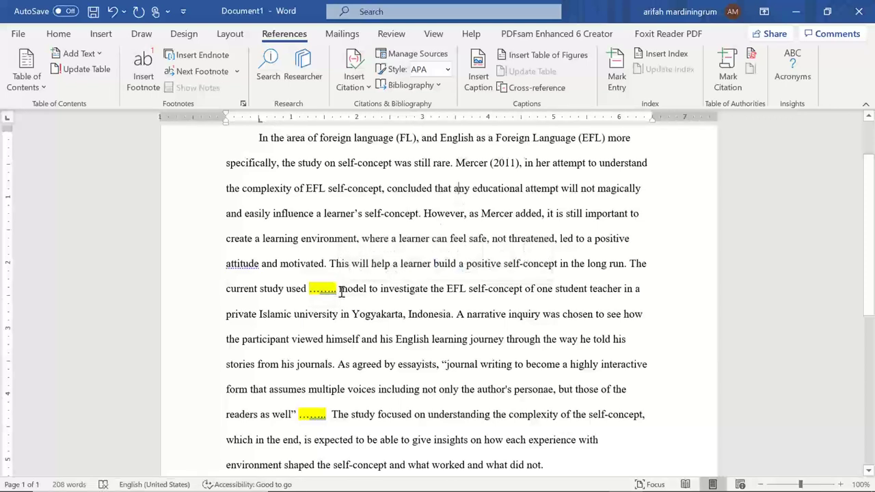
{"action": "left_click_drag", "start_coordinate": [338, 291], "coordinate": [311, 291]}
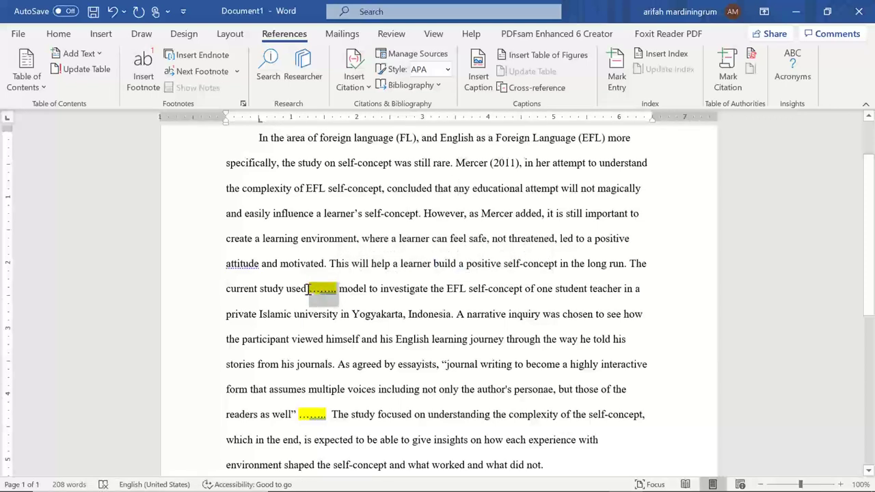
{"action": "key", "text": "Delete"}
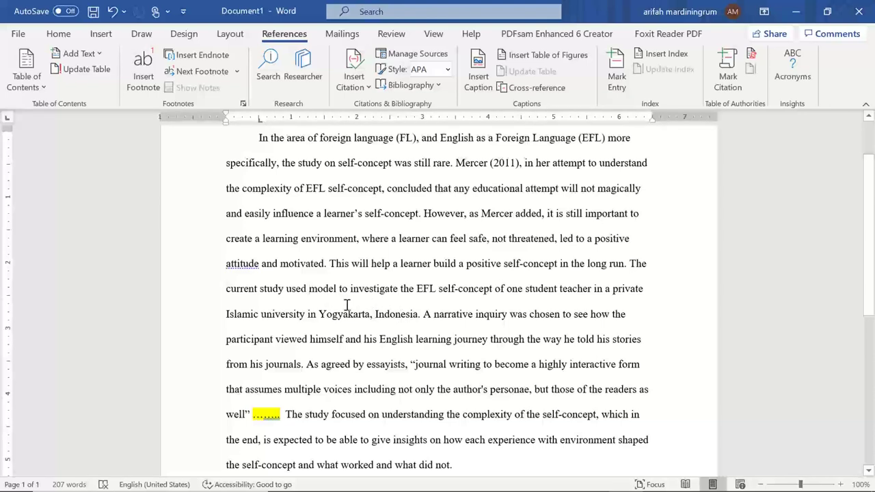
{"action": "type", "text": "the"}
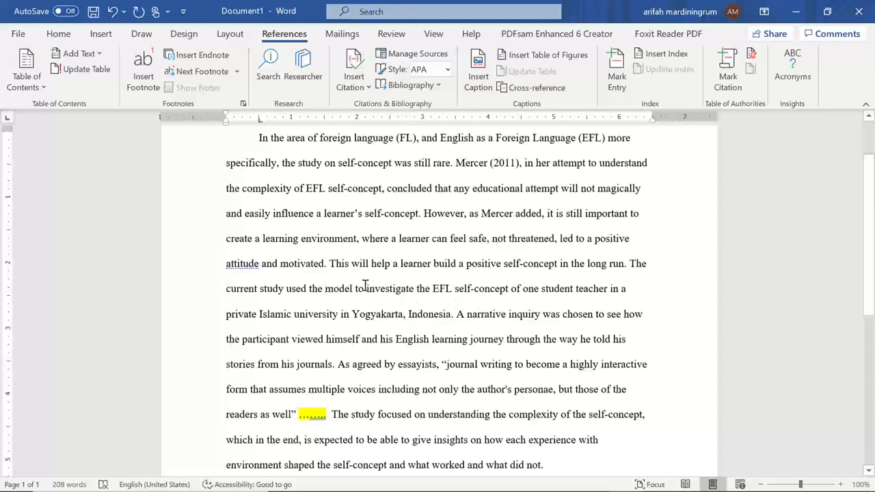
{"action": "double_click", "coordinate": [317, 288]}
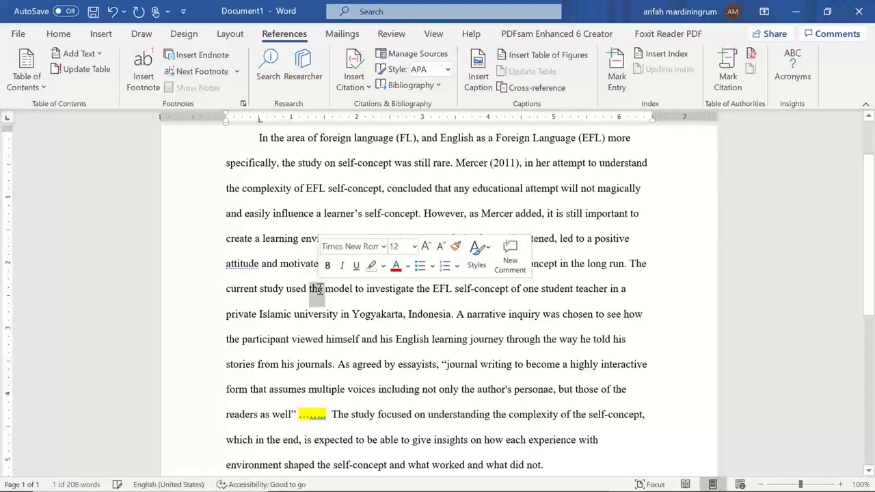
{"action": "key", "text": "BackSpace"}
{"action": "type", "text": "...."}
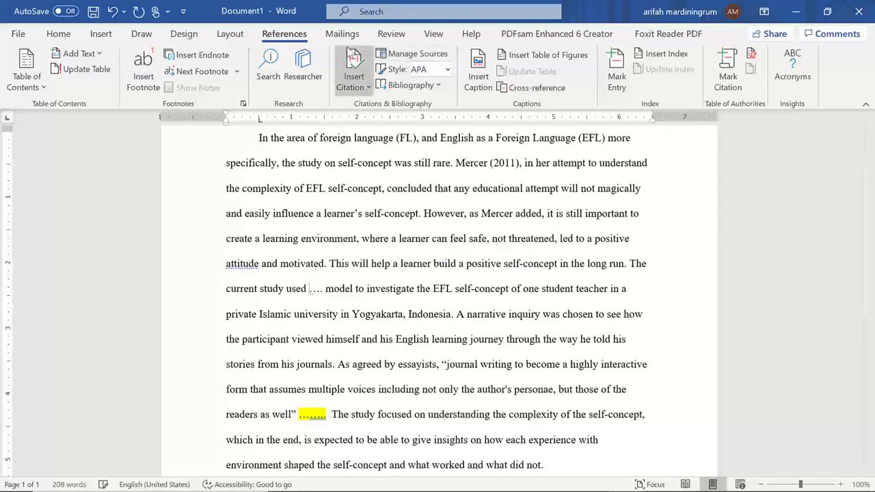
Step: Insert the Mercer, Sarah 2011 citation before 'model' and dismiss the AutoCorrect options
{"action": "left_click", "coordinate": [353, 77]}
{"action": "left_click", "coordinate": [407, 124]}
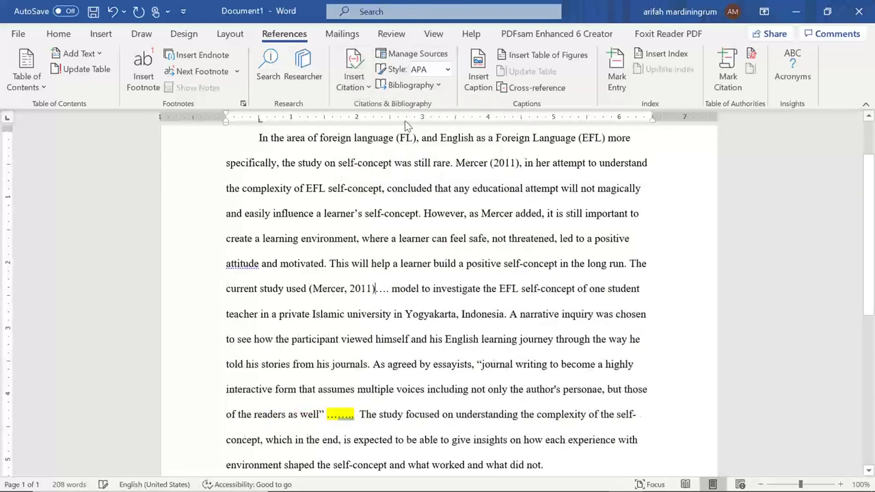
{"action": "left_click", "coordinate": [384, 305]}
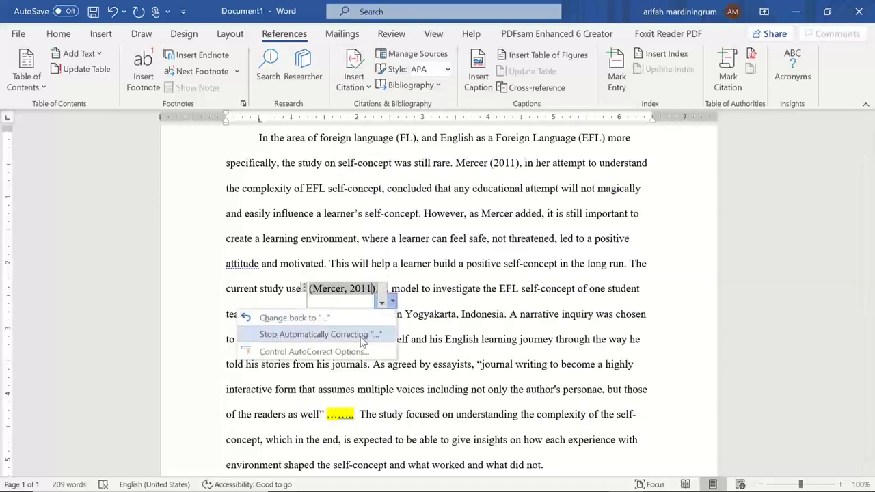
{"action": "left_click", "coordinate": [392, 305]}
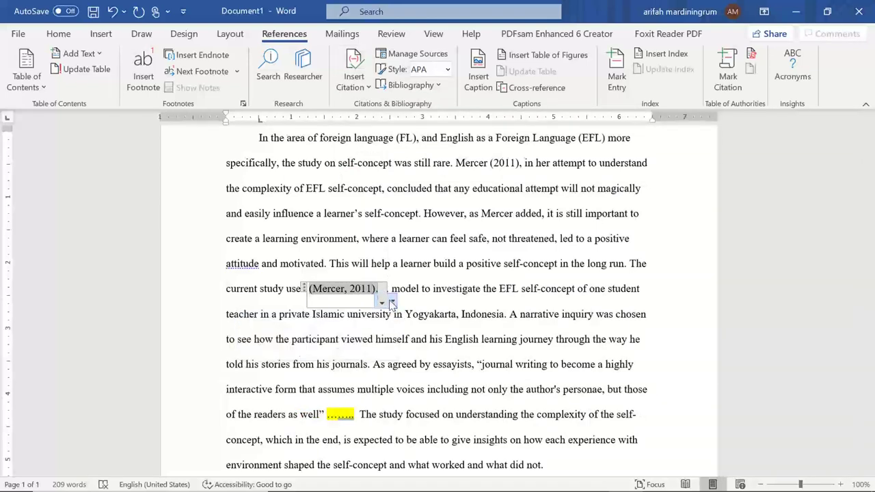
{"action": "left_click", "coordinate": [385, 303]}
{"action": "left_click", "coordinate": [381, 305]}
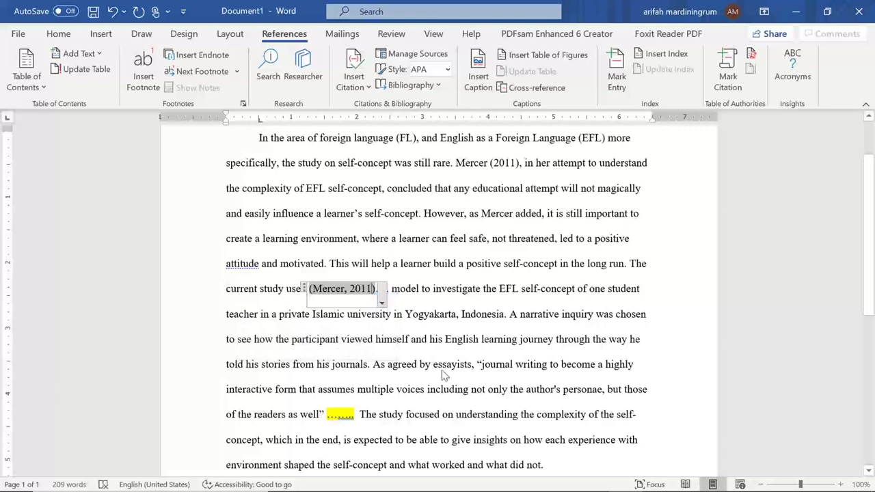
Step: Convert the Mercer citation to static text and delete its trailing parenthesis and dots
{"action": "left_click", "coordinate": [381, 302]}
{"action": "left_click", "coordinate": [344, 363]}
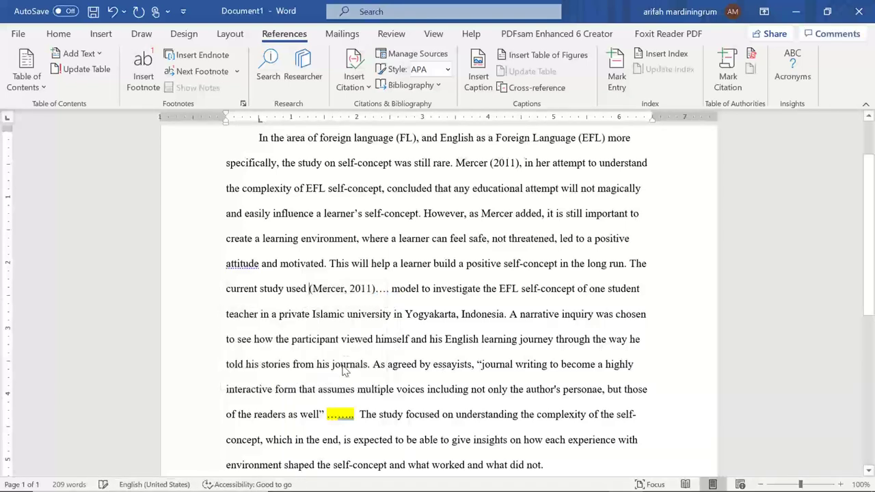
{"action": "left_click", "coordinate": [387, 289]}
{"action": "key", "text": "BackSpace"}
{"action": "key", "text": "BackSpace"}
{"action": "key", "text": "BackSpace"}
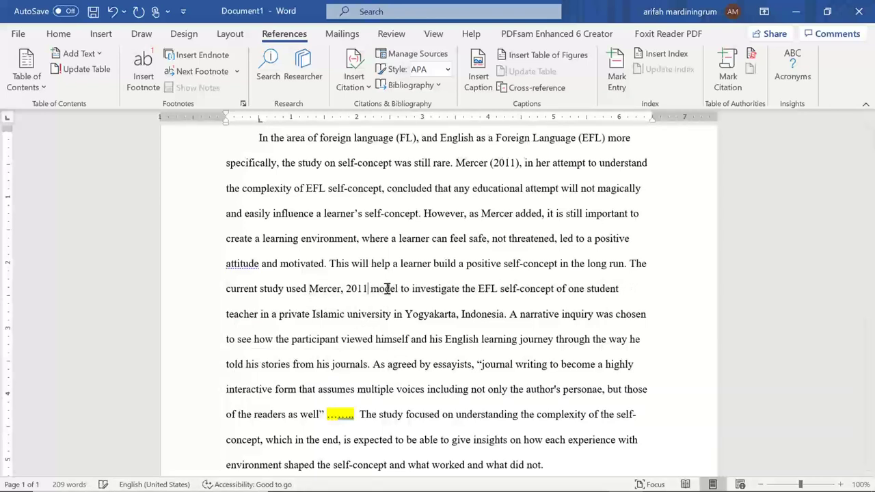
{"action": "key", "text": "BackSpace"}
{"action": "key", "text": "BackSpace"}
{"action": "key", "text": "BackSpace"}
{"action": "key", "text": "BackSpace"}
{"action": "key", "text": "BackSpace"}
{"action": "key", "text": "BackSpace"}
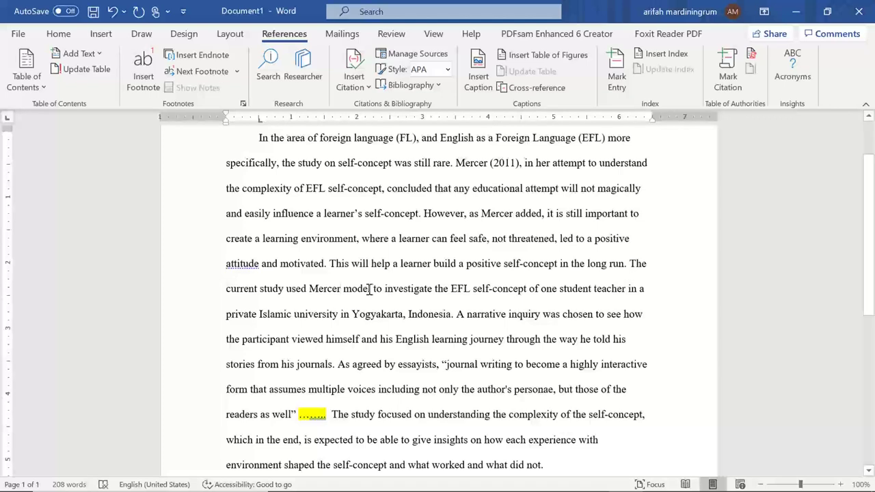
Step: Add 's after 'Mercer' so the sentence reads 'current study used Mercer's model'
{"action": "double_click", "coordinate": [323, 288]}
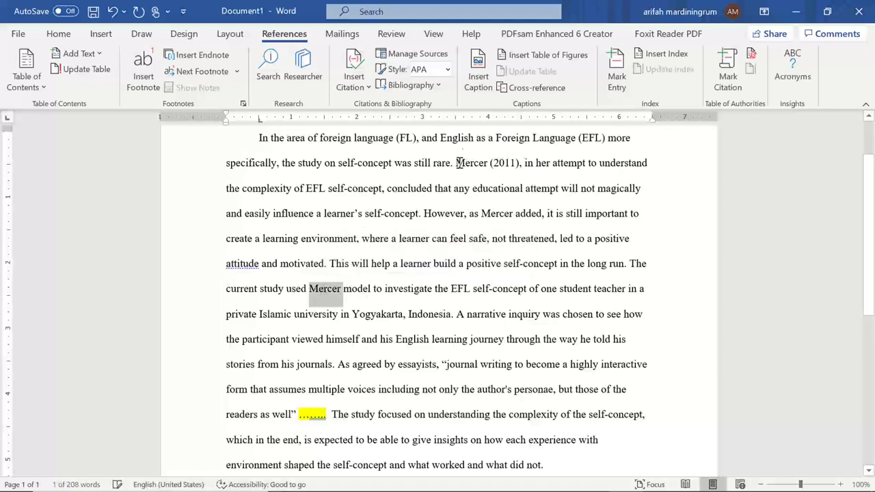
{"action": "left_click_drag", "start_coordinate": [456, 163], "coordinate": [518, 163]}
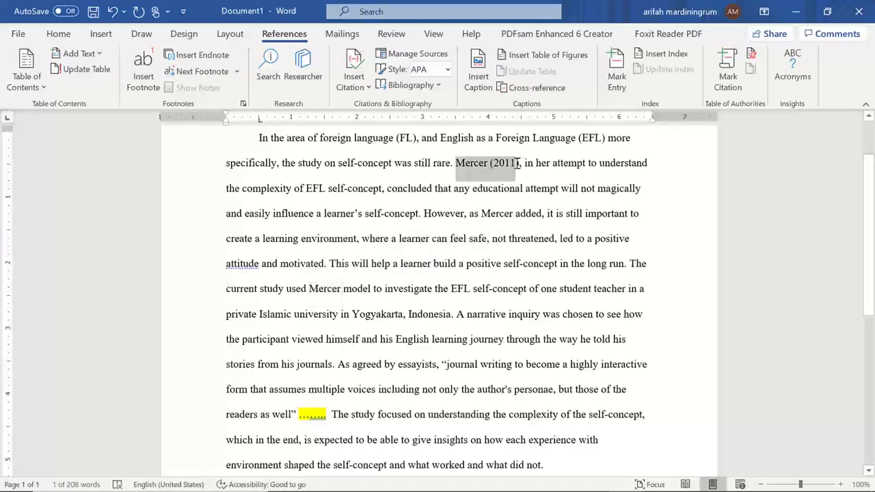
{"action": "left_click", "coordinate": [504, 314]}
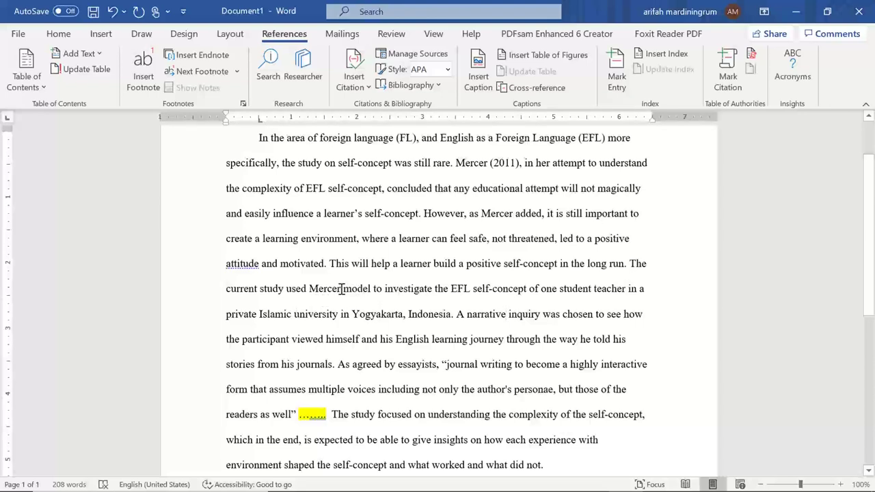
{"action": "left_click", "coordinate": [342, 288]}
{"action": "type", "text": "'s"}
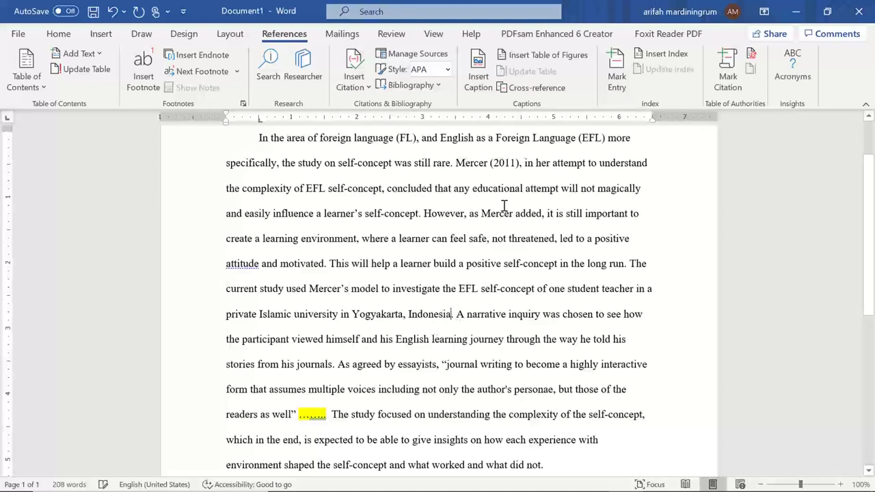
Step: Insert the Mercer 2011 source as '(Mercer, 2011)' right after 'journals'
{"action": "left_click_drag", "start_coordinate": [481, 215], "coordinate": [540, 214]}
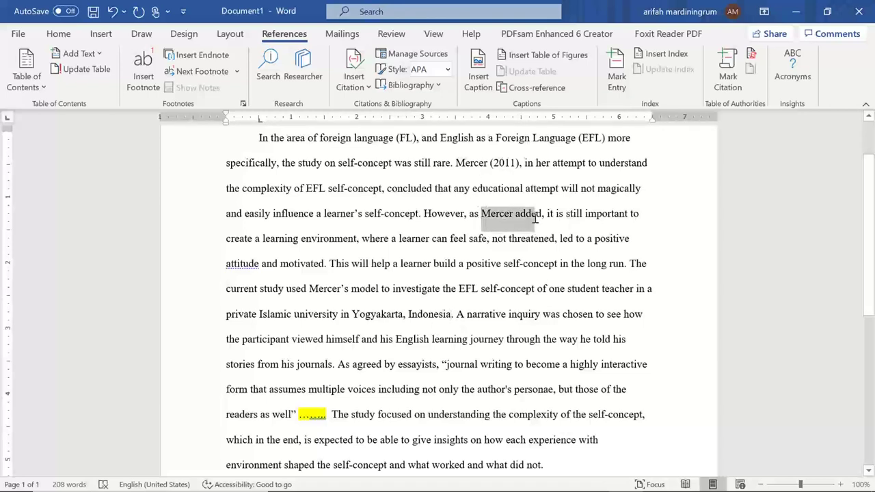
{"action": "left_click", "coordinate": [529, 267]}
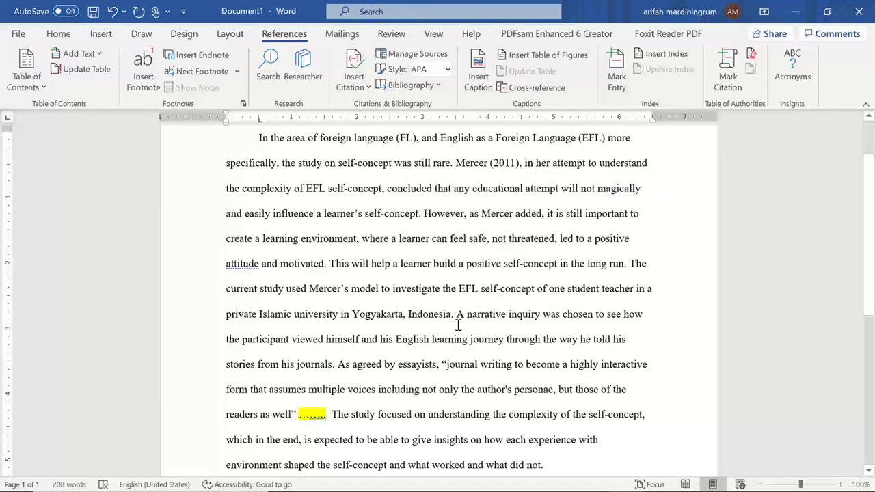
{"action": "left_click", "coordinate": [333, 365]}
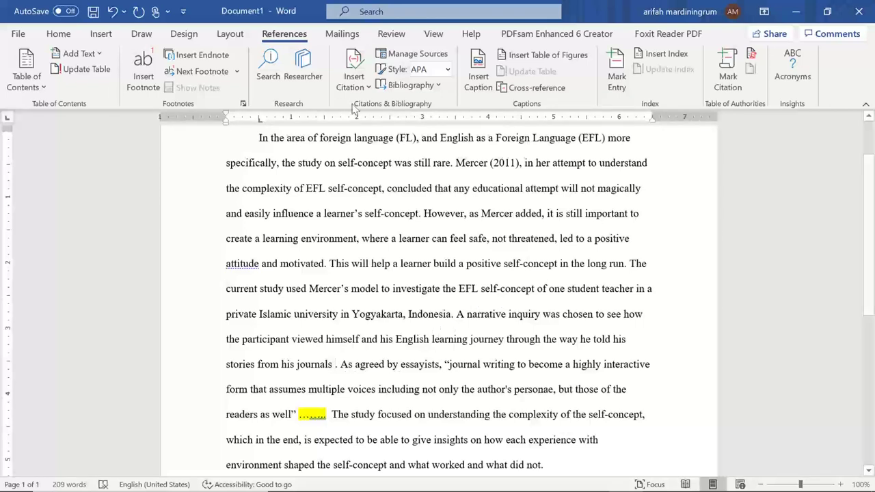
{"action": "left_click", "coordinate": [352, 77]}
{"action": "left_click", "coordinate": [383, 167]}
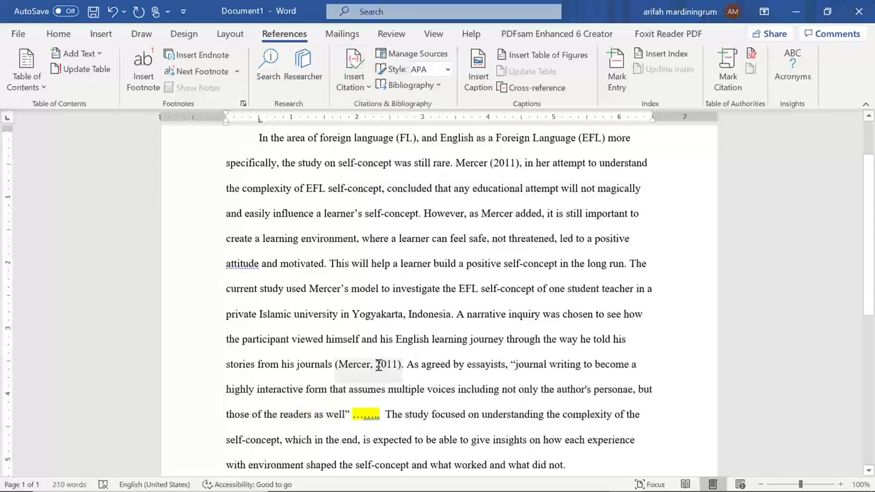
{"action": "left_click", "coordinate": [378, 366]}
Step: Review the 'Mercer's' wording and the new (Mercer, 2011) citation in the paragraph
{"action": "left_click", "coordinate": [448, 377]}
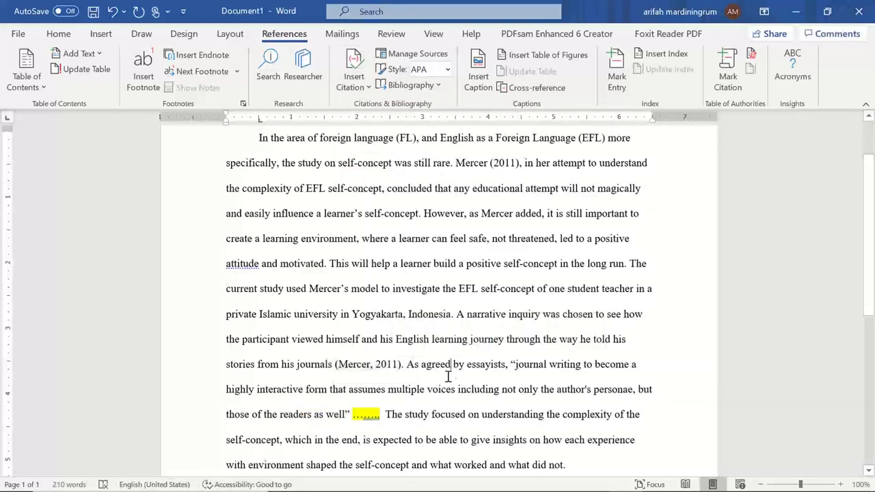
{"action": "left_click", "coordinate": [309, 289]}
{"action": "left_click_drag", "start_coordinate": [310, 289], "coordinate": [353, 296]}
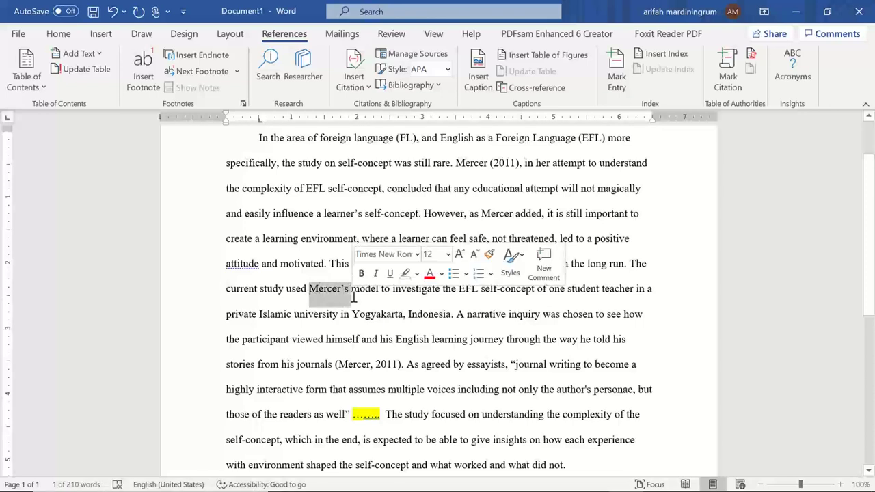
{"action": "left_click", "coordinate": [394, 367]}
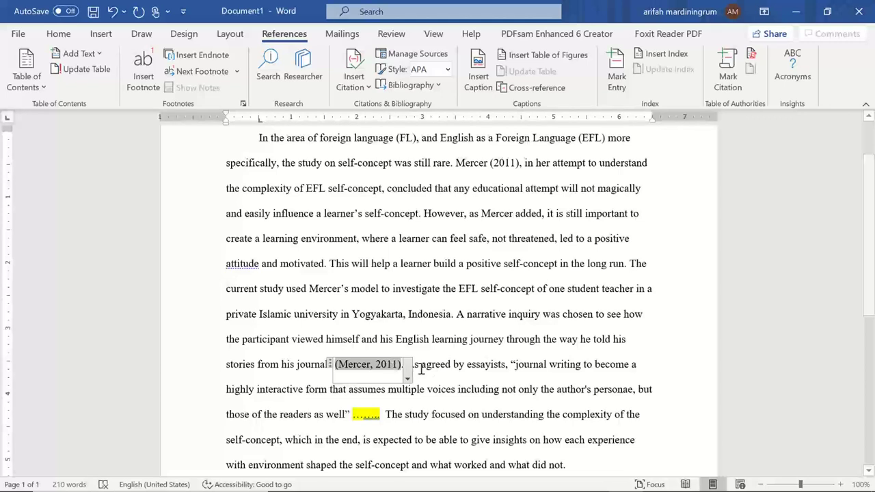
{"action": "left_click", "coordinate": [449, 381]}
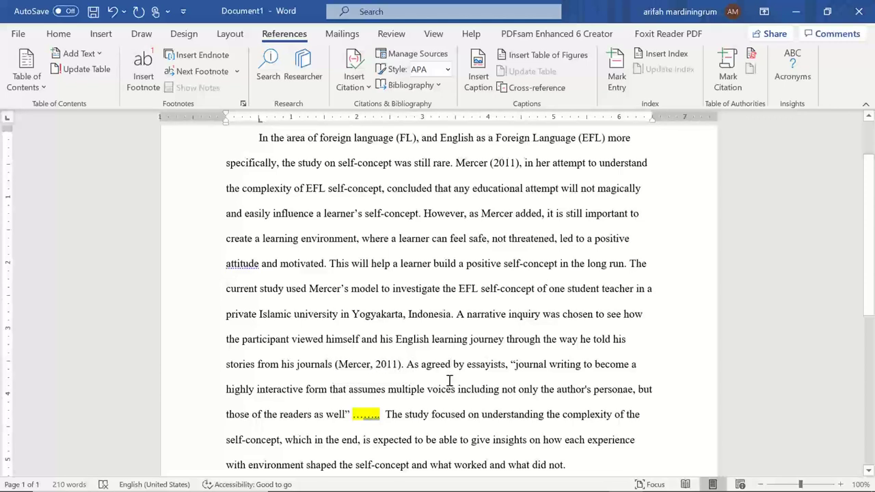
{"action": "scroll", "coordinate": [449, 381], "scroll_direction": "down", "scroll_amount": 1}
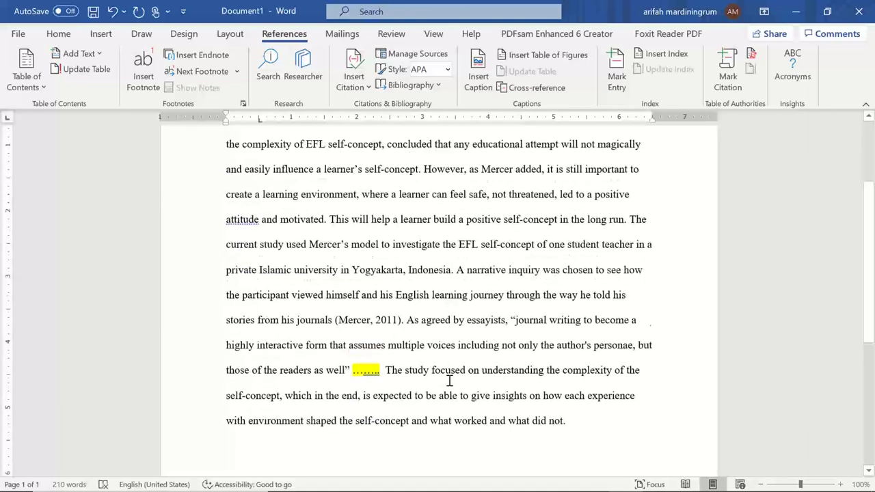
{"action": "scroll", "coordinate": [451, 379], "scroll_direction": "up", "scroll_amount": 1}
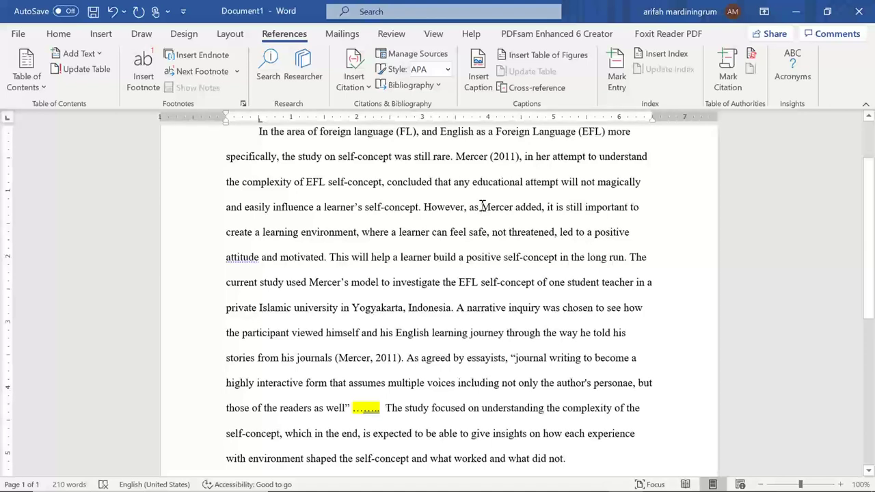
{"action": "left_click_drag", "start_coordinate": [424, 210], "coordinate": [516, 211]}
{"action": "left_click", "coordinate": [510, 209]}
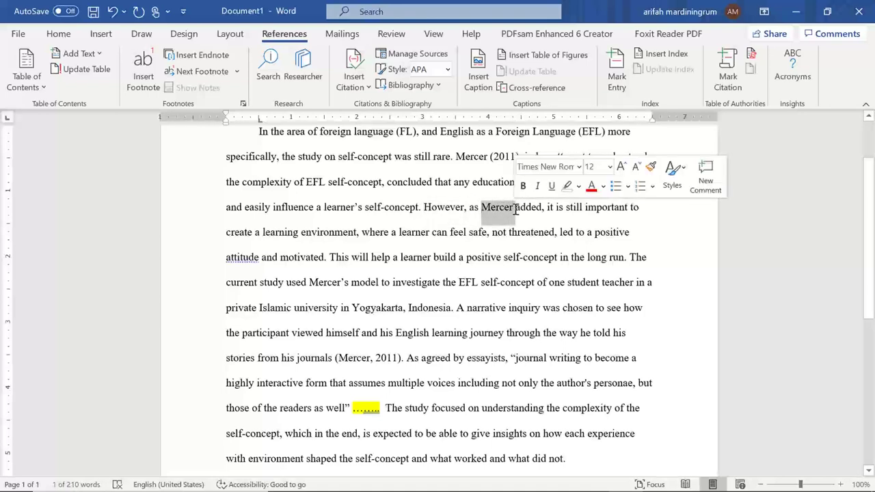
{"action": "left_click", "coordinate": [506, 255]}
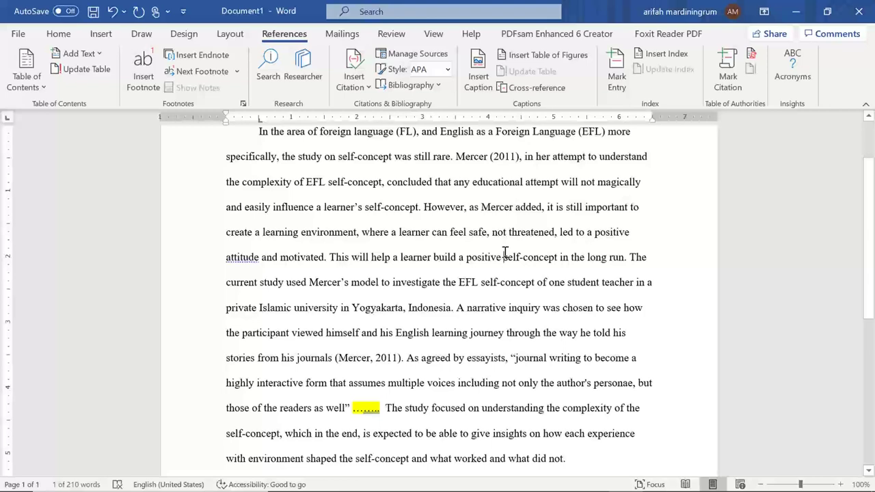
{"action": "left_click", "coordinate": [339, 360]}
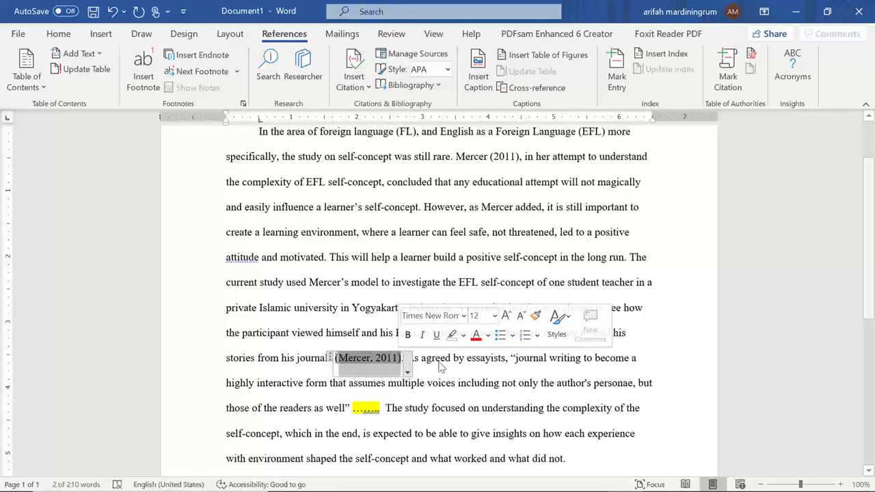
{"action": "left_click", "coordinate": [472, 371]}
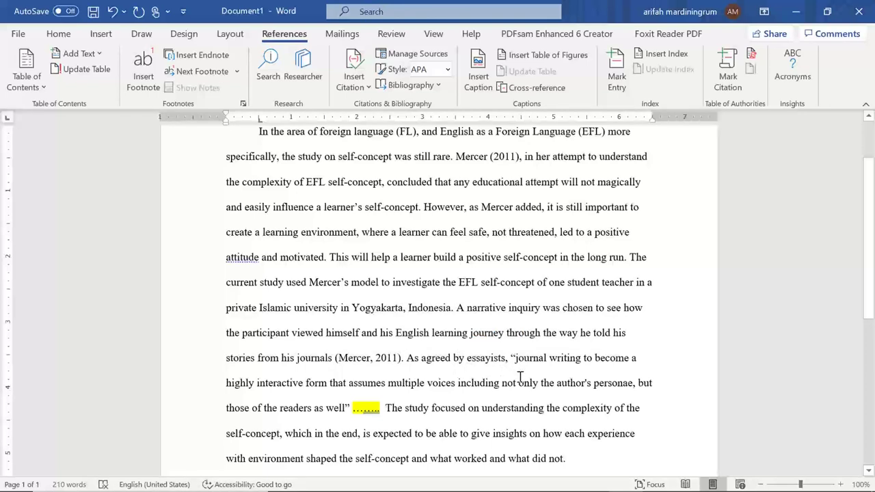
{"action": "scroll", "coordinate": [520, 377], "scroll_direction": "down", "scroll_amount": 2}
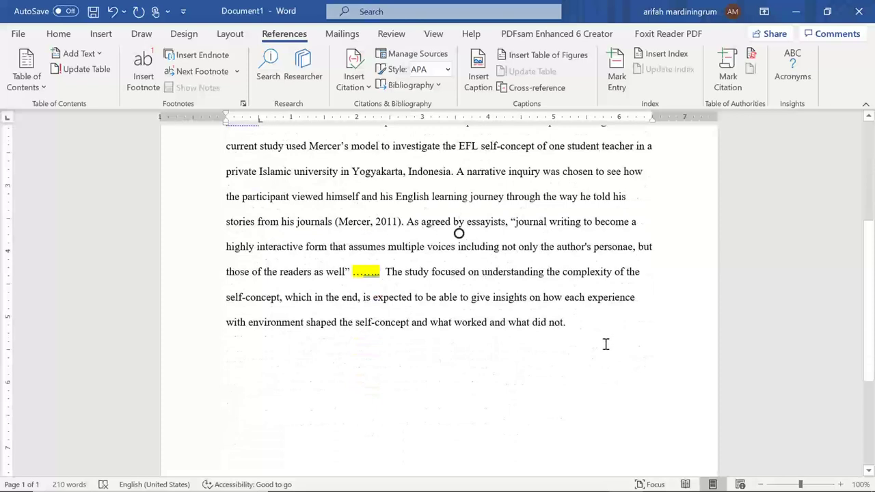
{"action": "left_click", "coordinate": [605, 344]}
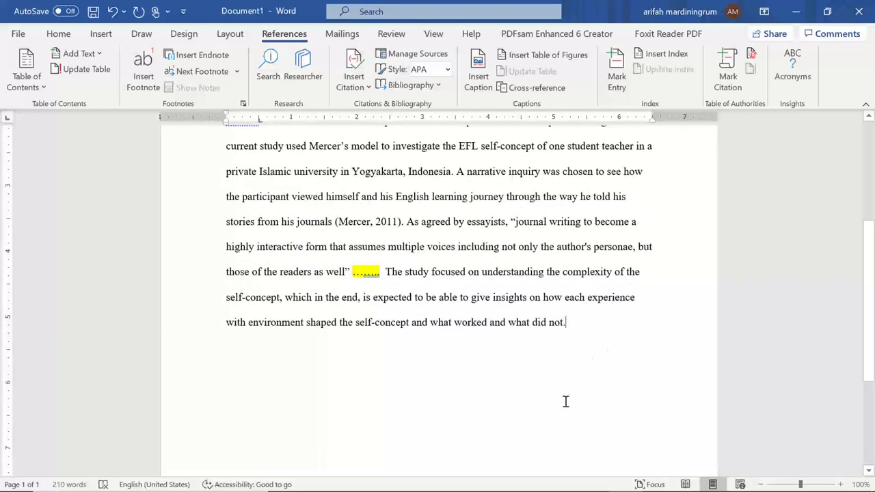
{"action": "key", "text": "Return"}
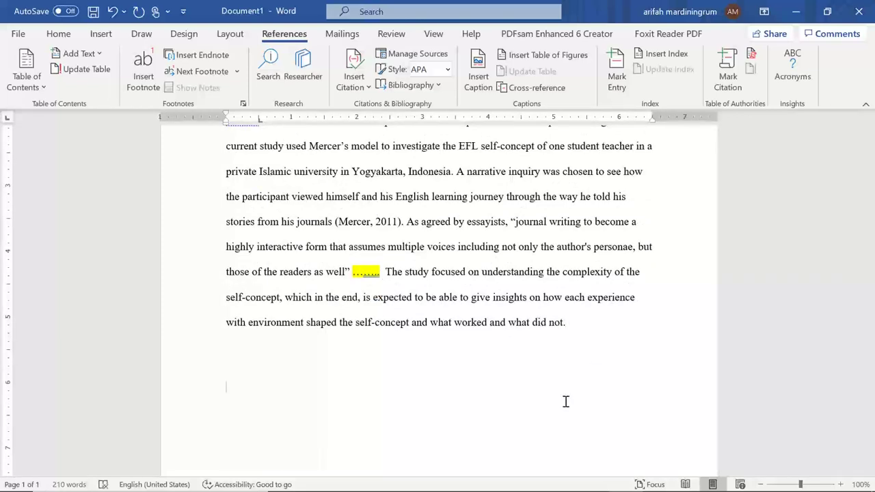
{"action": "scroll", "coordinate": [566, 402], "scroll_direction": "up", "scroll_amount": 1}
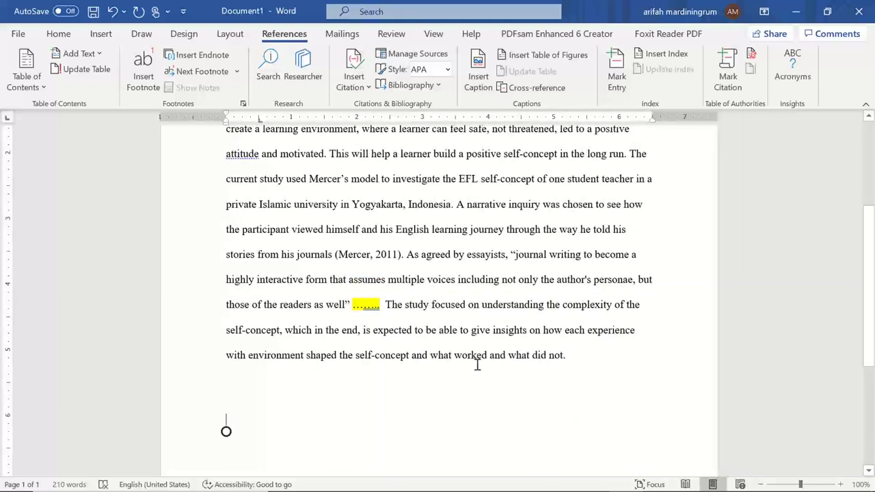
{"action": "left_click", "coordinate": [403, 338]}
{"action": "scroll", "coordinate": [389, 290], "scroll_direction": "down", "scroll_amount": 1}
{"action": "scroll", "coordinate": [389, 290], "scroll_direction": "up", "scroll_amount": 3}
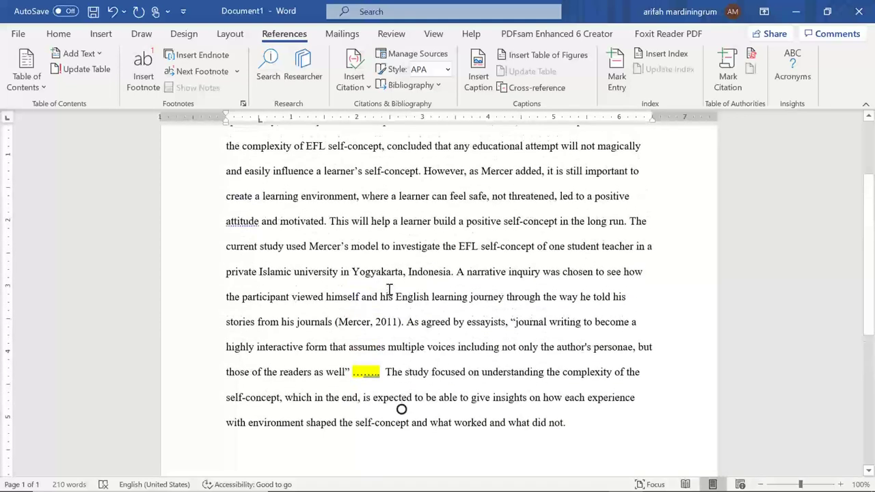
{"action": "scroll", "coordinate": [389, 290], "scroll_direction": "down", "scroll_amount": 1}
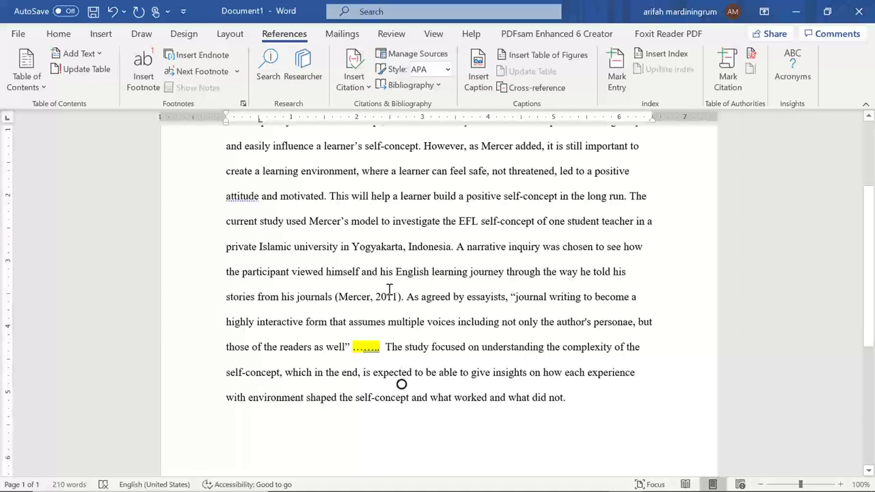
{"action": "double_click", "coordinate": [356, 347]}
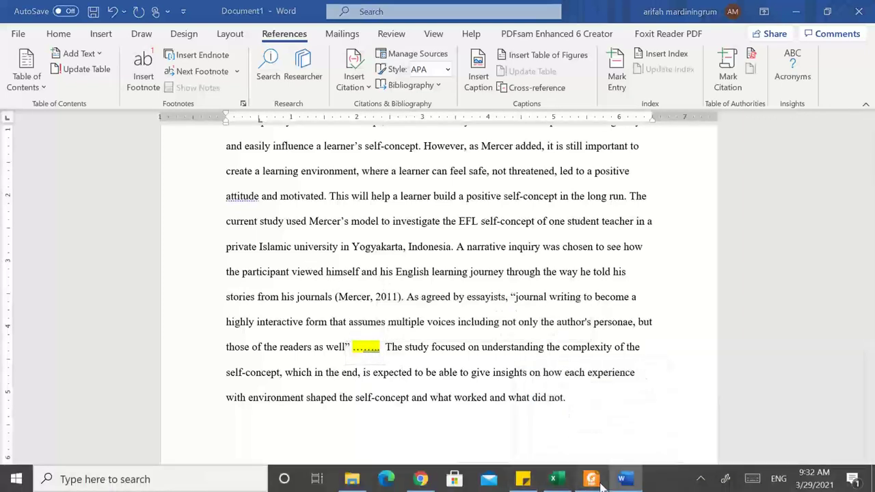
Step: Switch to Foxit Reader's Dialogue and Critical.pdf tab and show its Language, Culture, Critical Theory cover
{"action": "left_click", "coordinate": [592, 480]}
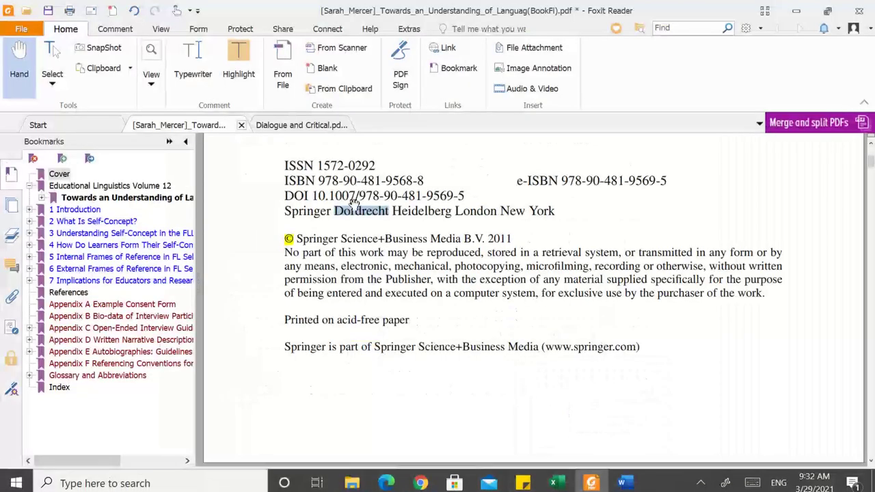
{"action": "left_click", "coordinate": [288, 127]}
{"action": "scroll", "coordinate": [615, 312], "scroll_direction": "up", "scroll_amount": 3}
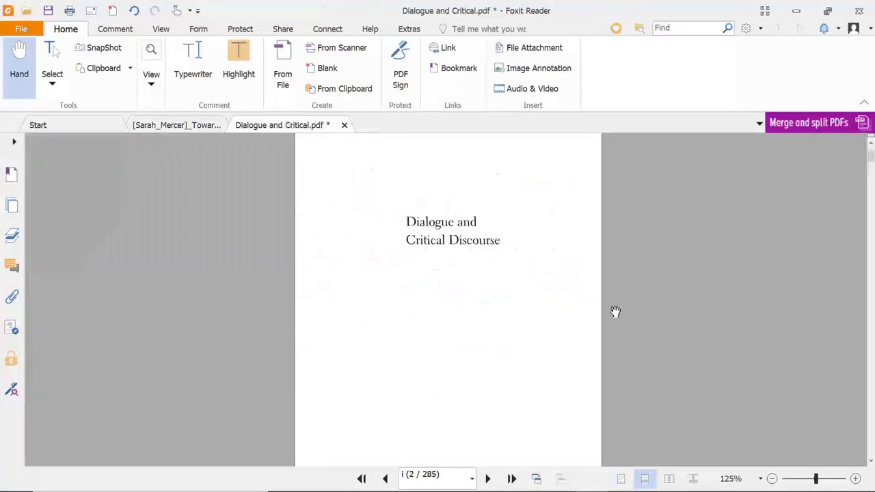
{"action": "scroll", "coordinate": [615, 312], "scroll_direction": "down", "scroll_amount": 2}
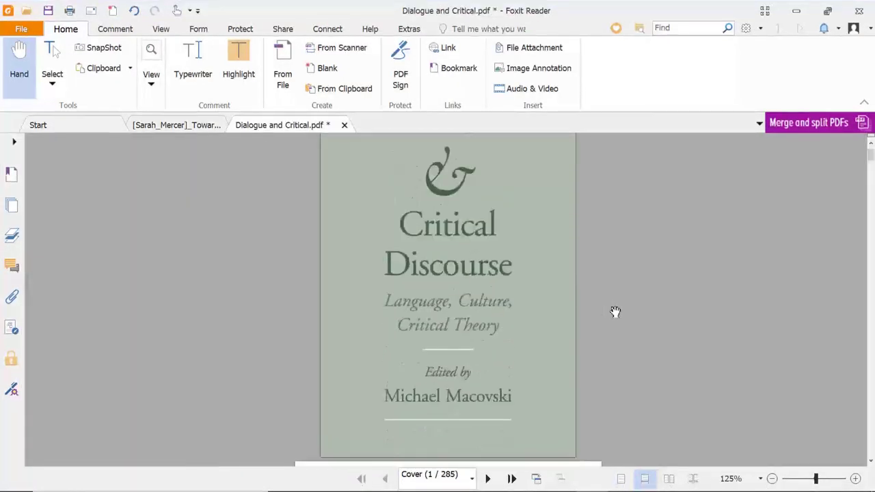
{"action": "scroll", "coordinate": [615, 312], "scroll_direction": "up", "scroll_amount": 2}
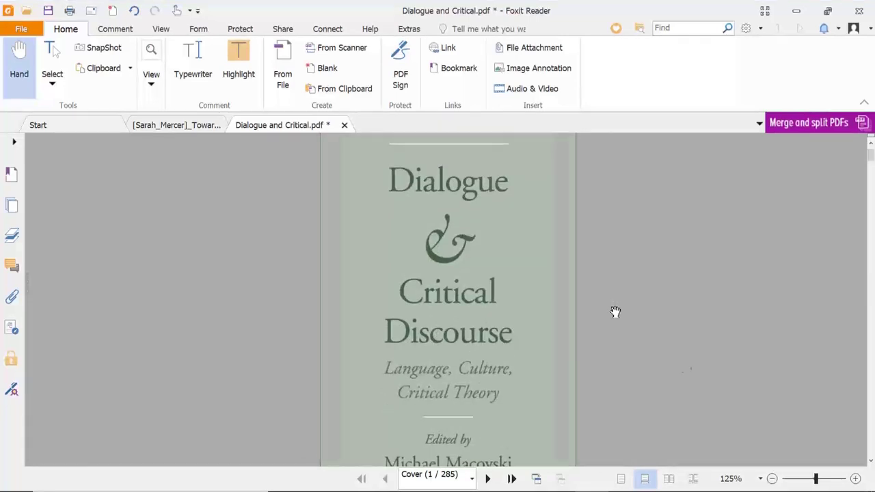
{"action": "scroll", "coordinate": [615, 312], "scroll_direction": "down", "scroll_amount": 1, "text": "ctrl"}
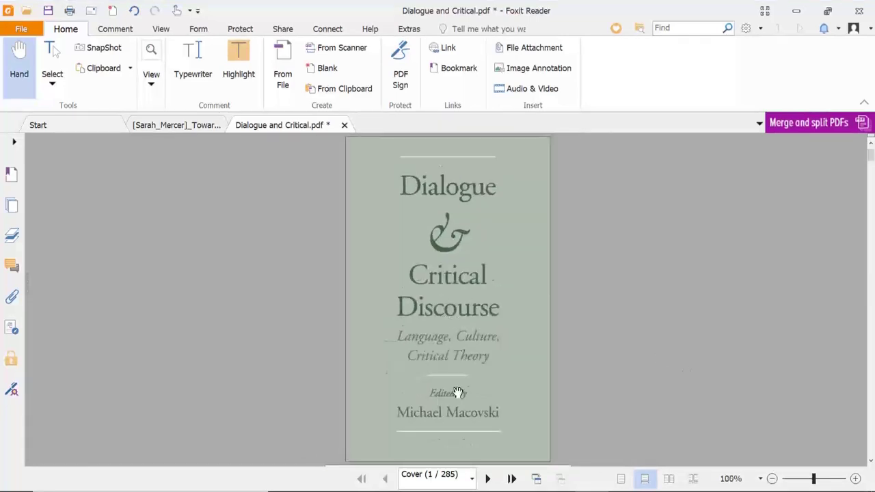
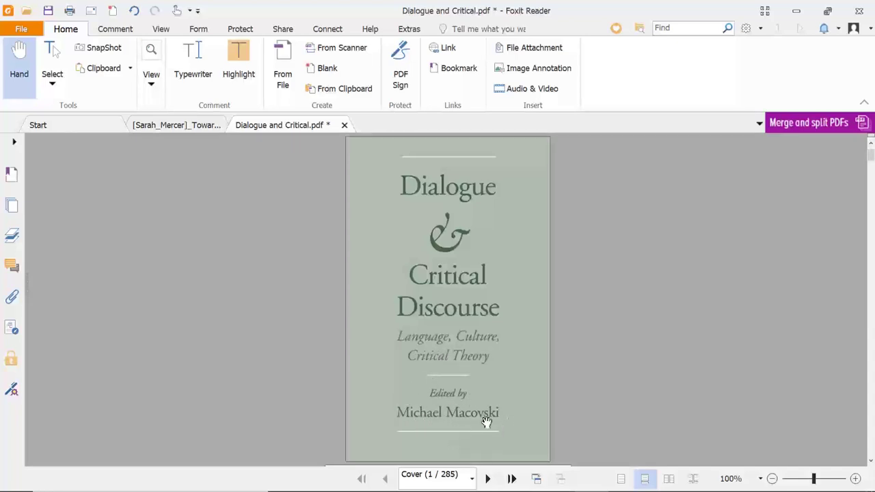
Step: Scroll through the book's cover, front matter and Contents pages in Foxit Reader
{"action": "scroll", "coordinate": [551, 416], "scroll_direction": "down", "scroll_amount": 5}
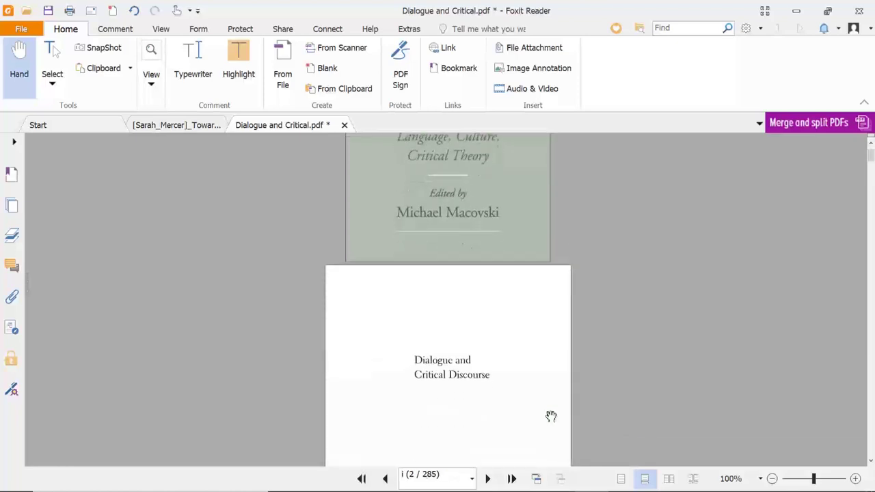
{"action": "scroll", "coordinate": [552, 416], "scroll_direction": "down", "scroll_amount": 5}
{"action": "scroll", "coordinate": [551, 416], "scroll_direction": "down", "scroll_amount": 5}
{"action": "scroll", "coordinate": [552, 416], "scroll_direction": "down", "scroll_amount": 5}
{"action": "scroll", "coordinate": [552, 416], "scroll_direction": "down", "scroll_amount": 5}
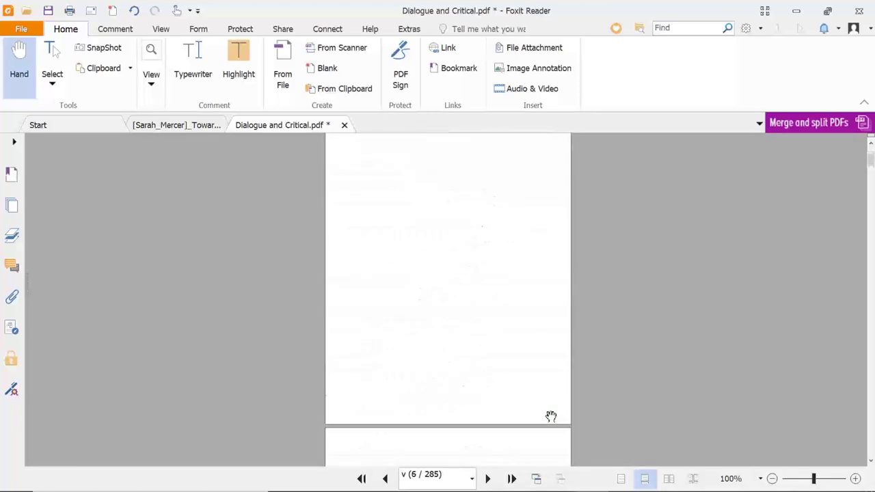
{"action": "scroll", "coordinate": [551, 416], "scroll_direction": "down", "scroll_amount": 5}
{"action": "scroll", "coordinate": [551, 416], "scroll_direction": "down", "scroll_amount": 5}
{"action": "scroll", "coordinate": [551, 416], "scroll_direction": "down", "scroll_amount": 5}
{"action": "scroll", "coordinate": [552, 416], "scroll_direction": "down", "scroll_amount": 5}
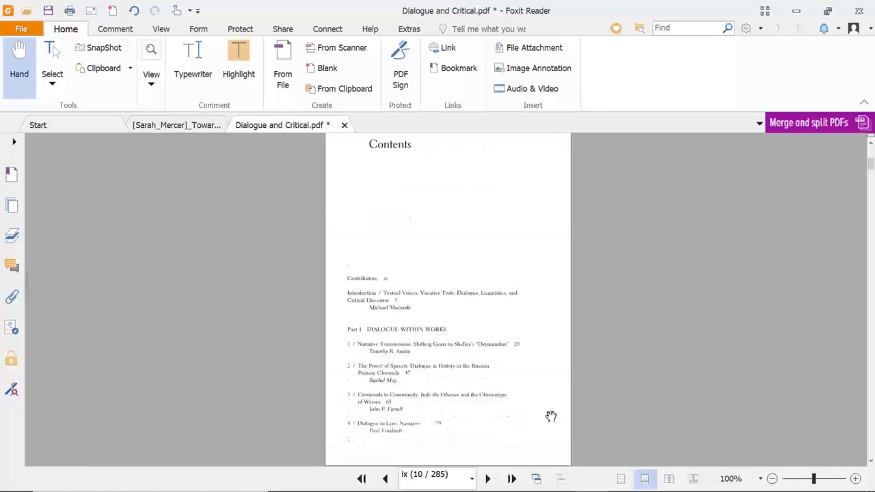
{"action": "scroll", "coordinate": [552, 415], "scroll_direction": "down", "scroll_amount": 3}
{"action": "scroll", "coordinate": [652, 351], "scroll_direction": "up", "scroll_amount": 2, "text": "ctrl"}
{"action": "scroll", "coordinate": [654, 356], "scroll_direction": "up", "scroll_amount": 1, "text": "ctrl"}
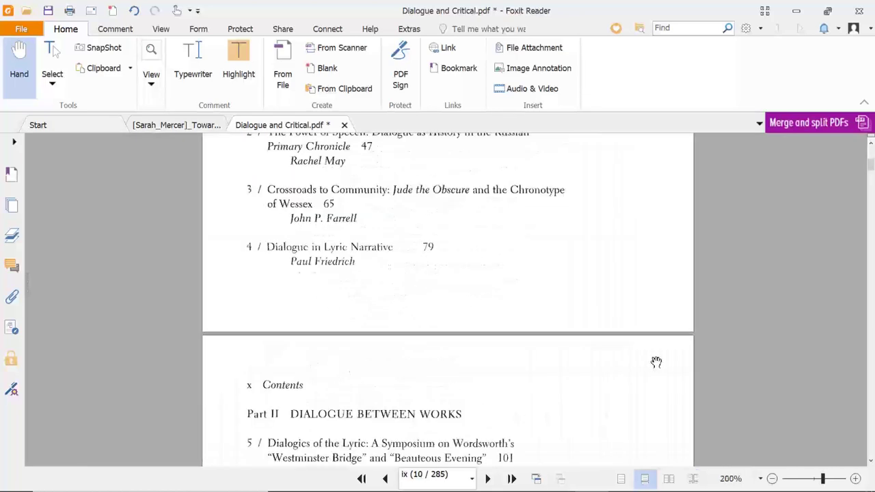
{"action": "scroll", "coordinate": [657, 362], "scroll_direction": "up", "scroll_amount": 2, "text": "ctrl"}
{"action": "scroll", "coordinate": [657, 366], "scroll_direction": "up", "scroll_amount": 1}
{"action": "scroll", "coordinate": [656, 373], "scroll_direction": "up", "scroll_amount": 3}
{"action": "scroll", "coordinate": [656, 375], "scroll_direction": "up", "scroll_amount": 2}
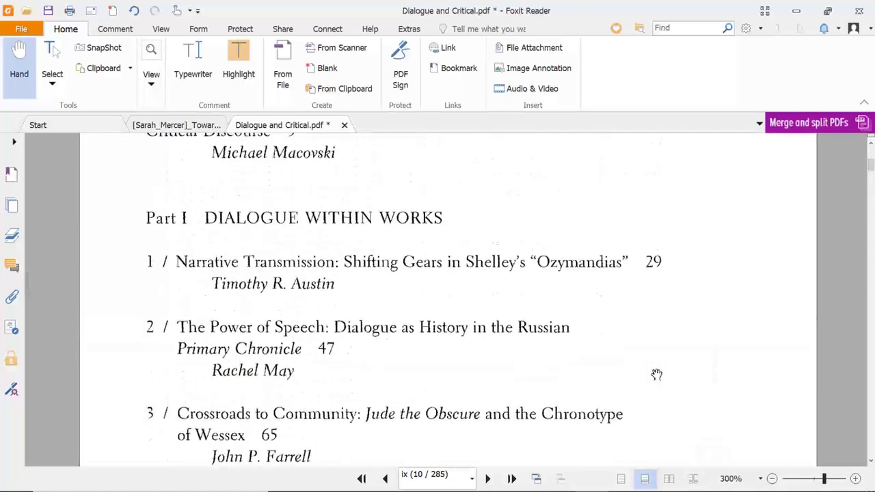
{"action": "scroll", "coordinate": [656, 374], "scroll_direction": "down", "scroll_amount": 1}
{"action": "scroll", "coordinate": [657, 375], "scroll_direction": "down", "scroll_amount": 1}
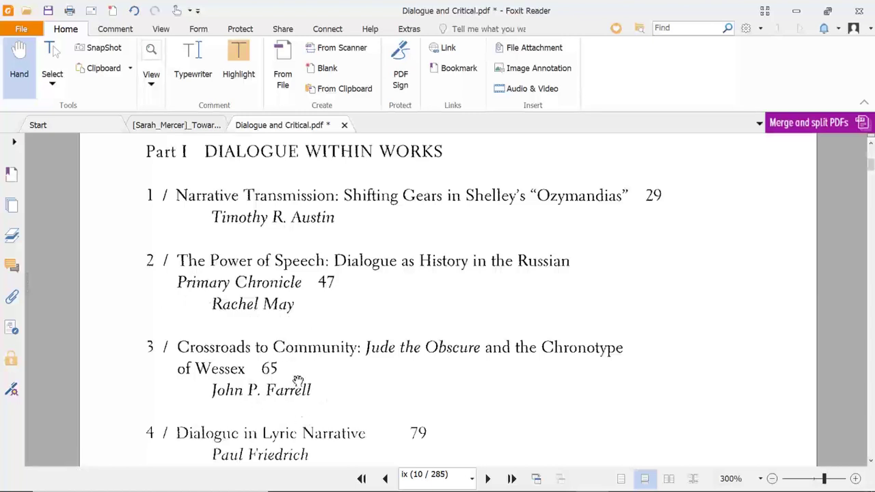
{"action": "scroll", "coordinate": [353, 289], "scroll_direction": "up", "scroll_amount": 3}
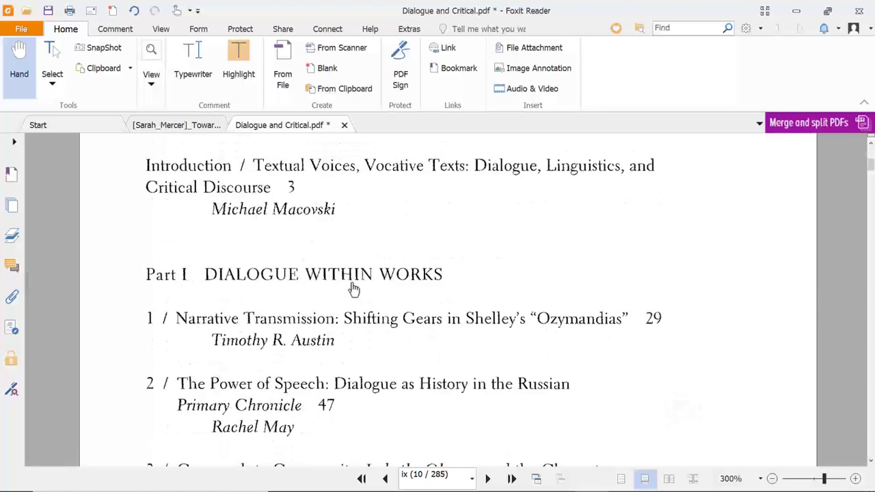
{"action": "scroll", "coordinate": [352, 289], "scroll_direction": "down", "scroll_amount": 3}
{"action": "scroll", "coordinate": [696, 347], "scroll_direction": "down", "scroll_amount": 1, "text": "ctrl"}
{"action": "scroll", "coordinate": [697, 347], "scroll_direction": "up", "scroll_amount": 1}
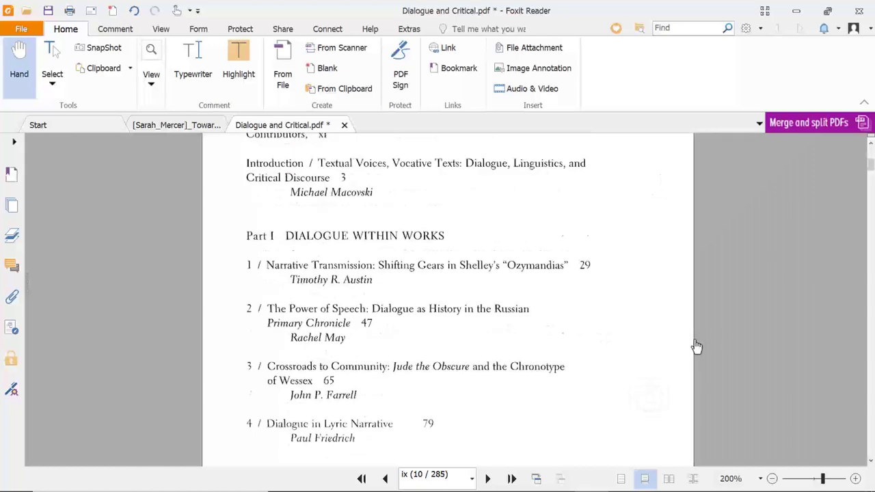
{"action": "scroll", "coordinate": [696, 347], "scroll_direction": "up", "scroll_amount": 5}
{"action": "scroll", "coordinate": [696, 347], "scroll_direction": "up", "scroll_amount": 5}
{"action": "scroll", "coordinate": [696, 346], "scroll_direction": "up", "scroll_amount": 5}
{"action": "scroll", "coordinate": [696, 347], "scroll_direction": "up", "scroll_amount": 5}
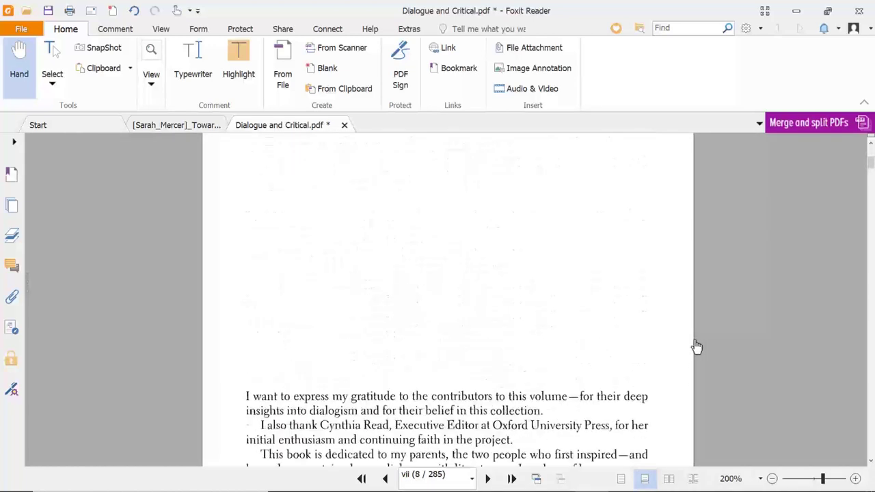
{"action": "scroll", "coordinate": [696, 347], "scroll_direction": "up", "scroll_amount": 3}
{"action": "scroll", "coordinate": [696, 346], "scroll_direction": "down", "scroll_amount": 1}
{"action": "scroll", "coordinate": [697, 347], "scroll_direction": "down", "scroll_amount": 5}
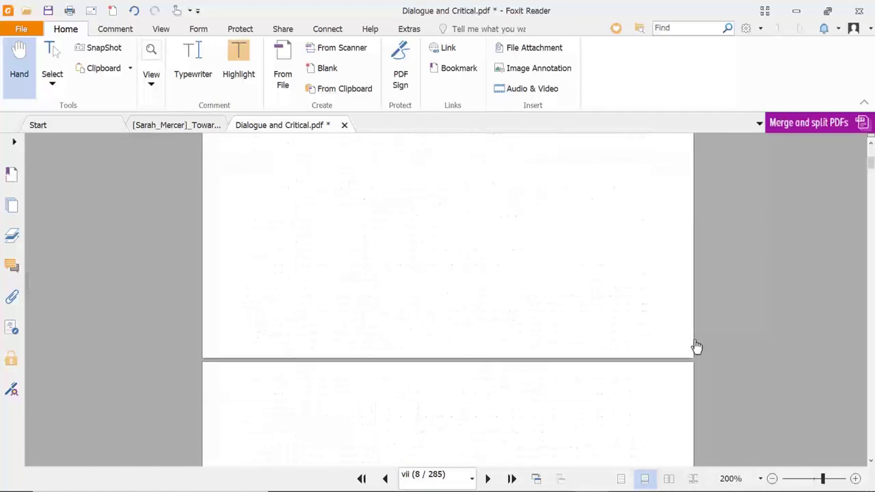
{"action": "scroll", "coordinate": [696, 347], "scroll_direction": "down", "scroll_amount": 1}
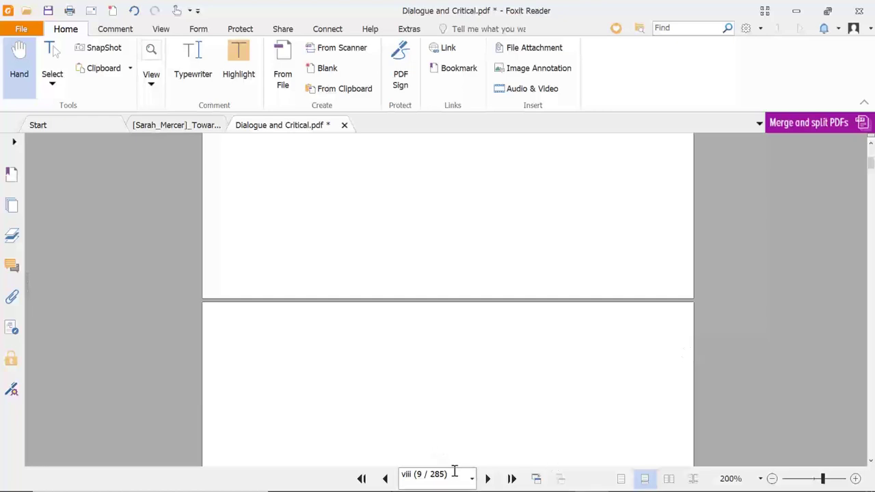
Step: Jump to page 197 of the Dialogue and Critical Discourse PDF
{"action": "left_click", "coordinate": [455, 472]}
{"action": "type", "text": "197"}
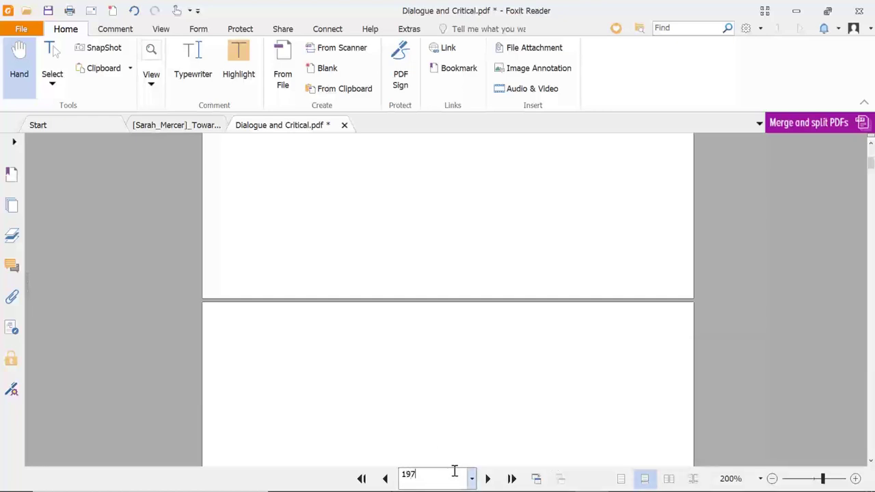
{"action": "key", "text": "Return"}
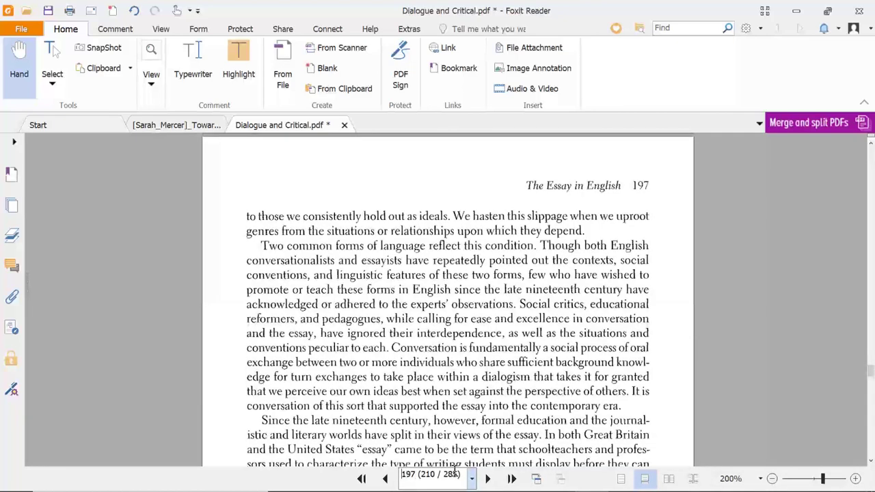
{"action": "scroll", "coordinate": [455, 472], "scroll_direction": "up", "scroll_amount": 3}
{"action": "scroll", "coordinate": [455, 471], "scroll_direction": "up", "scroll_amount": 3}
{"action": "scroll", "coordinate": [455, 472], "scroll_direction": "up", "scroll_amount": 3}
{"action": "scroll", "coordinate": [455, 472], "scroll_direction": "up", "scroll_amount": 3}
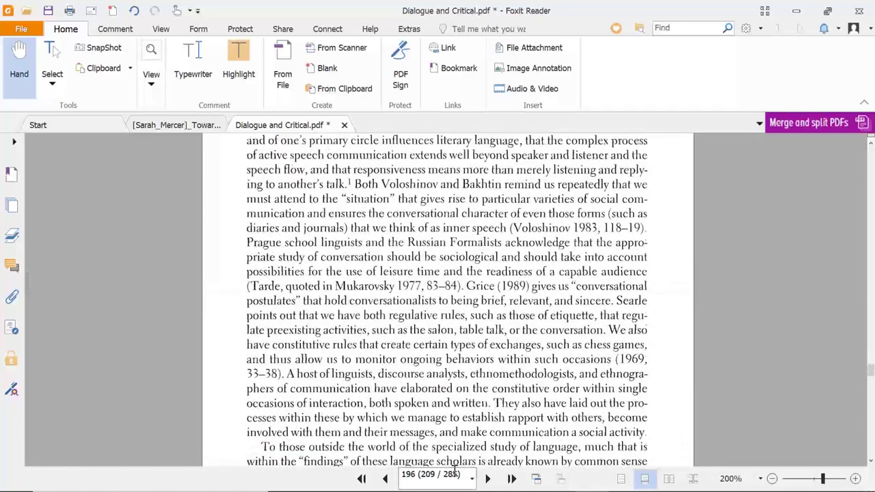
{"action": "scroll", "coordinate": [454, 471], "scroll_direction": "down", "scroll_amount": 5}
{"action": "scroll", "coordinate": [455, 472], "scroll_direction": "down", "scroll_amount": 3}
{"action": "scroll", "coordinate": [455, 472], "scroll_direction": "down", "scroll_amount": 1}
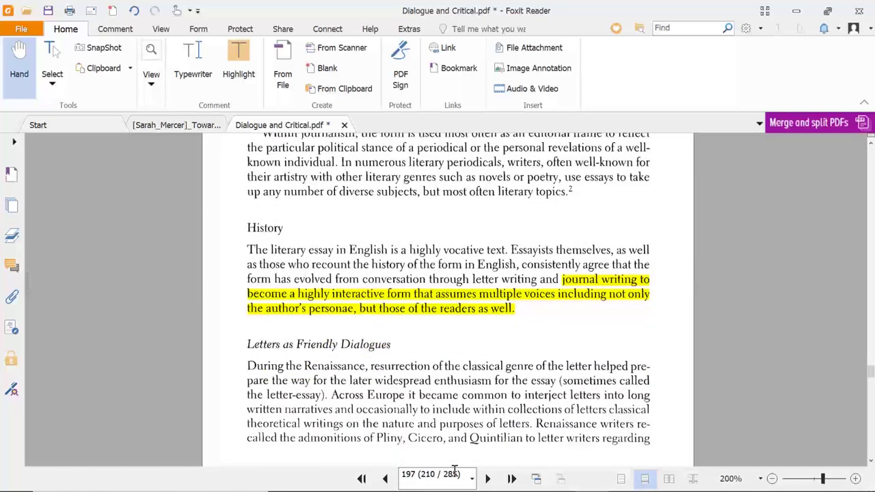
Step: Inspect the yellow highlight on the journal-writing quote on page 197
{"action": "left_click", "coordinate": [448, 293]}
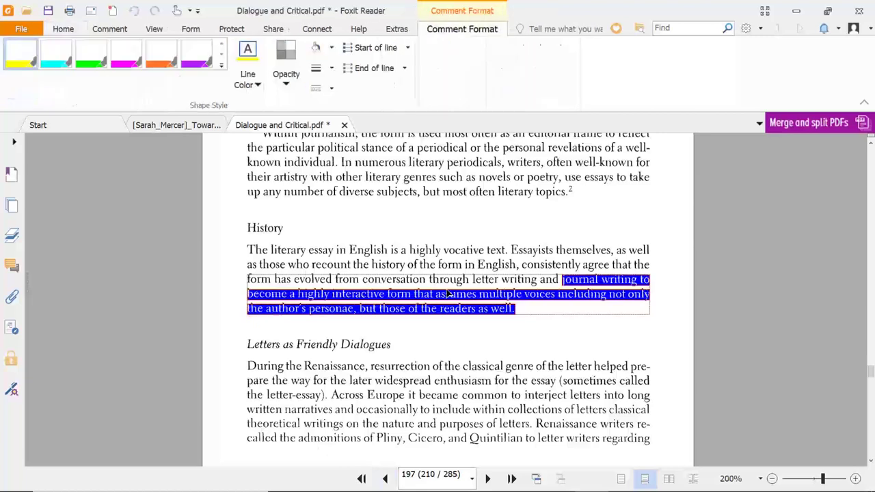
{"action": "left_click", "coordinate": [535, 334]}
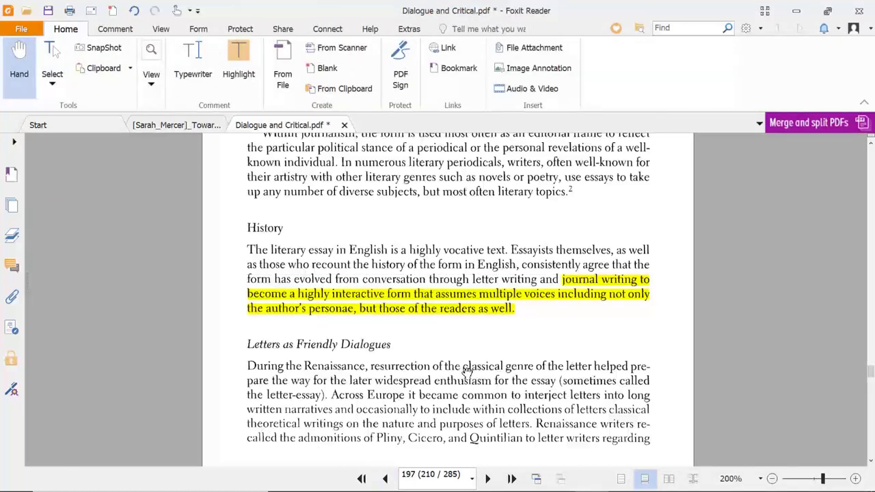
{"action": "scroll", "coordinate": [467, 370], "scroll_direction": "down", "scroll_amount": 3}
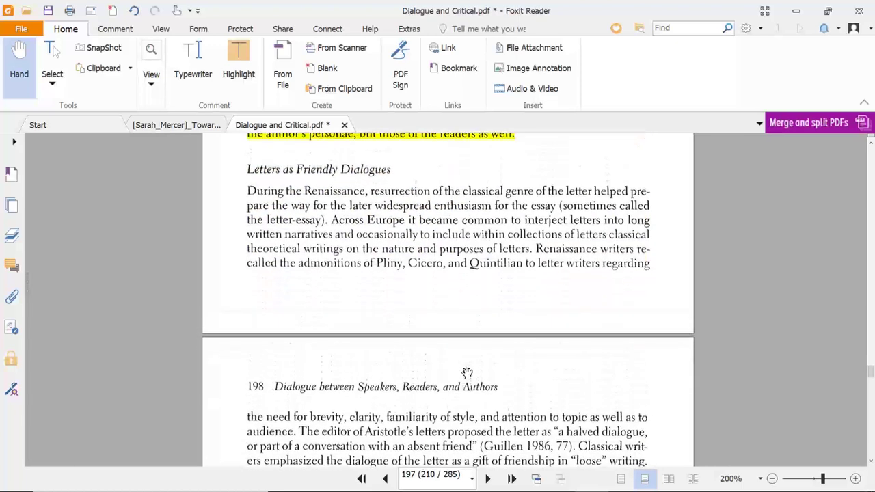
{"action": "scroll", "coordinate": [467, 373], "scroll_direction": "up", "scroll_amount": 5}
{"action": "scroll", "coordinate": [467, 372], "scroll_direction": "up", "scroll_amount": 4}
{"action": "scroll", "coordinate": [467, 372], "scroll_direction": "up", "scroll_amount": 3}
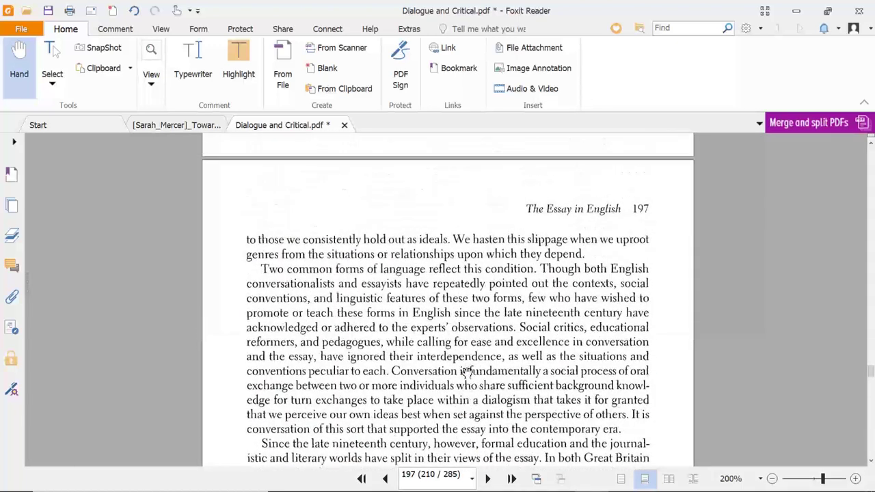
{"action": "scroll", "coordinate": [467, 372], "scroll_direction": "up", "scroll_amount": 1}
{"action": "scroll", "coordinate": [467, 373], "scroll_direction": "up", "scroll_amount": 1}
{"action": "scroll", "coordinate": [467, 373], "scroll_direction": "up", "scroll_amount": 4}
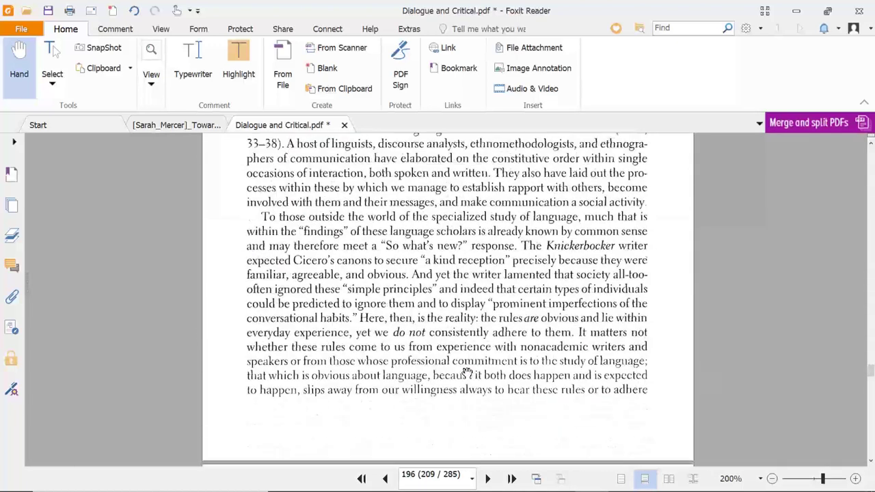
{"action": "scroll", "coordinate": [467, 372], "scroll_direction": "up", "scroll_amount": 1}
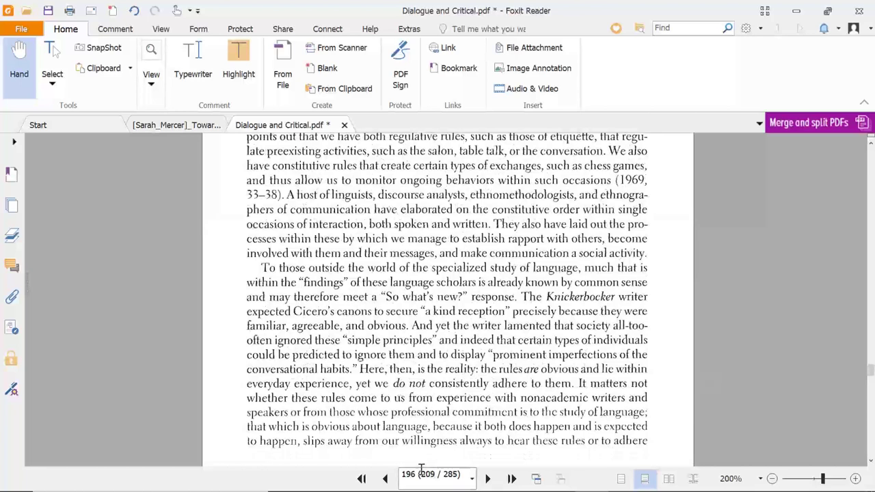
Step: Use the Bookmarks panel to go to Contributors and then the Contents page
{"action": "left_click", "coordinate": [13, 143]}
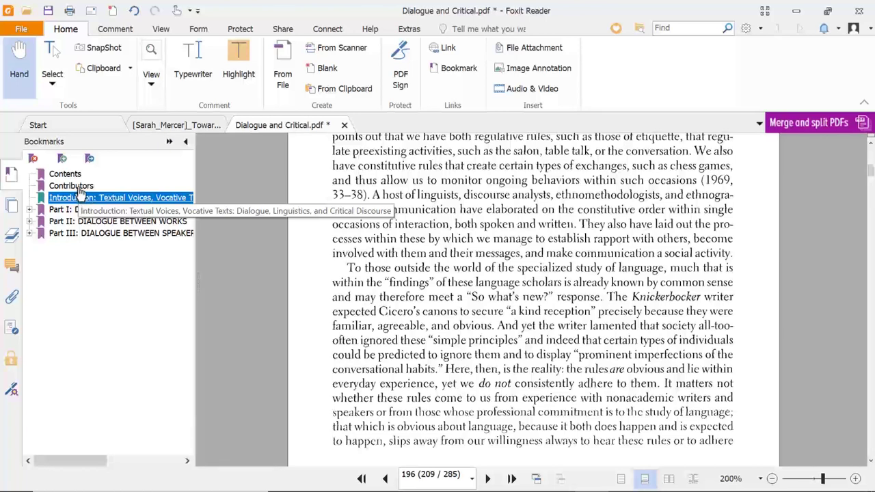
{"action": "left_click", "coordinate": [95, 188]}
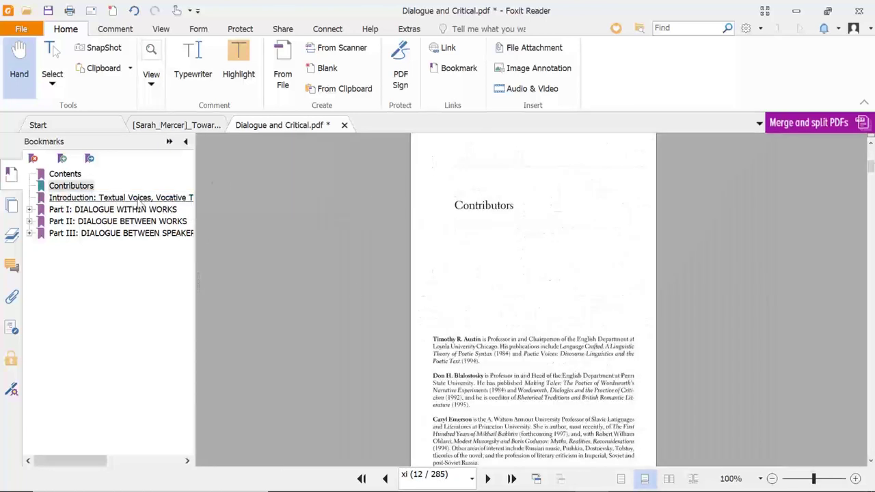
{"action": "left_click", "coordinate": [66, 176]}
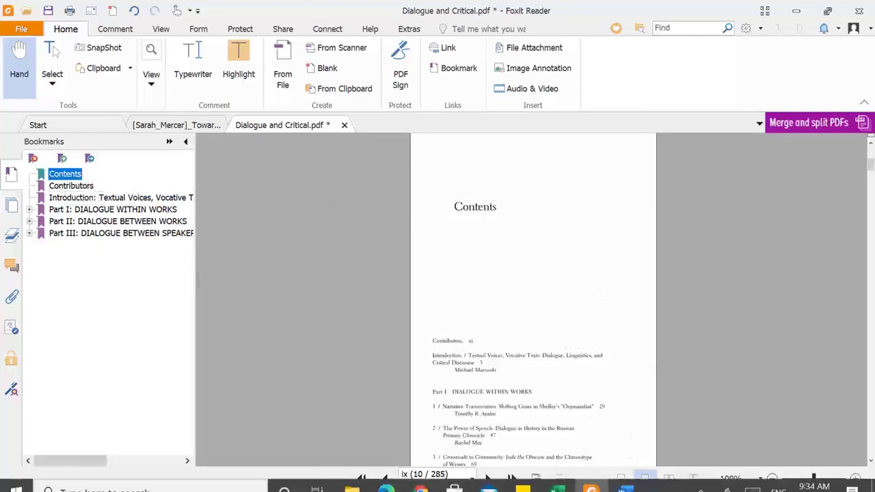
Step: In Word, place the cursor after the quote and start a new citation source
{"action": "mouse_move", "coordinate": [623, 487]}
{"action": "left_click", "coordinate": [622, 479]}
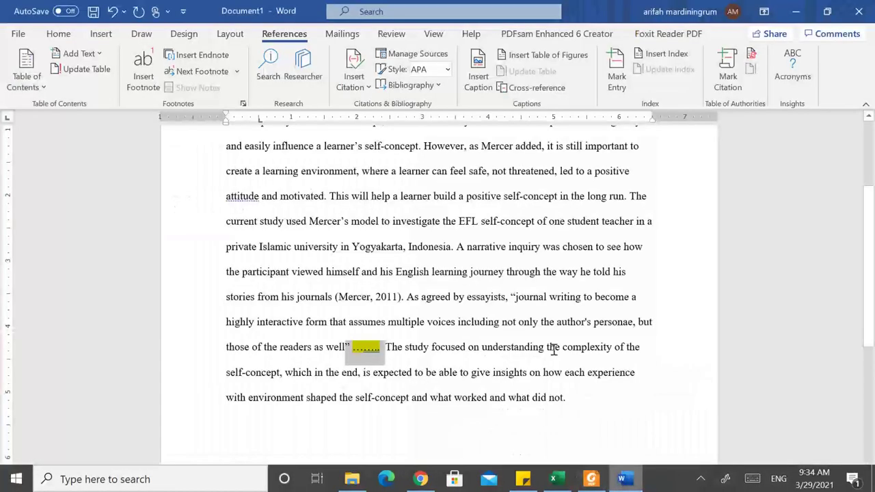
{"action": "left_click", "coordinate": [385, 347]}
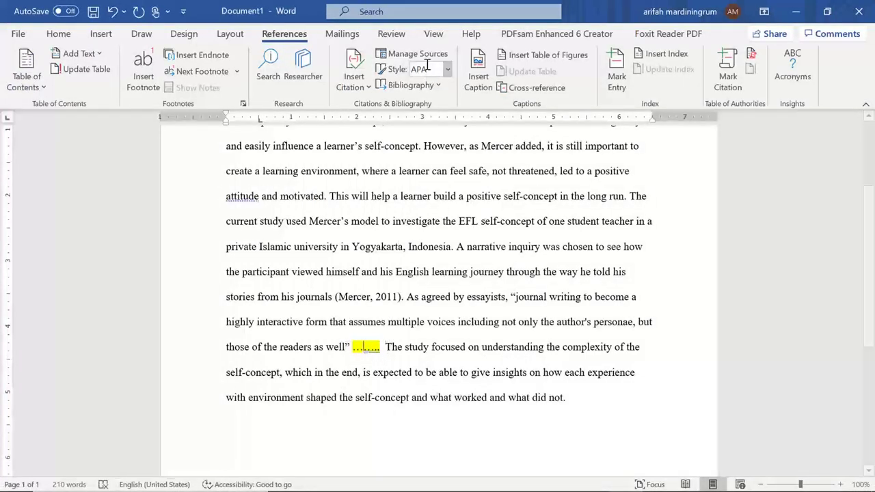
{"action": "left_click", "coordinate": [361, 88]}
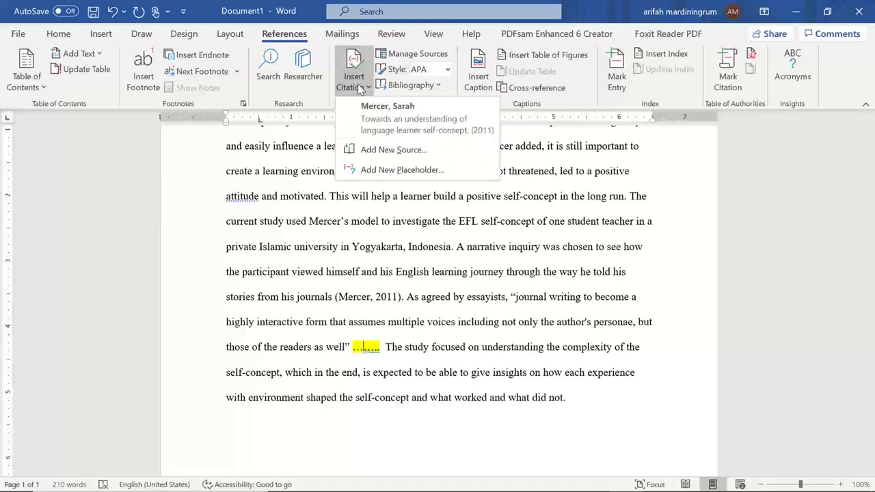
{"action": "left_click", "coordinate": [390, 149]}
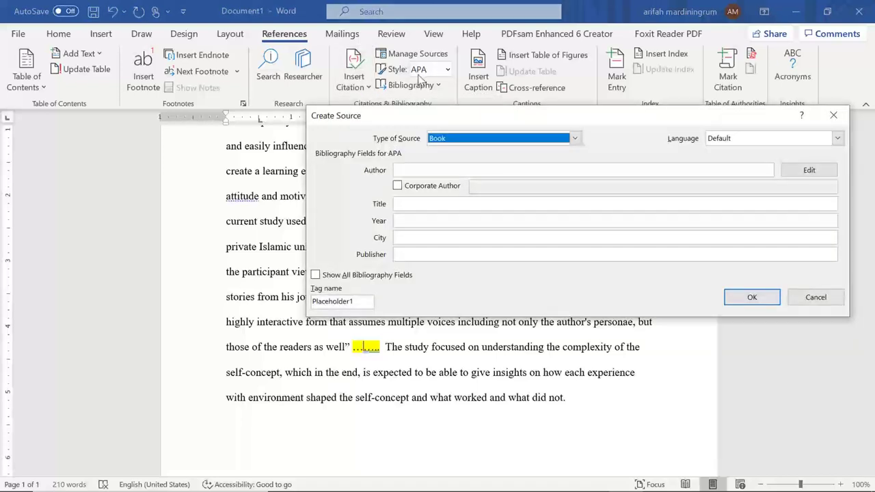
{"action": "left_click", "coordinate": [576, 139]}
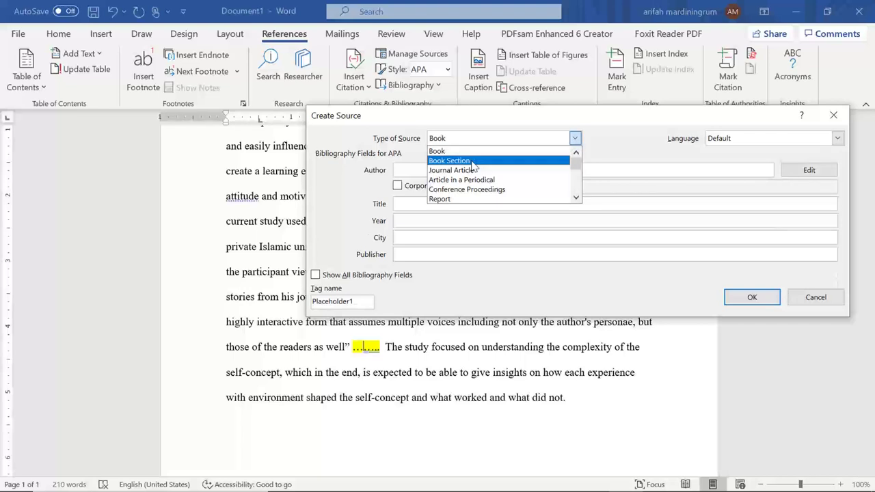
Step: Make the new source a Book Section with all bibliography fields shown, then bring up the PDF
{"action": "left_click", "coordinate": [473, 163]}
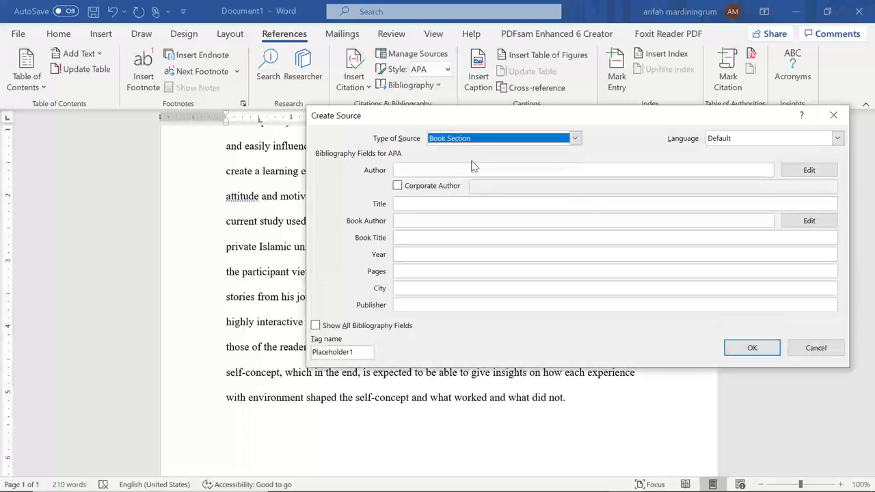
{"action": "left_click", "coordinate": [434, 172]}
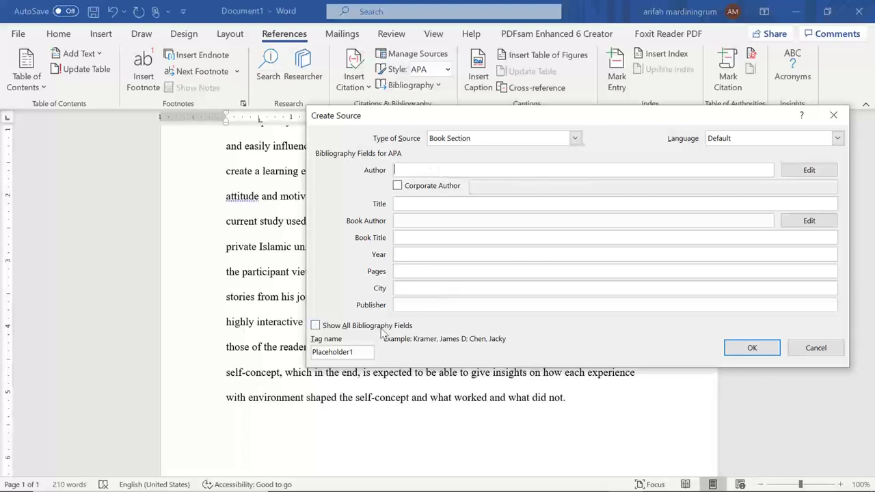
{"action": "left_click", "coordinate": [316, 326]}
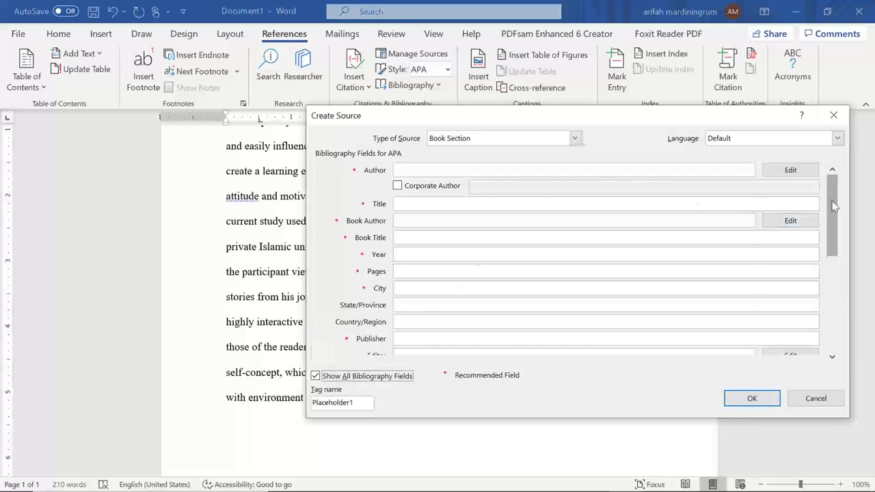
{"action": "mouse_move", "coordinate": [834, 222]}
{"action": "left_mouse_down"}
{"action": "mouse_move", "coordinate": [838, 237]}
{"action": "mouse_move", "coordinate": [834, 189]}
{"action": "left_mouse_up"}
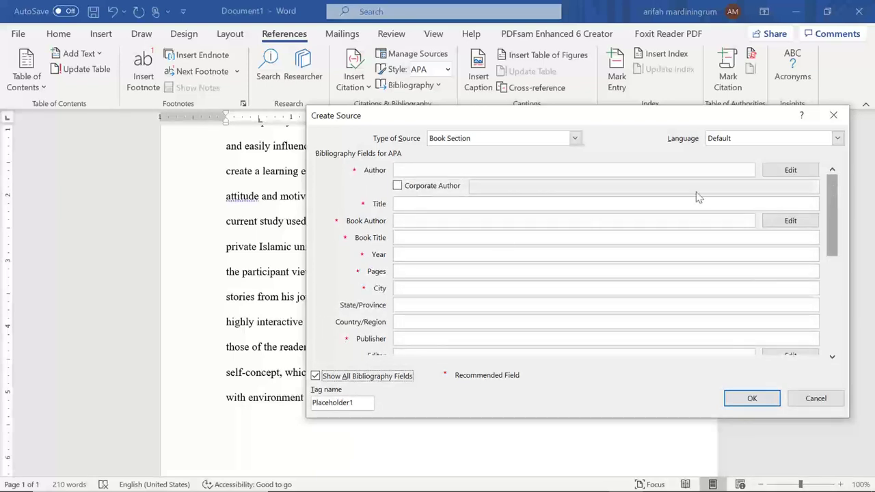
{"action": "left_click", "coordinate": [412, 171]}
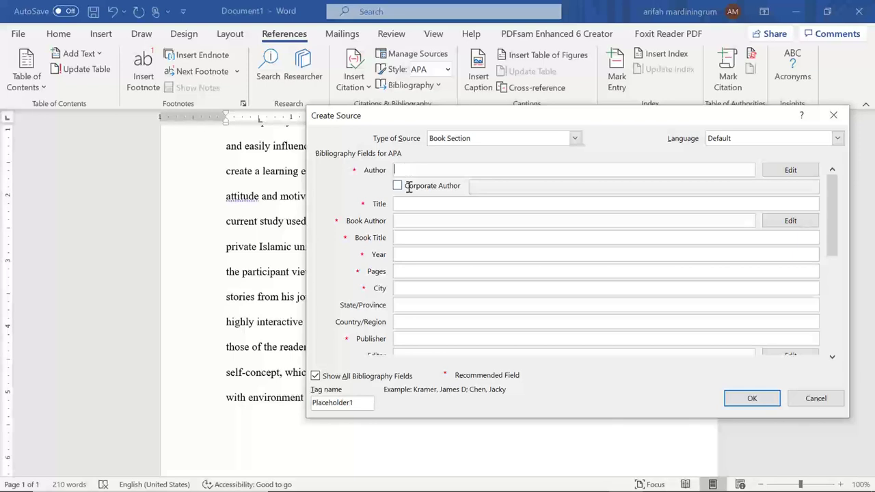
{"action": "left_click", "coordinate": [600, 482]}
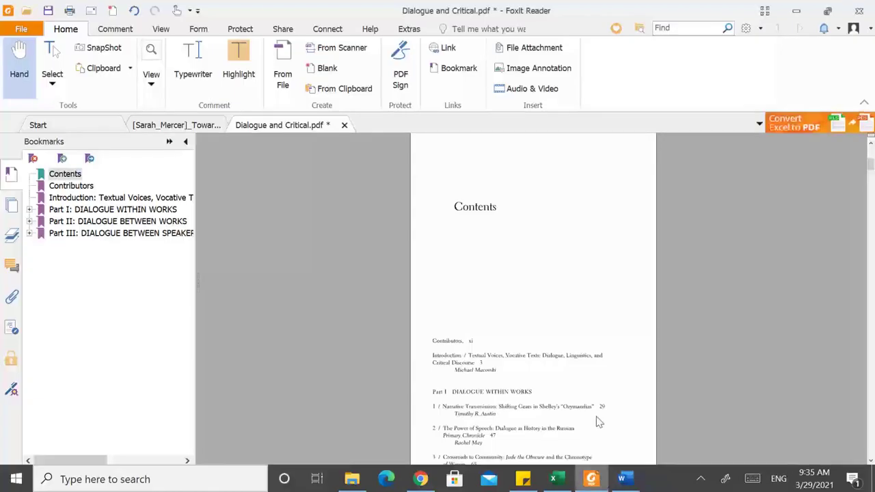
Step: Scroll the PDF contents to chapter 9, The Essay in English, then return to Word
{"action": "scroll", "coordinate": [561, 324], "scroll_direction": "down", "scroll_amount": 1}
{"action": "scroll", "coordinate": [561, 324], "scroll_direction": "down", "scroll_amount": 3}
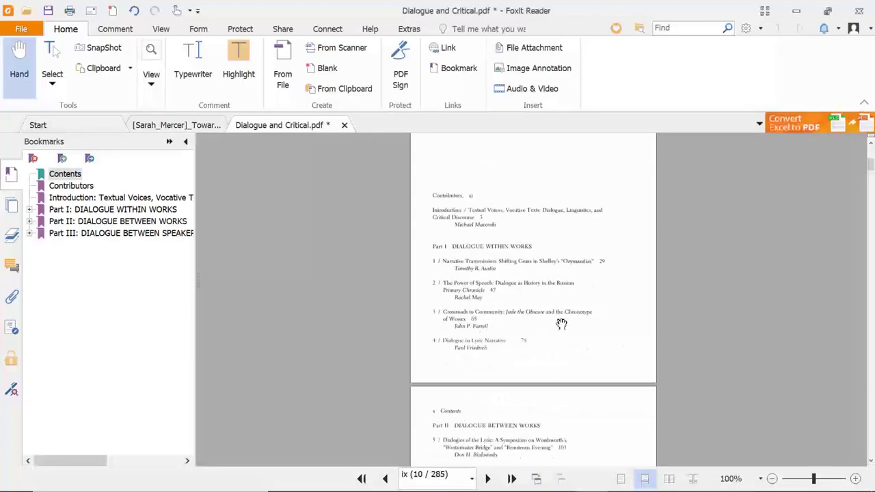
{"action": "scroll", "coordinate": [648, 358], "scroll_direction": "up", "scroll_amount": 1, "text": "ctrl"}
{"action": "scroll", "coordinate": [650, 357], "scroll_direction": "up", "scroll_amount": 1, "text": "ctrl"}
{"action": "scroll", "coordinate": [653, 357], "scroll_direction": "up", "scroll_amount": 1, "text": "ctrl"}
{"action": "scroll", "coordinate": [655, 359], "scroll_direction": "up", "scroll_amount": 1, "text": "ctrl"}
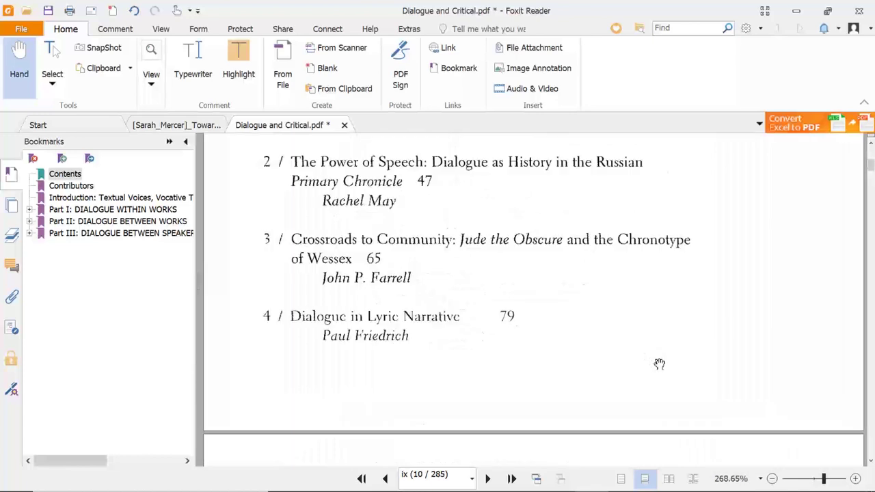
{"action": "scroll", "coordinate": [659, 364], "scroll_direction": "down", "scroll_amount": 2}
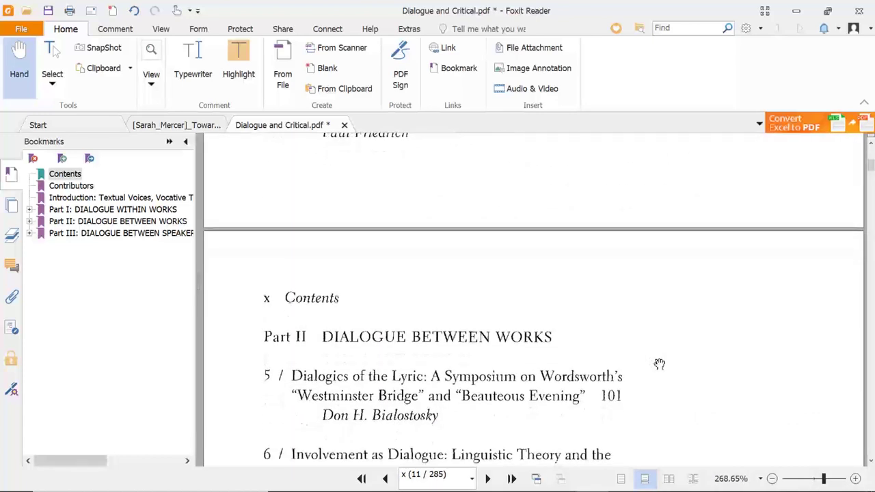
{"action": "scroll", "coordinate": [659, 364], "scroll_direction": "down", "scroll_amount": 1}
{"action": "scroll", "coordinate": [659, 363], "scroll_direction": "down", "scroll_amount": 1}
{"action": "scroll", "coordinate": [659, 363], "scroll_direction": "down", "scroll_amount": 3}
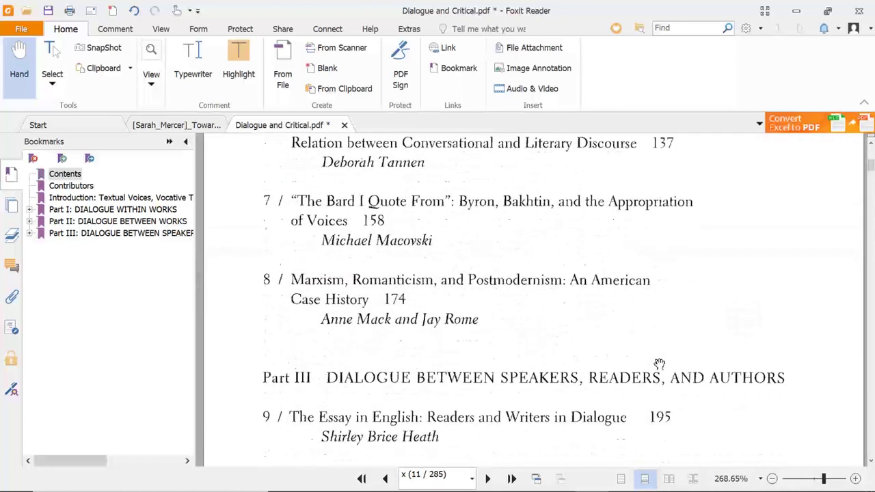
{"action": "scroll", "coordinate": [659, 364], "scroll_direction": "down", "scroll_amount": 1}
{"action": "scroll", "coordinate": [660, 363], "scroll_direction": "down", "scroll_amount": 1}
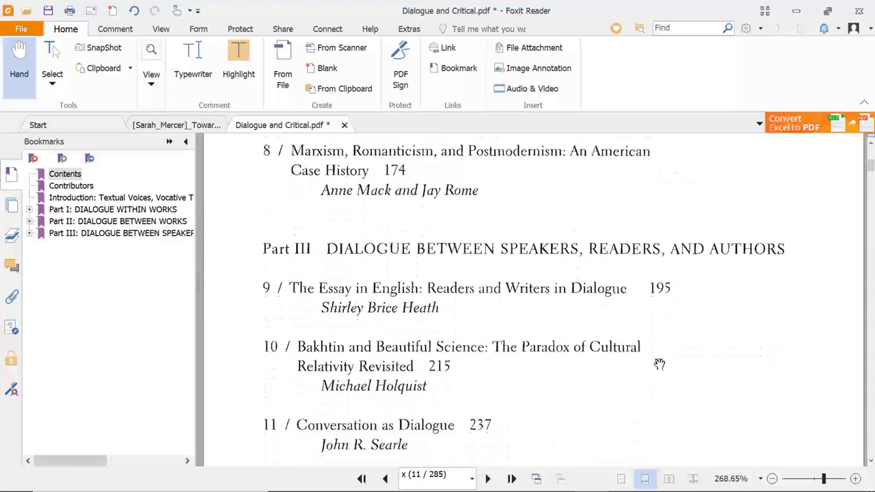
{"action": "scroll", "coordinate": [659, 363], "scroll_direction": "down", "scroll_amount": 2}
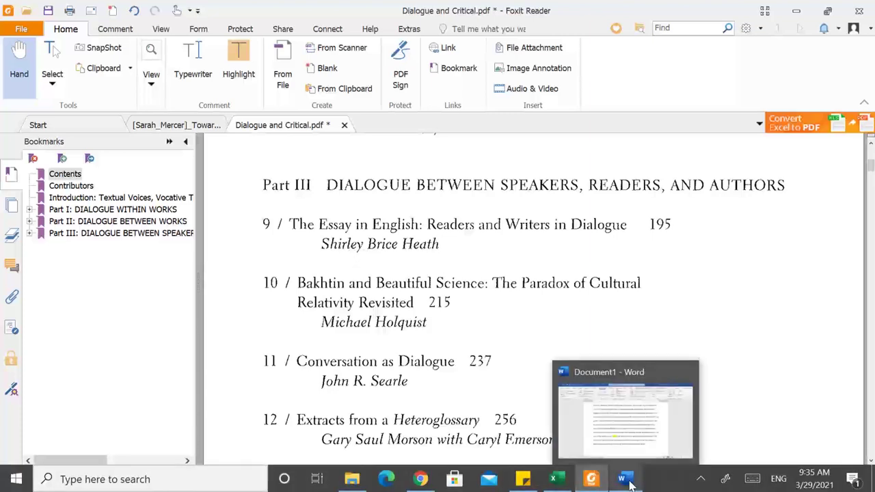
{"action": "left_click", "coordinate": [628, 483]}
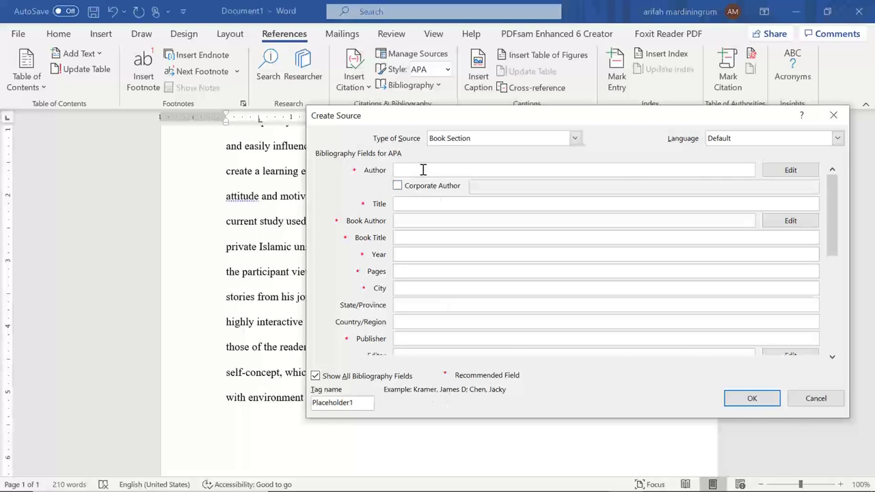
Step: Enter the chapter author's name in the Author field, checking its spelling against the PDF
{"action": "type", "text": "Heath, S"}
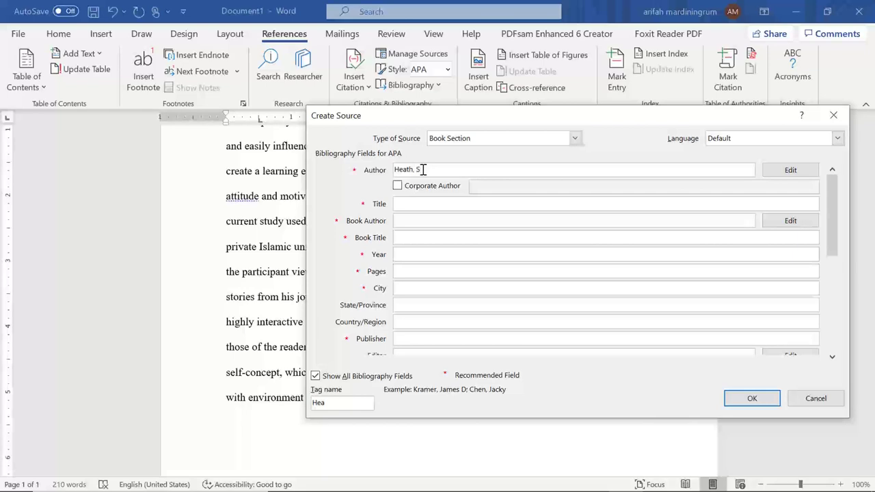
{"action": "type", "text": "ley"}
{"action": "left_click", "coordinate": [600, 482]}
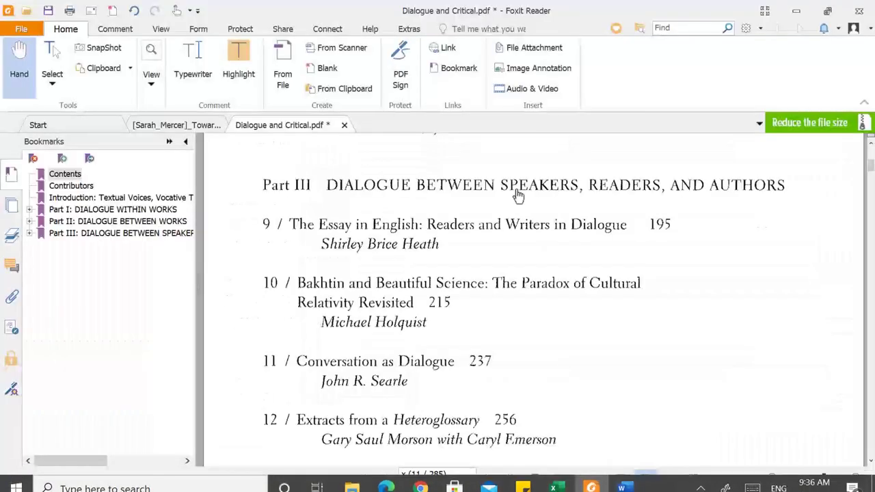
{"action": "left_click", "coordinate": [622, 488]}
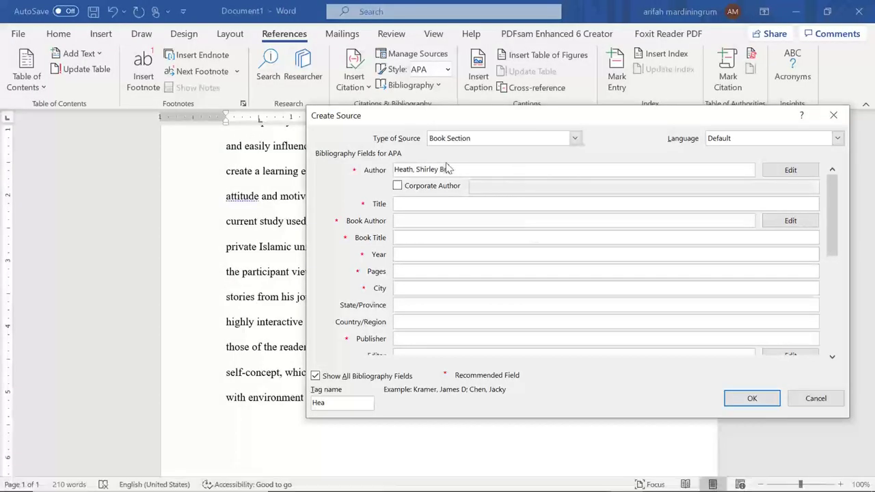
{"action": "type", "text": "rice"}
{"action": "left_click", "coordinate": [428, 203]}
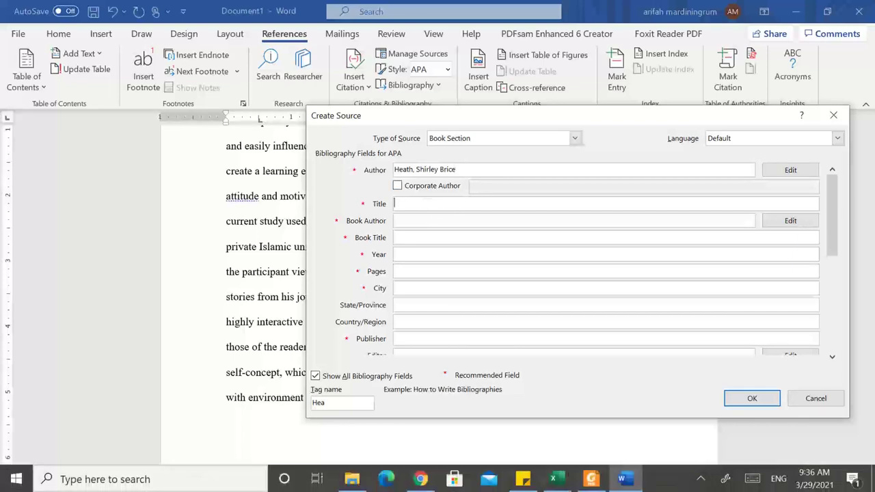
Step: Copy chapter 9's title from the PDF and paste it into the source's Title field
{"action": "left_click", "coordinate": [592, 479]}
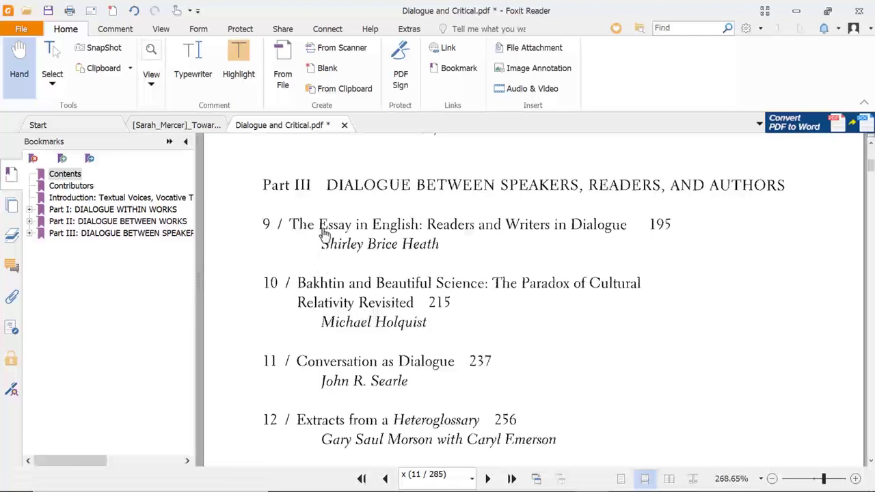
{"action": "left_click", "coordinate": [52, 56]}
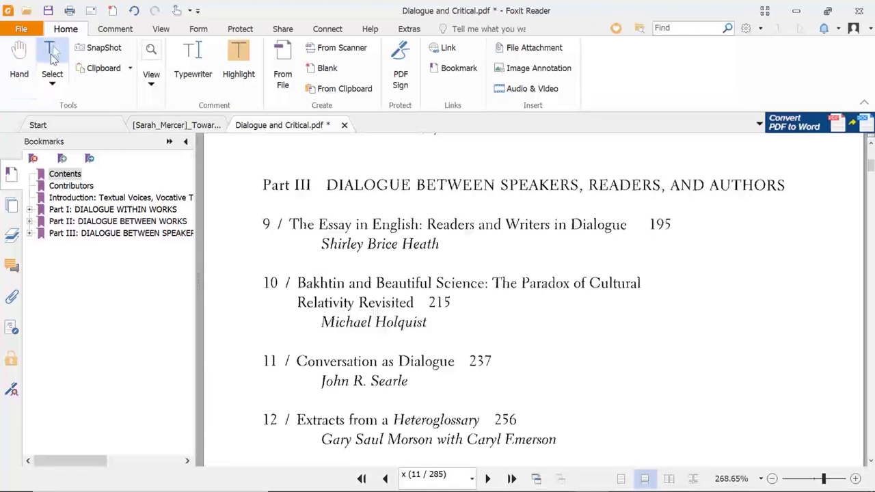
{"action": "left_click_drag", "start_coordinate": [290, 225], "coordinate": [633, 227]}
{"action": "key", "text": "ctrl+c"}
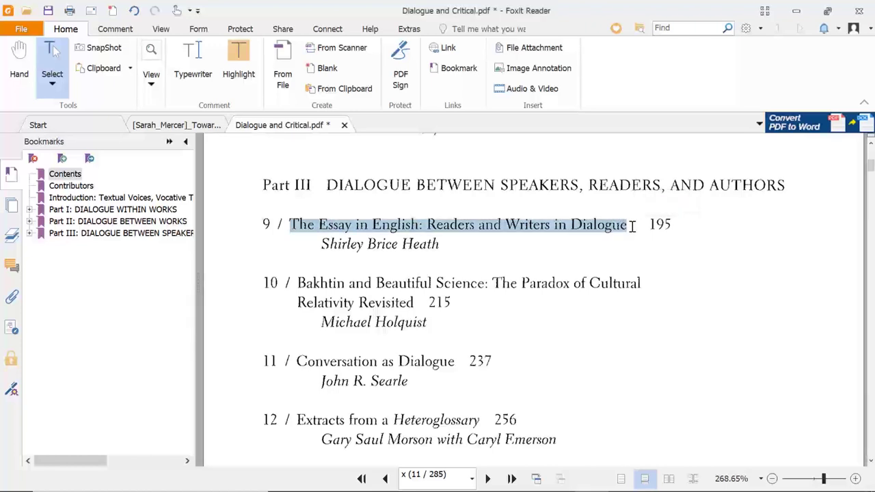
{"action": "mouse_move", "coordinate": [625, 479]}
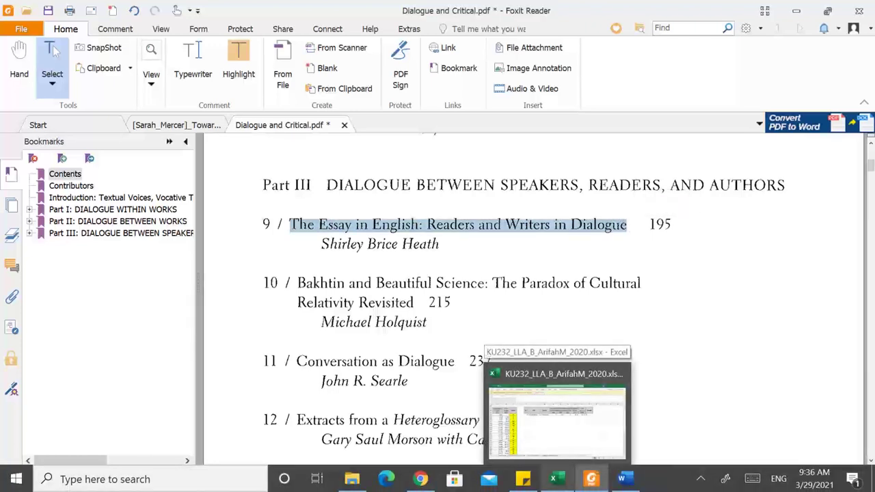
{"action": "left_click", "coordinate": [624, 482]}
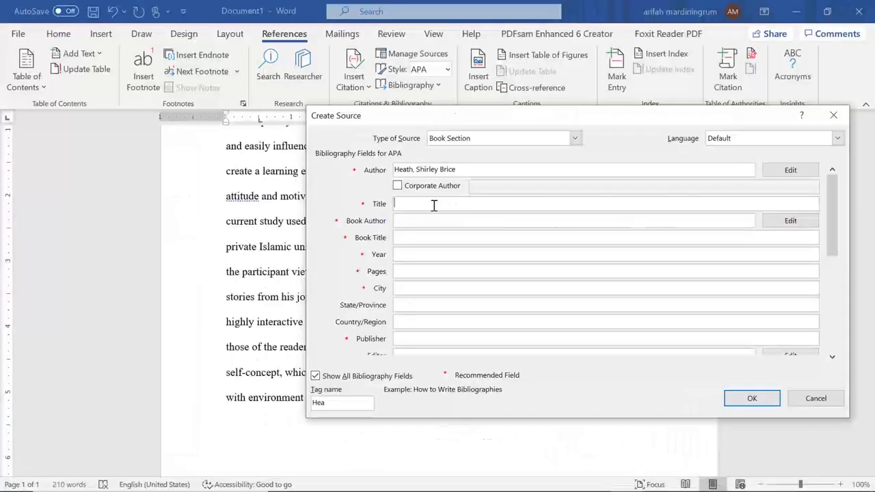
{"action": "key", "text": "ctrl+v"}
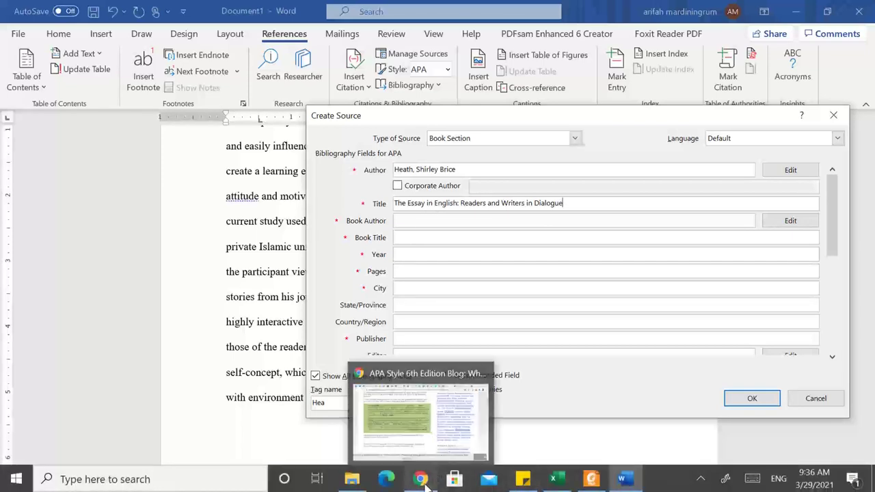
{"action": "left_click", "coordinate": [423, 479]}
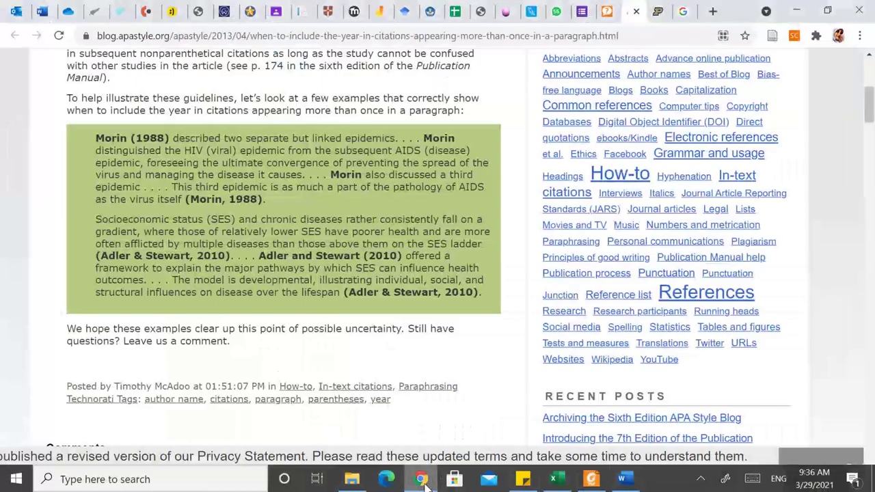
Step: Open Purdue OWL's APA books reference page and scroll to the 'Article or Chapter in an Edited Book' example
{"action": "left_click", "coordinate": [657, 13]}
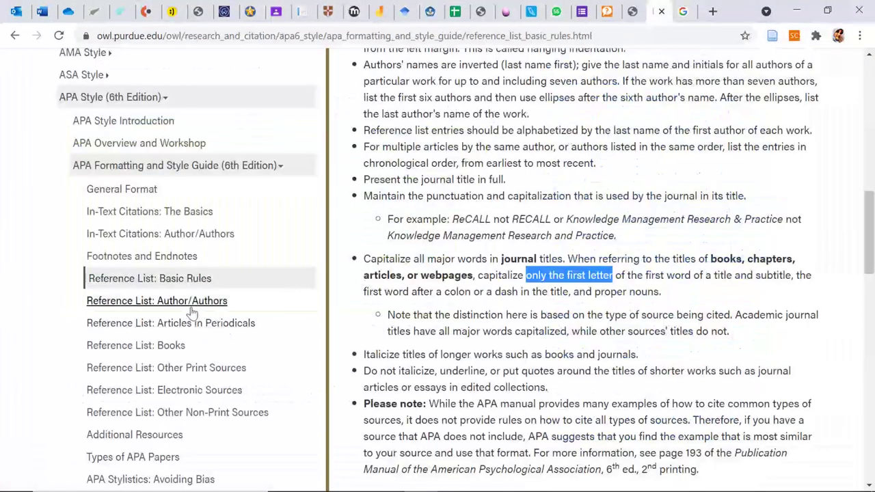
{"action": "left_click", "coordinate": [160, 349]}
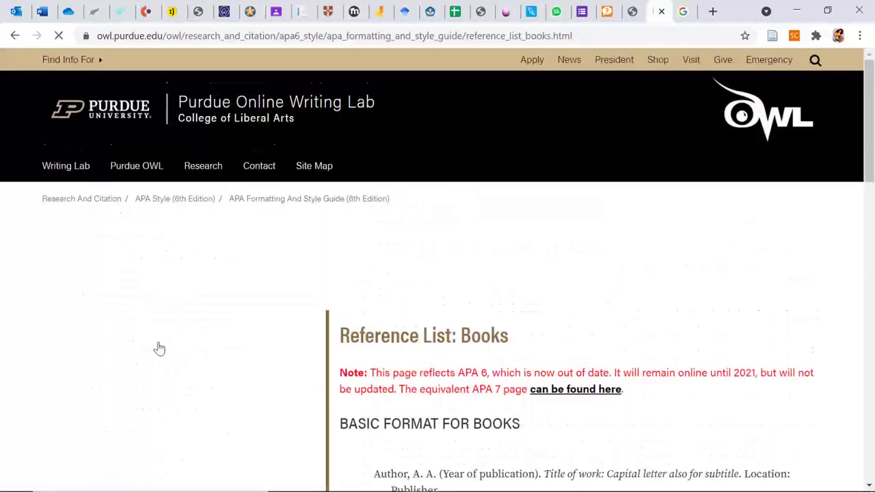
{"action": "scroll", "coordinate": [585, 301], "scroll_direction": "down", "scroll_amount": 2}
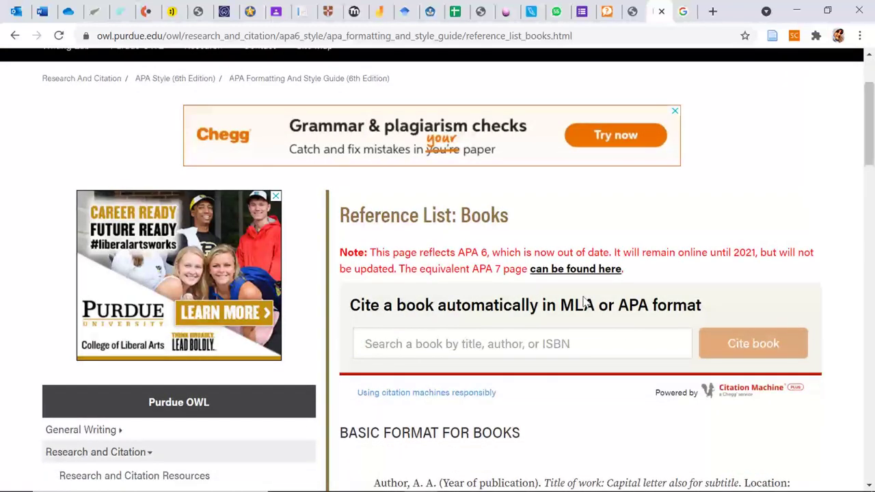
{"action": "scroll", "coordinate": [585, 300], "scroll_direction": "down", "scroll_amount": 3}
{"action": "scroll", "coordinate": [585, 301], "scroll_direction": "down", "scroll_amount": 1}
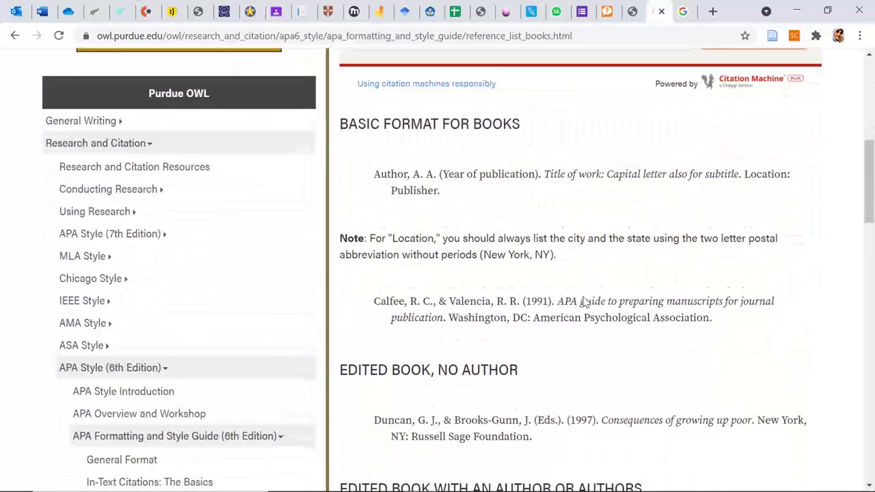
{"action": "scroll", "coordinate": [584, 301], "scroll_direction": "down", "scroll_amount": 1}
{"action": "scroll", "coordinate": [585, 300], "scroll_direction": "down", "scroll_amount": 1}
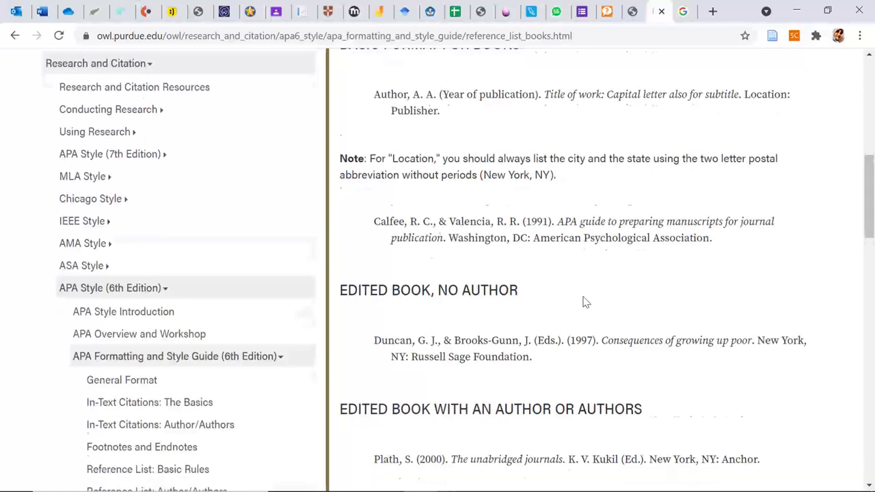
{"action": "scroll", "coordinate": [585, 301], "scroll_direction": "down", "scroll_amount": 6}
{"action": "scroll", "coordinate": [585, 301], "scroll_direction": "down", "scroll_amount": 1}
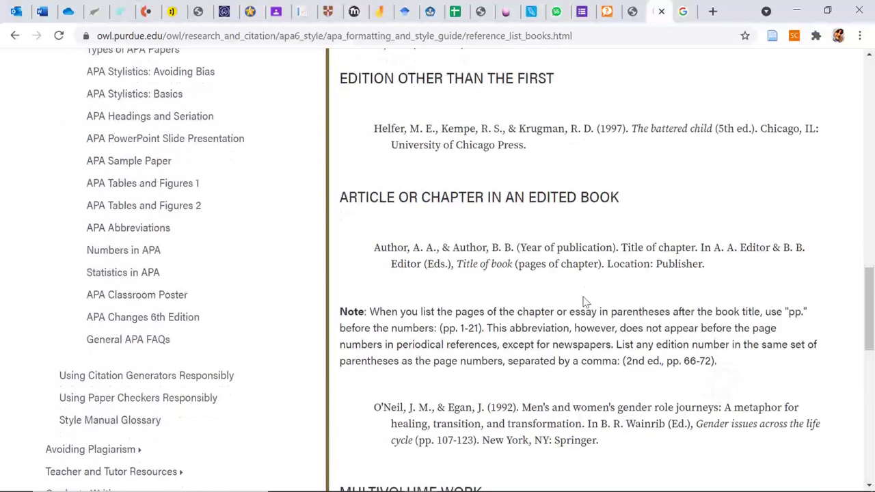
{"action": "scroll", "coordinate": [585, 301], "scroll_direction": "down", "scroll_amount": 1}
{"action": "scroll", "coordinate": [585, 301], "scroll_direction": "up", "scroll_amount": 1}
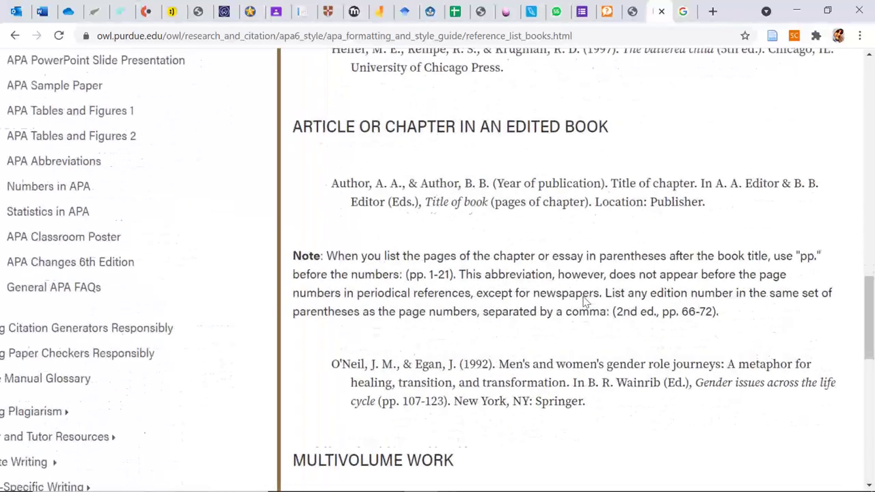
{"action": "scroll", "coordinate": [585, 301], "scroll_direction": "up", "scroll_amount": 1}
{"action": "scroll", "coordinate": [585, 301], "scroll_direction": "up", "scroll_amount": 1}
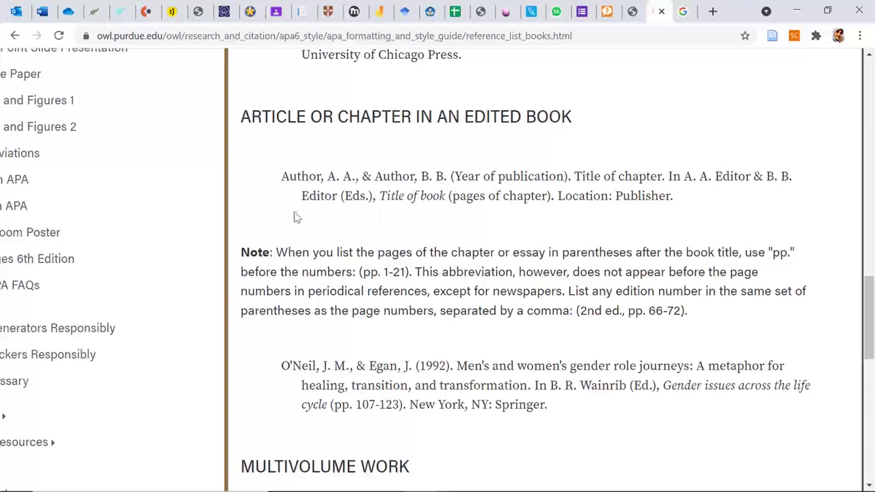
Step: Highlight the author-year and chapter-title parts of the template to study their format
{"action": "left_click_drag", "start_coordinate": [280, 178], "coordinate": [576, 180]}
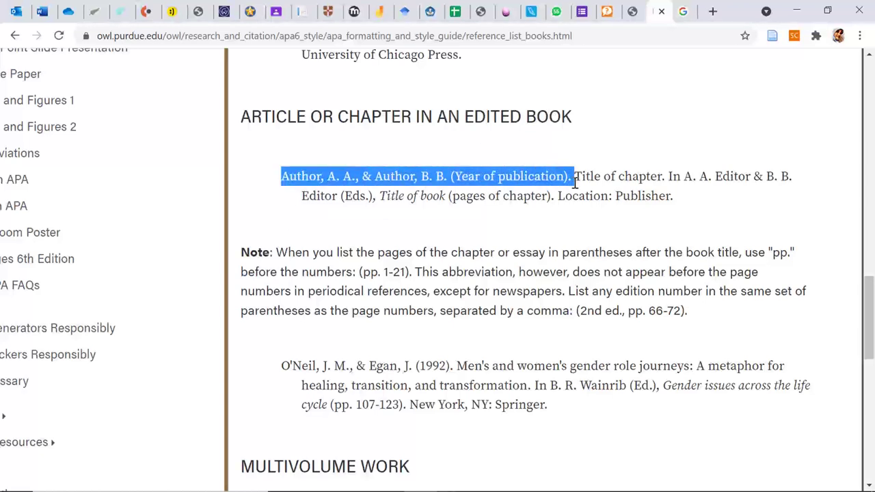
{"action": "left_click", "coordinate": [623, 177]}
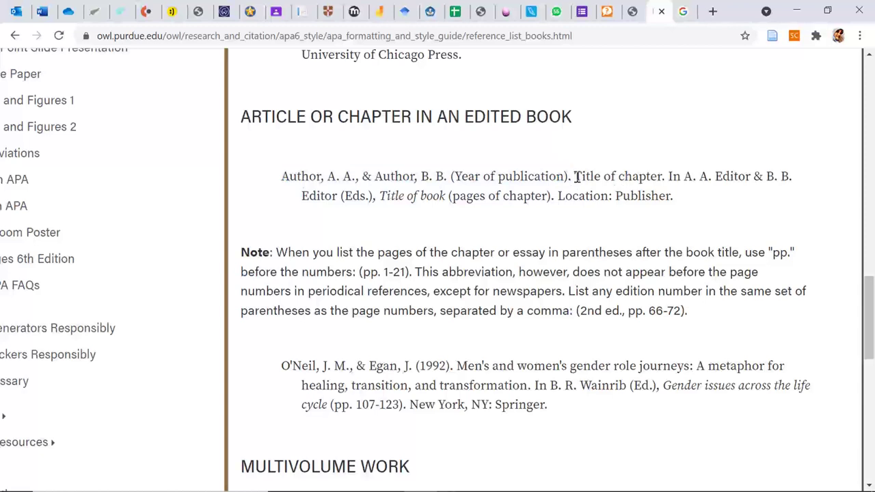
{"action": "left_click_drag", "start_coordinate": [575, 177], "coordinate": [665, 180]}
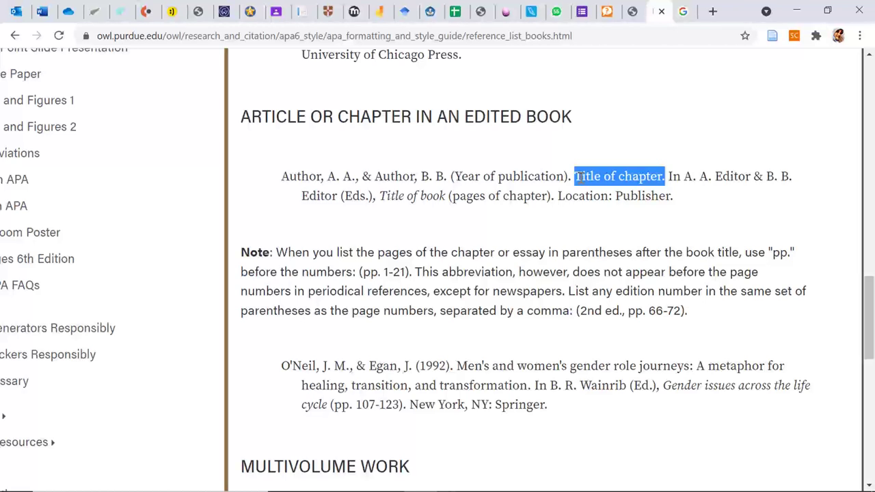
{"action": "left_click", "coordinate": [580, 176]}
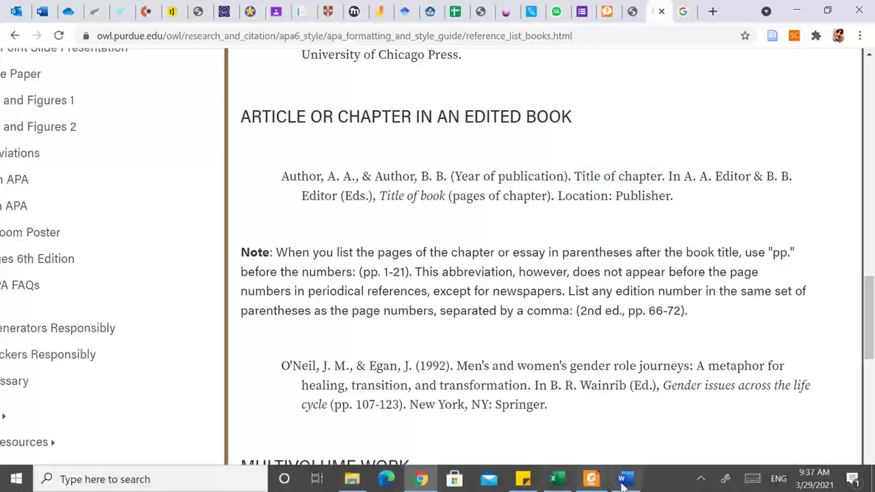
Step: Recase the source Title to 'The essay in English: Readers and writers in dialogue'
{"action": "left_click", "coordinate": [634, 482]}
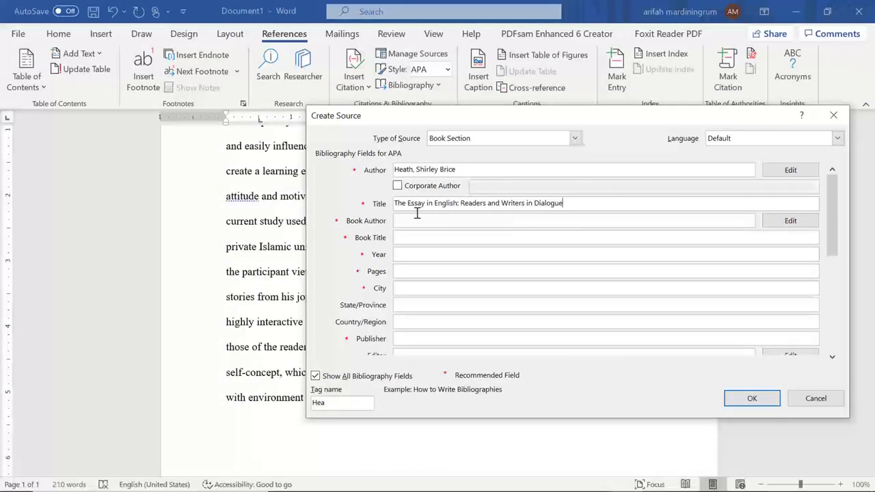
{"action": "key", "text": "BackSpace"}
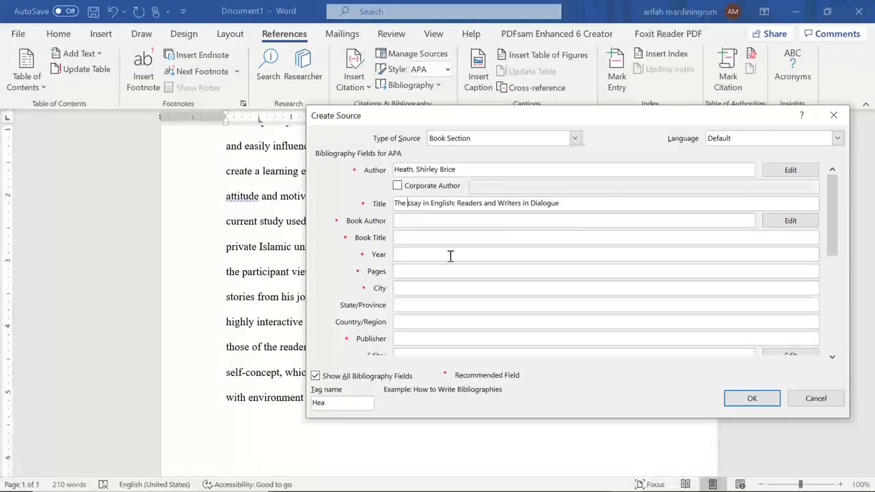
{"action": "type", "text": "e"}
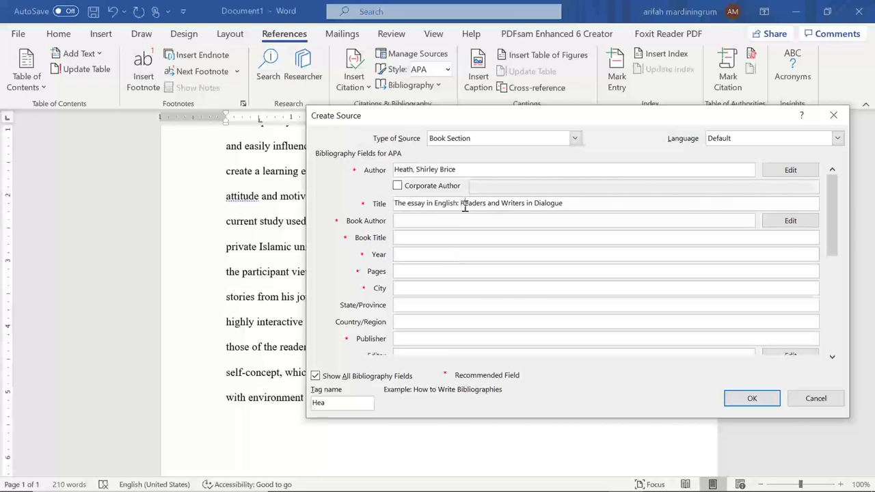
{"action": "left_click", "coordinate": [466, 205]}
{"action": "key", "text": "BackSpace"}
{"action": "type", "text": "w"}
{"action": "key", "text": "BackSpace"}
{"action": "type", "text": "d"}
{"action": "left_click_drag", "start_coordinate": [565, 199], "coordinate": [391, 203]}
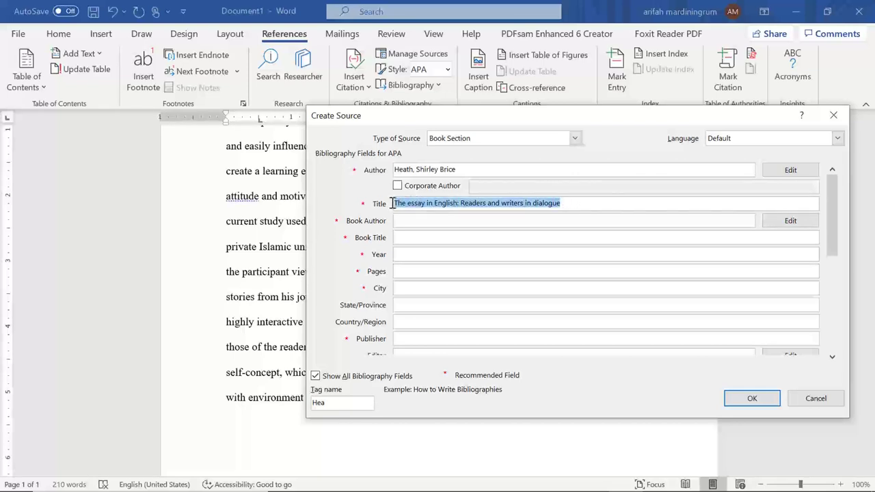
{"action": "left_click", "coordinate": [419, 221]}
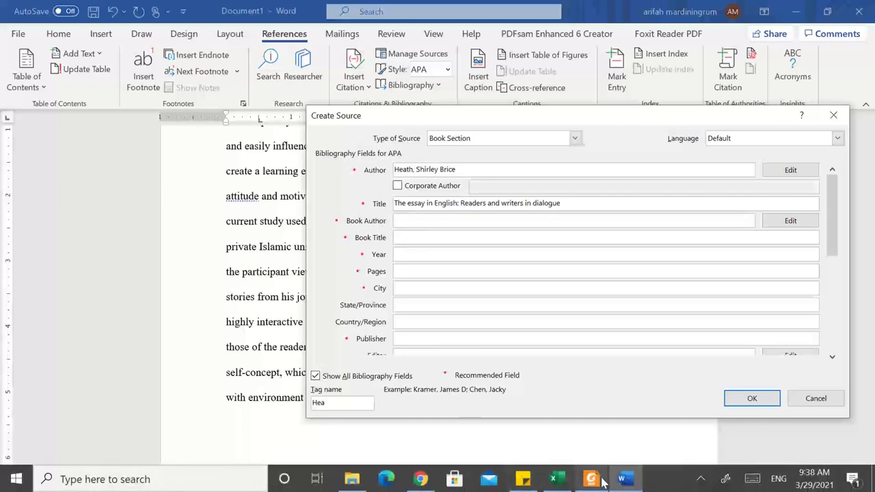
{"action": "left_click", "coordinate": [592, 480]}
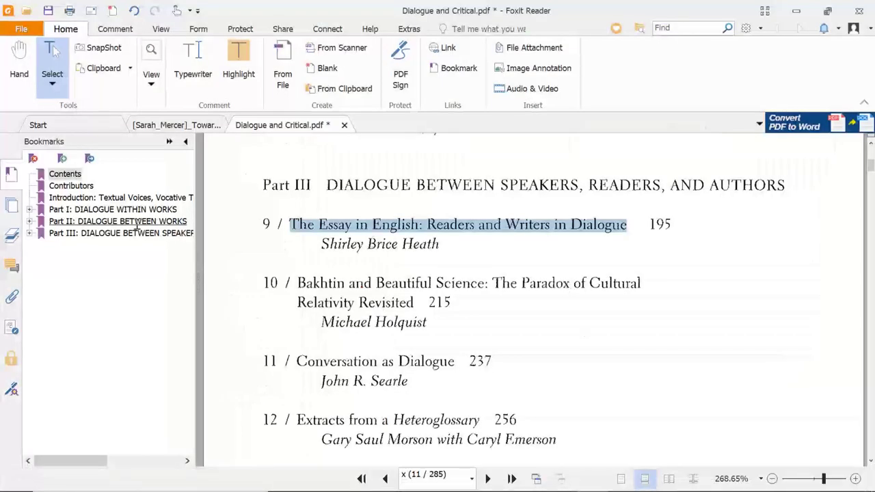
Step: Page to the book's title page and select the editor's name under 'Edited by'
{"action": "left_click_drag", "start_coordinate": [871, 167], "coordinate": [872, 140]}
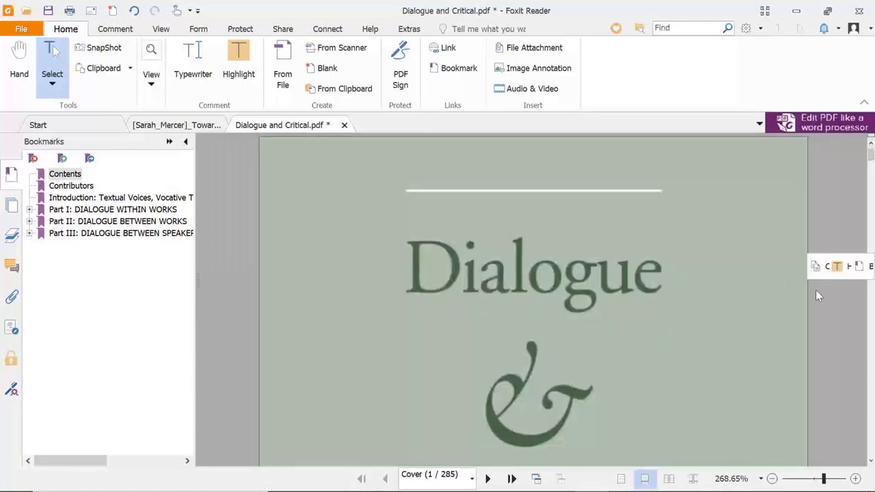
{"action": "left_click", "coordinate": [14, 75]}
{"action": "key", "text": "Down"}
{"action": "key", "text": "Down"}
{"action": "key", "text": "Down"}
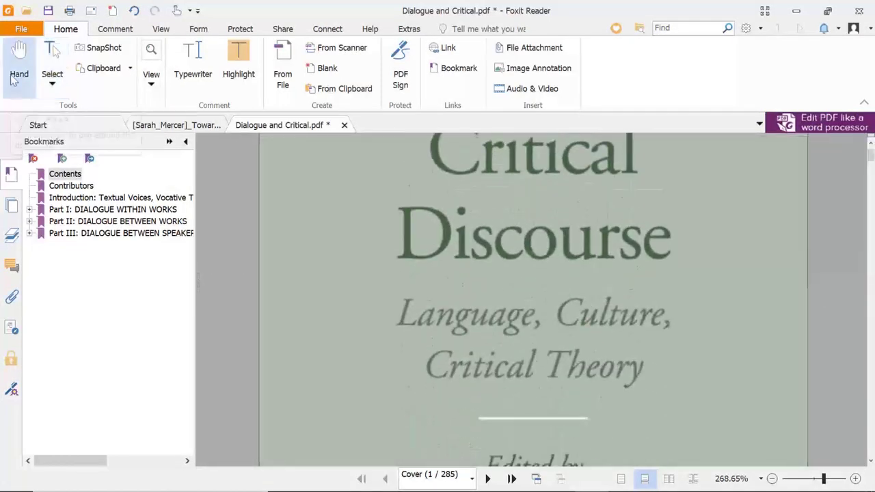
{"action": "key", "text": "Down"}
{"action": "key", "text": "Down"}
{"action": "key", "text": "Down"}
{"action": "key", "text": "Down"}
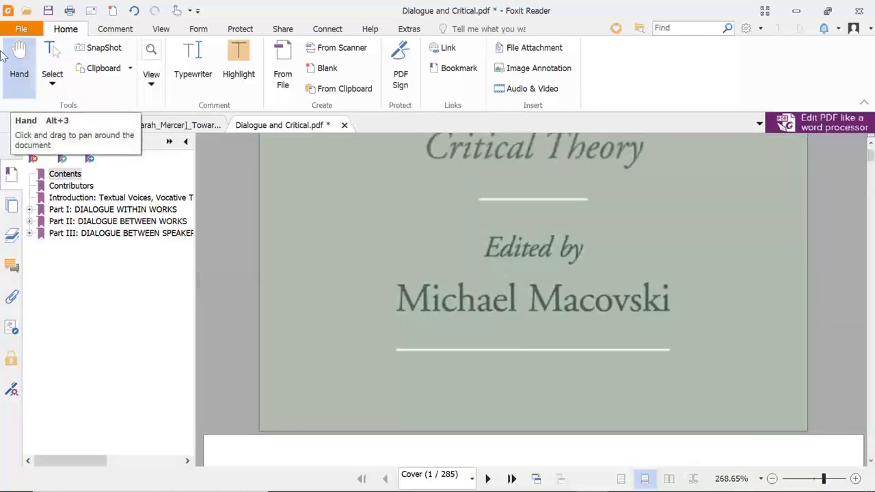
{"action": "left_click", "coordinate": [48, 57]}
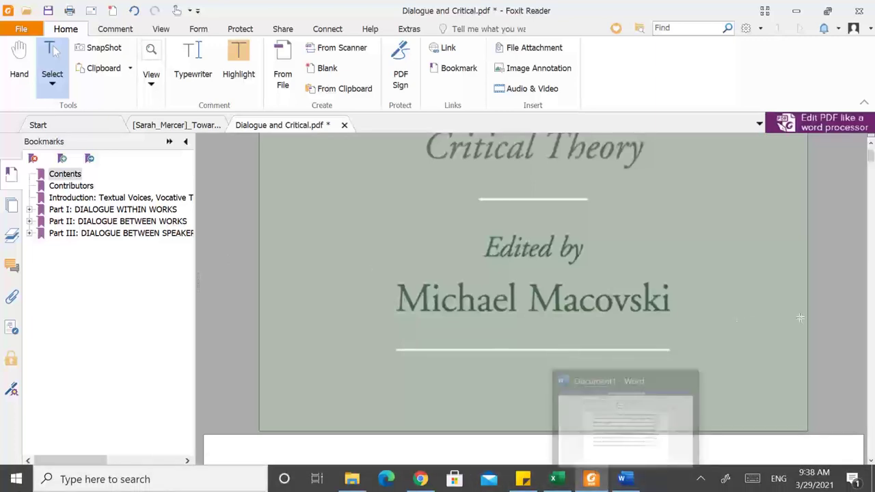
{"action": "left_click", "coordinate": [20, 62]}
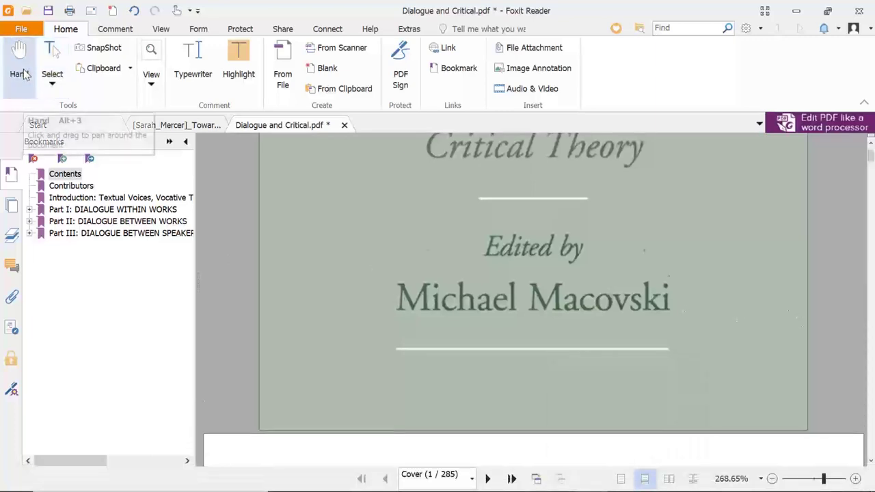
{"action": "key", "text": "Page_Down"}
{"action": "key", "text": "Page_Down"}
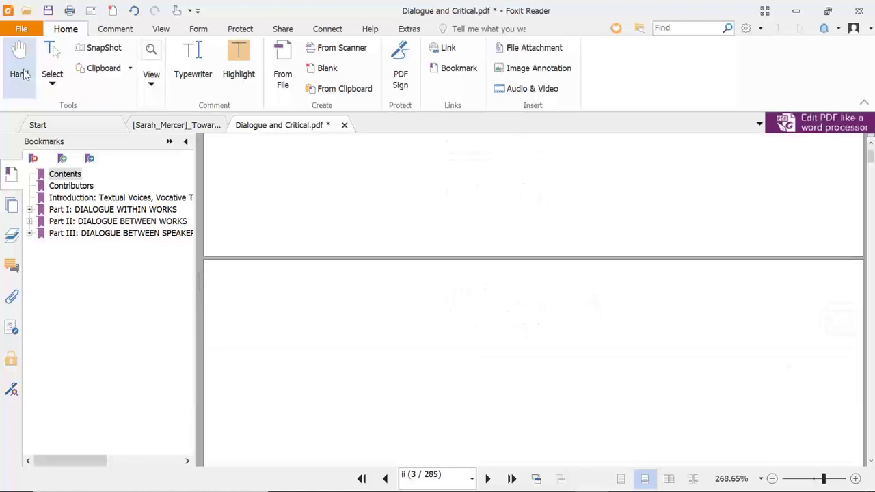
{"action": "key", "text": "Page_Down"}
{"action": "key", "text": "Page_Down"}
{"action": "key", "text": "Page_Down"}
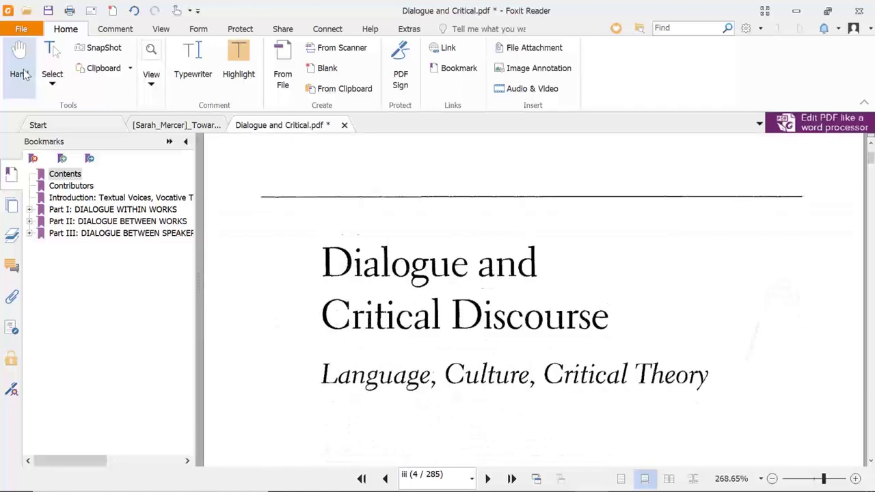
{"action": "key", "text": "Page_Down"}
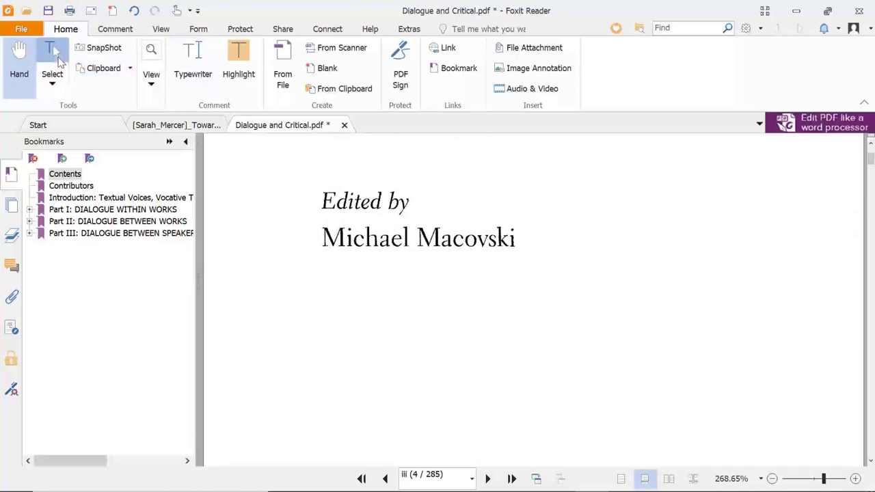
{"action": "left_click", "coordinate": [52, 58]}
{"action": "left_click_drag", "start_coordinate": [323, 238], "coordinate": [519, 239]}
{"action": "key", "text": "ctrl+c"}
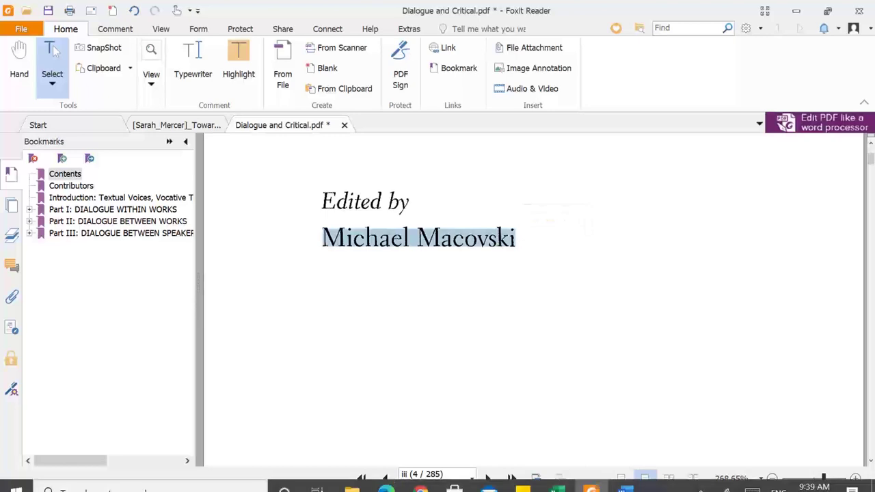
{"action": "mouse_move", "coordinate": [626, 479]}
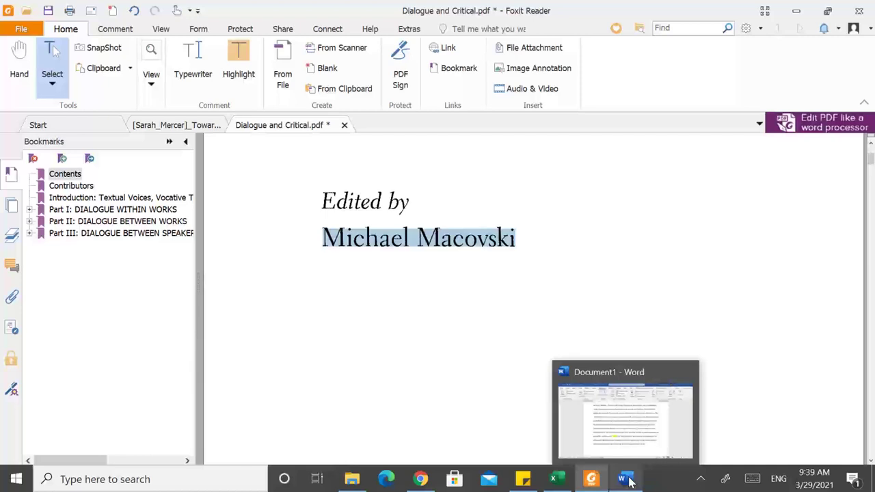
Step: Paste the editor's name into Book Author as 'Macovski, Michael', then return to the book PDF
{"action": "left_click", "coordinate": [625, 477]}
{"action": "left_click", "coordinate": [422, 221]}
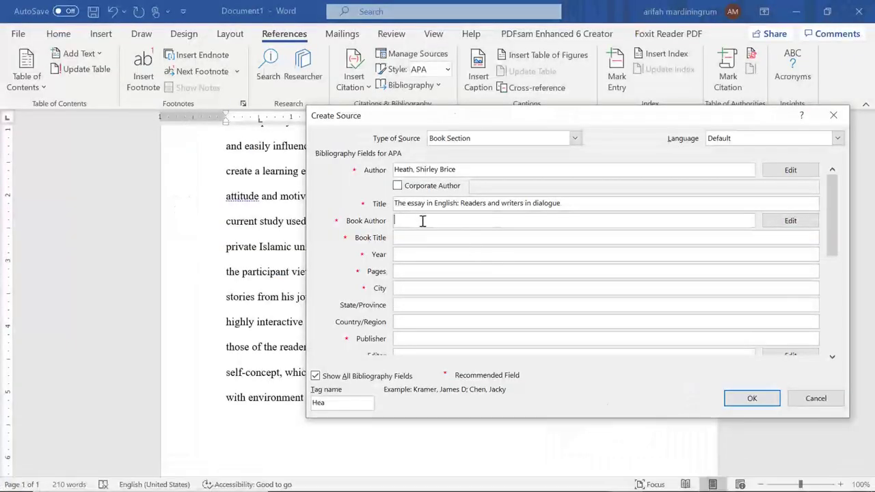
{"action": "key", "text": "ctrl+v"}
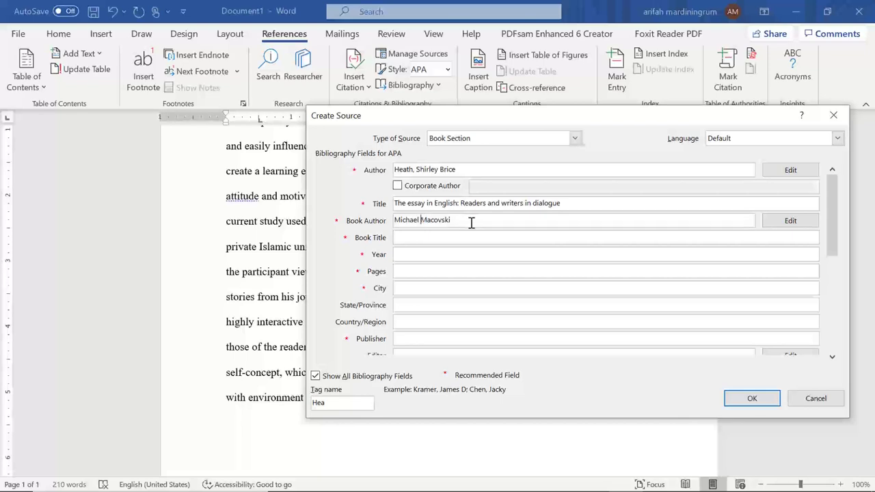
{"action": "key", "text": "BackSpace"}
{"action": "key", "text": "BackSpace"}
{"action": "key", "text": "BackSpace"}
{"action": "key", "text": "BackSpace"}
{"action": "key", "text": "BackSpace"}
{"action": "key", "text": "BackSpace"}
{"action": "key", "text": "BackSpace"}
{"action": "left_click", "coordinate": [432, 236]}
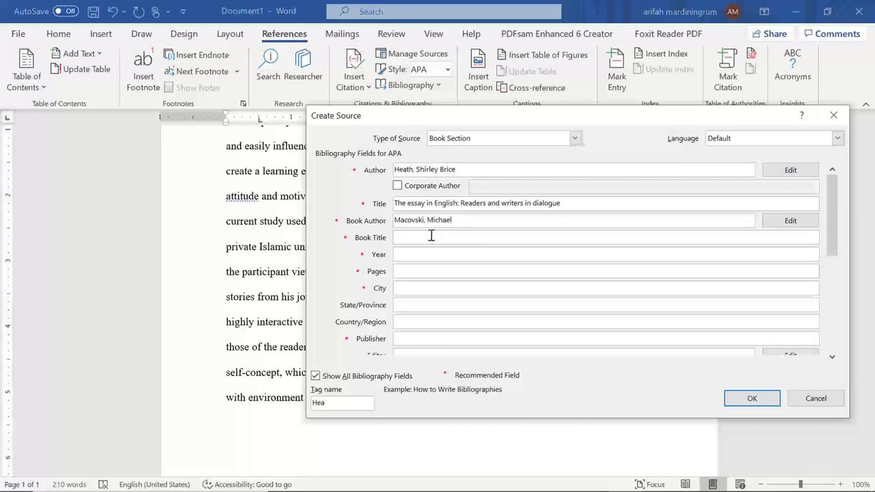
{"action": "left_click", "coordinate": [430, 220]}
{"action": "left_click", "coordinate": [593, 479]}
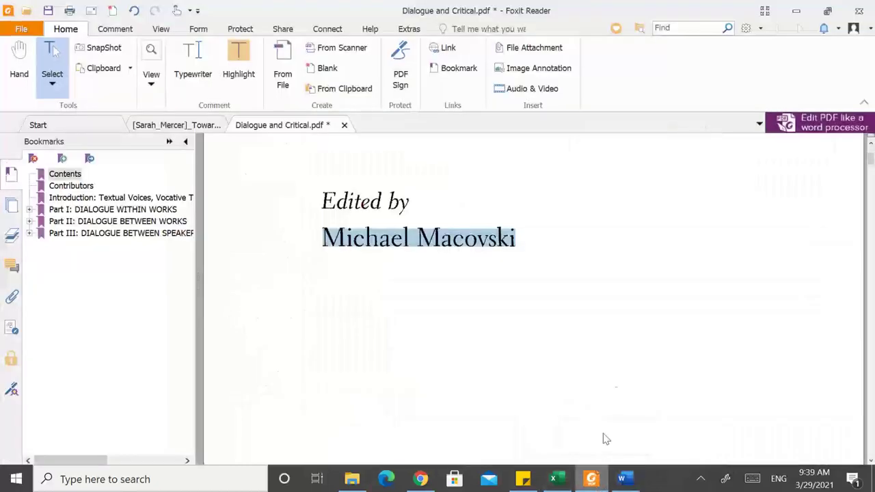
{"action": "left_click", "coordinate": [660, 439]}
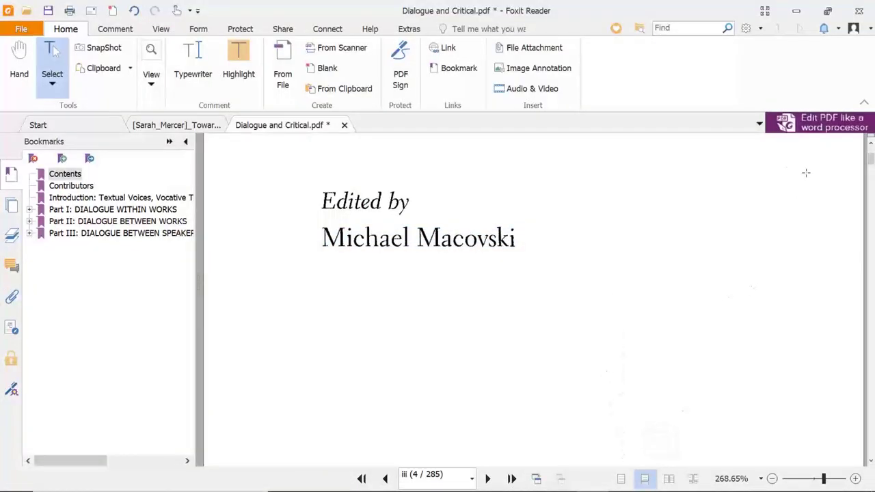
Step: Copy the title from the PDF's title page and paste 'Dialogue and' into Word's Book Title
{"action": "scroll", "coordinate": [872, 158], "scroll_direction": "up", "scroll_amount": 2}
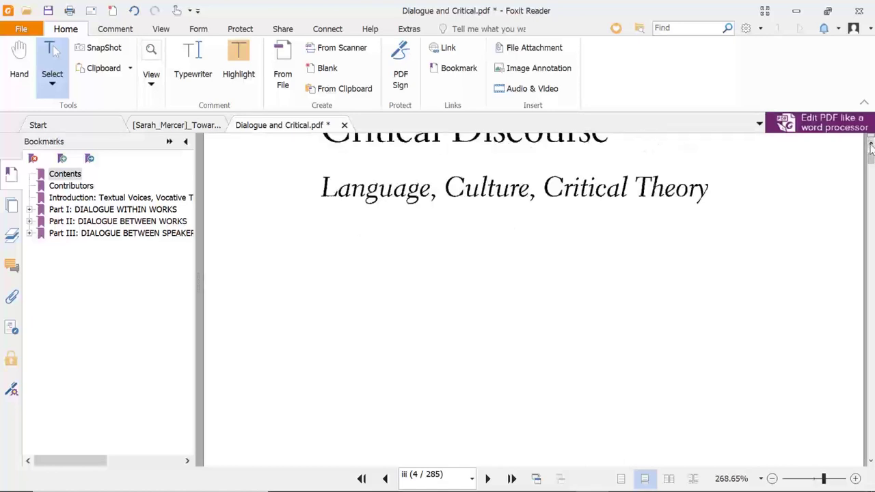
{"action": "left_click_drag", "start_coordinate": [872, 158], "coordinate": [872, 145]}
{"action": "scroll", "coordinate": [872, 145], "scroll_direction": "up", "scroll_amount": 1}
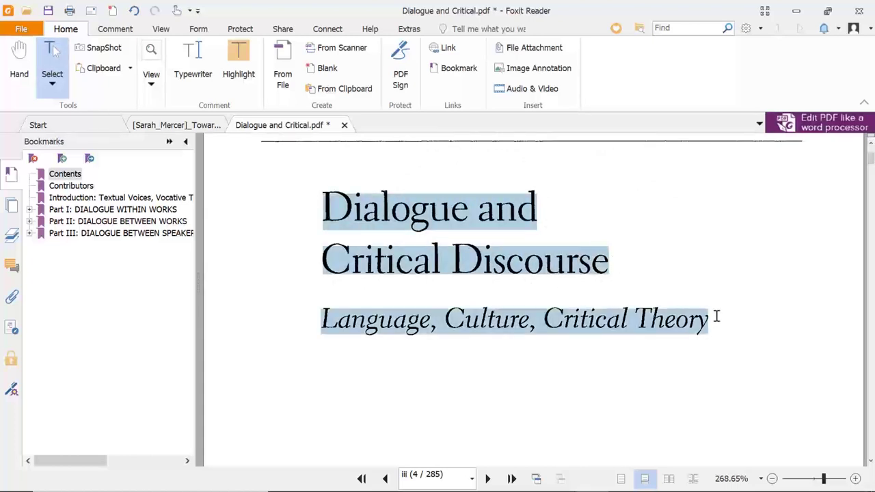
{"action": "left_click_drag", "start_coordinate": [323, 203], "coordinate": [717, 317]}
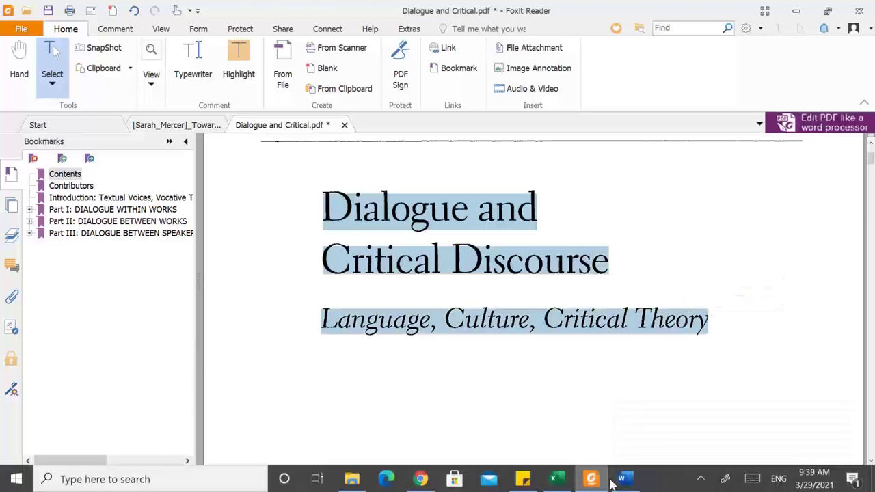
{"action": "left_click", "coordinate": [624, 479]}
{"action": "type", "text": "Dialogue and"}
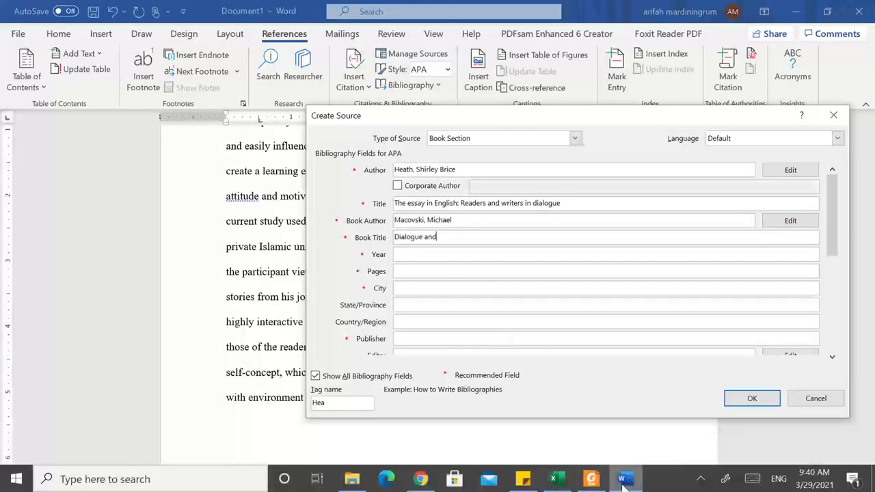
Step: Add 'Critical Discourse' and the subtitle 'Language, Culture, Critical Theory' from the PDF to Book Title
{"action": "left_click", "coordinate": [592, 480]}
{"action": "left_click_drag", "start_coordinate": [322, 259], "coordinate": [620, 265]}
{"action": "key", "text": "ctrl+c"}
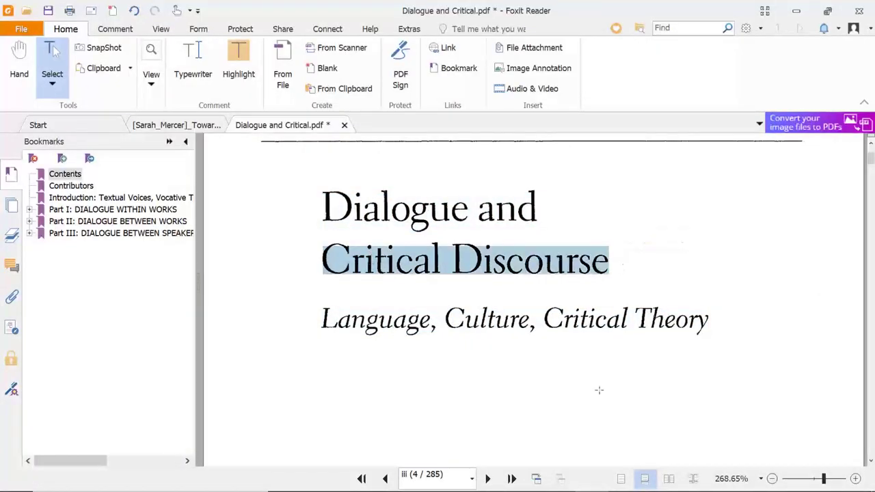
{"action": "left_click", "coordinate": [636, 479]}
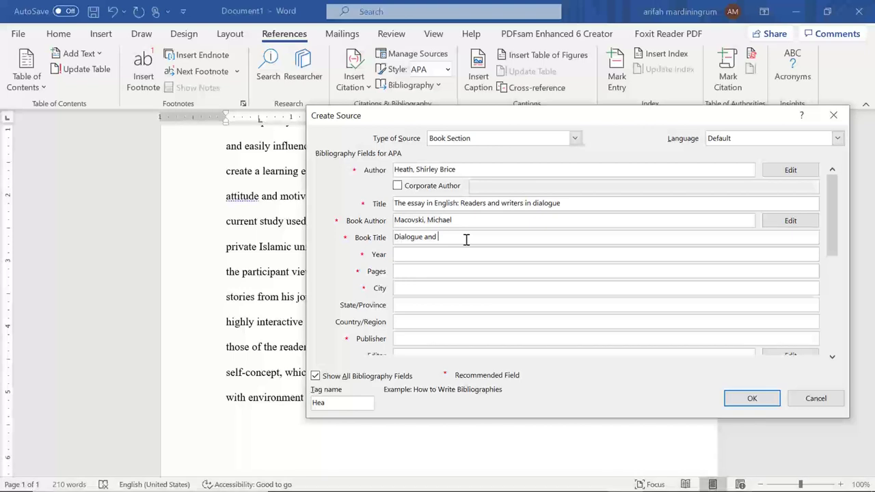
{"action": "key", "text": "ctrl+v"}
{"action": "left_click", "coordinate": [626, 479]}
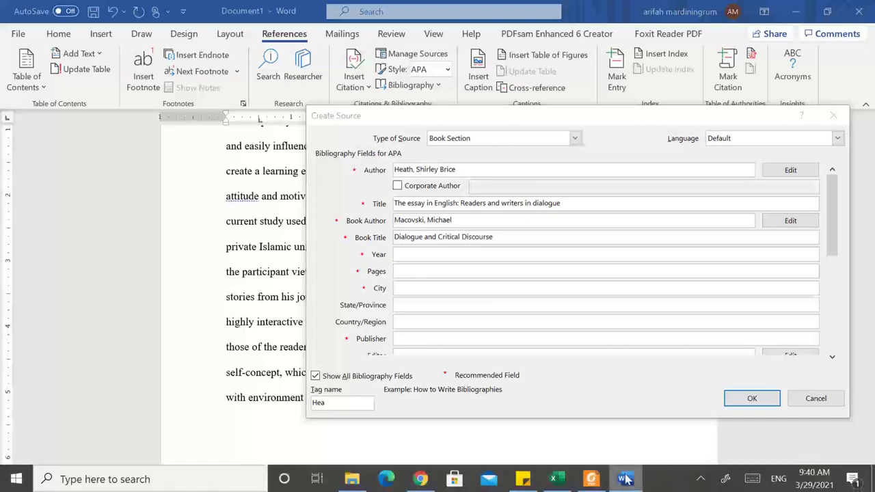
{"action": "left_click", "coordinate": [591, 479]}
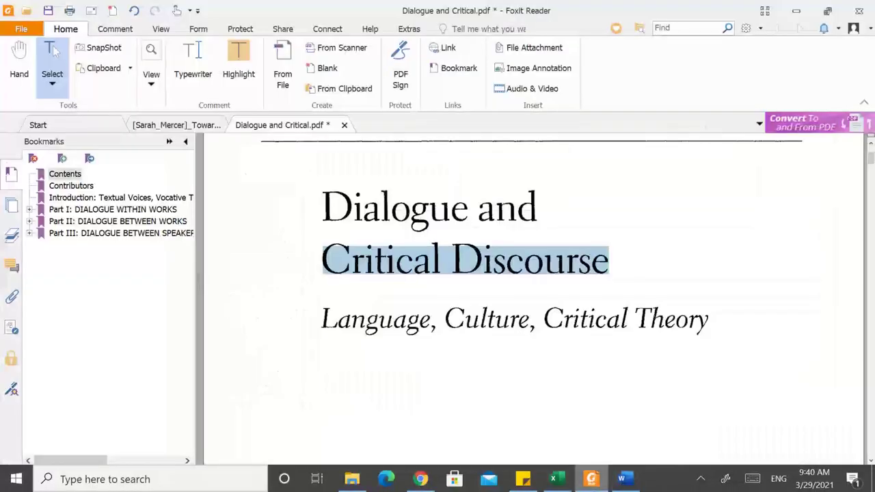
{"action": "left_click", "coordinate": [313, 308]}
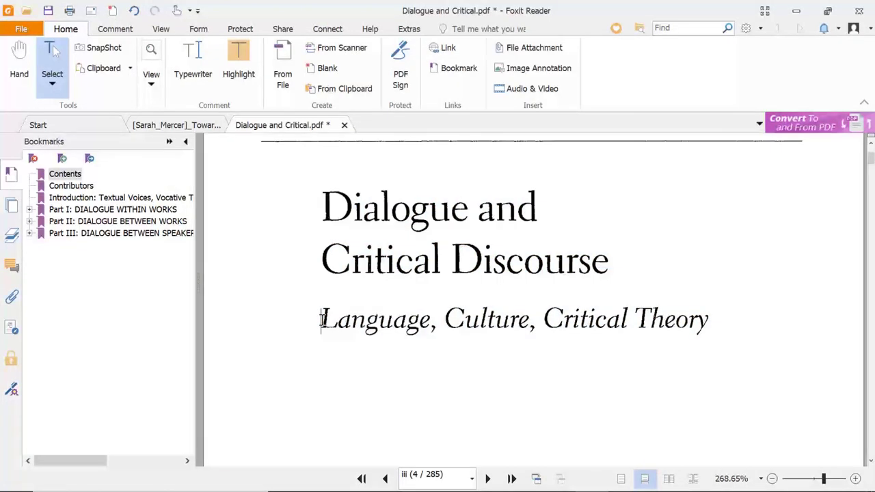
{"action": "left_click_drag", "start_coordinate": [321, 319], "coordinate": [715, 313]}
{"action": "key", "text": "ctrl+c"}
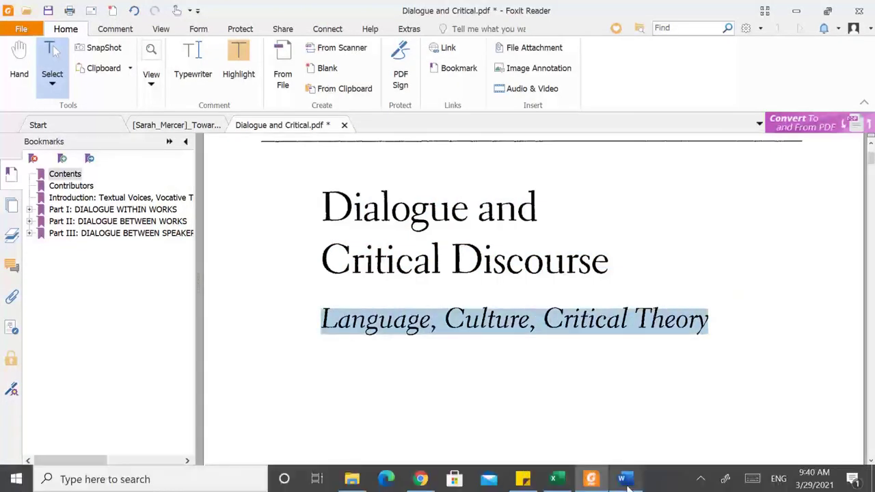
{"action": "left_click", "coordinate": [624, 480]}
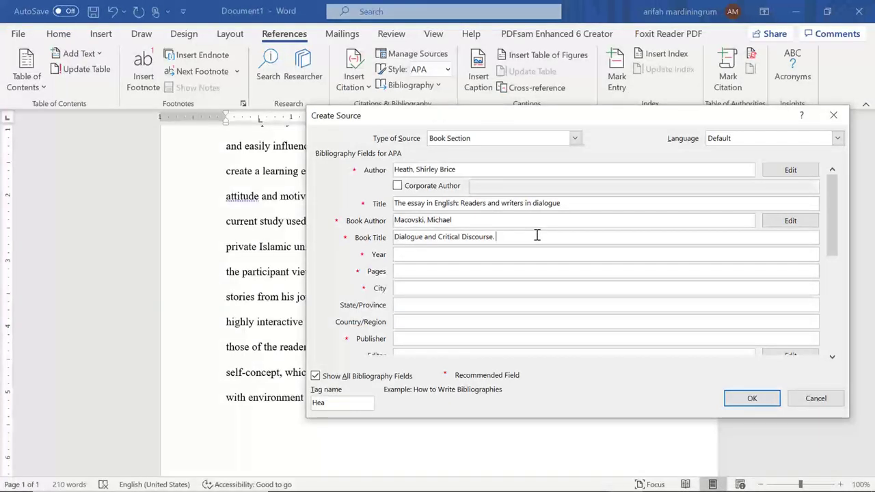
{"action": "key", "text": "ctrl+v"}
Step: Replace the semicolon after Discourse with a colon in the Book Title
{"action": "left_click", "coordinate": [495, 236]}
{"action": "key", "text": "BackSpace"}
{"action": "type", "text": ":"}
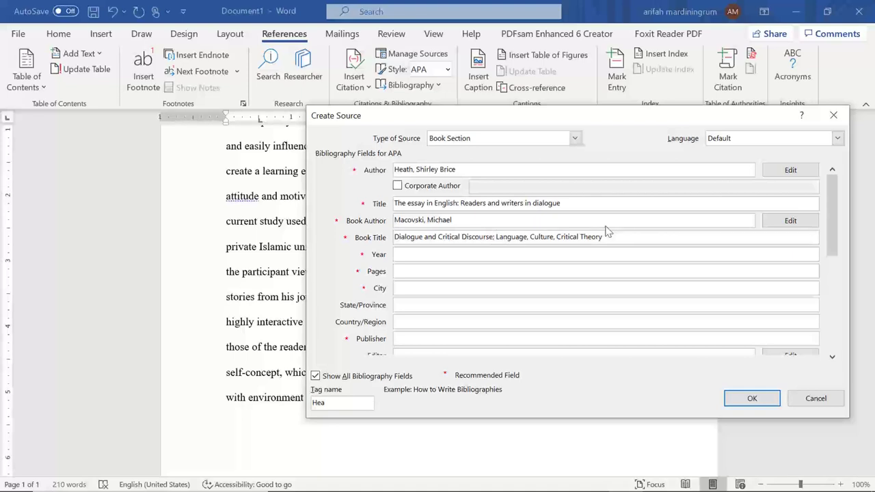
{"action": "key", "text": "BackSpace"}
{"action": "type", "text": ":"}
{"action": "left_click", "coordinate": [606, 237]}
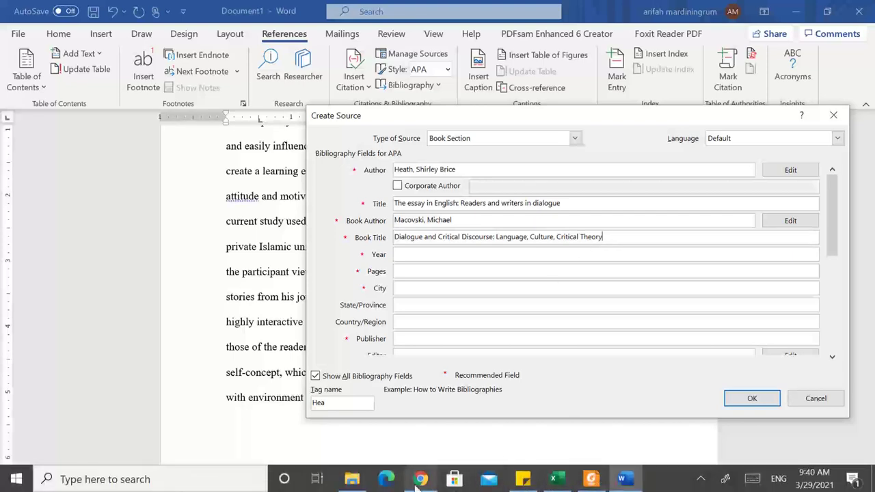
{"action": "left_click", "coordinate": [418, 481]}
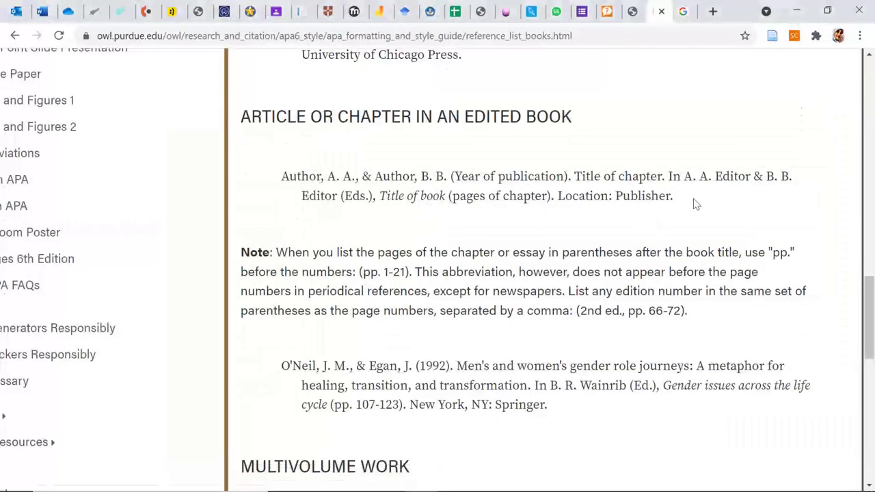
{"action": "left_click_drag", "start_coordinate": [574, 176], "coordinate": [848, 182]}
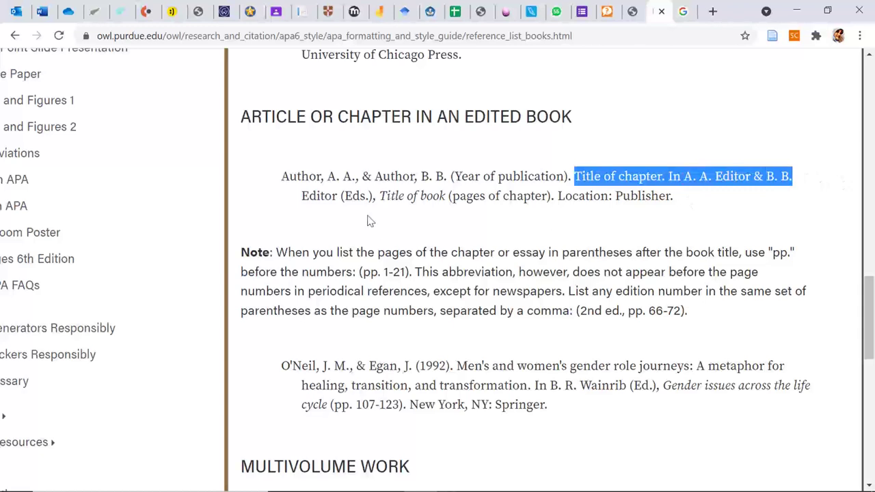
{"action": "left_click", "coordinate": [399, 196]}
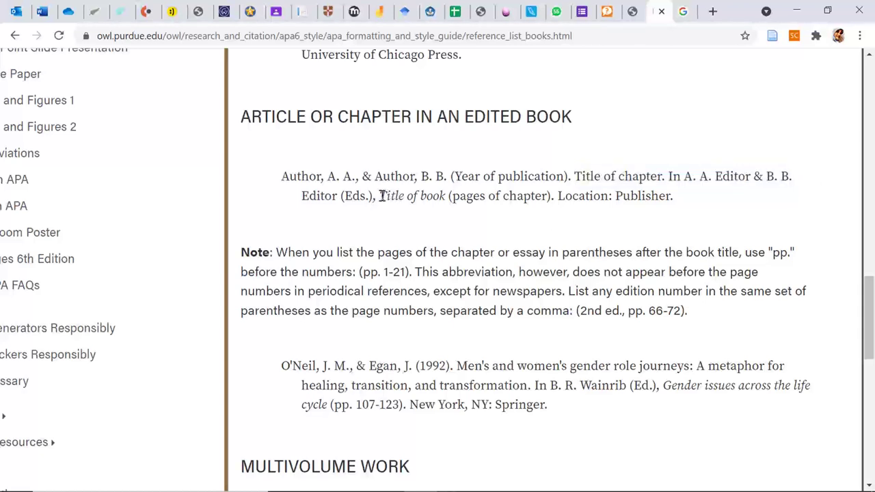
{"action": "left_click_drag", "start_coordinate": [381, 196], "coordinate": [449, 198]}
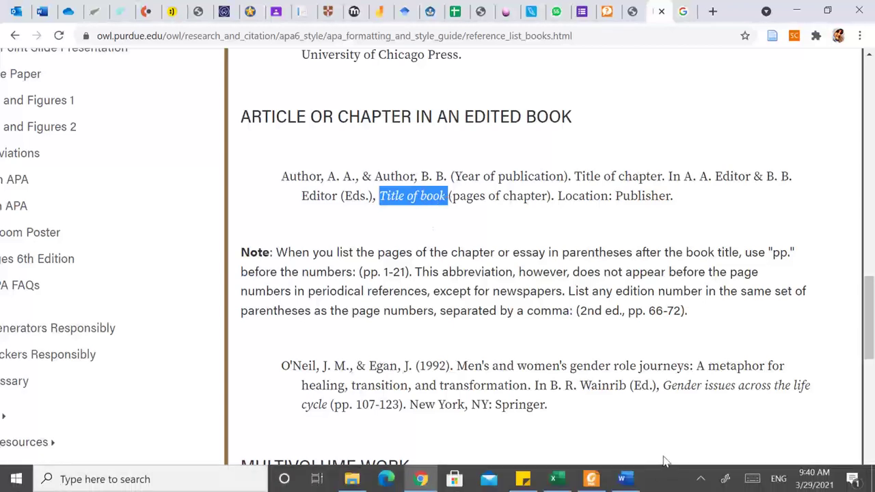
{"action": "left_click", "coordinate": [624, 480]}
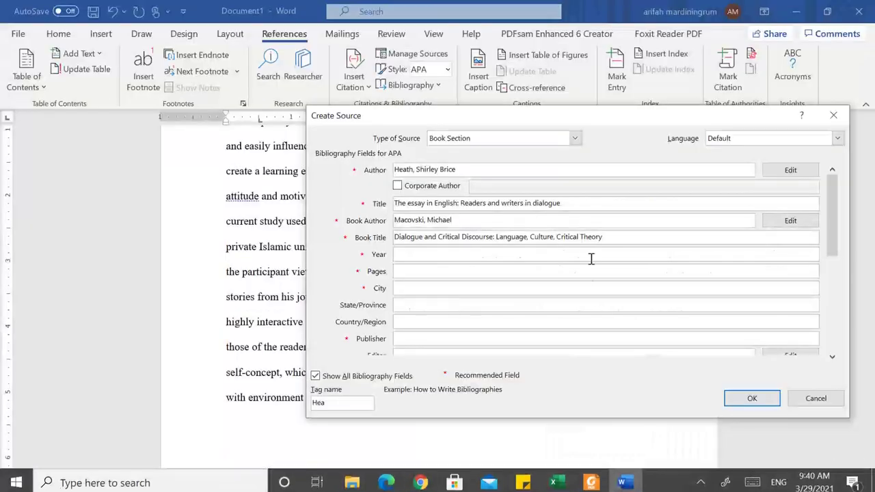
Step: Lowercase the initials of Critical, Discourse, Culture and the final Critical in Book Title
{"action": "left_click", "coordinate": [441, 237]}
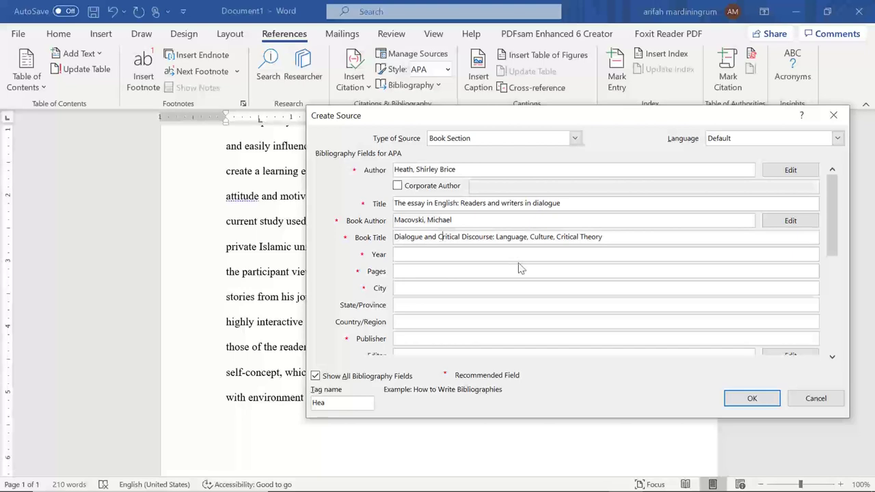
{"action": "key", "text": "BackSpace"}
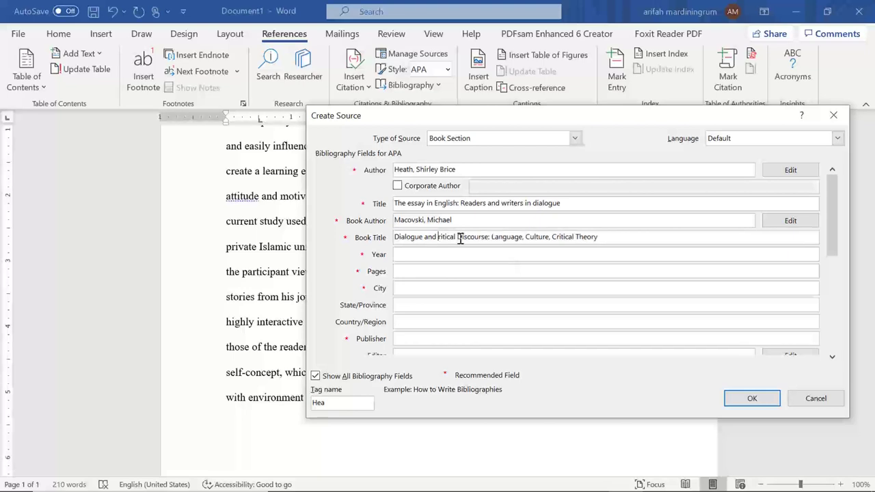
{"action": "type", "text": "c"}
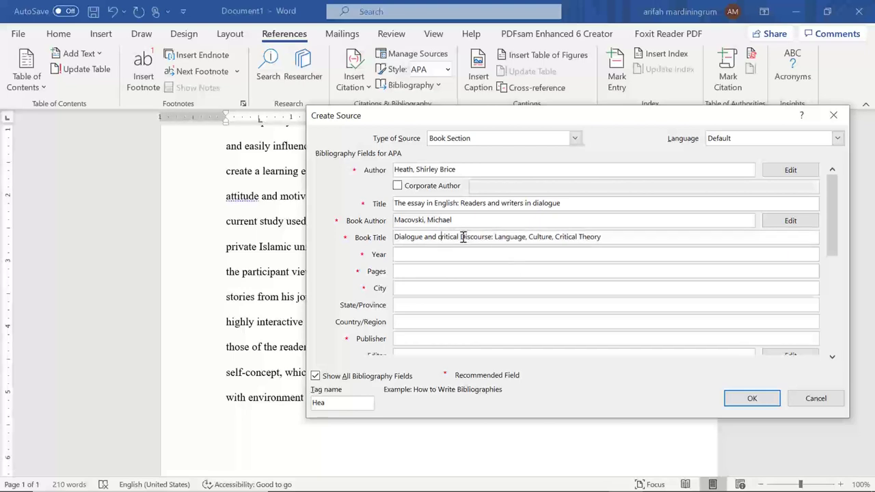
{"action": "key", "text": "BackSpace"}
{"action": "type", "text": "d"}
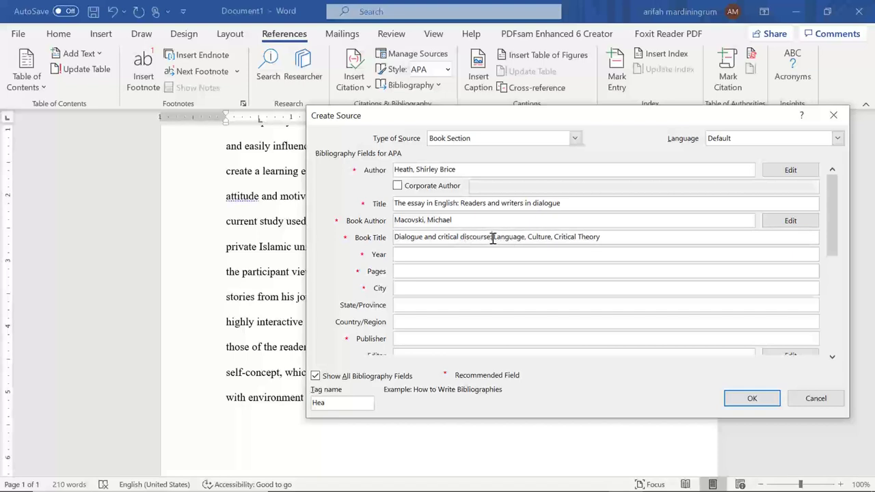
{"action": "left_click", "coordinate": [492, 238]}
{"action": "left_click", "coordinate": [532, 237]}
{"action": "key", "text": "BackSpace"}
{"action": "type", "text": "c"}
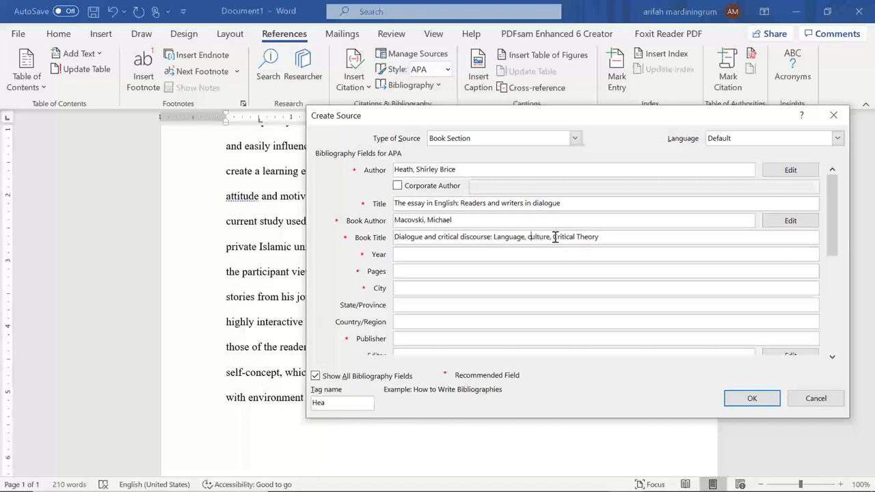
{"action": "left_click", "coordinate": [555, 237]}
{"action": "key", "text": "BackSpace"}
{"action": "left_click", "coordinate": [420, 254]}
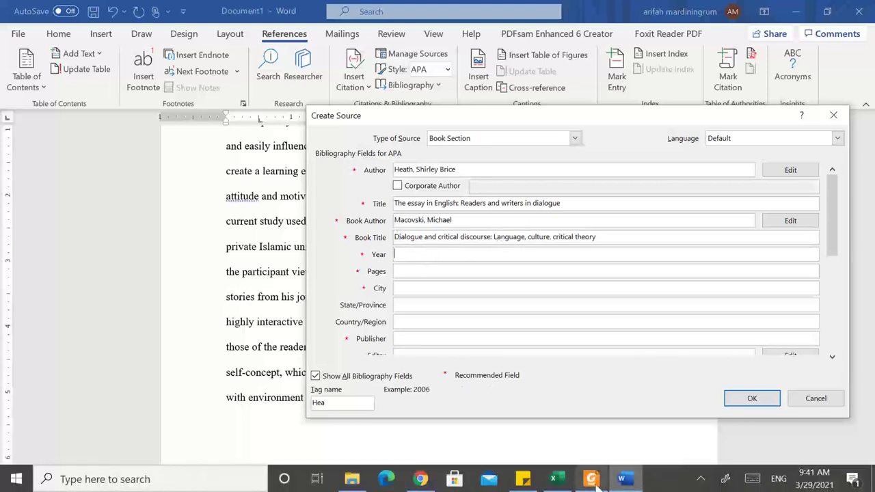
Step: Find the book's copyright page in Foxit and select the year 1997
{"action": "left_click", "coordinate": [592, 479]}
{"action": "key", "text": "ctrl+a"}
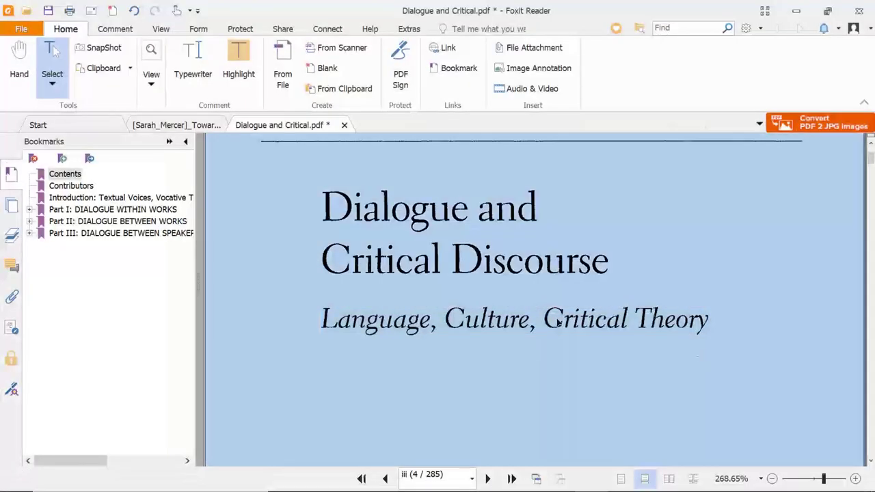
{"action": "left_click", "coordinate": [20, 63]}
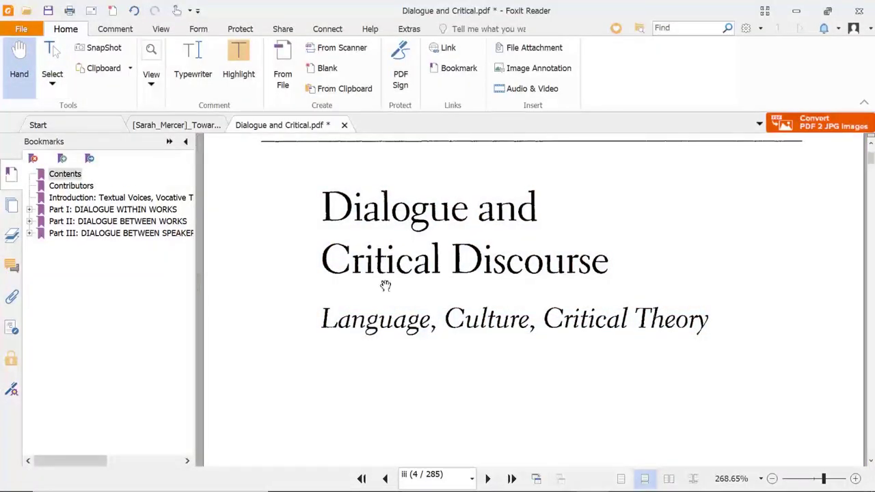
{"action": "scroll", "coordinate": [386, 286], "scroll_direction": "down", "scroll_amount": 5}
{"action": "scroll", "coordinate": [386, 286], "scroll_direction": "down", "scroll_amount": 5}
{"action": "scroll", "coordinate": [385, 286], "scroll_direction": "down", "scroll_amount": 3}
{"action": "scroll", "coordinate": [385, 286], "scroll_direction": "up", "scroll_amount": 1}
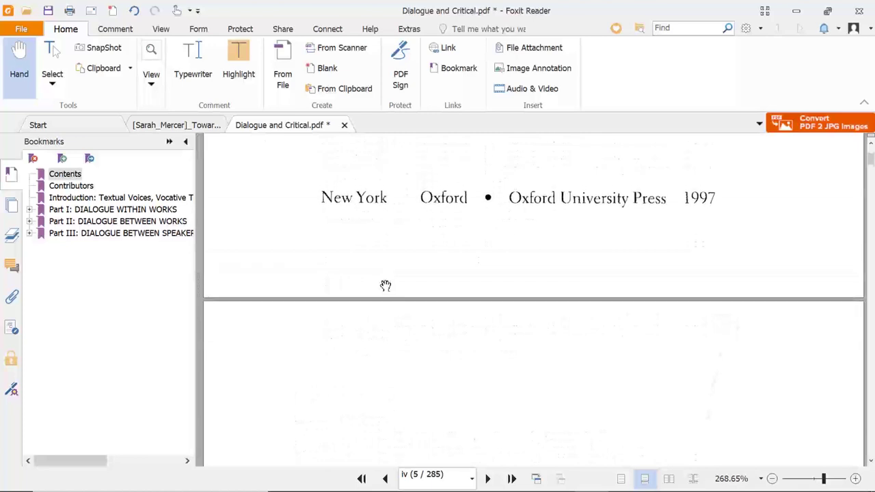
{"action": "scroll", "coordinate": [386, 285], "scroll_direction": "down", "scroll_amount": 5}
{"action": "scroll", "coordinate": [386, 286], "scroll_direction": "down", "scroll_amount": 3}
{"action": "scroll", "coordinate": [386, 286], "scroll_direction": "down", "scroll_amount": 3}
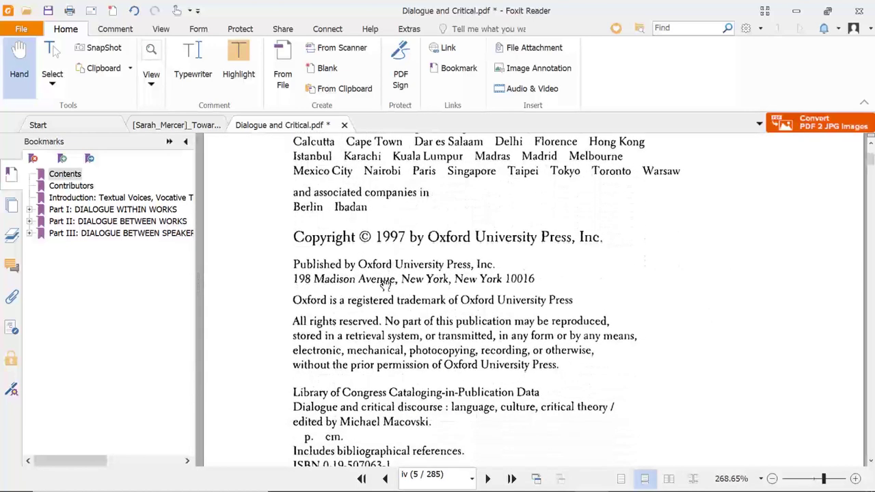
{"action": "scroll", "coordinate": [386, 286], "scroll_direction": "up", "scroll_amount": 5}
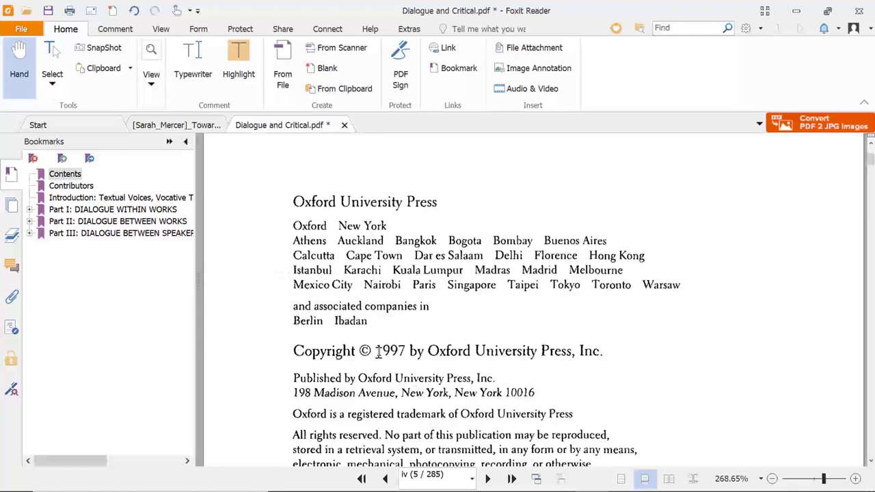
{"action": "left_click_drag", "start_coordinate": [378, 353], "coordinate": [408, 353]}
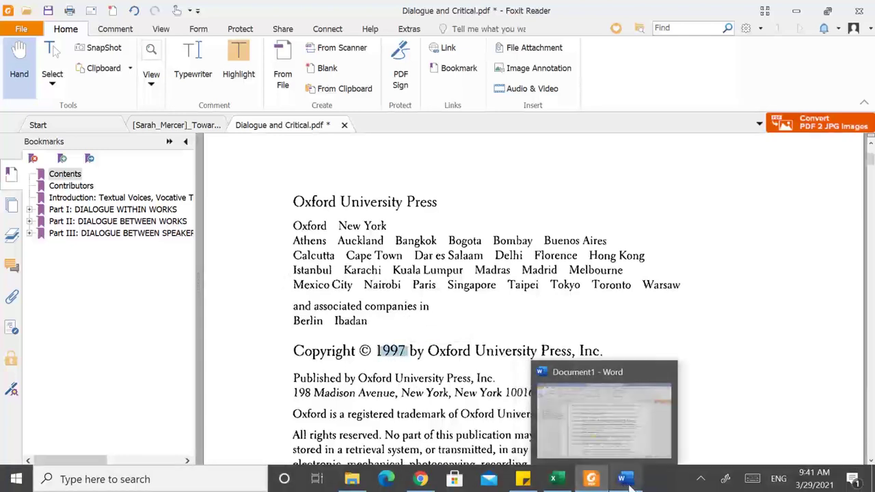
Step: Enter 1997 as the Year in Word's source form
{"action": "left_click", "coordinate": [627, 481]}
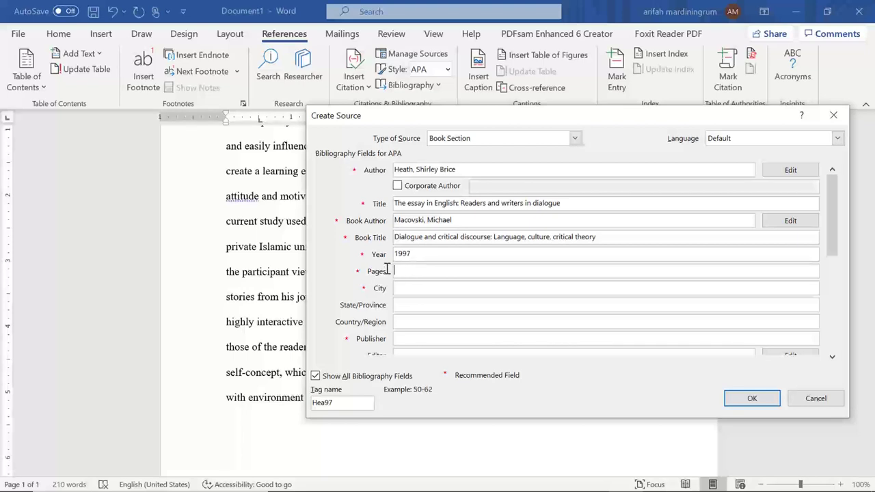
{"action": "key", "text": "Tab"}
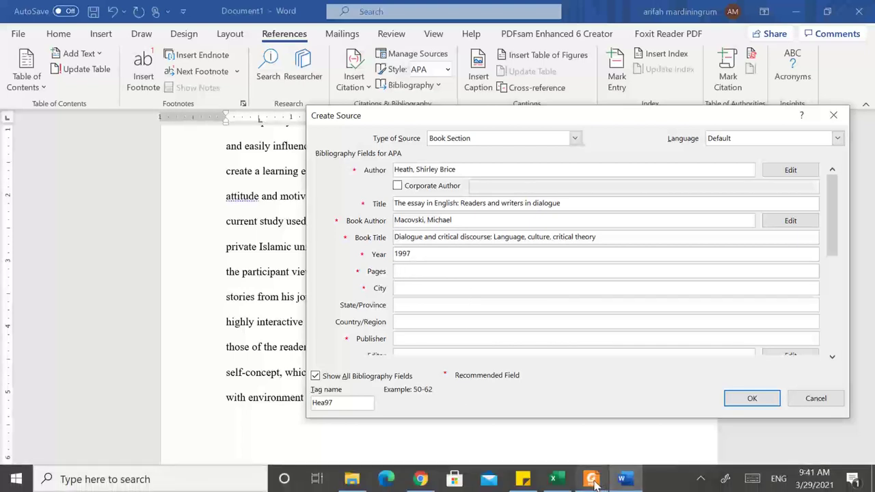
{"action": "left_click", "coordinate": [420, 478]}
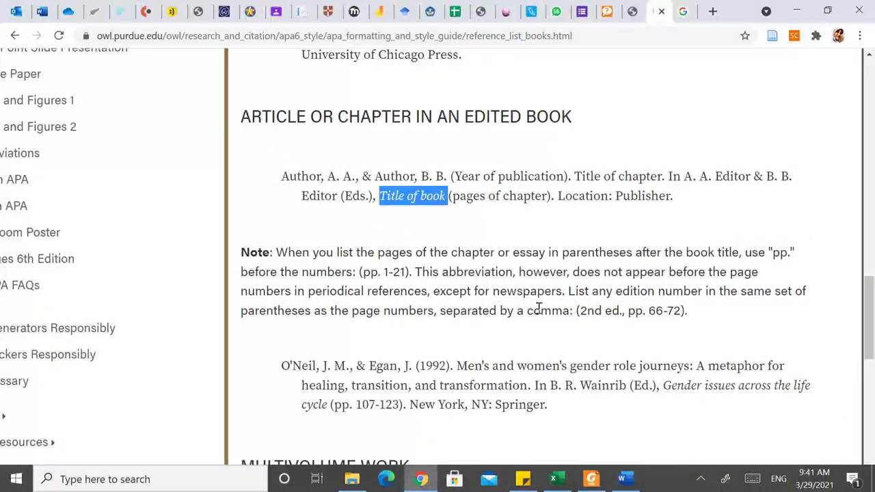
Step: Highlight '(pages of chapter).' in the OWL chapter format, then return to the book PDF
{"action": "left_click", "coordinate": [698, 191]}
{"action": "left_click_drag", "start_coordinate": [450, 196], "coordinate": [555, 196]}
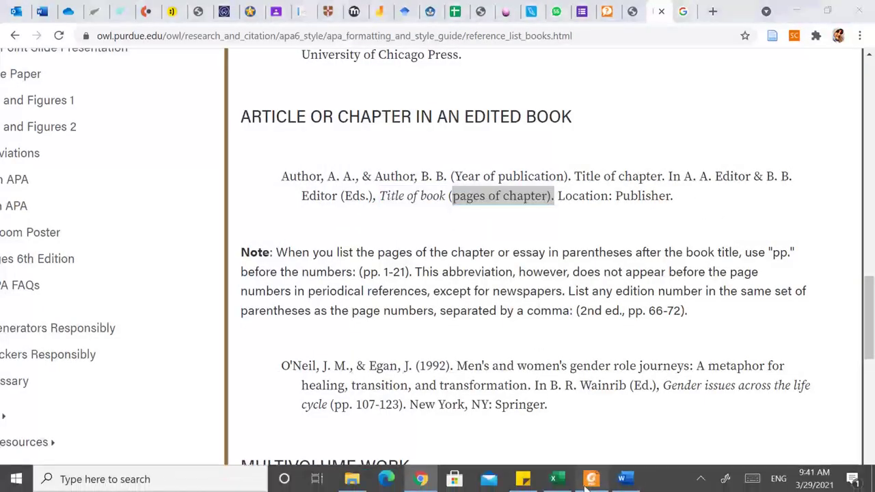
{"action": "left_click", "coordinate": [592, 479]}
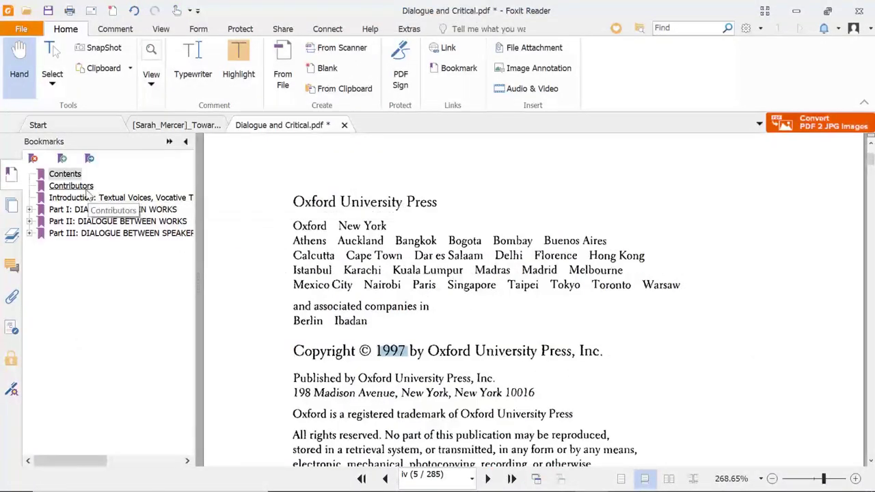
Step: Go to the book's Contents page and locate chapter 9's page range
{"action": "left_click", "coordinate": [73, 177]}
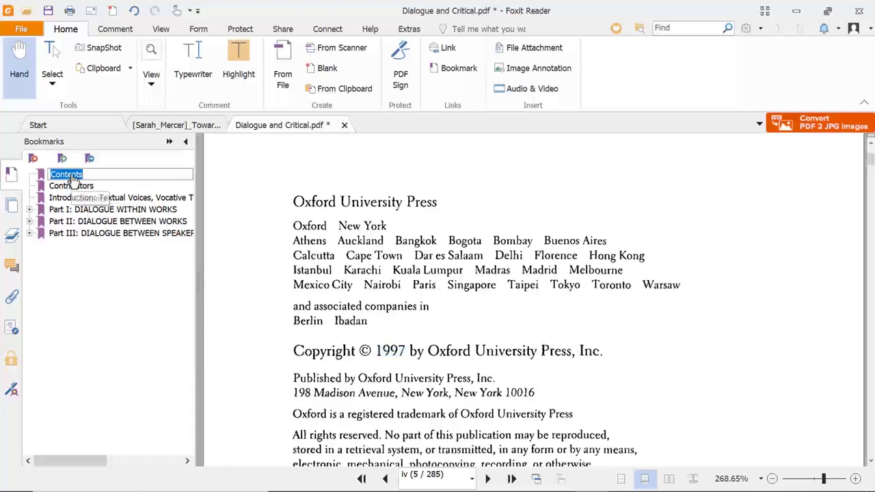
{"action": "key", "text": "Return"}
{"action": "key", "text": "Down"}
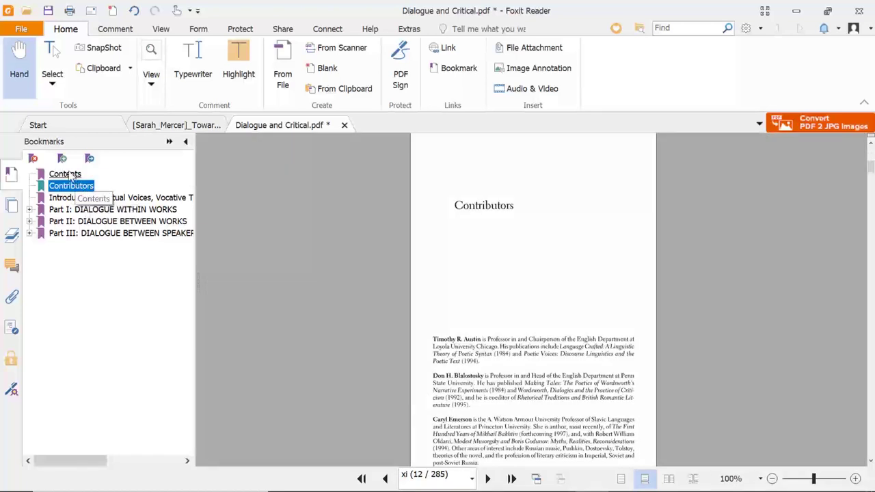
{"action": "left_click", "coordinate": [71, 175]}
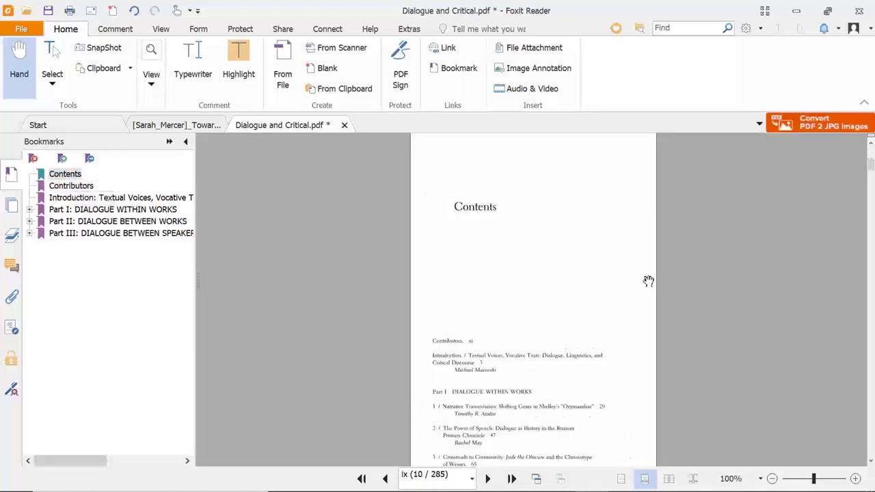
{"action": "scroll", "coordinate": [652, 376], "scroll_direction": "up", "scroll_amount": 2}
{"action": "scroll", "coordinate": [651, 375], "scroll_direction": "down", "scroll_amount": 2}
{"action": "scroll", "coordinate": [652, 375], "scroll_direction": "down", "scroll_amount": 3}
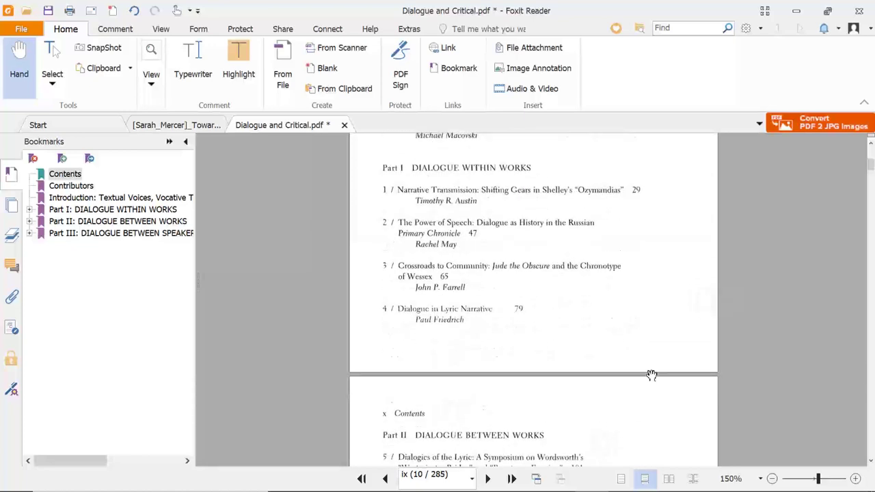
{"action": "scroll", "coordinate": [652, 376], "scroll_direction": "down", "scroll_amount": 2}
{"action": "scroll", "coordinate": [652, 375], "scroll_direction": "down", "scroll_amount": 3}
{"action": "scroll", "coordinate": [652, 376], "scroll_direction": "down", "scroll_amount": 3}
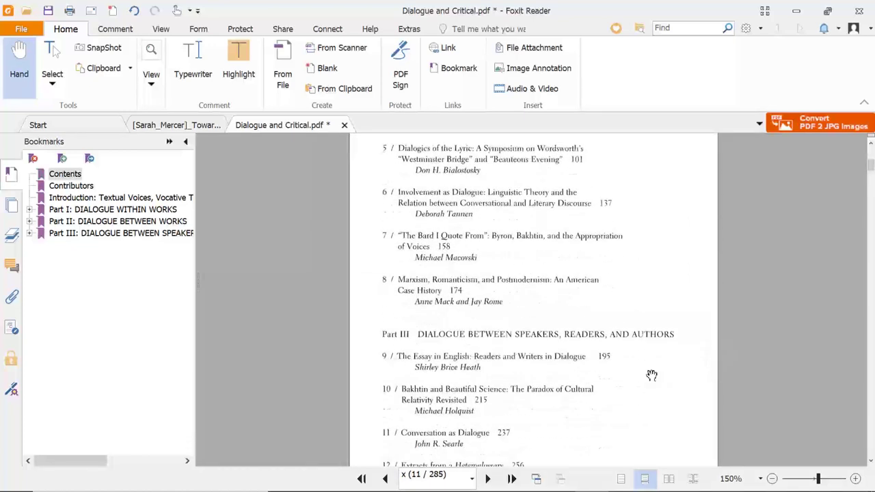
{"action": "scroll", "coordinate": [651, 375], "scroll_direction": "down", "scroll_amount": 2}
{"action": "scroll", "coordinate": [652, 375], "scroll_direction": "down", "scroll_amount": 2}
{"action": "scroll", "coordinate": [651, 375], "scroll_direction": "up", "scroll_amount": 3}
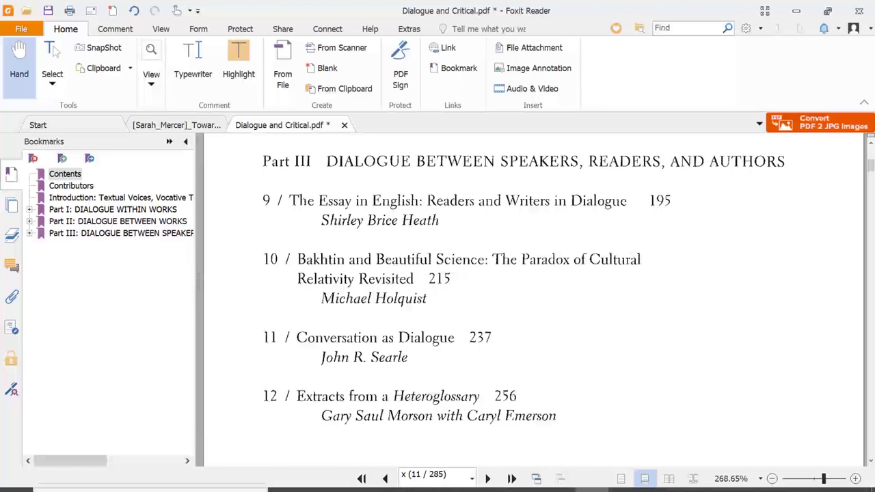
Step: Enter 195-214 in the source's Pages field, checking the contents page
{"action": "left_click", "coordinate": [621, 479]}
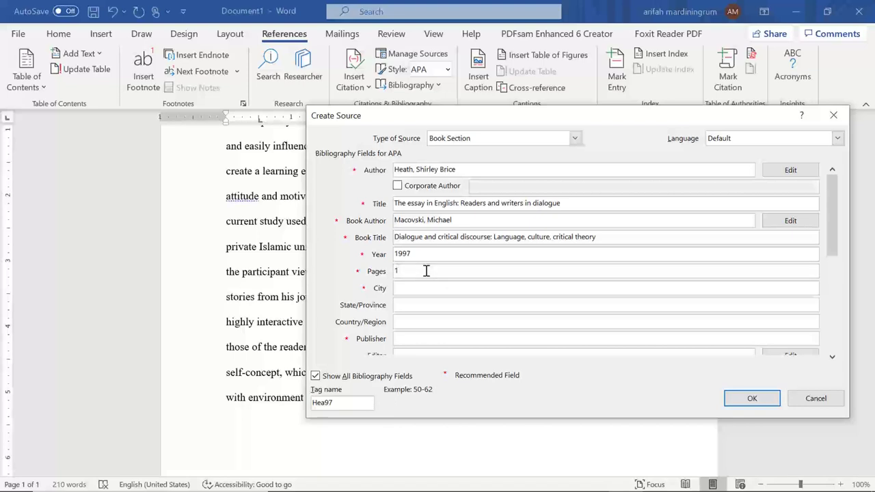
{"action": "left_click", "coordinate": [603, 483]}
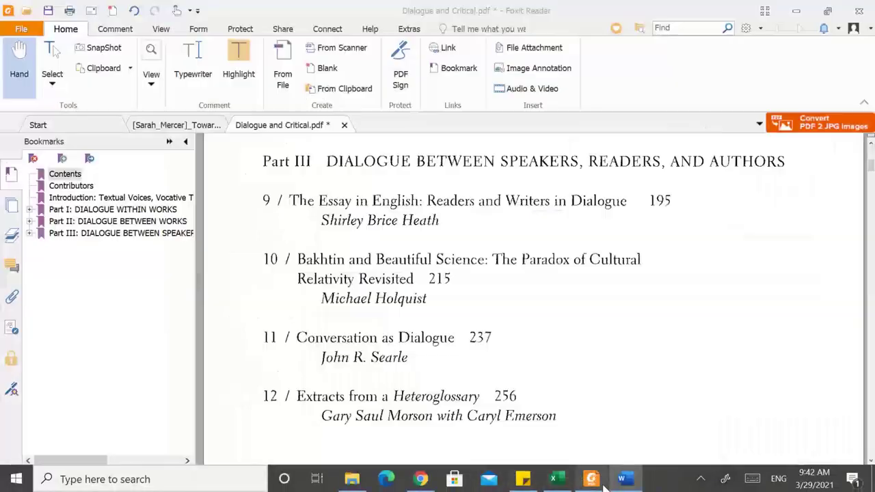
{"action": "left_click", "coordinate": [603, 483]}
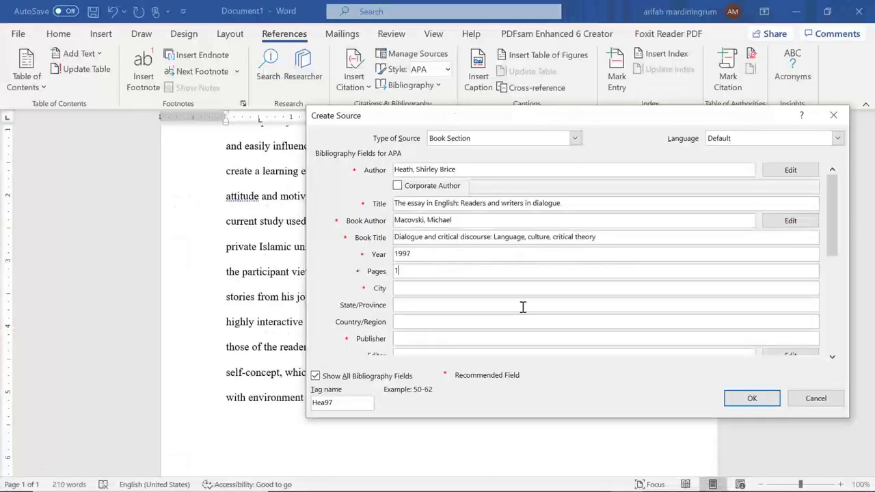
{"action": "type", "text": "195-"}
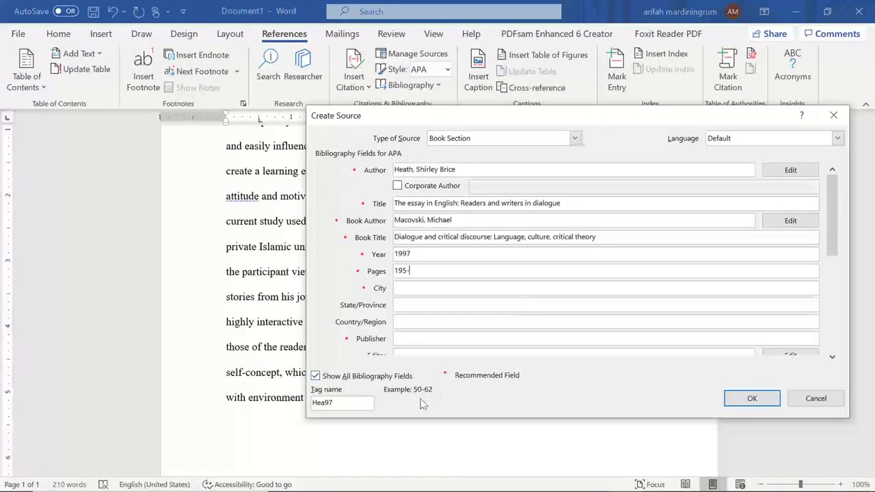
{"action": "left_click", "coordinate": [594, 480]}
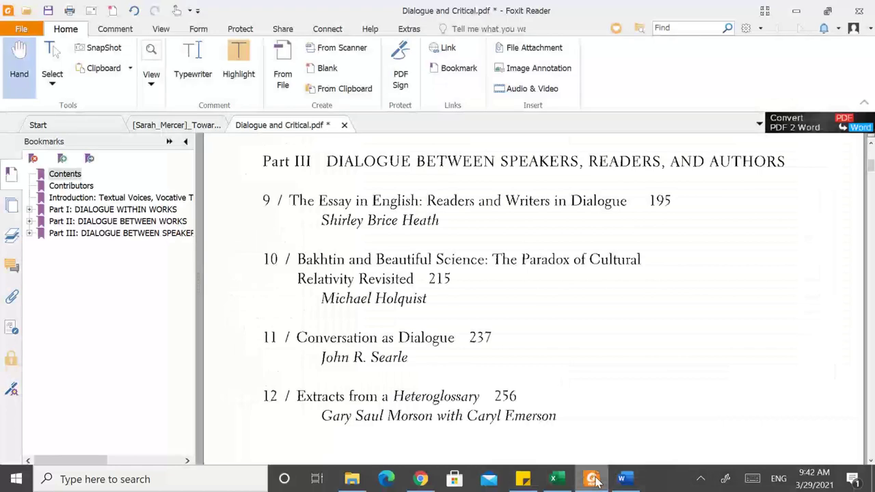
{"action": "left_click", "coordinate": [594, 480]}
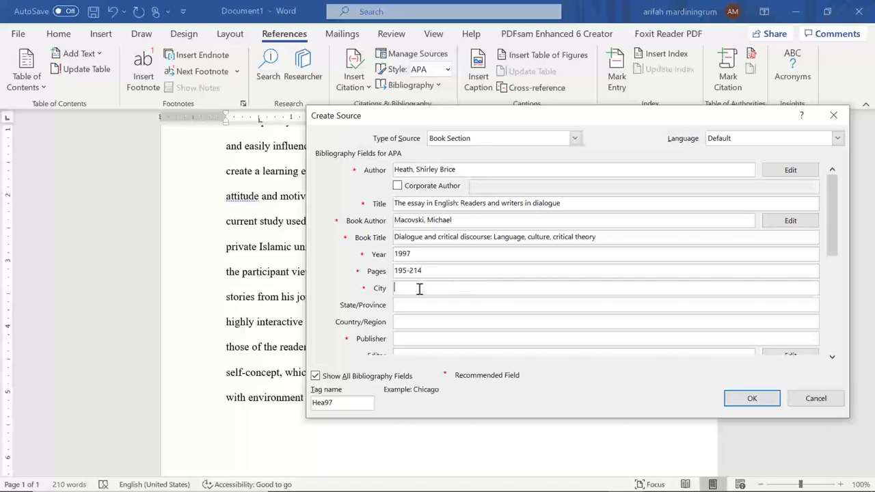
Step: Scroll the book PDF back up to its copyright page
{"action": "left_click", "coordinate": [591, 485]}
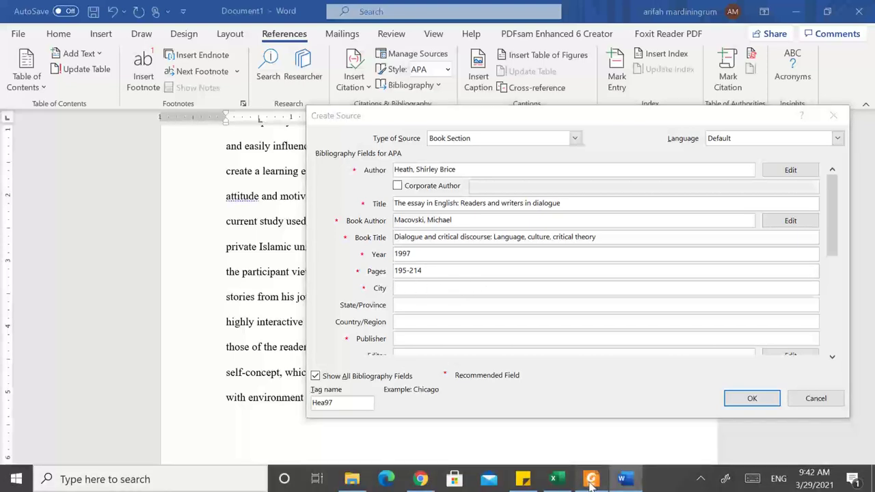
{"action": "scroll", "coordinate": [608, 317], "scroll_direction": "up", "scroll_amount": 5}
{"action": "scroll", "coordinate": [608, 317], "scroll_direction": "up", "scroll_amount": 5}
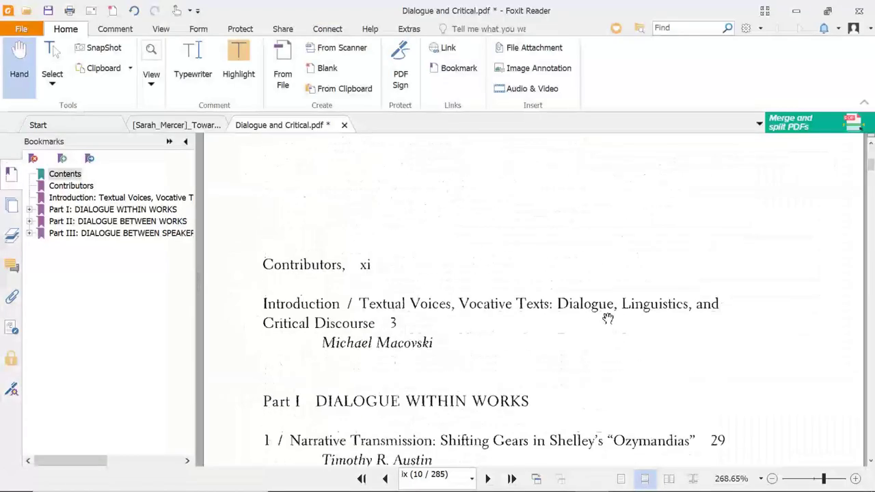
{"action": "scroll", "coordinate": [608, 319], "scroll_direction": "up", "scroll_amount": 5}
{"action": "scroll", "coordinate": [608, 319], "scroll_direction": "up", "scroll_amount": 3}
{"action": "scroll", "coordinate": [608, 319], "scroll_direction": "up", "scroll_amount": 3}
{"action": "scroll", "coordinate": [607, 318], "scroll_direction": "up", "scroll_amount": 5}
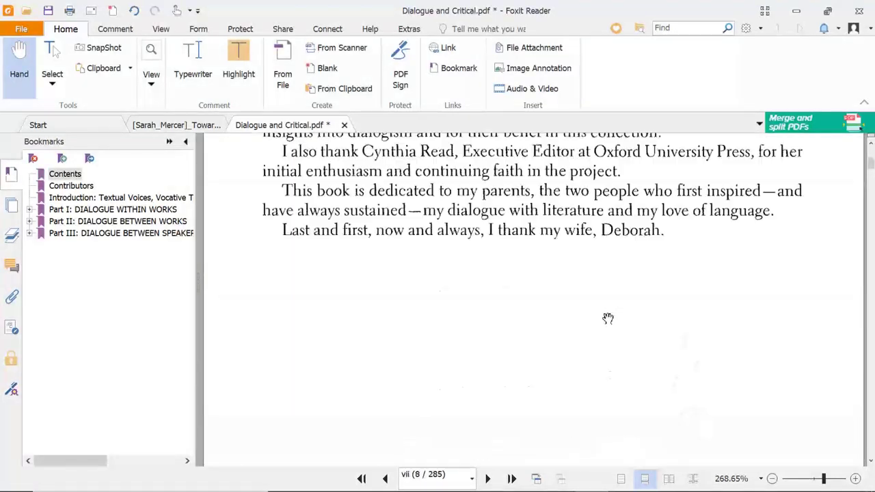
{"action": "scroll", "coordinate": [608, 319], "scroll_direction": "up", "scroll_amount": 5}
{"action": "scroll", "coordinate": [608, 319], "scroll_direction": "up", "scroll_amount": 5}
{"action": "scroll", "coordinate": [608, 319], "scroll_direction": "up", "scroll_amount": 5}
{"action": "scroll", "coordinate": [608, 319], "scroll_direction": "up", "scroll_amount": 5}
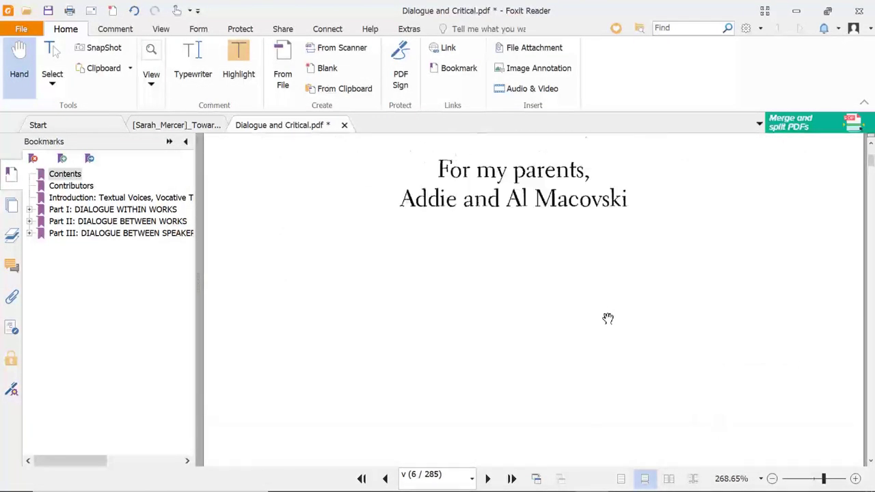
{"action": "scroll", "coordinate": [607, 319], "scroll_direction": "up", "scroll_amount": 5}
{"action": "scroll", "coordinate": [608, 318], "scroll_direction": "up", "scroll_amount": 1}
{"action": "scroll", "coordinate": [608, 318], "scroll_direction": "down", "scroll_amount": 5}
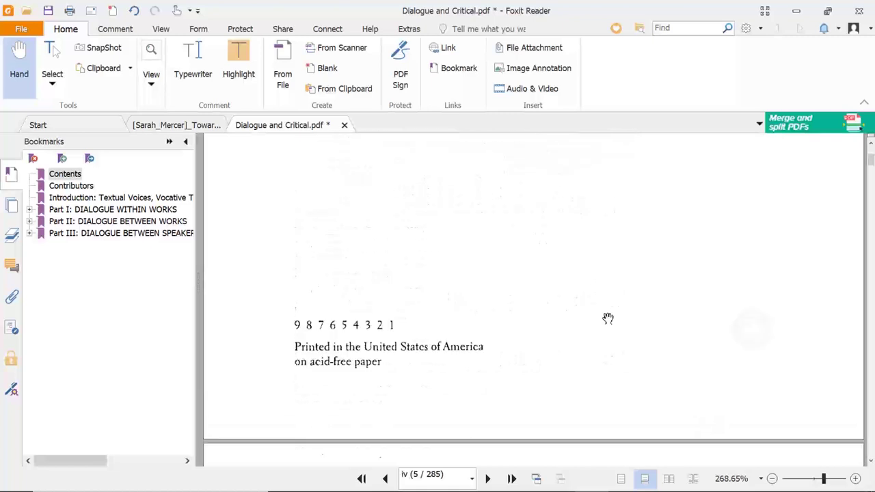
{"action": "scroll", "coordinate": [608, 319], "scroll_direction": "down", "scroll_amount": 5}
{"action": "scroll", "coordinate": [608, 318], "scroll_direction": "up", "scroll_amount": 5}
{"action": "scroll", "coordinate": [608, 318], "scroll_direction": "up", "scroll_amount": 2}
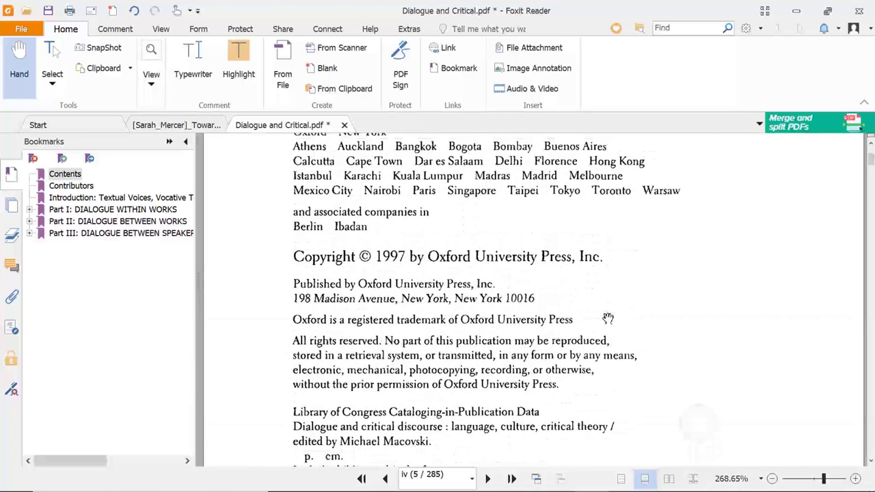
{"action": "scroll", "coordinate": [608, 319], "scroll_direction": "up", "scroll_amount": 1}
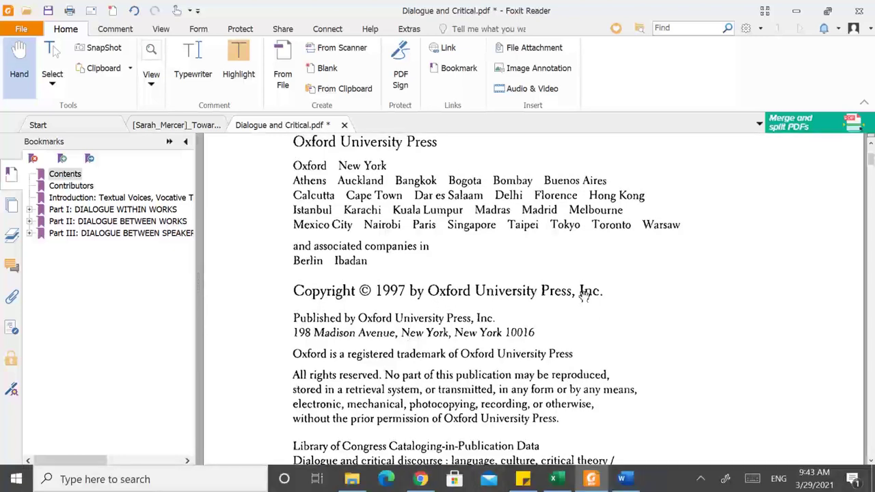
{"action": "scroll", "coordinate": [459, 284], "scroll_direction": "up", "scroll_amount": 1}
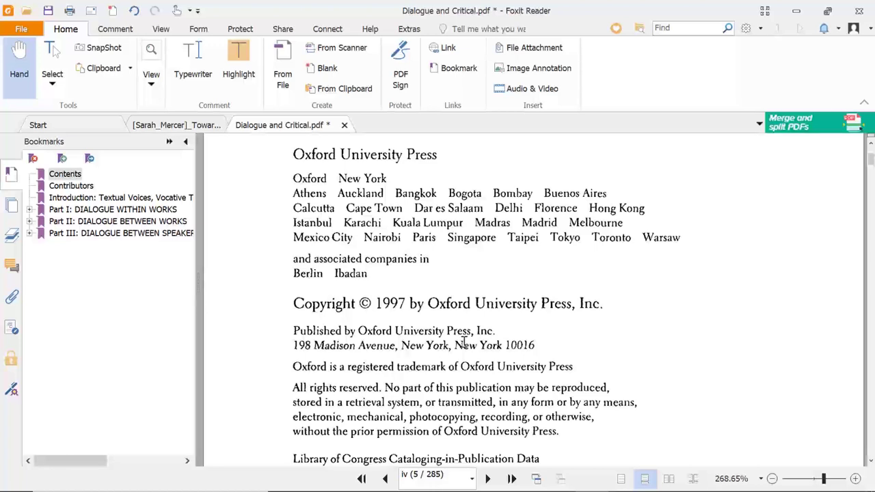
Step: Select New York from the publisher's address as the publication place
{"action": "left_click_drag", "start_coordinate": [286, 333], "coordinate": [452, 346]}
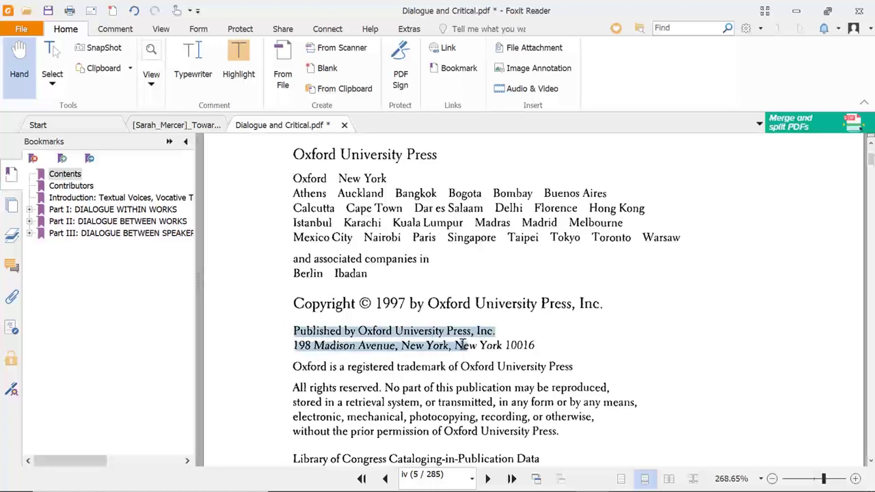
{"action": "left_click", "coordinate": [323, 159]}
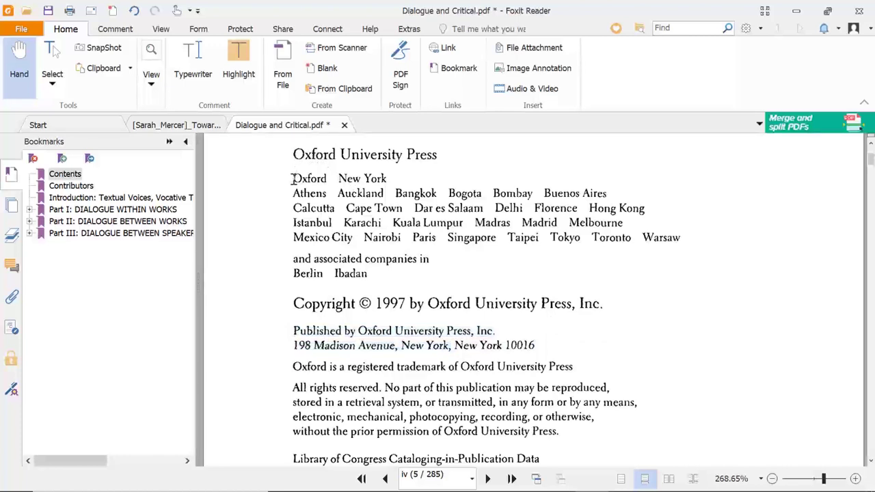
{"action": "left_click_drag", "start_coordinate": [292, 179], "coordinate": [699, 232]}
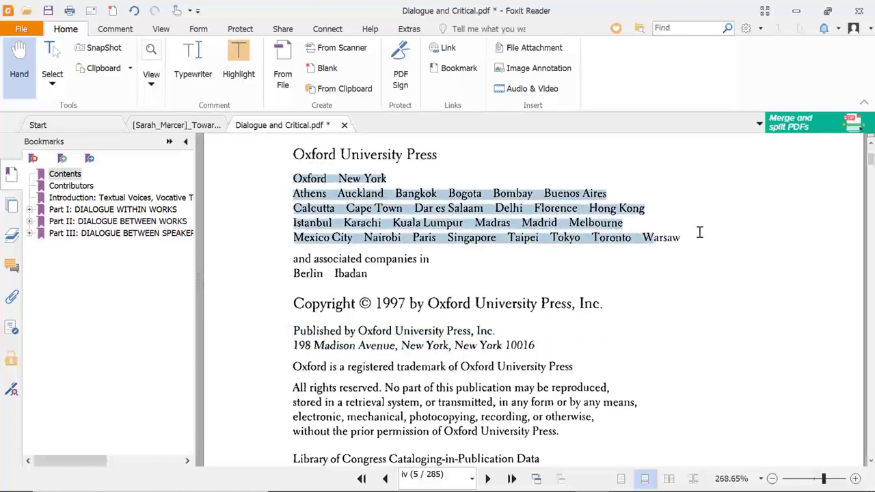
{"action": "left_click", "coordinate": [377, 313]}
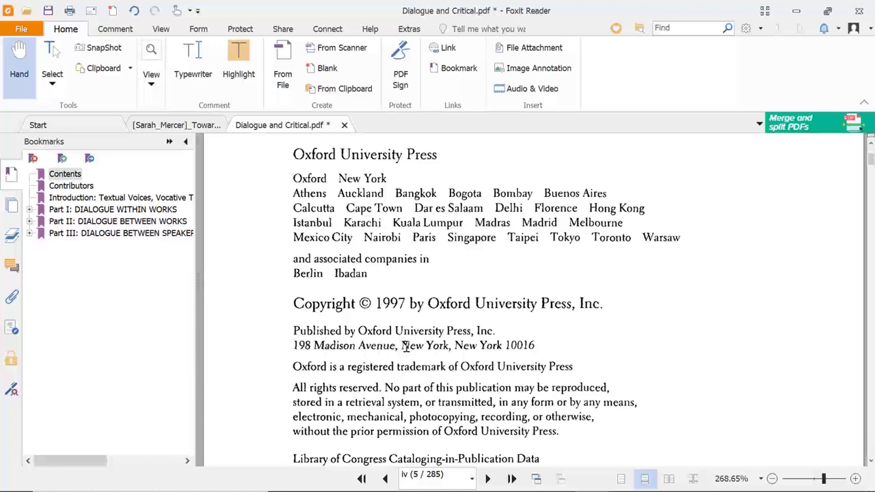
{"action": "left_click_drag", "start_coordinate": [404, 347], "coordinate": [472, 346]}
Step: Enter New York as the source's City
{"action": "left_click", "coordinate": [623, 481]}
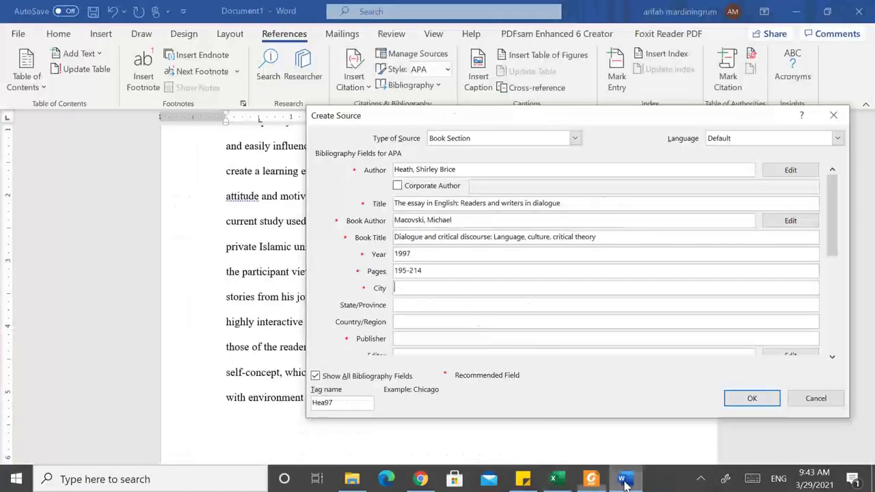
{"action": "type", "text": "New "}
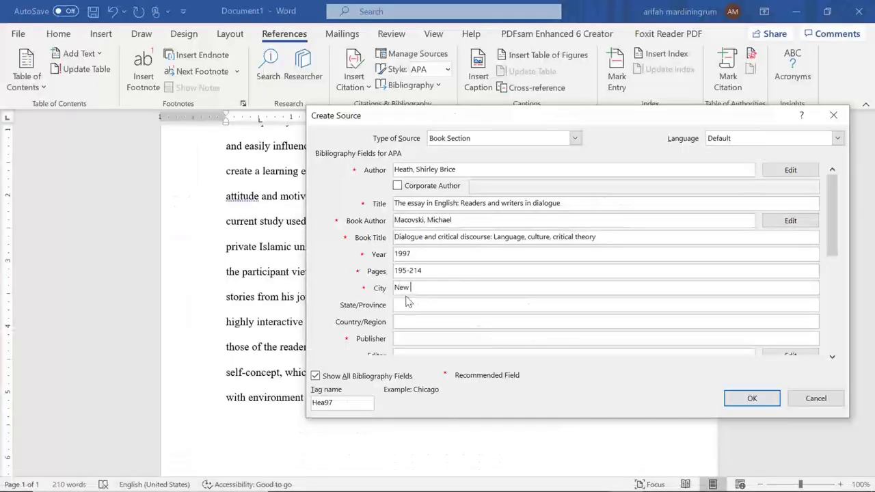
{"action": "type", "text": "York"}
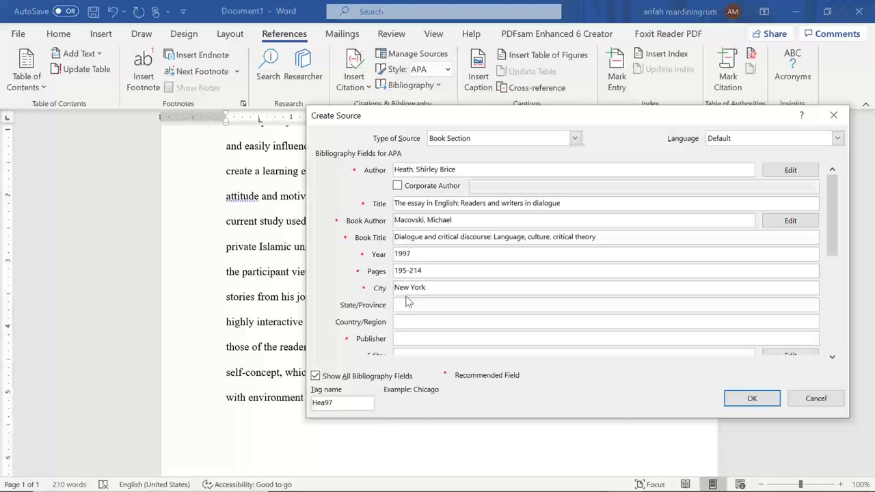
{"action": "left_click", "coordinate": [404, 304]}
Step: Enter Oxford University Press as the Publisher, checking the name in the PDF
{"action": "left_click", "coordinate": [415, 340]}
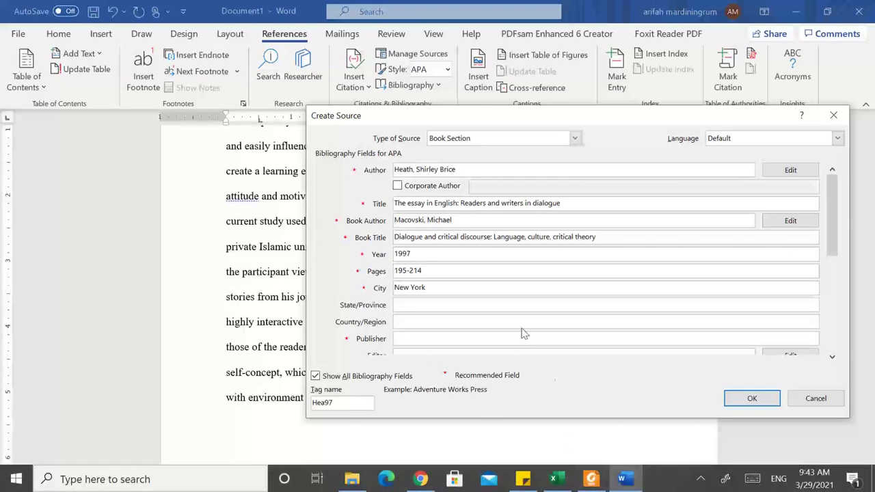
{"action": "type", "text": "Oxford University Press"}
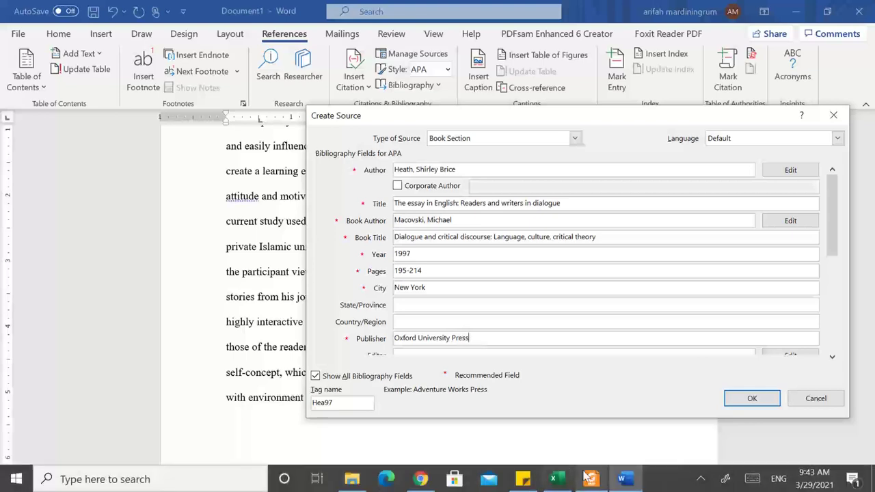
{"action": "left_click", "coordinate": [588, 479]}
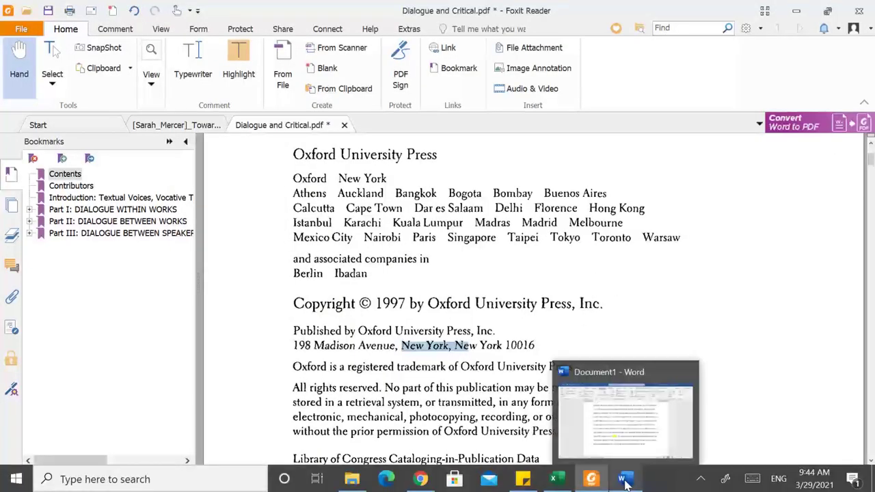
{"action": "left_click", "coordinate": [624, 480]}
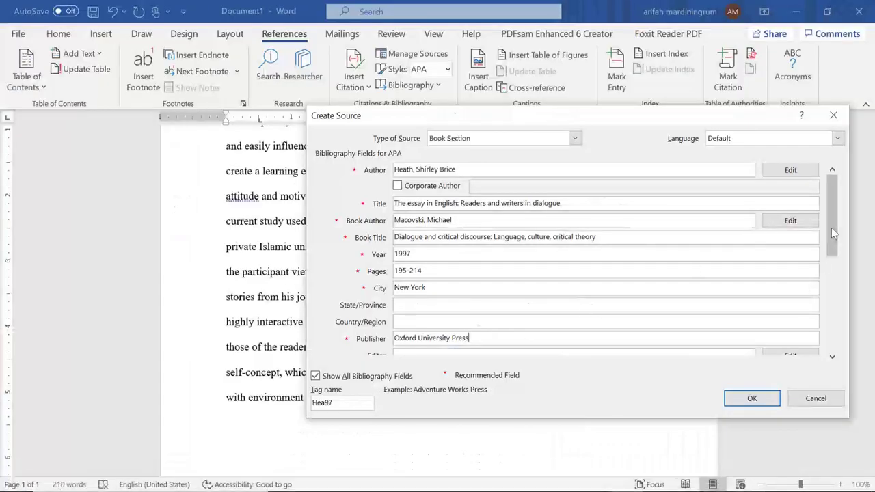
{"action": "left_click_drag", "start_coordinate": [832, 229], "coordinate": [842, 270]}
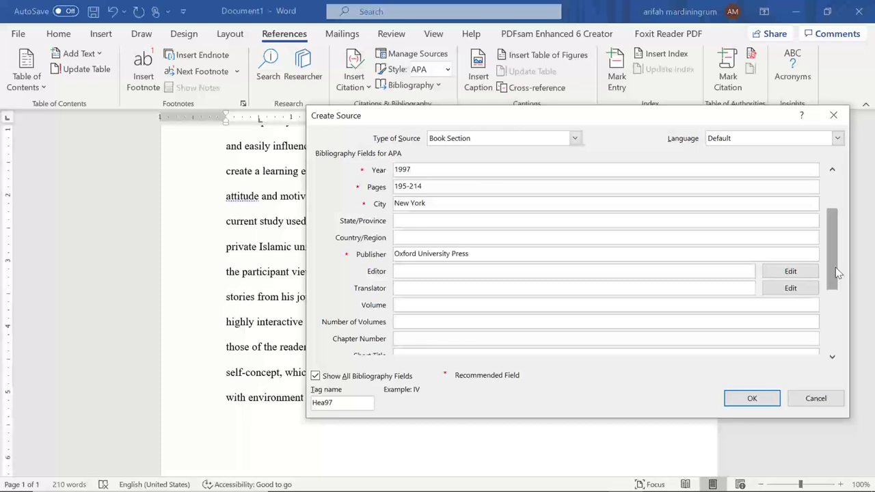
{"action": "left_click_drag", "start_coordinate": [838, 273], "coordinate": [841, 242]}
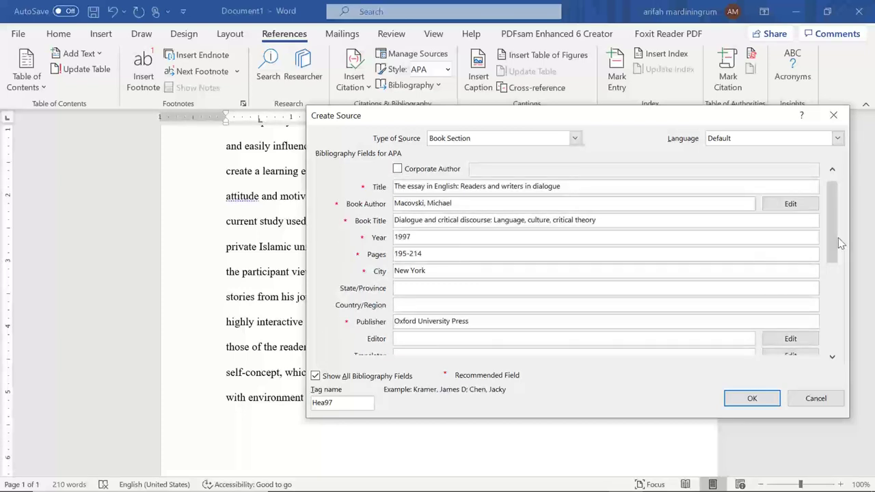
{"action": "left_click_drag", "start_coordinate": [840, 240], "coordinate": [838, 279]}
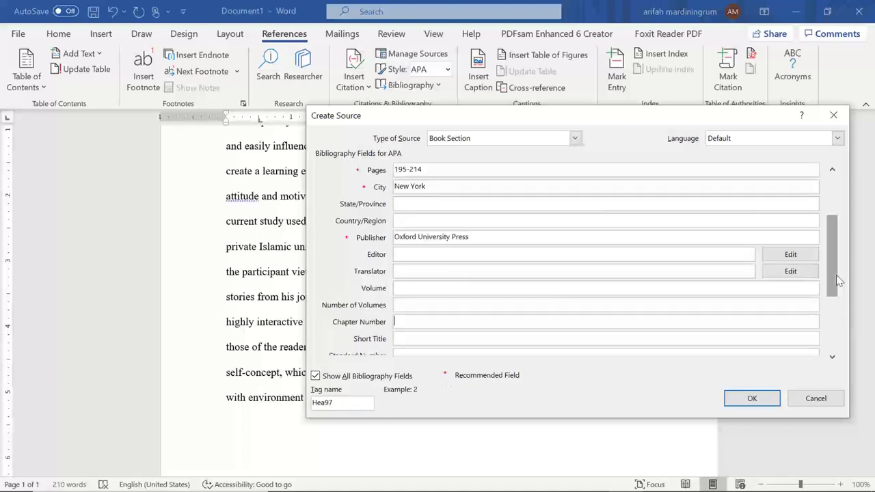
{"action": "left_click", "coordinate": [411, 255]}
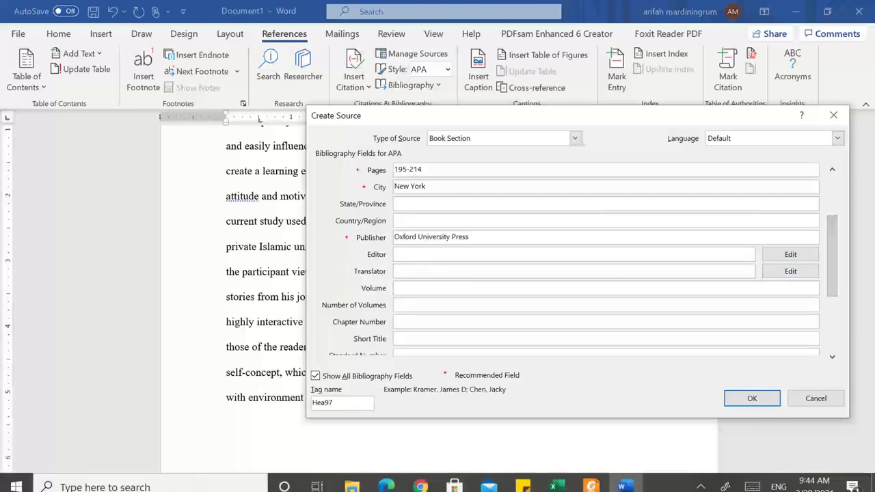
Step: Highlight the editor part of OWL's edited-book chapter pattern, then find the PDF's editor credit
{"action": "left_click", "coordinate": [420, 487]}
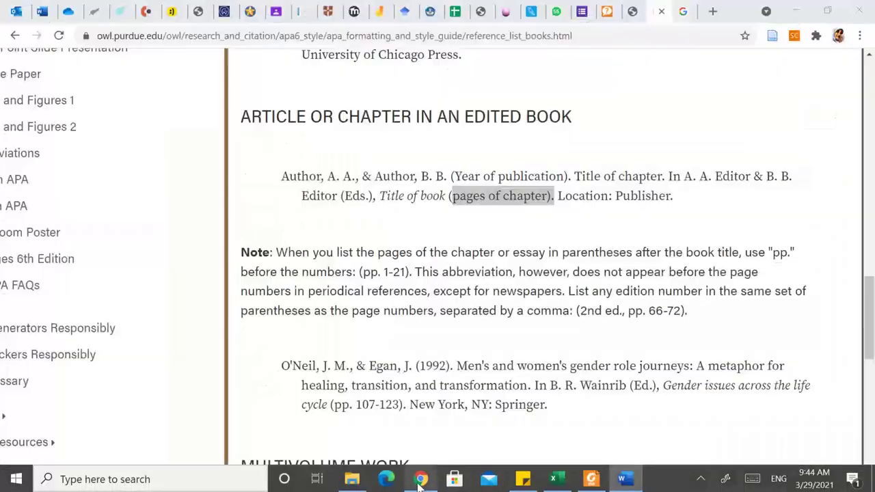
{"action": "left_click", "coordinate": [584, 193]}
{"action": "left_click_drag", "start_coordinate": [691, 176], "coordinate": [791, 176]}
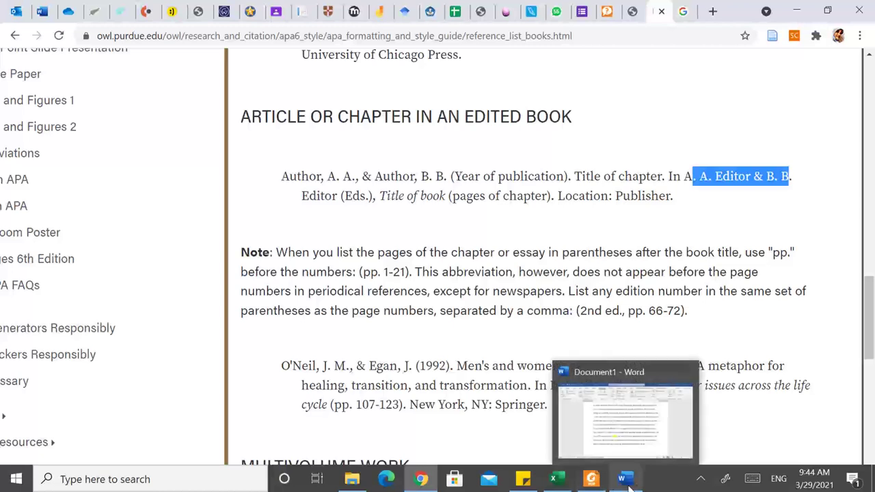
{"action": "left_click", "coordinate": [591, 478]}
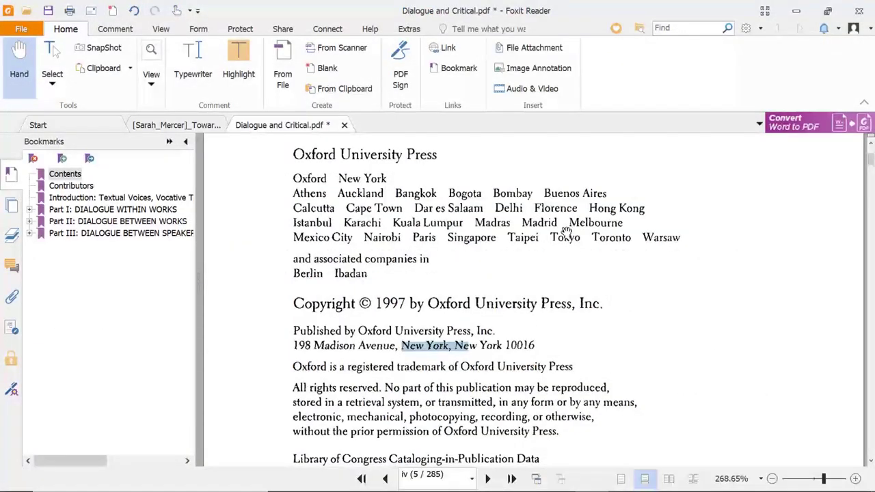
{"action": "scroll", "coordinate": [567, 226], "scroll_direction": "up", "scroll_amount": 10}
{"action": "scroll", "coordinate": [567, 233], "scroll_direction": "down", "scroll_amount": 3}
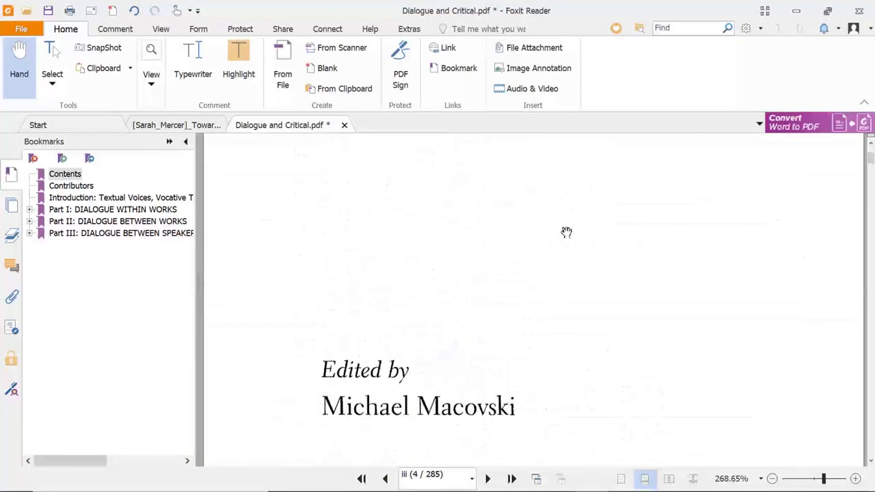
{"action": "scroll", "coordinate": [567, 232], "scroll_direction": "down", "scroll_amount": 3}
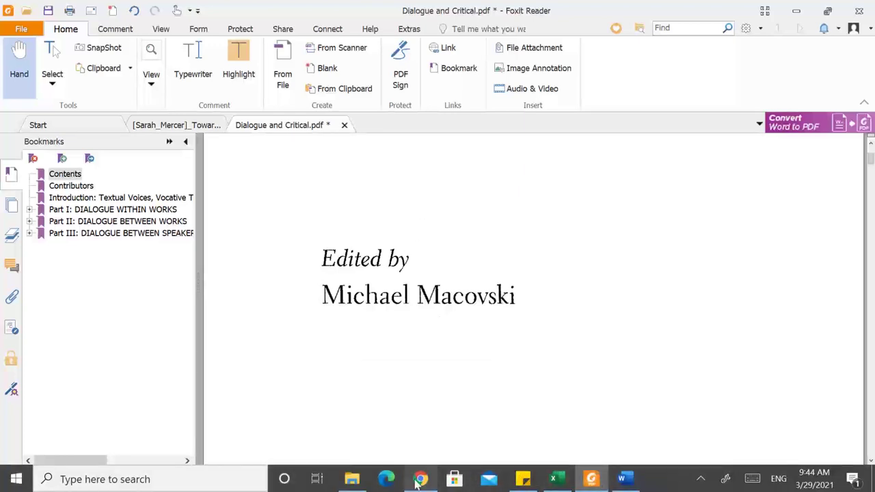
Step: Review the Heath source's author, title and book title fields, then save it to insert (Heath, 1997)
{"action": "left_click", "coordinate": [635, 483]}
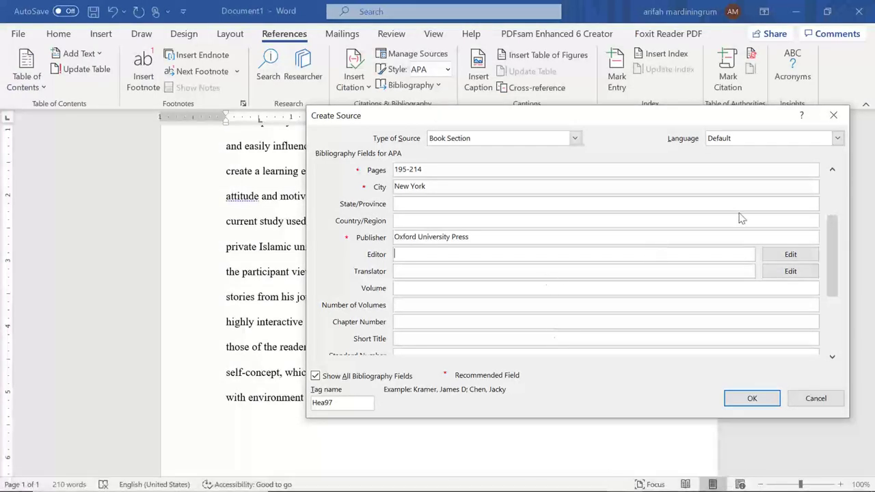
{"action": "left_click", "coordinate": [832, 171]}
{"action": "left_click", "coordinate": [832, 171]}
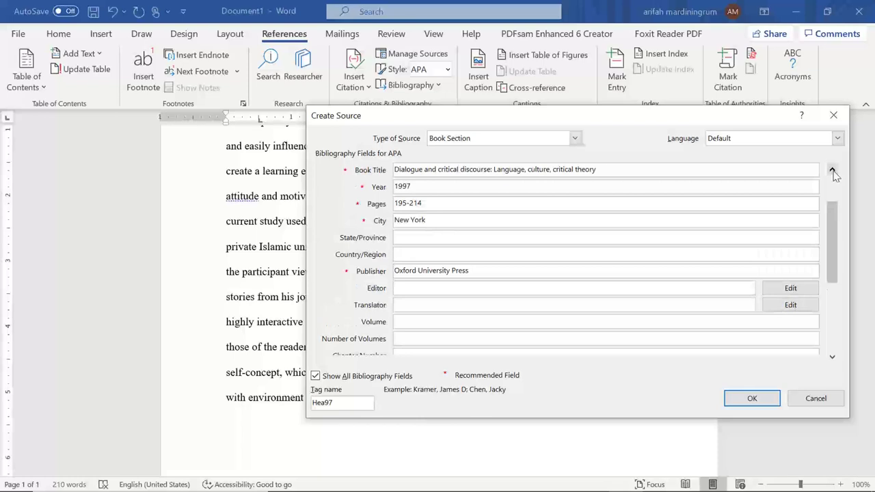
{"action": "left_click", "coordinate": [832, 171]}
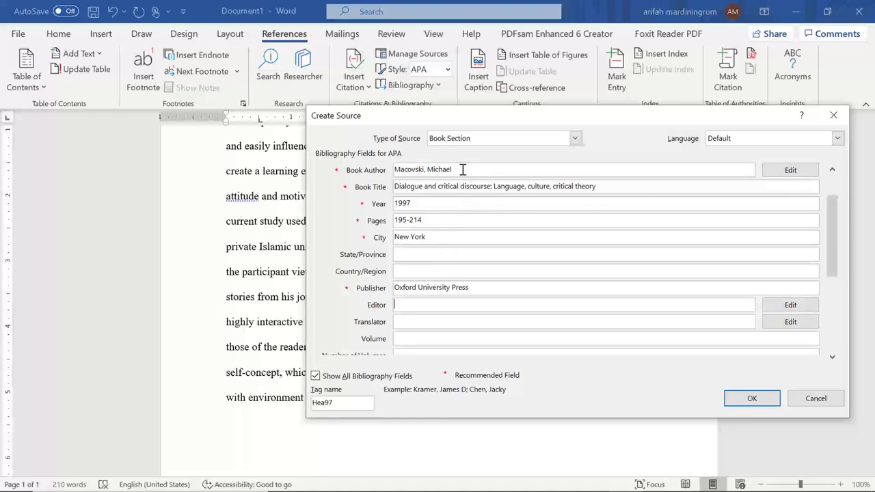
{"action": "left_click", "coordinate": [833, 170]}
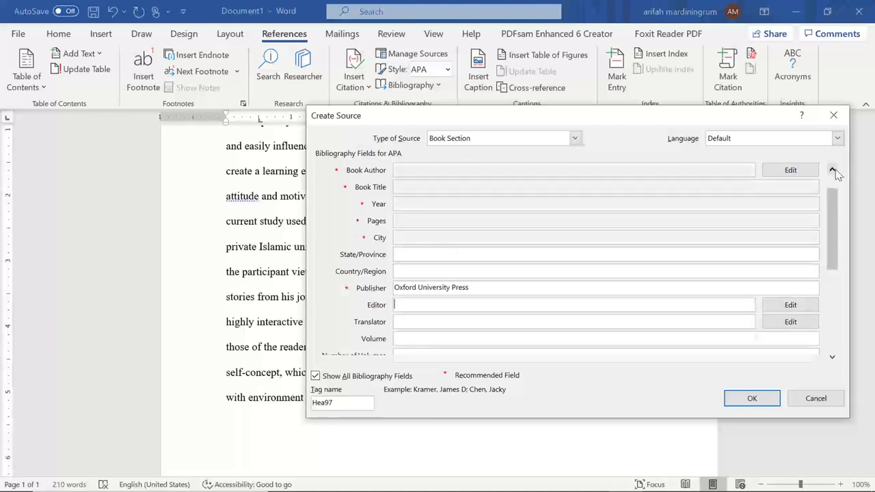
{"action": "left_click", "coordinate": [833, 170]}
{"action": "left_click", "coordinate": [833, 170]}
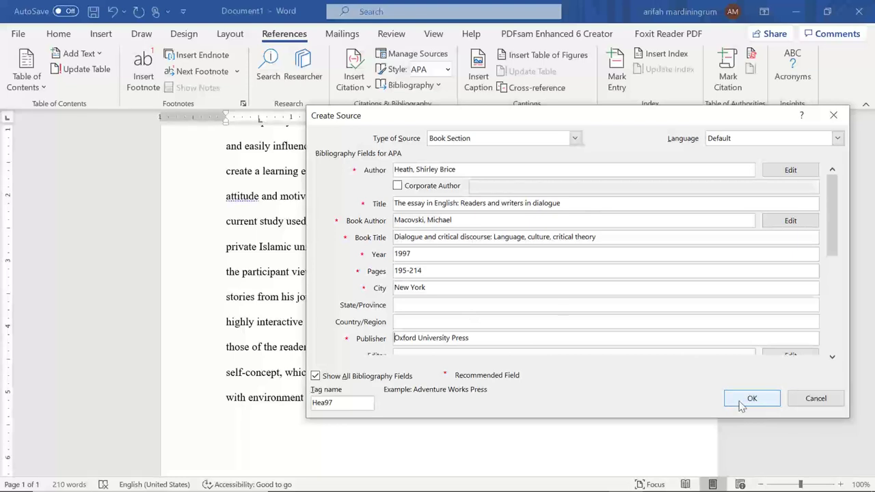
{"action": "left_click", "coordinate": [751, 398]}
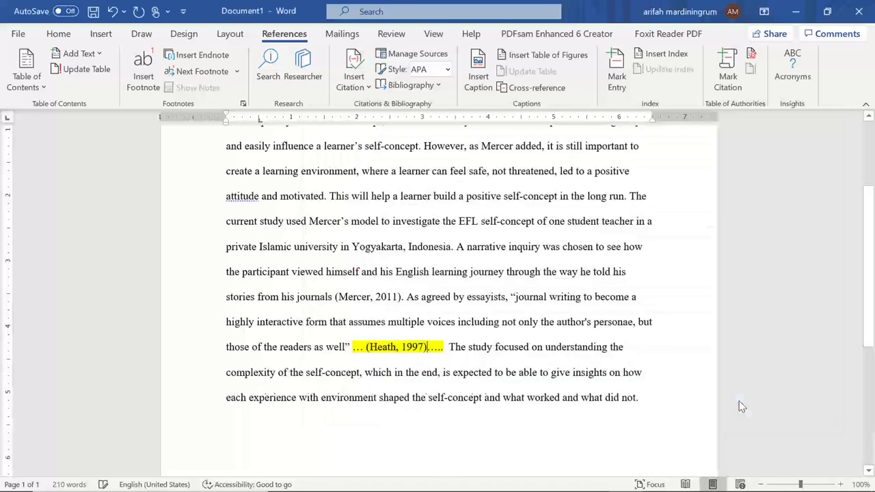
{"action": "left_click", "coordinate": [388, 348]}
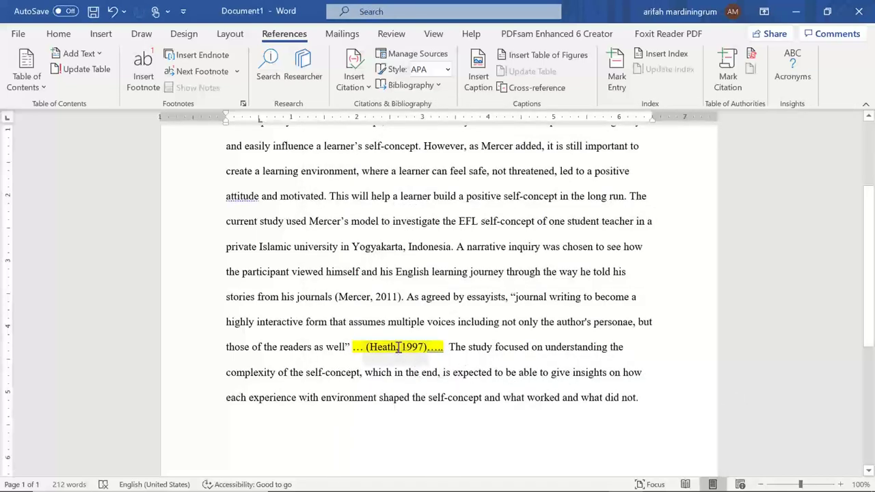
{"action": "left_click", "coordinate": [388, 349]}
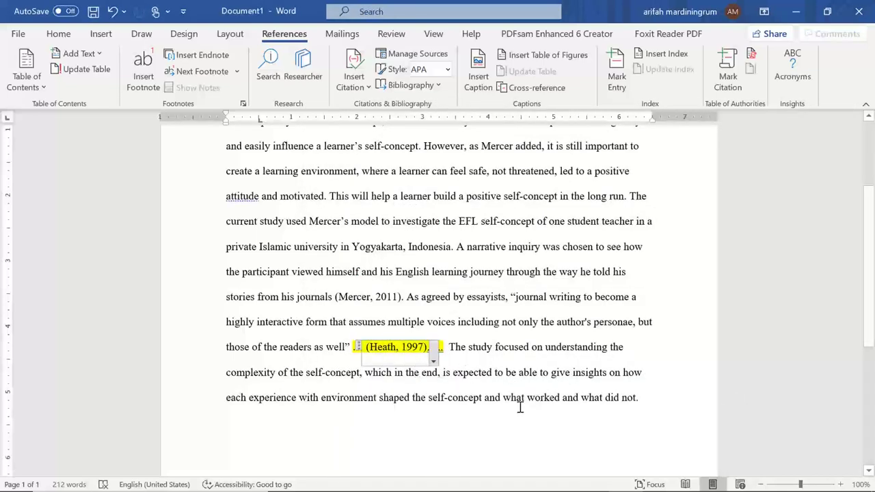
{"action": "left_click", "coordinate": [447, 385]}
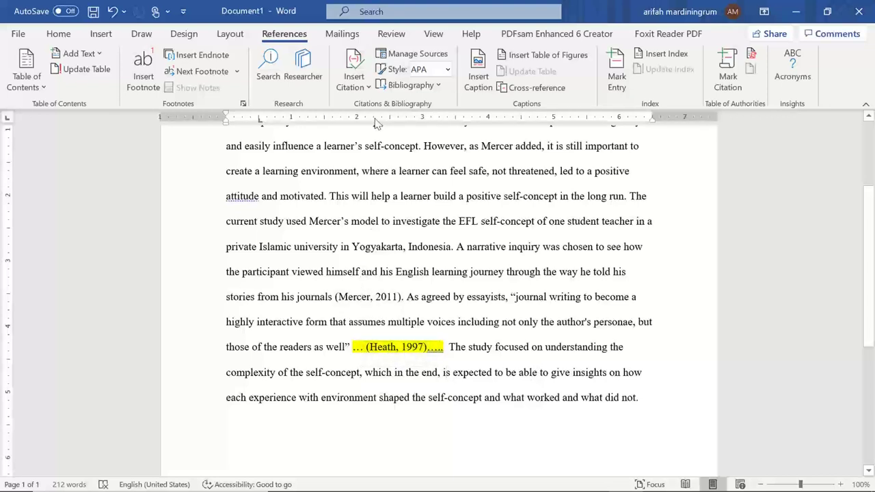
{"action": "left_click", "coordinate": [364, 87]}
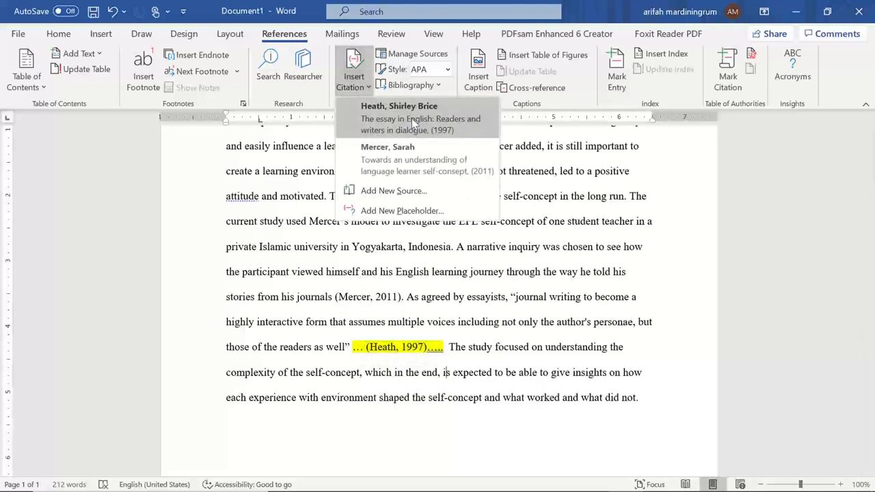
{"action": "left_click", "coordinate": [282, 251]}
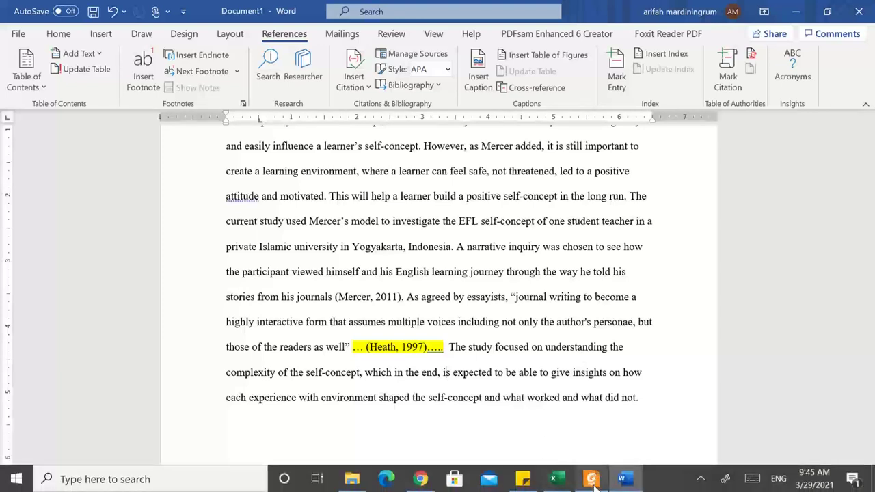
Step: In Foxit, check chapter 9's page range in the Dialogue book's contents, then view the Mercer copyright page
{"action": "left_click", "coordinate": [591, 478]}
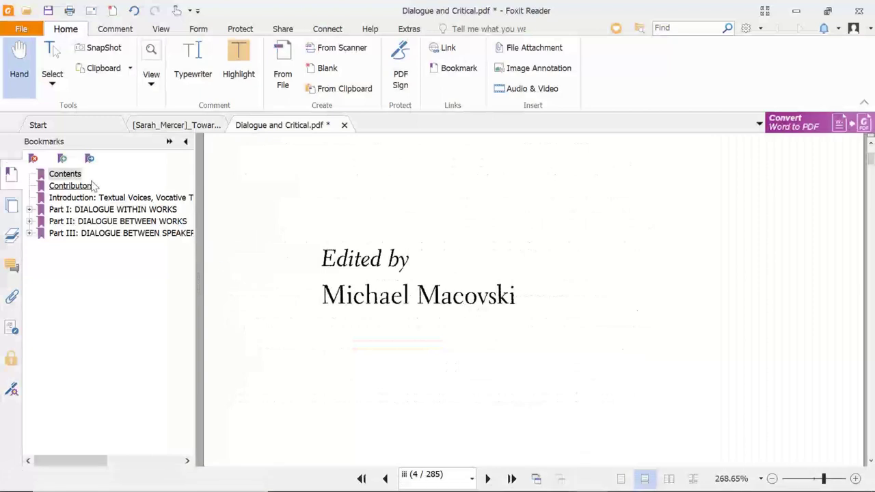
{"action": "left_click", "coordinate": [69, 177]}
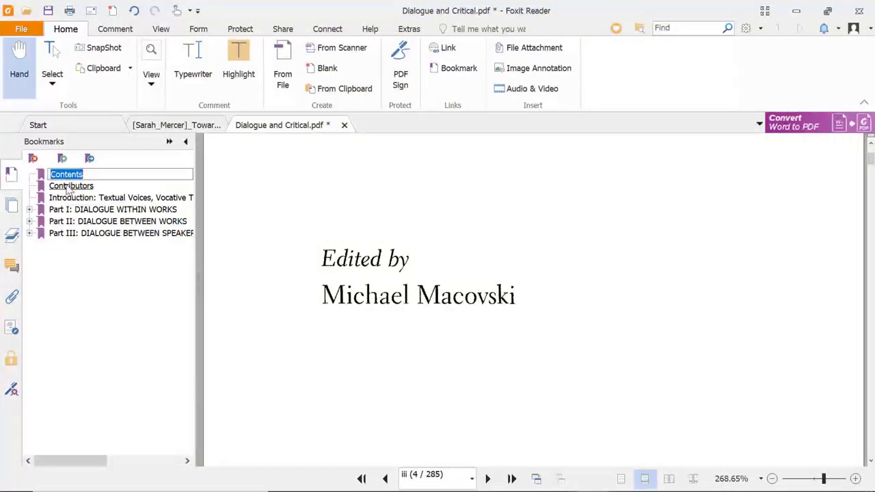
{"action": "left_click", "coordinate": [62, 186]}
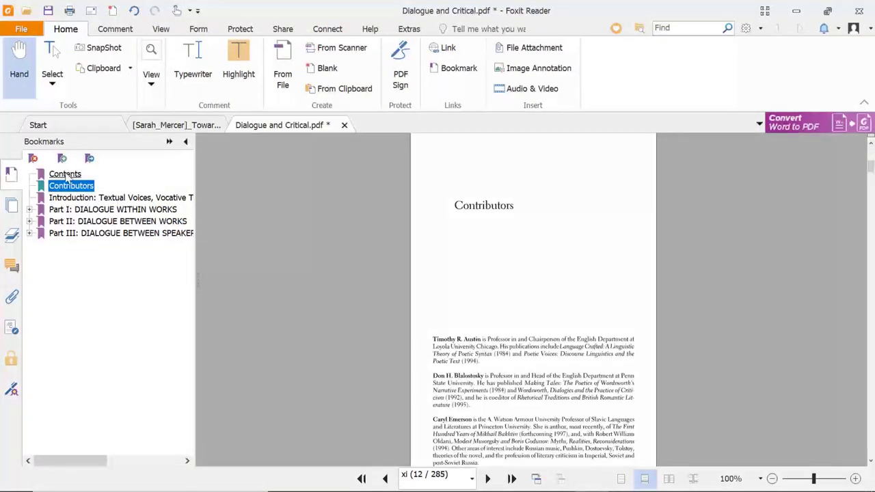
{"action": "left_click", "coordinate": [65, 174]}
{"action": "scroll", "coordinate": [441, 290], "scroll_direction": "down", "scroll_amount": 5}
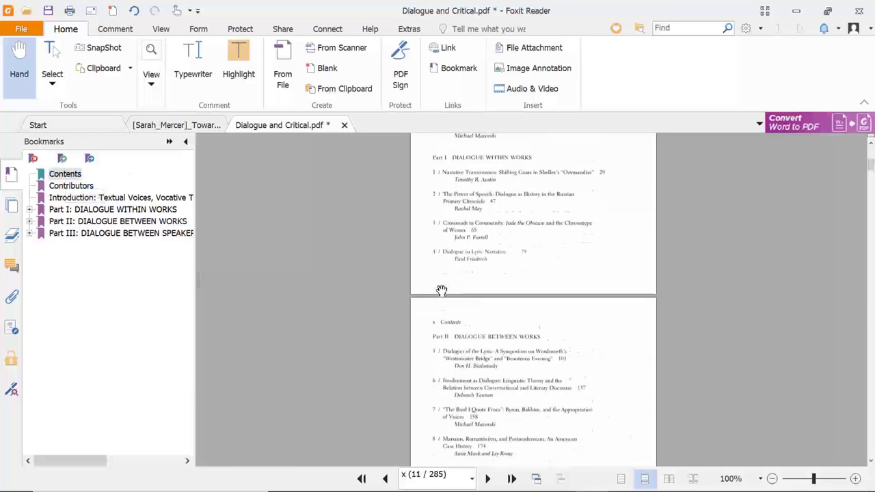
{"action": "scroll", "coordinate": [703, 362], "scroll_direction": "up", "scroll_amount": 3}
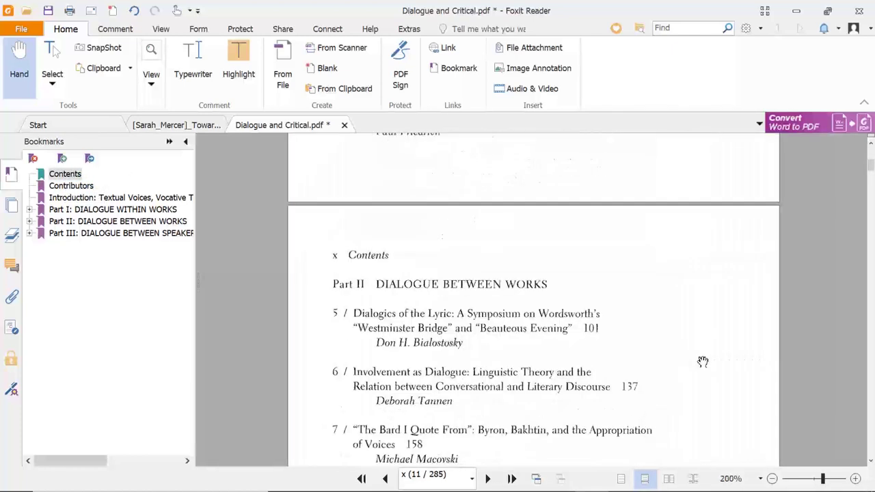
{"action": "scroll", "coordinate": [703, 362], "scroll_direction": "down", "scroll_amount": 3}
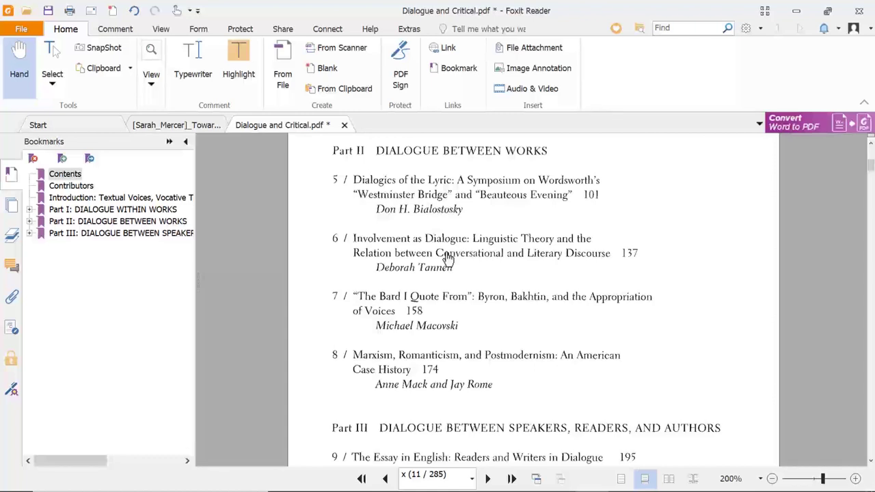
{"action": "left_click", "coordinate": [183, 127]}
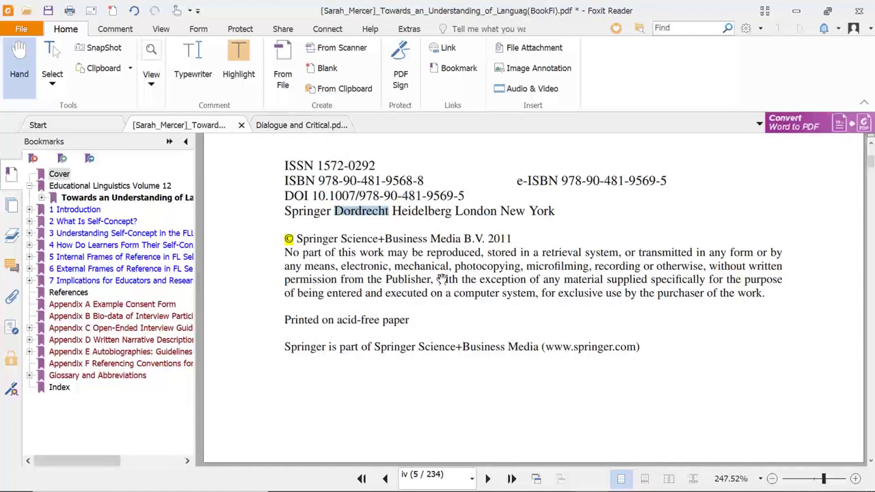
{"action": "scroll", "coordinate": [463, 346], "scroll_direction": "up", "scroll_amount": 2}
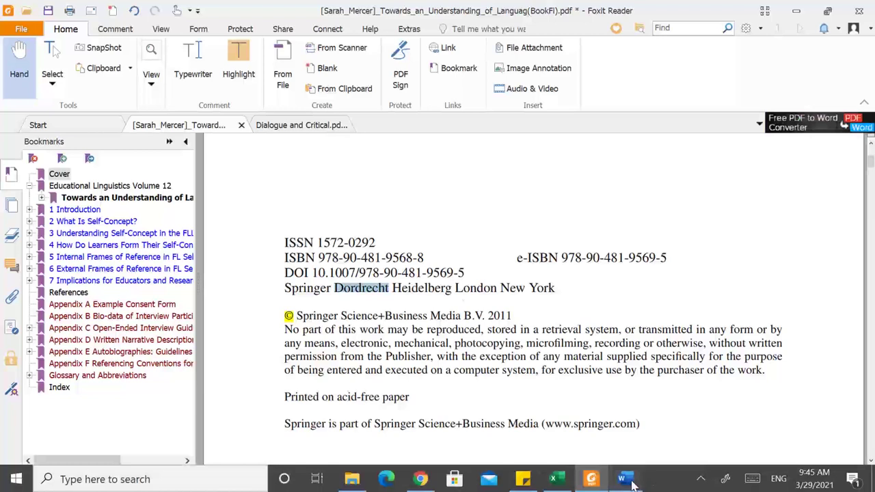
{"action": "left_click", "coordinate": [626, 480]}
{"action": "scroll", "coordinate": [507, 290], "scroll_direction": "up", "scroll_amount": 1}
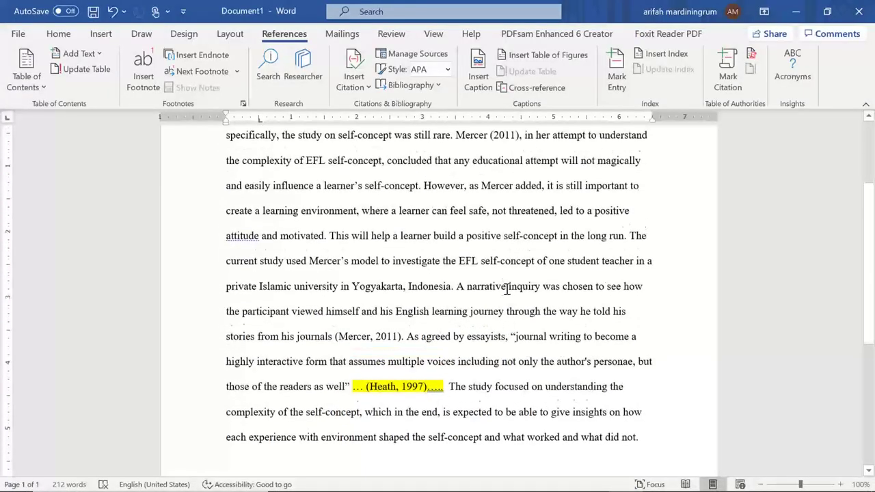
{"action": "scroll", "coordinate": [506, 290], "scroll_direction": "down", "scroll_amount": 2}
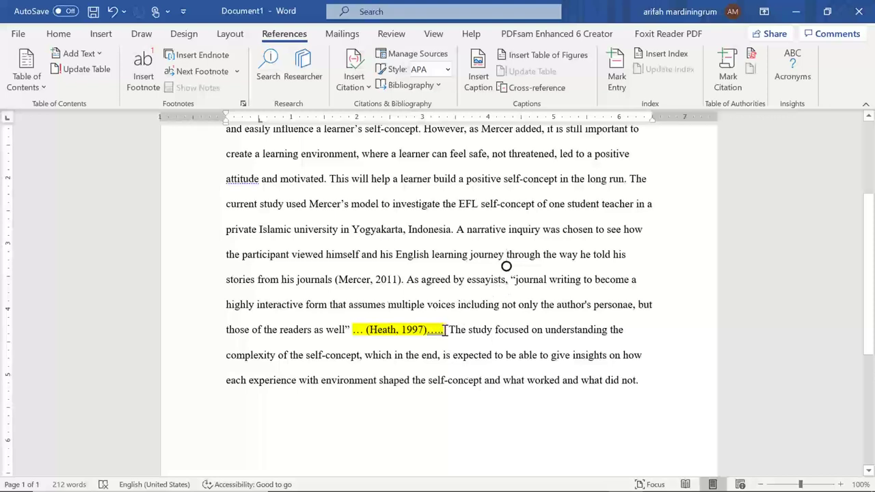
{"action": "left_click_drag", "start_coordinate": [302, 331], "coordinate": [477, 352]}
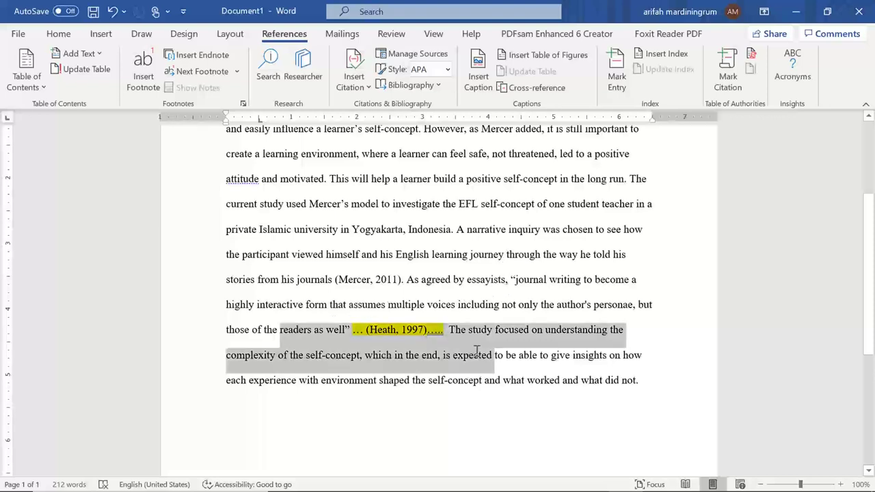
{"action": "left_click", "coordinate": [527, 329]}
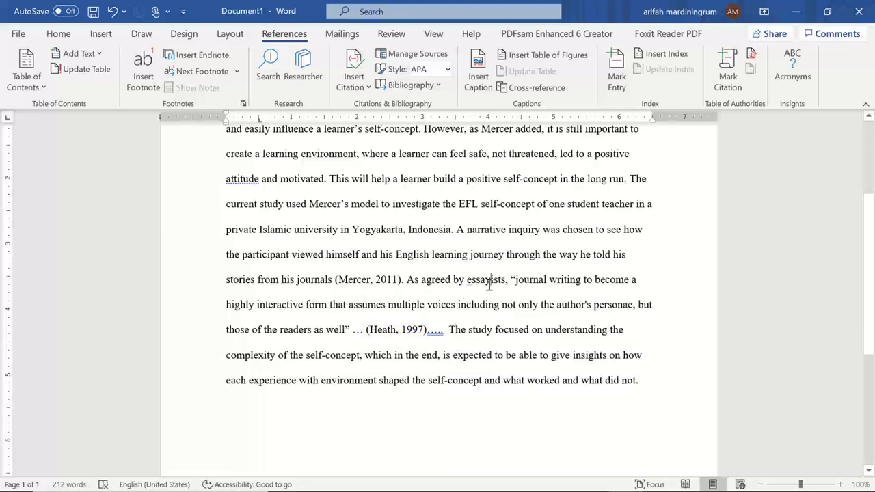
{"action": "mouse_move", "coordinate": [509, 280]}
{"action": "left_mouse_down"}
{"action": "mouse_move", "coordinate": [366, 311]}
{"action": "mouse_move", "coordinate": [350, 331]}
{"action": "left_mouse_up"}
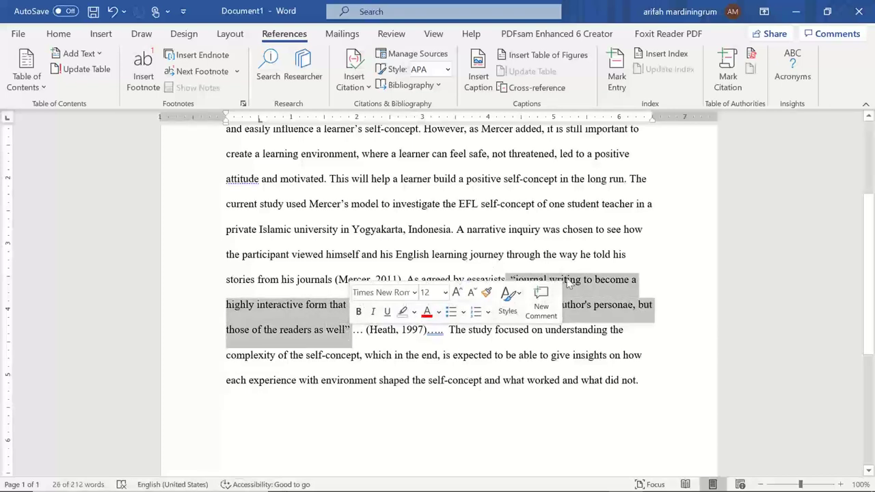
{"action": "left_click", "coordinate": [568, 282]}
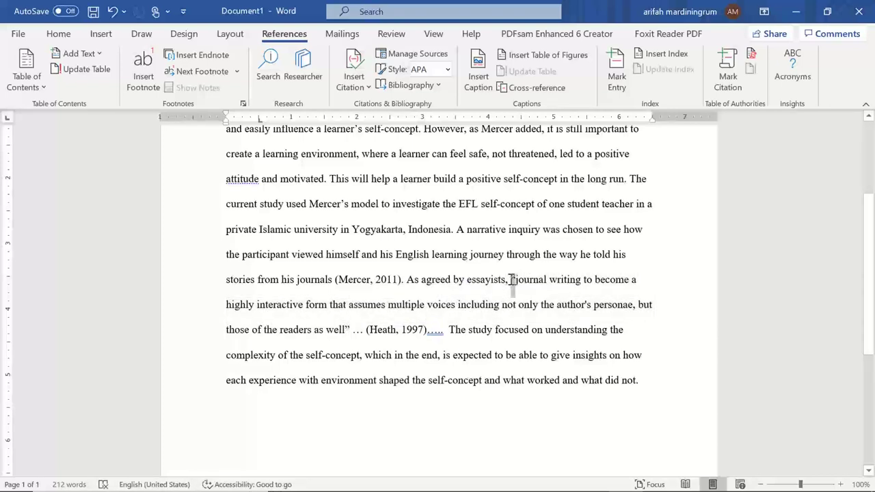
{"action": "double_click", "coordinate": [512, 279]}
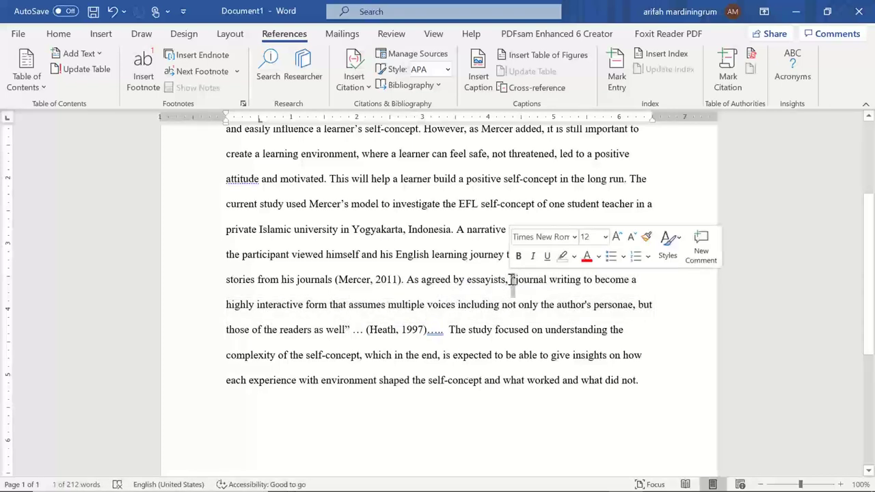
{"action": "left_click", "coordinate": [353, 333]}
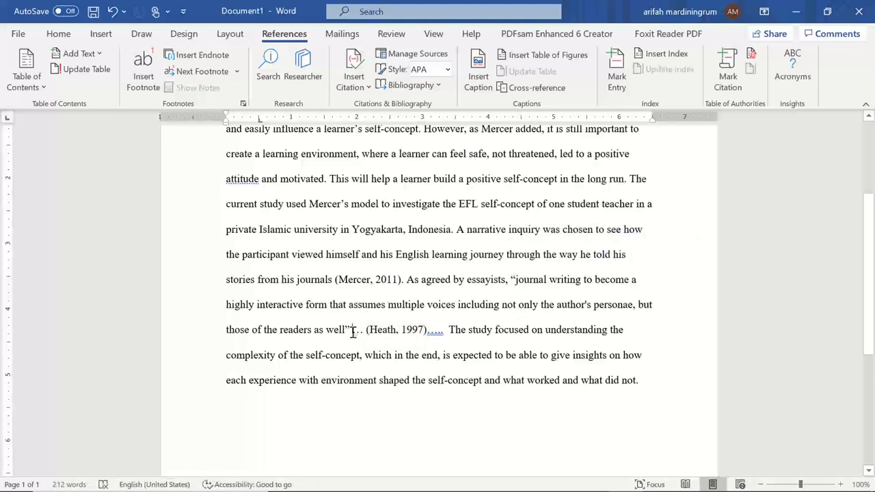
{"action": "key", "text": "Delete"}
{"action": "key", "text": "Delete"}
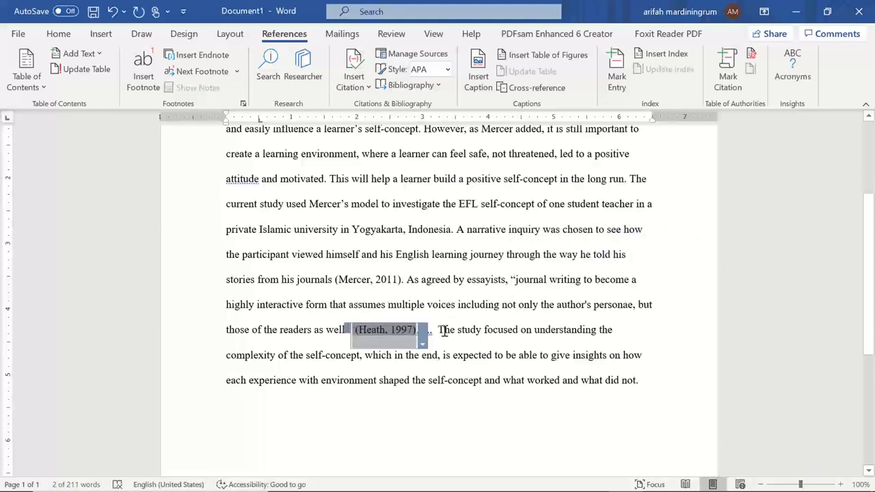
{"action": "left_click", "coordinate": [434, 331]}
{"action": "key", "text": "BackSpace"}
{"action": "key", "text": "BackSpace"}
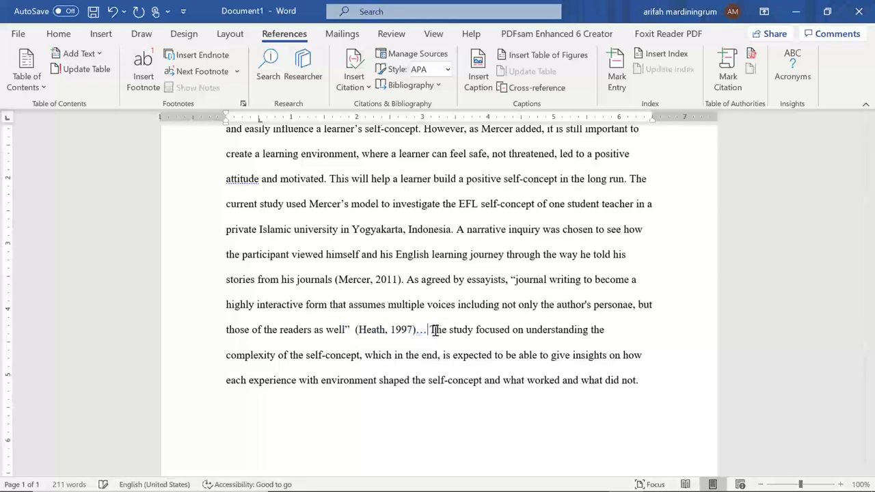
{"action": "key", "text": "BackSpace"}
{"action": "key", "text": "BackSpace"}
{"action": "key", "text": "BackSpace"}
{"action": "type", "text": "."}
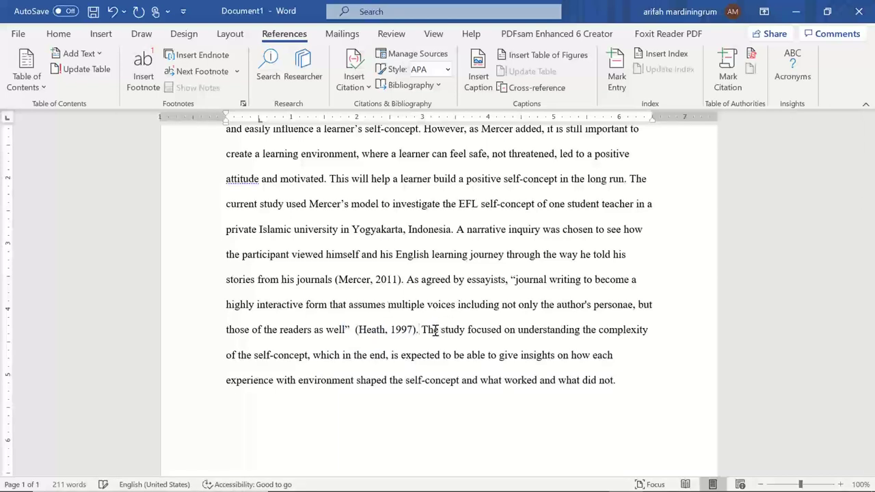
{"action": "left_click", "coordinate": [394, 336]}
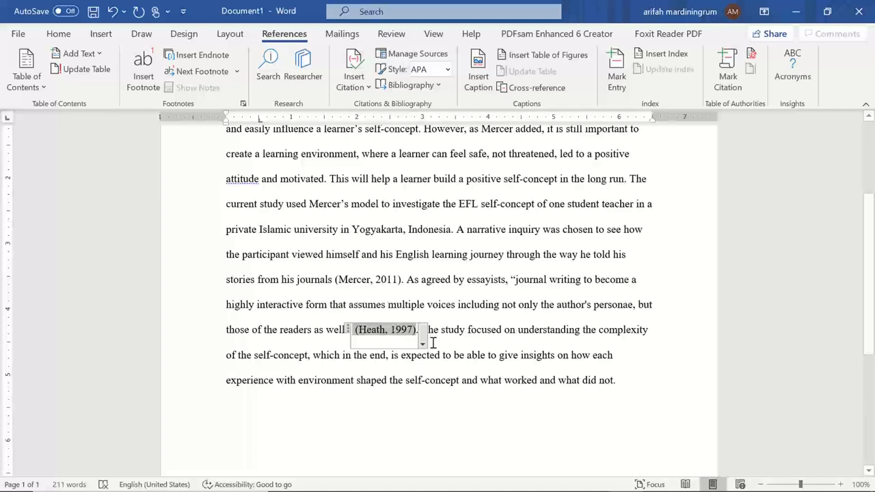
{"action": "left_click", "coordinate": [433, 343]}
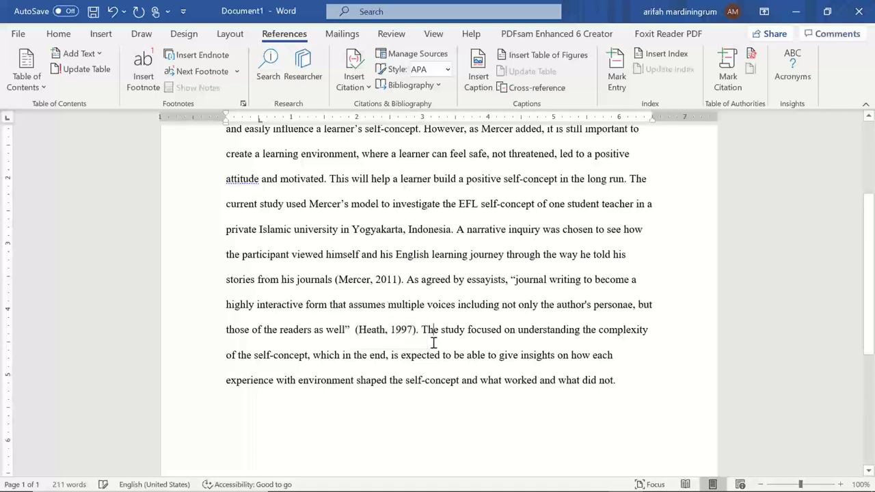
{"action": "left_click", "coordinate": [395, 329]}
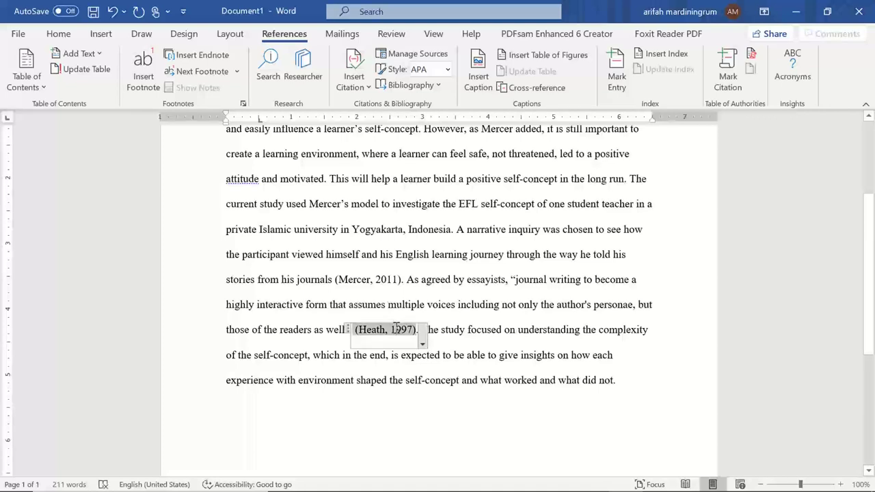
{"action": "left_click", "coordinate": [347, 331]}
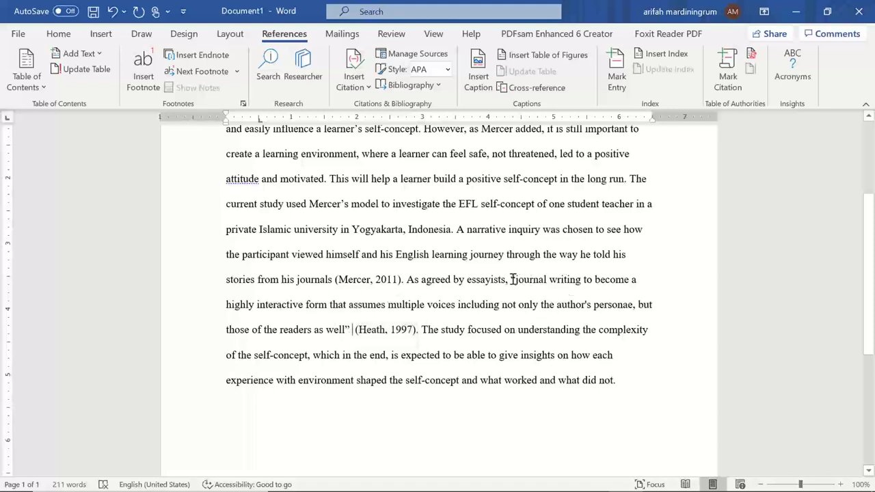
{"action": "left_click_drag", "start_coordinate": [511, 280], "coordinate": [545, 309]}
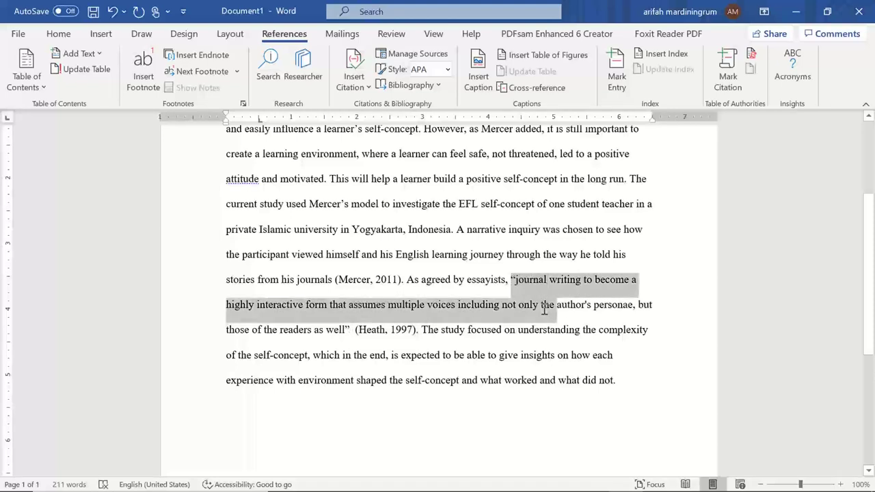
{"action": "left_click", "coordinate": [417, 334]}
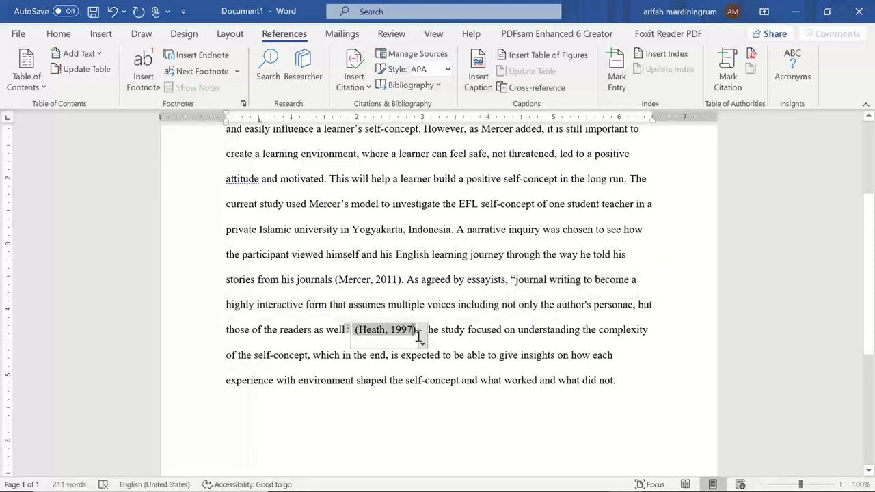
Step: Convert the Heath citation to static text and add ', p. 197' so it reads (Heath, 1997, p. 197)
{"action": "right_click", "coordinate": [421, 345]}
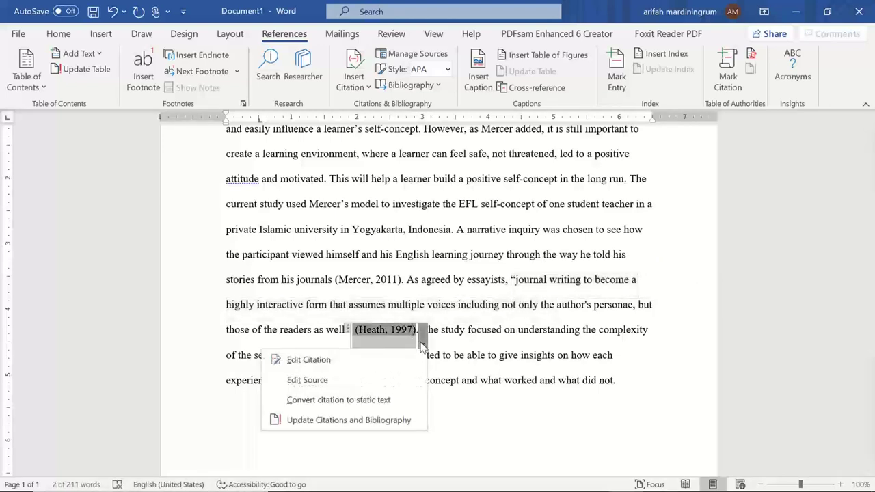
{"action": "left_click", "coordinate": [383, 408]}
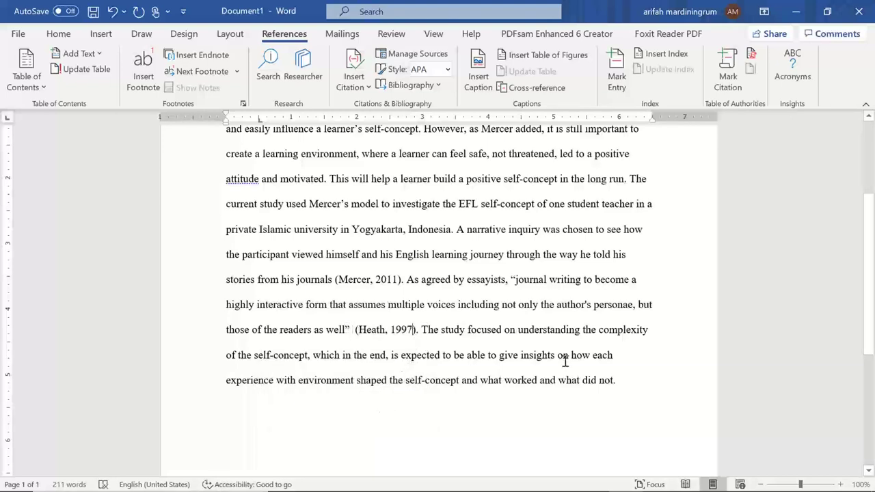
{"action": "type", "text": ", p. "}
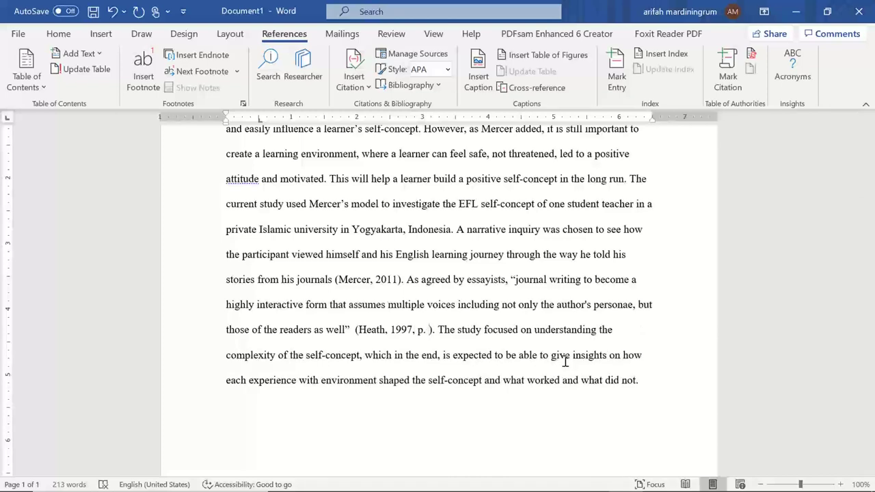
{"action": "type", "text": "197"}
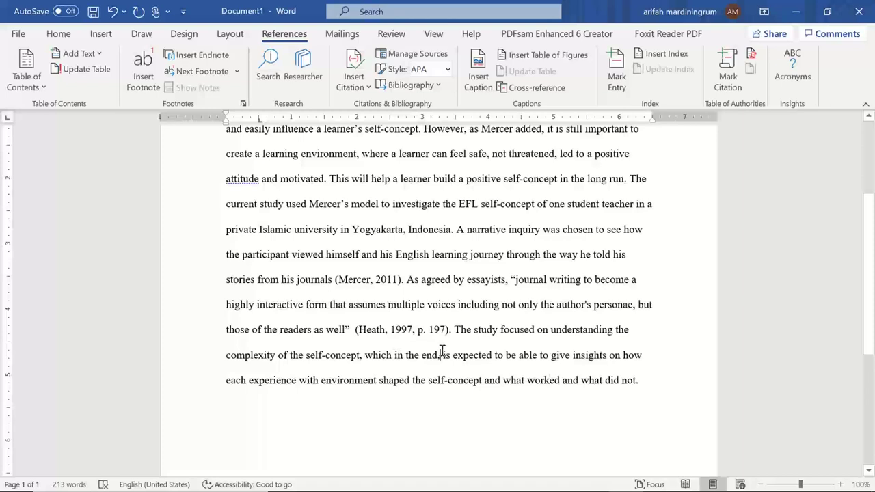
{"action": "left_click", "coordinate": [392, 334]}
Step: Open the (Mercer, 2011) citation's options and dismiss them without changes
{"action": "left_click", "coordinate": [391, 288]}
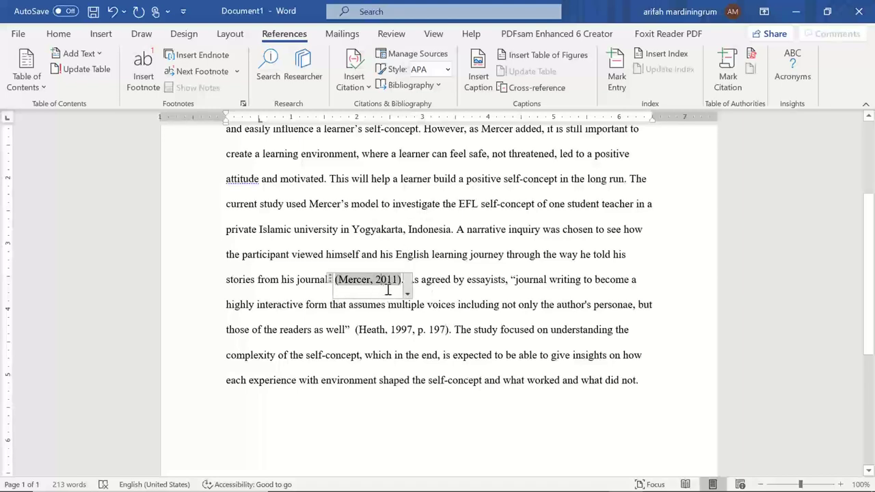
{"action": "left_click", "coordinate": [407, 293]}
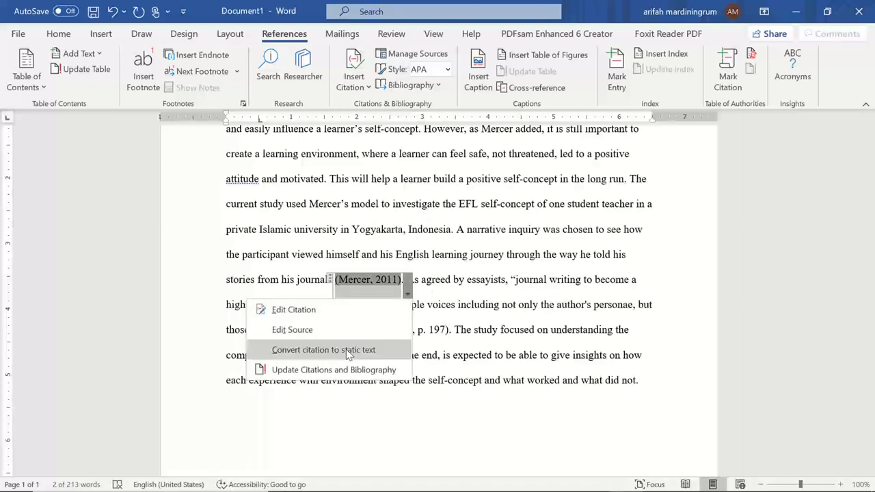
{"action": "key", "text": "Escape"}
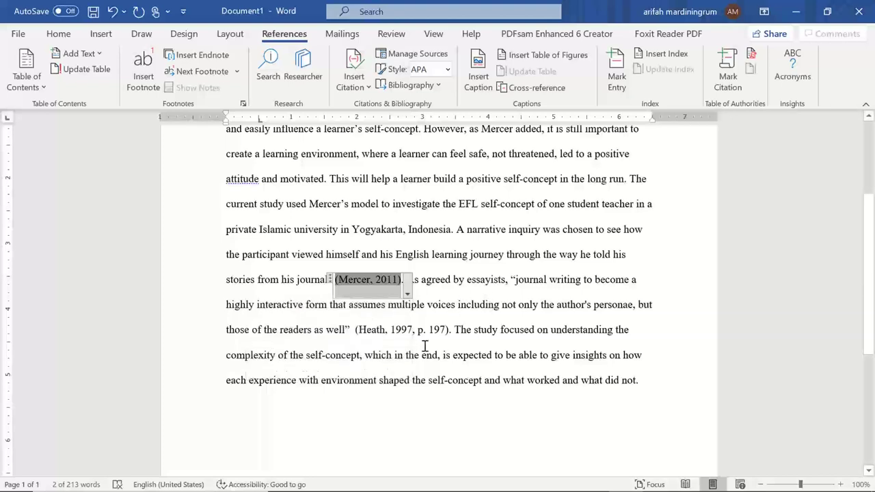
{"action": "left_click", "coordinate": [422, 355]}
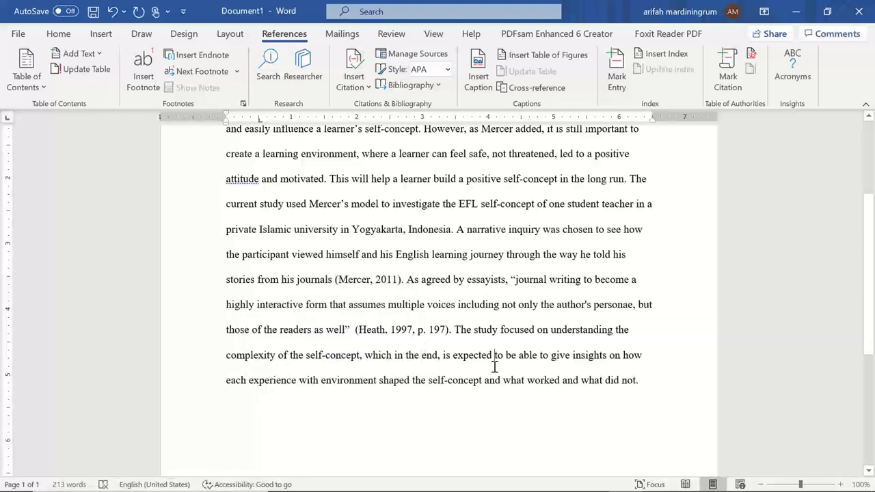
Step: Add an empty paragraph after 'what did not.' and preview the Bibliography gallery without inserting anything
{"action": "scroll", "coordinate": [495, 368], "scroll_direction": "up", "scroll_amount": 3}
{"action": "scroll", "coordinate": [495, 367], "scroll_direction": "down", "scroll_amount": 2}
{"action": "scroll", "coordinate": [495, 367], "scroll_direction": "down", "scroll_amount": 2}
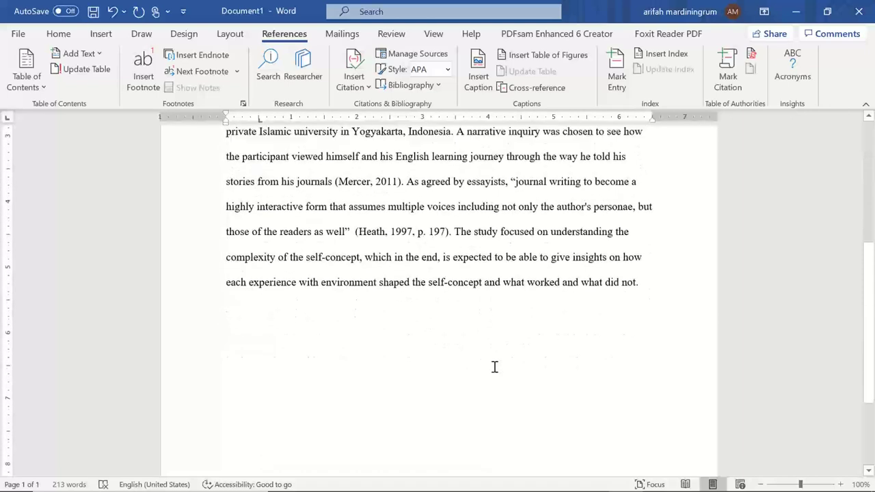
{"action": "scroll", "coordinate": [495, 367], "scroll_direction": "up", "scroll_amount": 1}
{"action": "scroll", "coordinate": [495, 367], "scroll_direction": "down", "scroll_amount": 2}
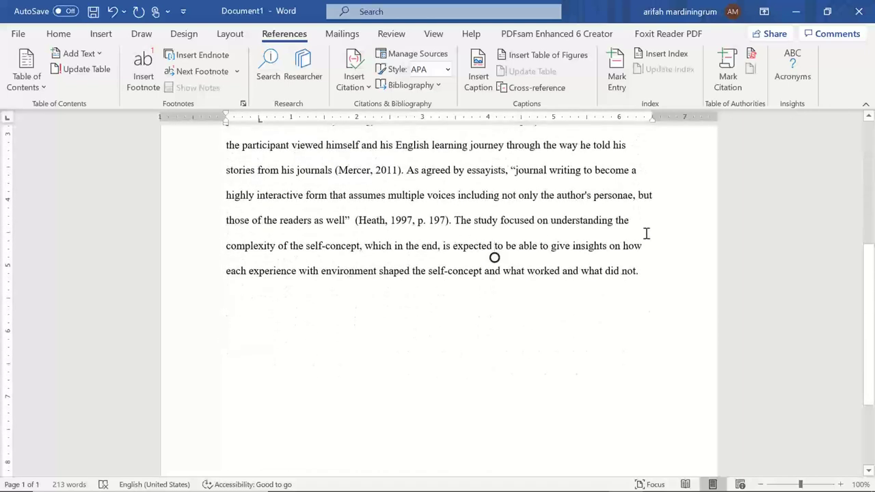
{"action": "left_click", "coordinate": [657, 282]}
{"action": "key", "text": "Return"}
{"action": "left_click", "coordinate": [437, 87]}
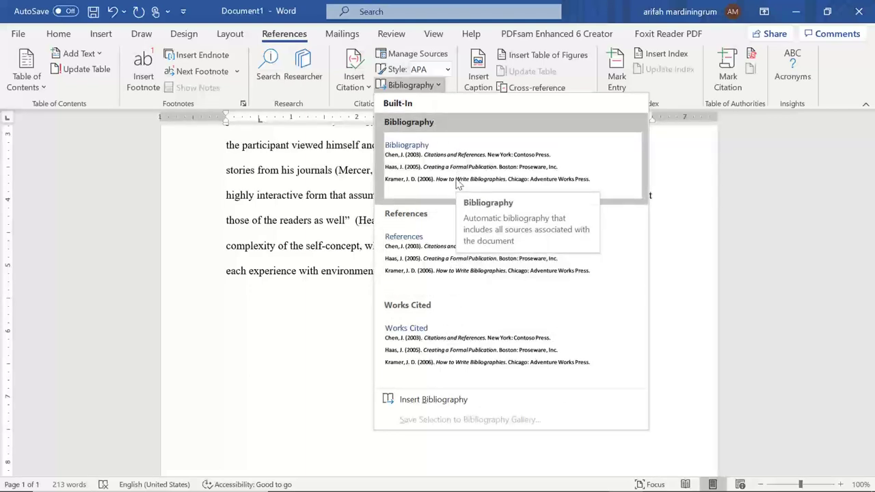
{"action": "left_click", "coordinate": [442, 84]}
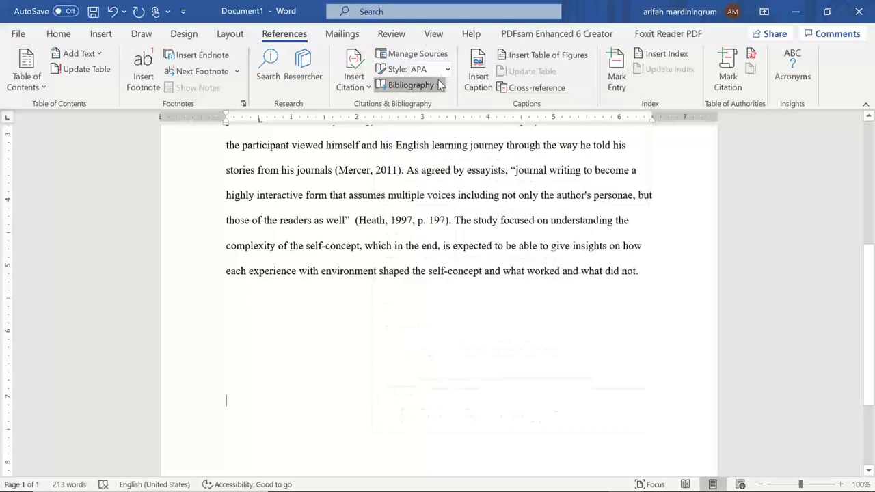
Step: On Purdue OWL's Reference List: Basic Rules page, highlight 'References' and 'NOT' in the separate-page rule
{"action": "left_click", "coordinate": [421, 479]}
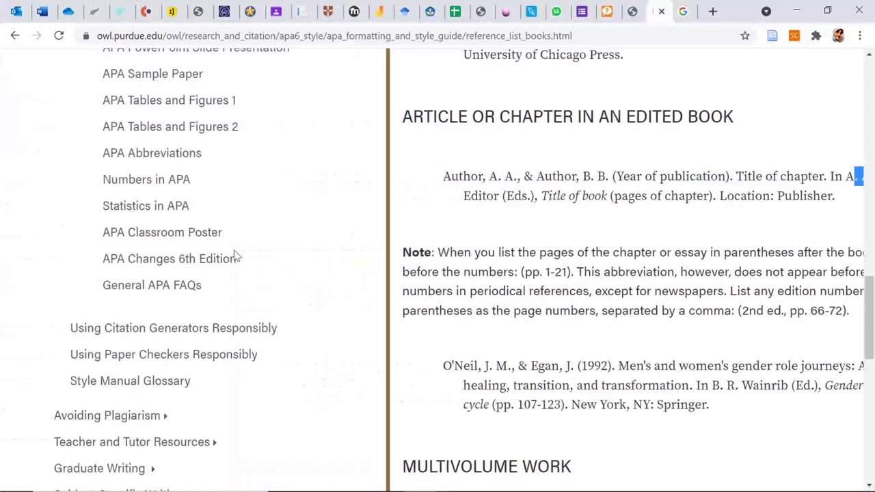
{"action": "scroll", "coordinate": [234, 255], "scroll_direction": "up", "scroll_amount": 3}
{"action": "scroll", "coordinate": [234, 254], "scroll_direction": "up", "scroll_amount": 2}
{"action": "scroll", "coordinate": [234, 255], "scroll_direction": "up", "scroll_amount": 2}
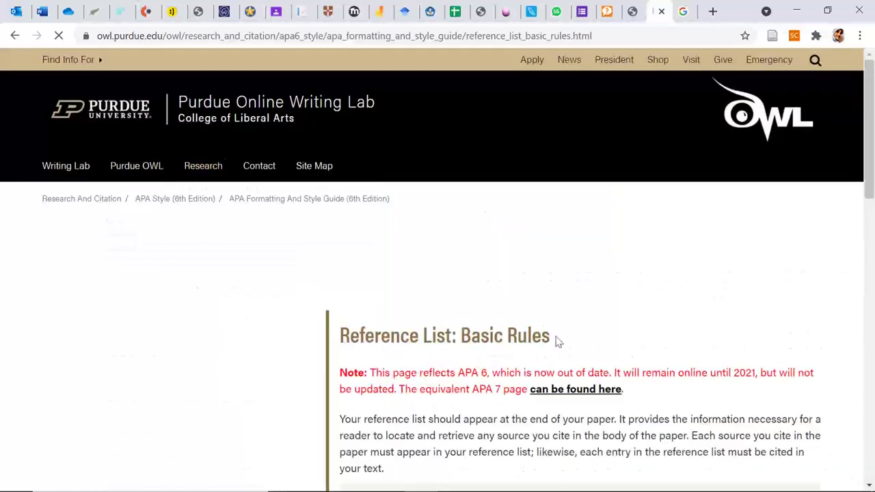
{"action": "scroll", "coordinate": [557, 342], "scroll_direction": "down", "scroll_amount": 3}
{"action": "scroll", "coordinate": [557, 342], "scroll_direction": "down", "scroll_amount": 2}
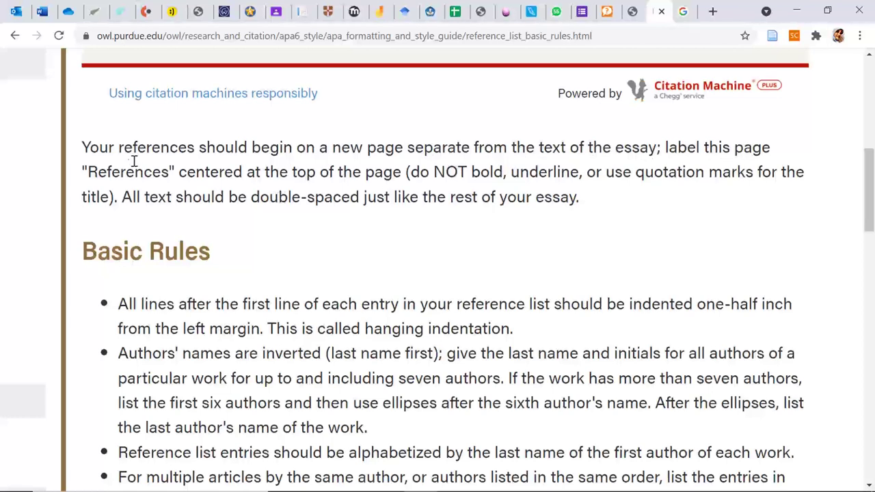
{"action": "left_click_drag", "start_coordinate": [91, 172], "coordinate": [169, 171]}
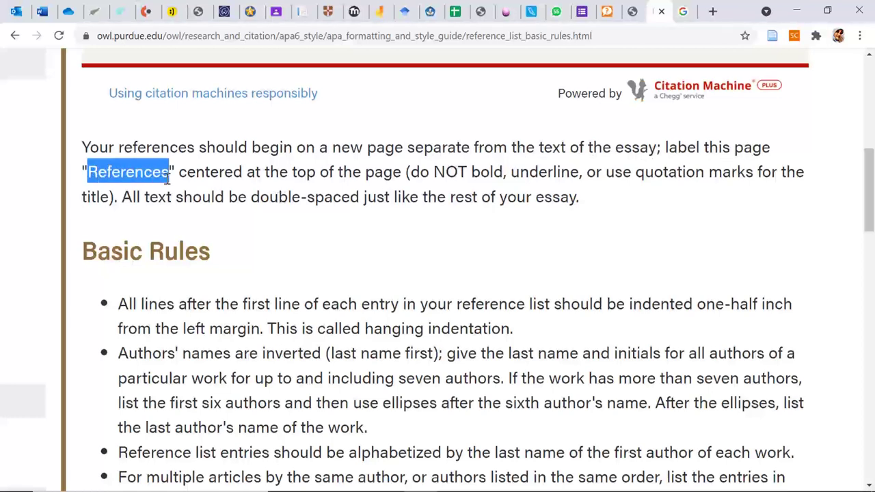
{"action": "left_click", "coordinate": [253, 197]}
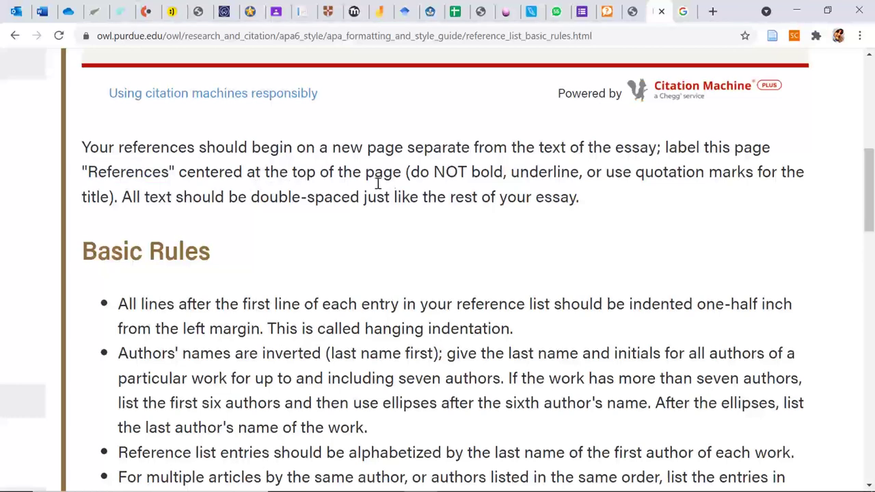
{"action": "left_click_drag", "start_coordinate": [438, 172], "coordinate": [483, 172]}
{"action": "left_click", "coordinate": [543, 174]}
Step: Insert a page break after the essay with Ctrl+Enter and place the cursor on the new page 2
{"action": "mouse_move", "coordinate": [623, 487]}
{"action": "left_click", "coordinate": [624, 479]}
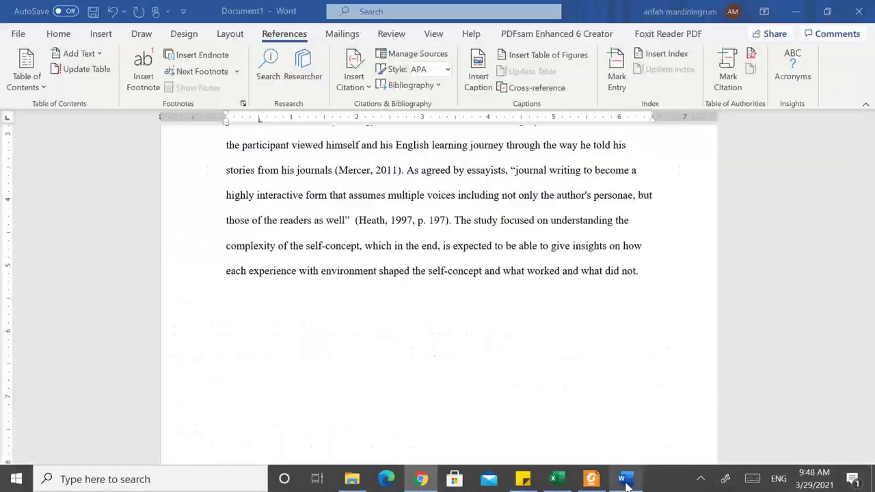
{"action": "scroll", "coordinate": [633, 347], "scroll_direction": "down", "scroll_amount": 3}
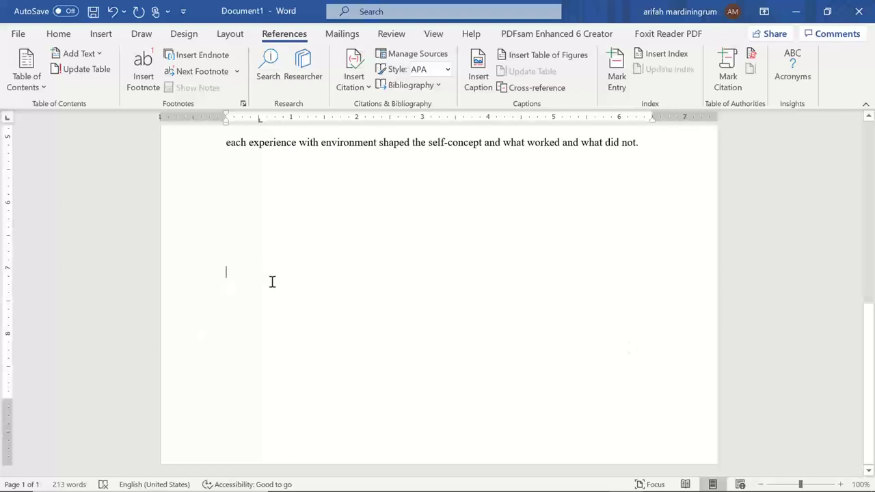
{"action": "key", "text": "Return"}
{"action": "key", "text": "ctrl+Return"}
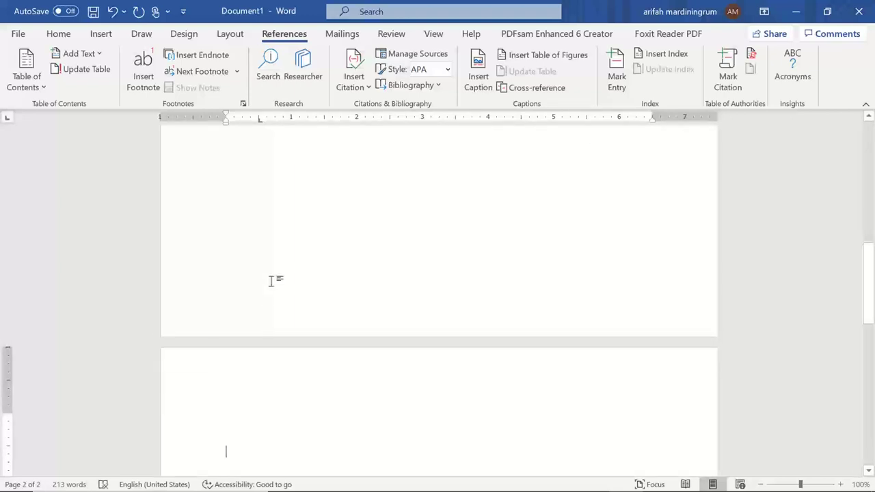
{"action": "key", "text": "BackSpace"}
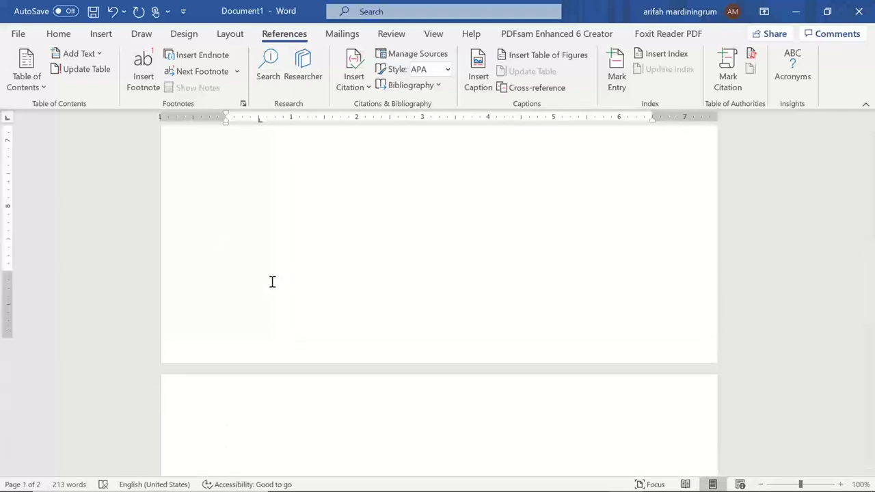
{"action": "key", "text": "BackSpace"}
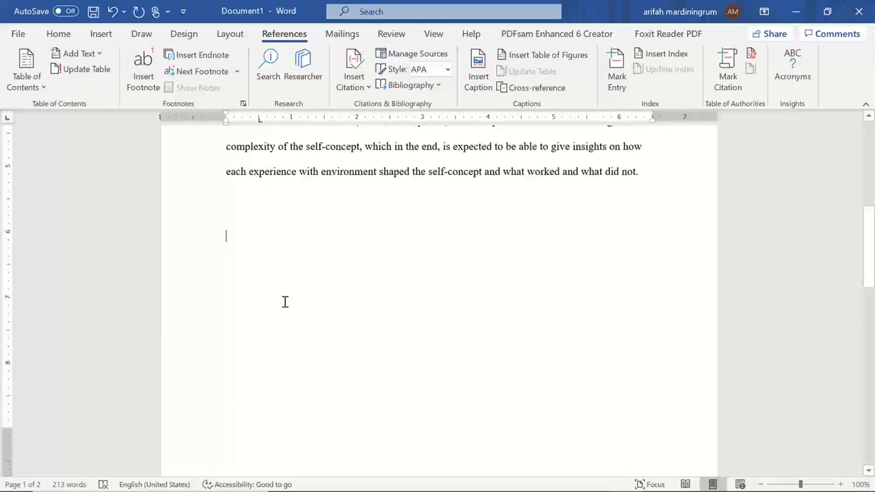
{"action": "scroll", "coordinate": [285, 302], "scroll_direction": "down", "scroll_amount": 1}
{"action": "scroll", "coordinate": [285, 302], "scroll_direction": "down", "scroll_amount": 3}
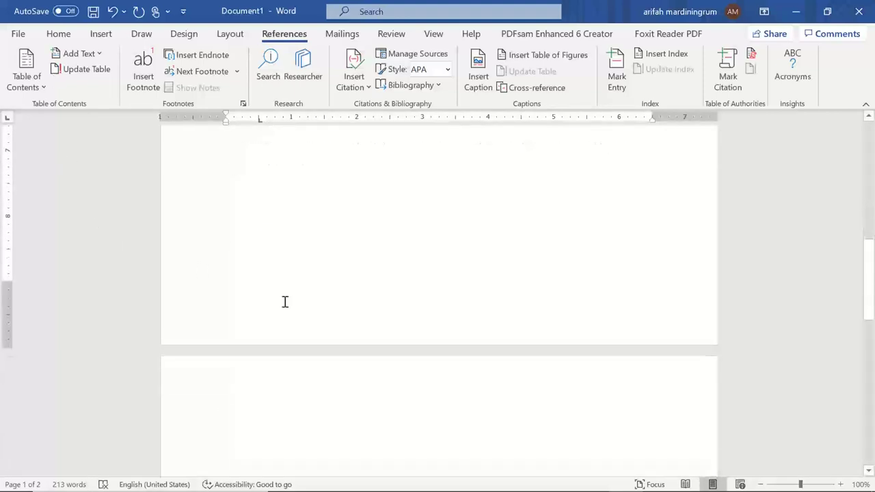
{"action": "left_click", "coordinate": [294, 431]}
{"action": "scroll", "coordinate": [296, 432], "scroll_direction": "down", "scroll_amount": 4}
{"action": "scroll", "coordinate": [296, 433], "scroll_direction": "down", "scroll_amount": 2}
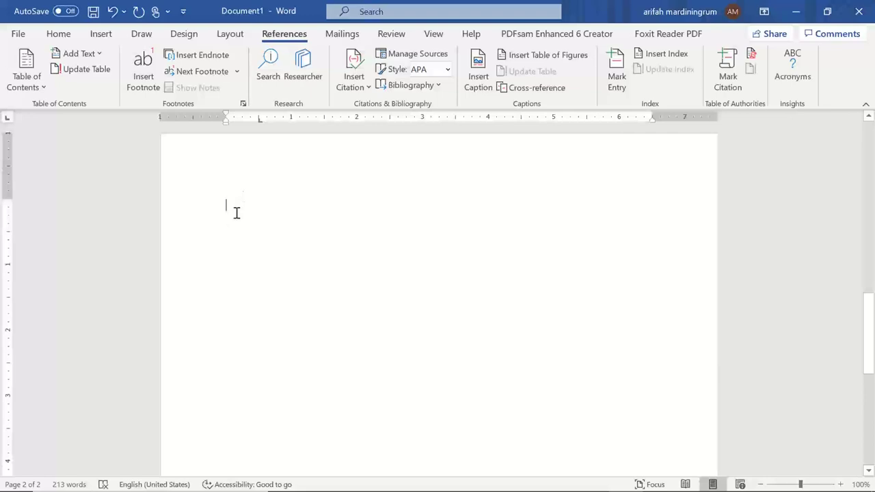
Step: Insert the built-in References bibliography with the Heath (1997) and Mercer (2011) entries on page 2
{"action": "left_click", "coordinate": [439, 87]}
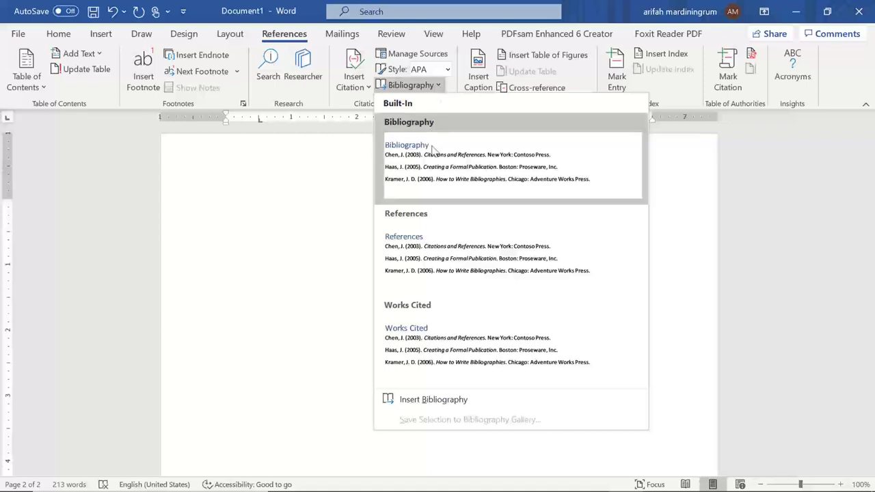
{"action": "left_click", "coordinate": [466, 250]}
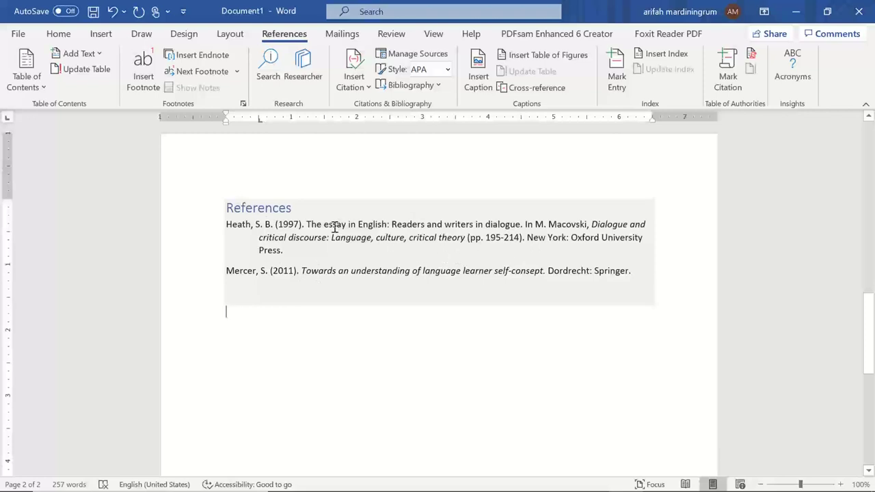
Step: Center the 'References' heading with Ctrl+E, then select all the document text
{"action": "left_click_drag", "start_coordinate": [308, 224], "coordinate": [424, 226]}
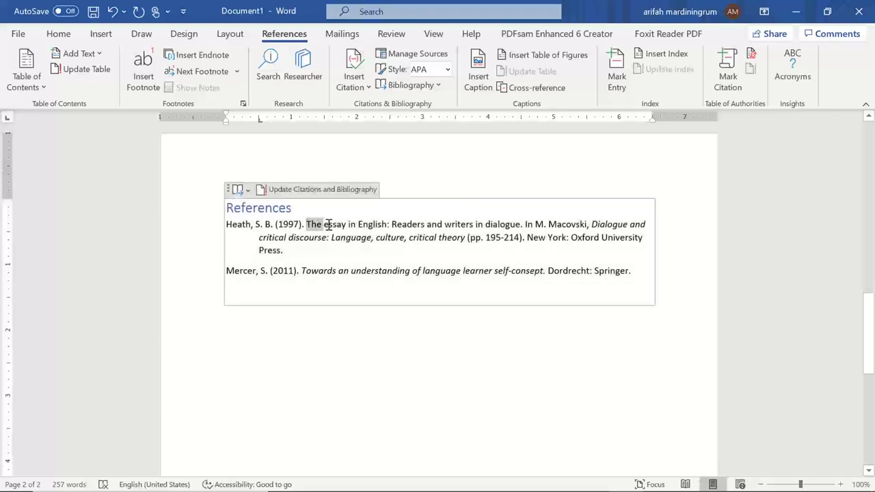
{"action": "left_click", "coordinate": [408, 233]}
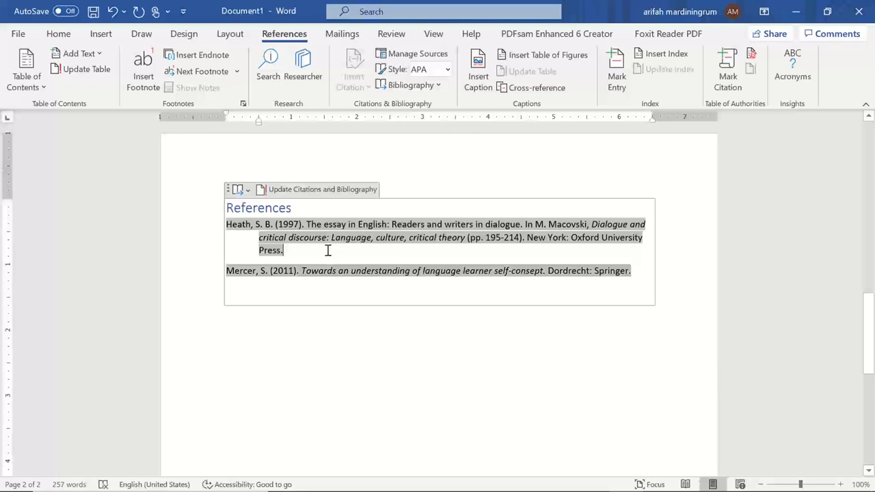
{"action": "left_click", "coordinate": [279, 207]}
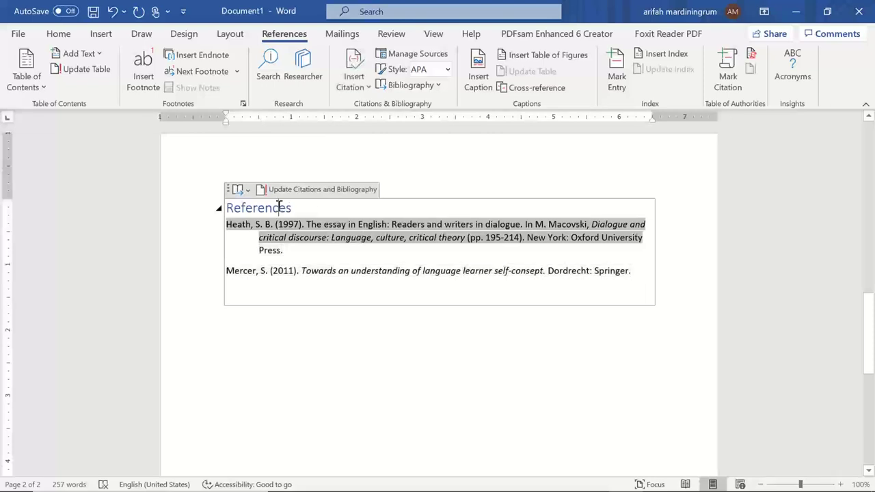
{"action": "double_click", "coordinate": [271, 207]}
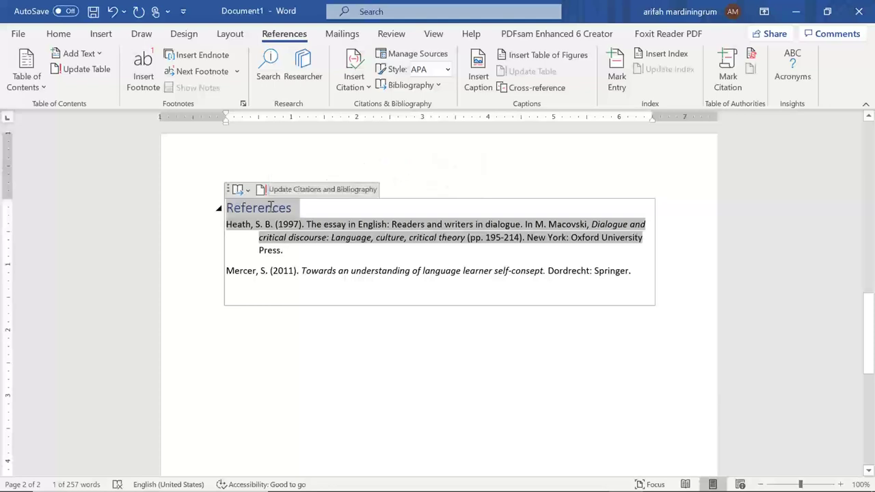
{"action": "key", "text": "ctrl+e"}
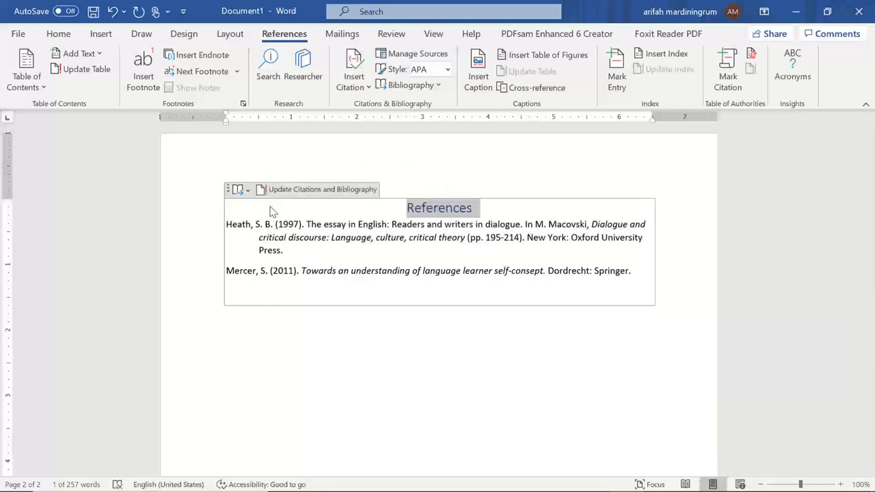
{"action": "left_click", "coordinate": [411, 290]}
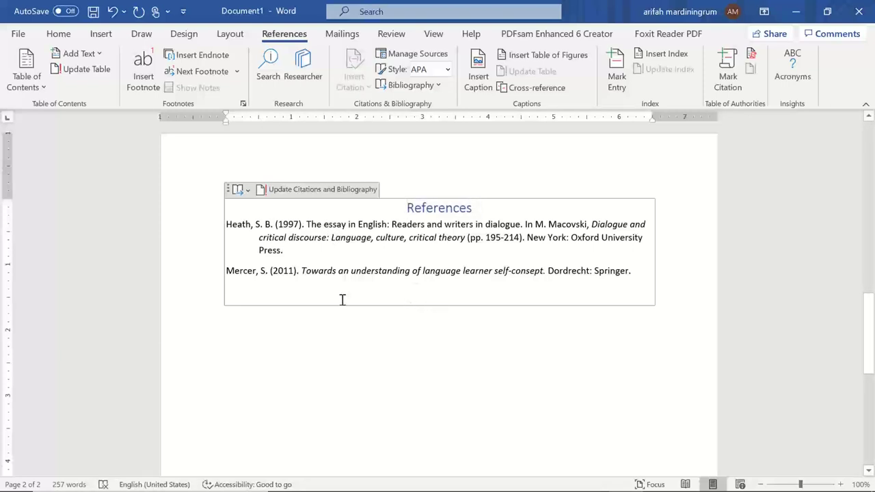
{"action": "key", "text": "ctrl+a"}
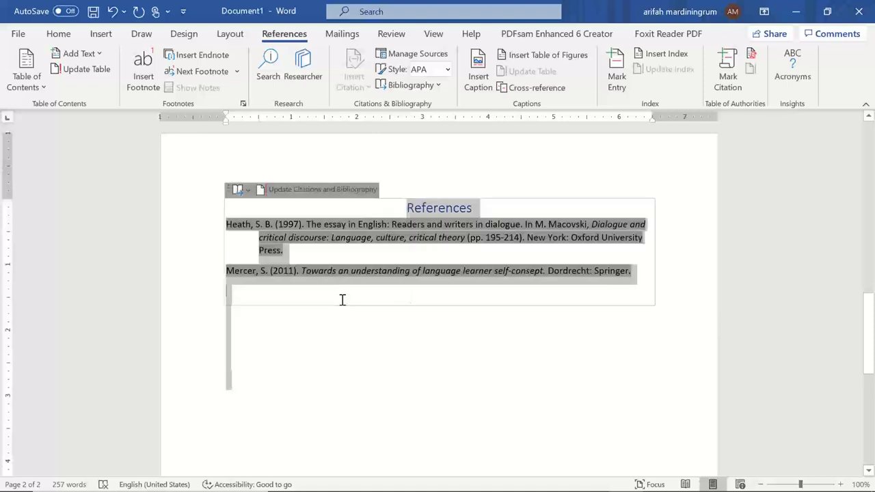
Step: Set all the document text to Times New Roman, 12 point, with Automatic (black) font colour
{"action": "left_click", "coordinate": [59, 34]}
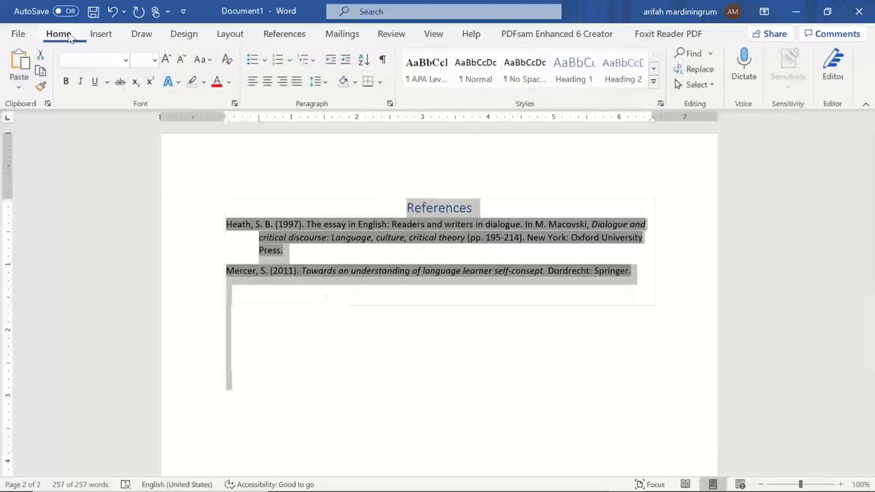
{"action": "left_click", "coordinate": [95, 59]}
{"action": "type", "text": "Times New Roma"}
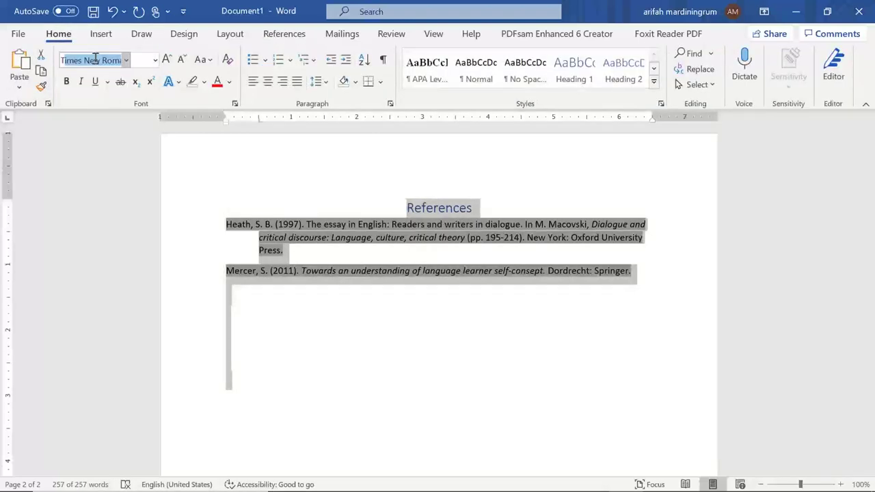
{"action": "key", "text": "Return"}
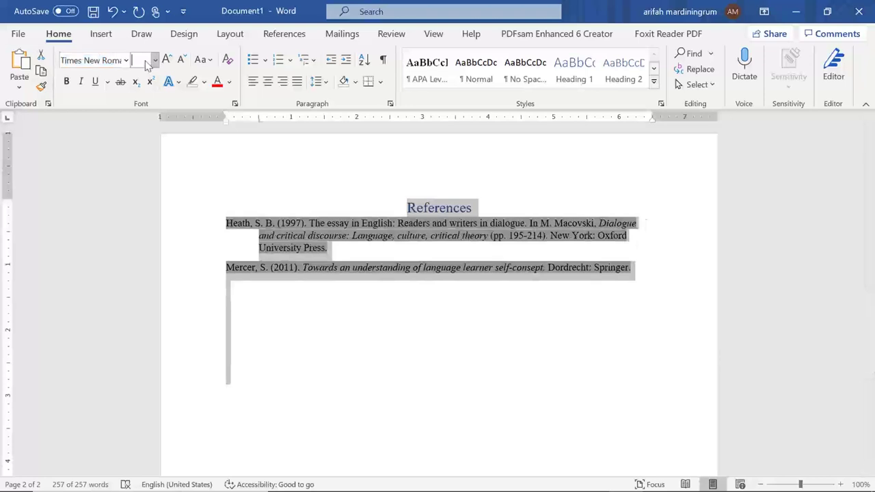
{"action": "left_click", "coordinate": [146, 60]}
{"action": "type", "text": "12"}
{"action": "key", "text": "Return"}
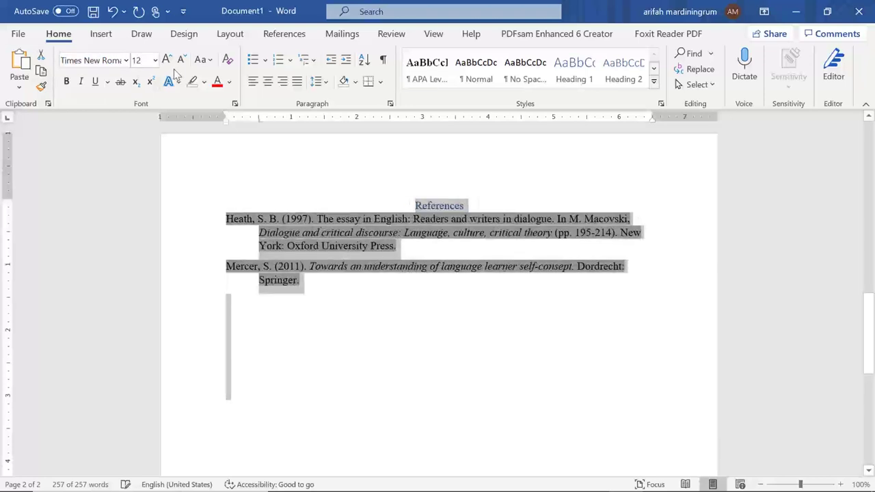
{"action": "left_click", "coordinate": [230, 84]}
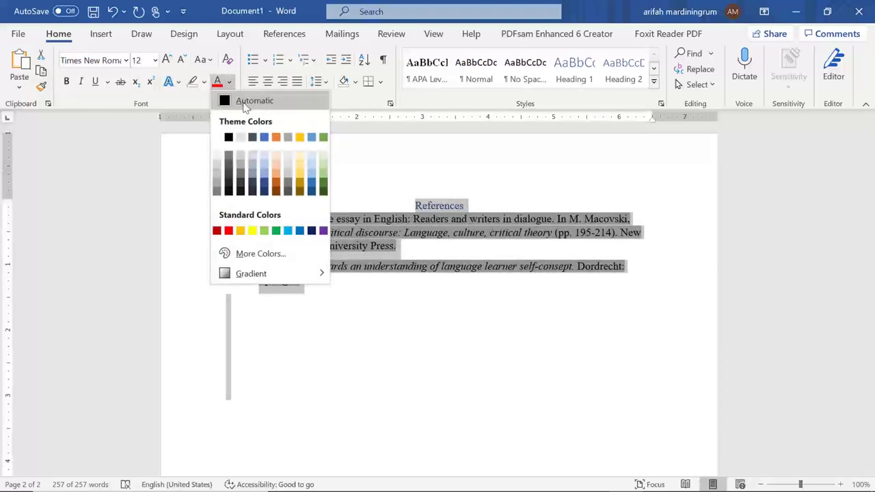
{"action": "left_click", "coordinate": [243, 100]}
{"action": "left_click", "coordinate": [419, 307]}
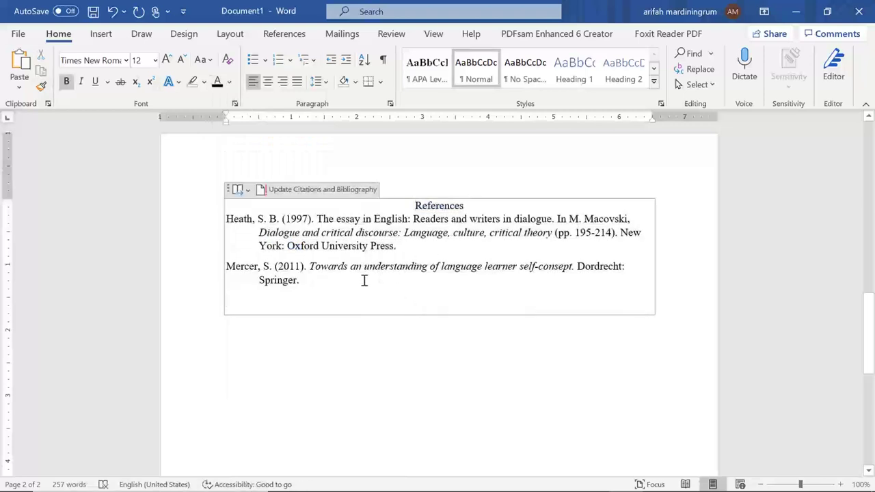
Step: Apply 2.0 line spacing to the whole document, including the reference list
{"action": "key", "text": "ctrl+a"}
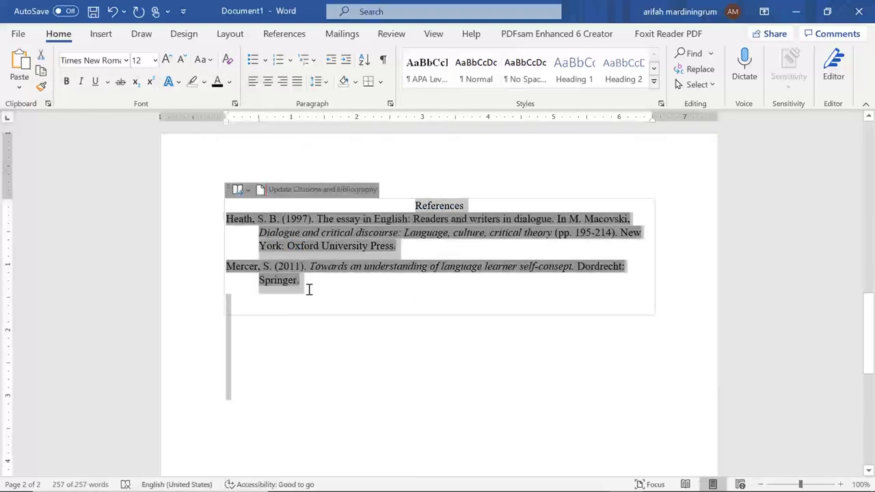
{"action": "left_click", "coordinate": [327, 83]}
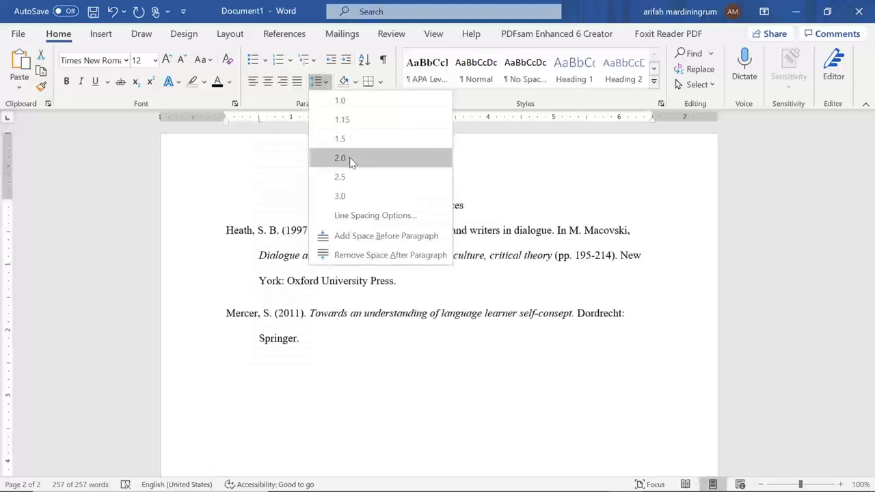
{"action": "left_click", "coordinate": [351, 159]}
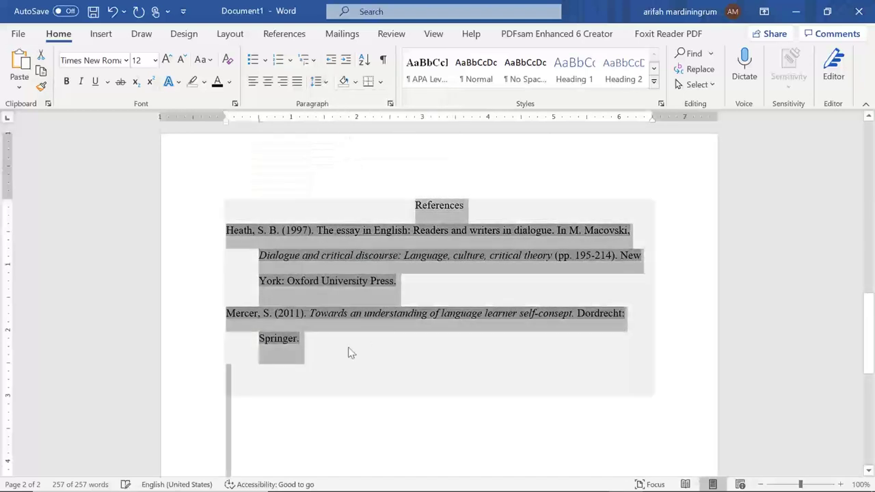
{"action": "left_click", "coordinate": [330, 428]}
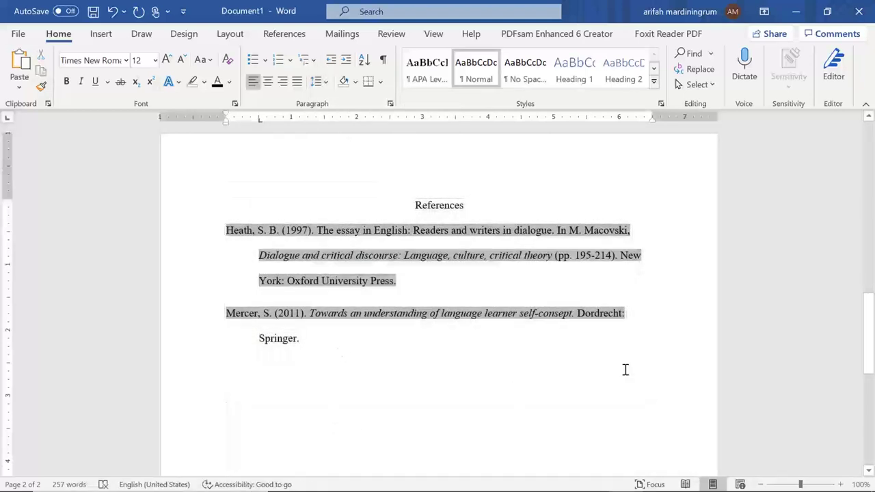
{"action": "left_click", "coordinate": [487, 172]}
{"action": "left_click", "coordinate": [442, 282]}
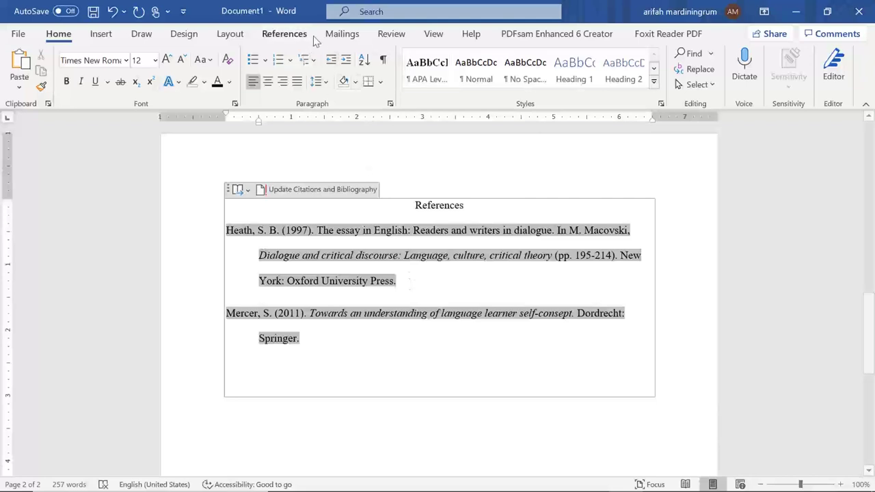
Step: Inspect the Heath 1997 source in Manage Sources without changes, then update the bibliography
{"action": "left_click", "coordinate": [286, 34]}
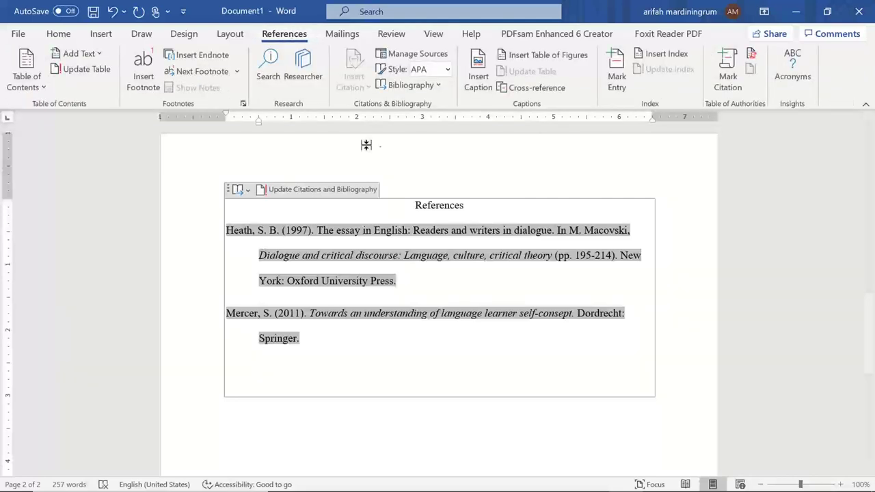
{"action": "left_click", "coordinate": [438, 54]}
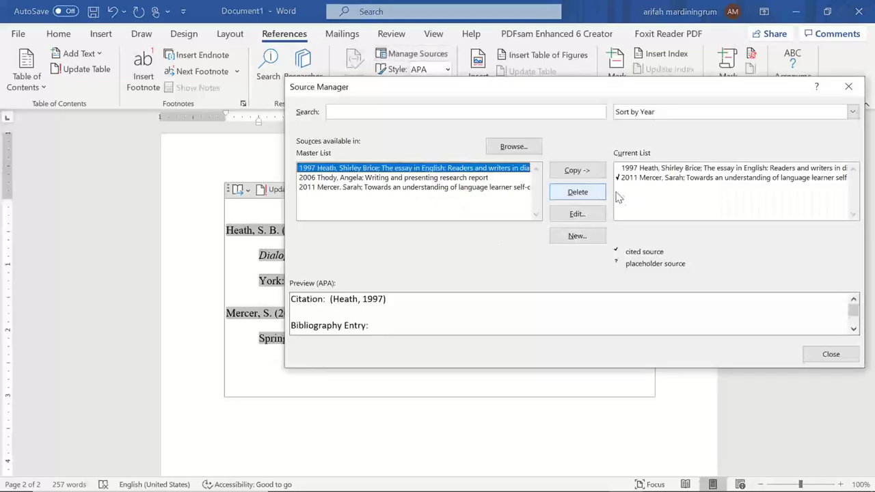
{"action": "left_click", "coordinate": [643, 169]}
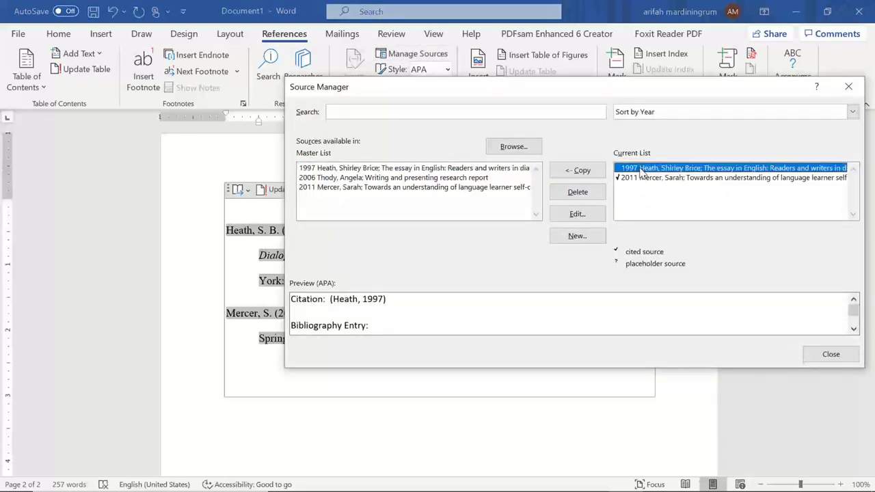
{"action": "left_click", "coordinate": [581, 216]}
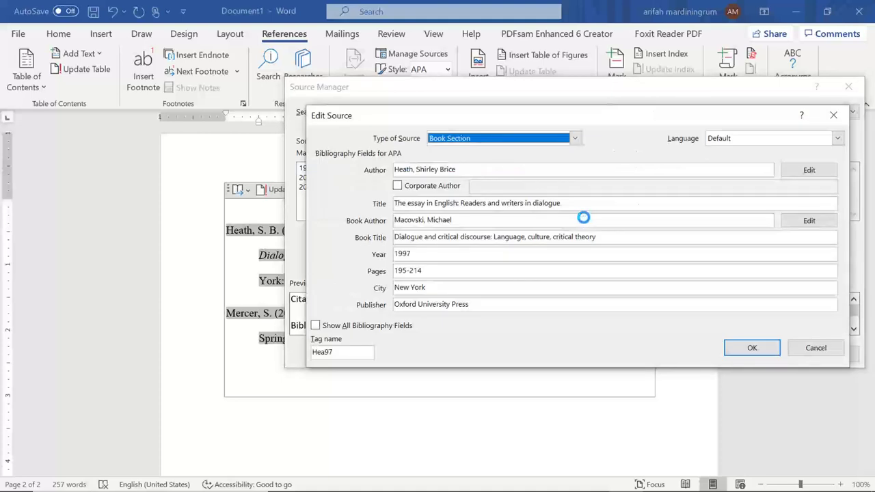
{"action": "left_click", "coordinate": [835, 117]}
{"action": "left_click", "coordinate": [849, 87]}
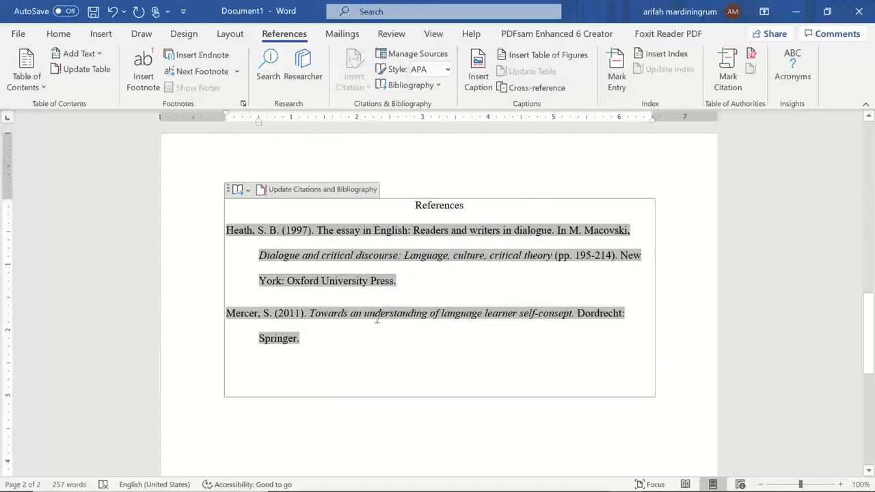
{"action": "left_click", "coordinate": [293, 192]}
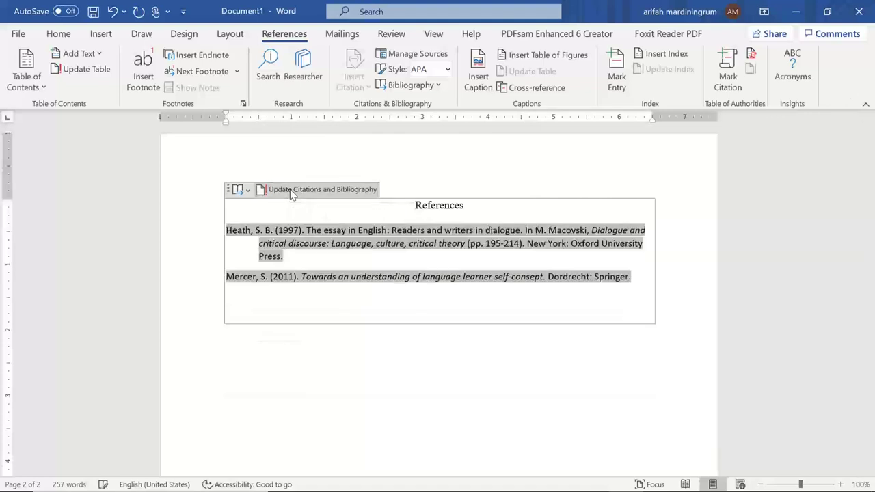
{"action": "left_click", "coordinate": [348, 261]}
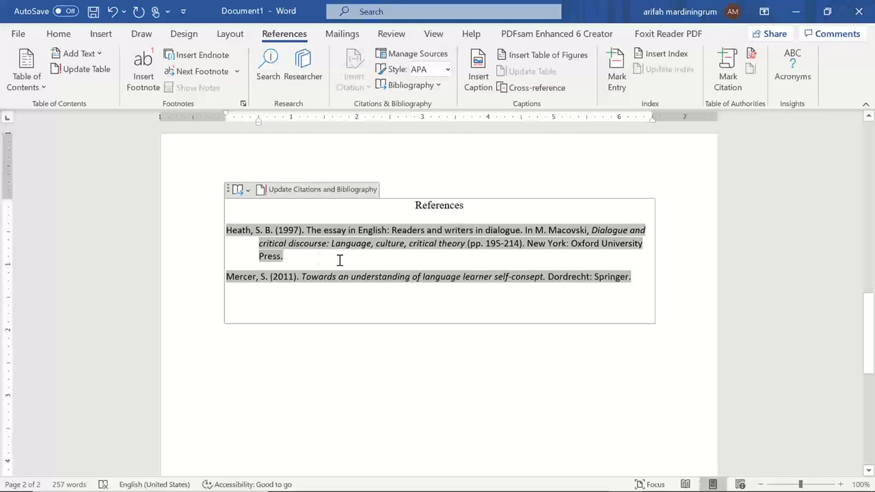
{"action": "left_click", "coordinate": [399, 367]}
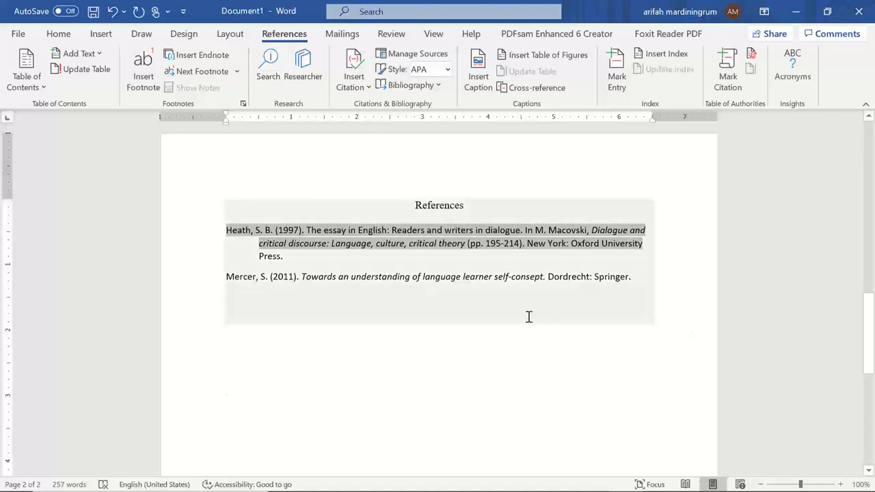
{"action": "left_click", "coordinate": [702, 479]}
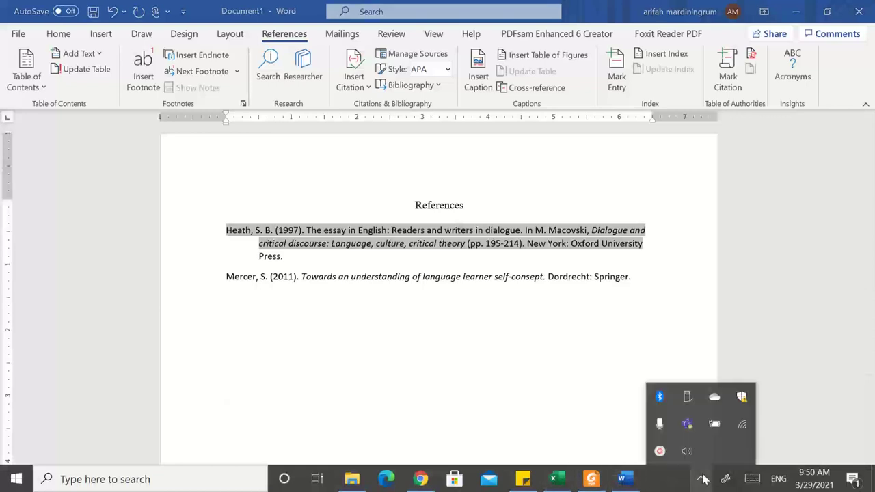
{"action": "left_click", "coordinate": [660, 452]}
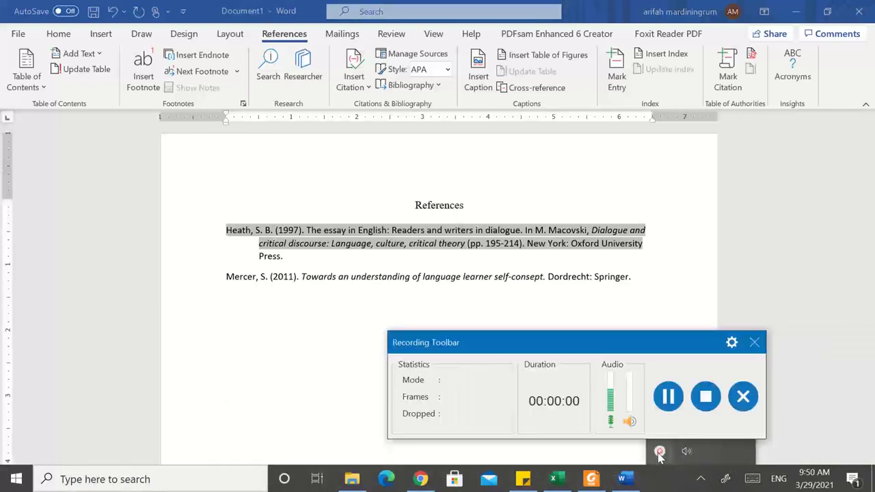